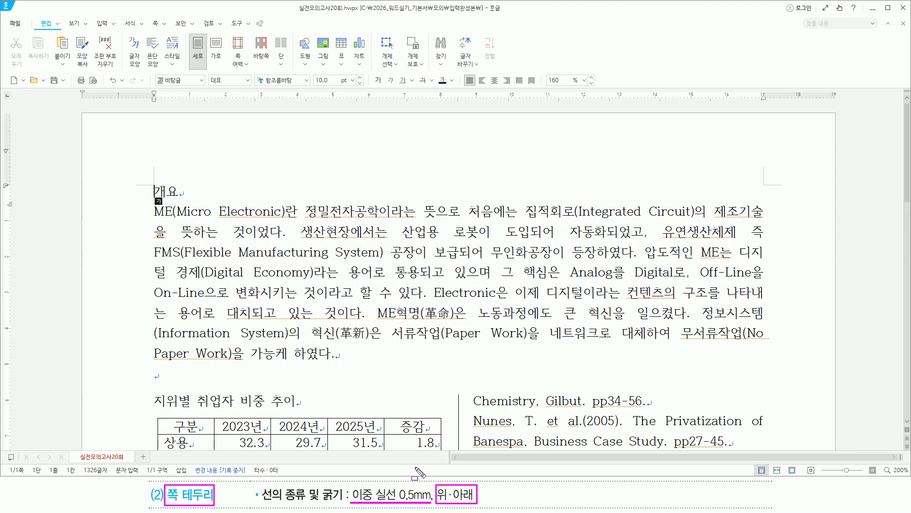
Step: Choose a double line as the page border line type
drag(148, 15, 169, 31)
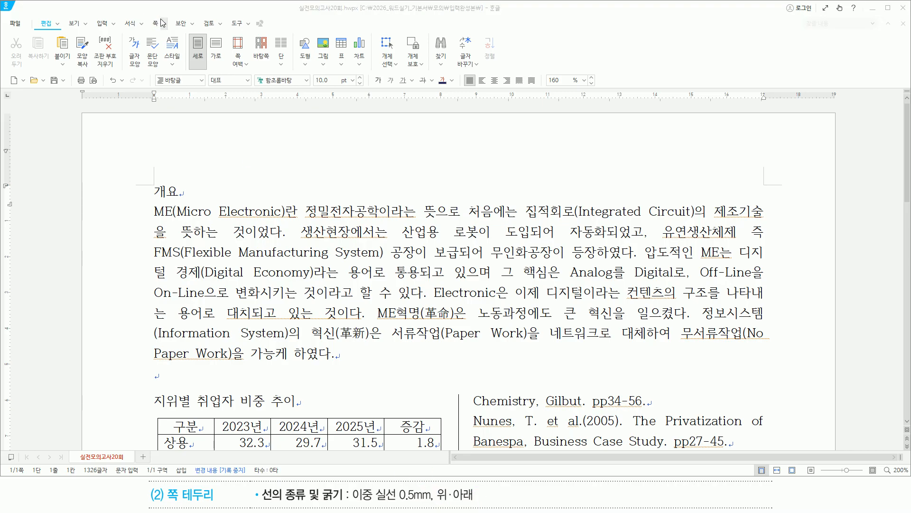
click(155, 24)
mouse_move(189, 33)
mouse_down()
mouse_move(206, 68)
mouse_move(221, 71)
mouse_up()
click(209, 50)
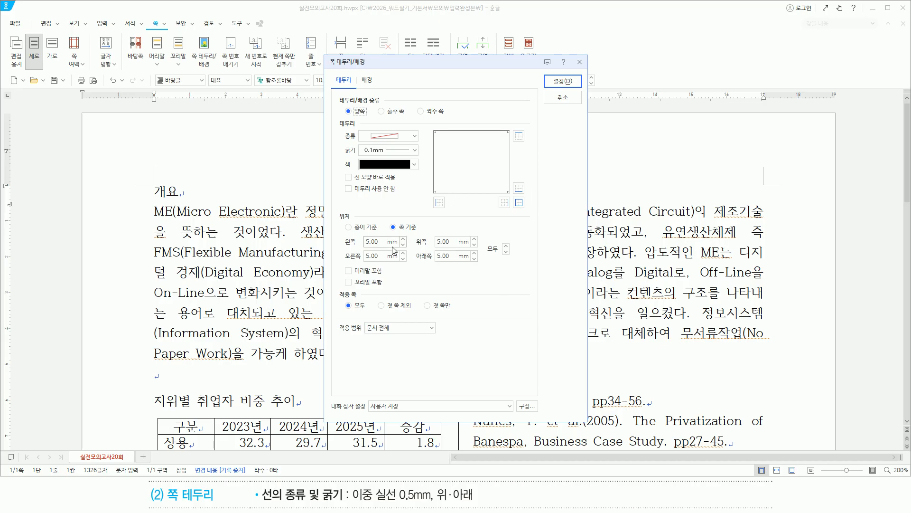
drag(354, 181, 396, 180)
drag(341, 172, 353, 183)
key(Escape)
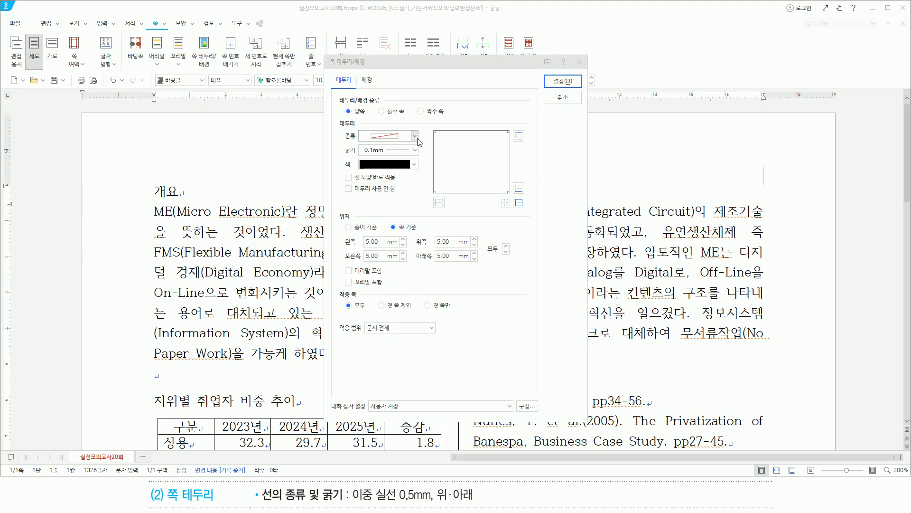
click(415, 136)
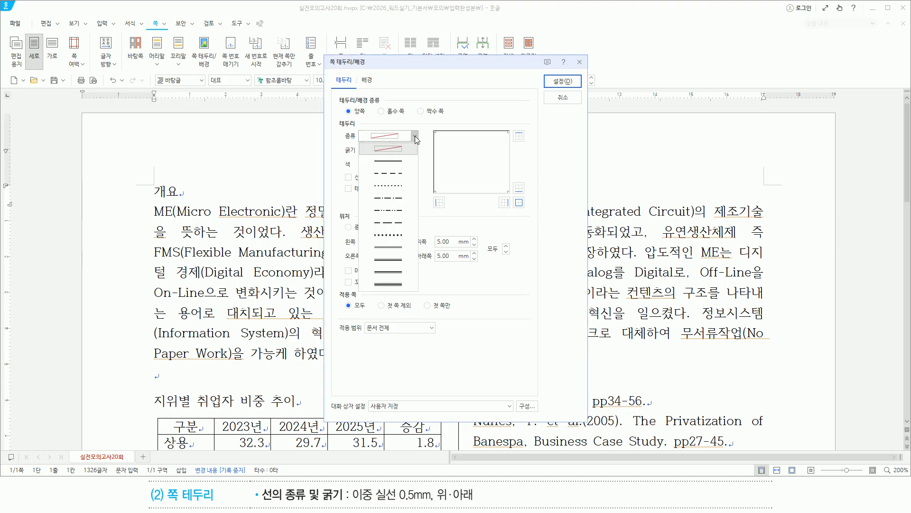
click(389, 247)
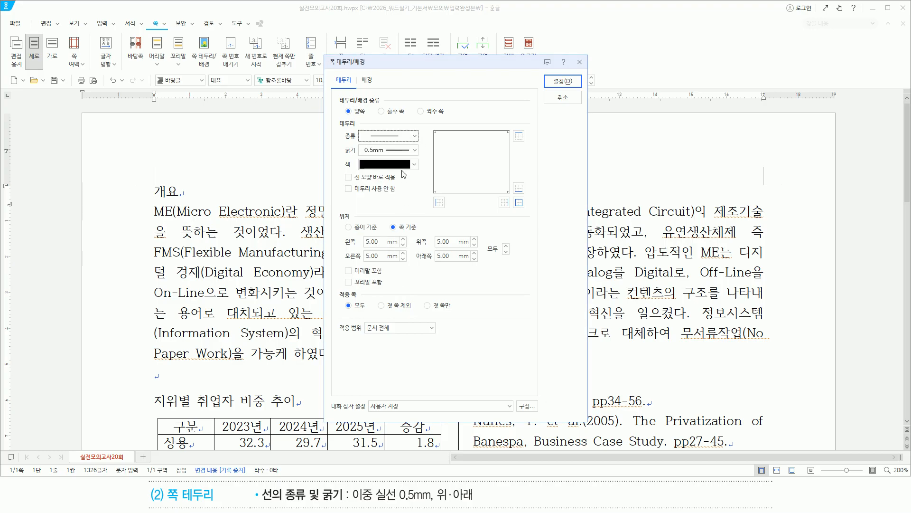
Step: Apply the 0.5mm double line to the top and bottom page edges and confirm
key(ctrl+2)
drag(358, 128, 419, 154)
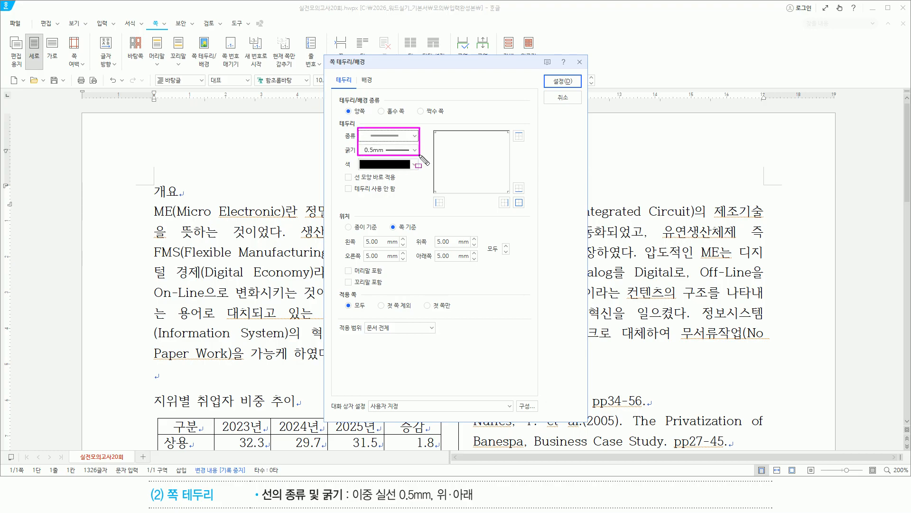
drag(510, 127, 526, 147)
key(Escape)
click(518, 136)
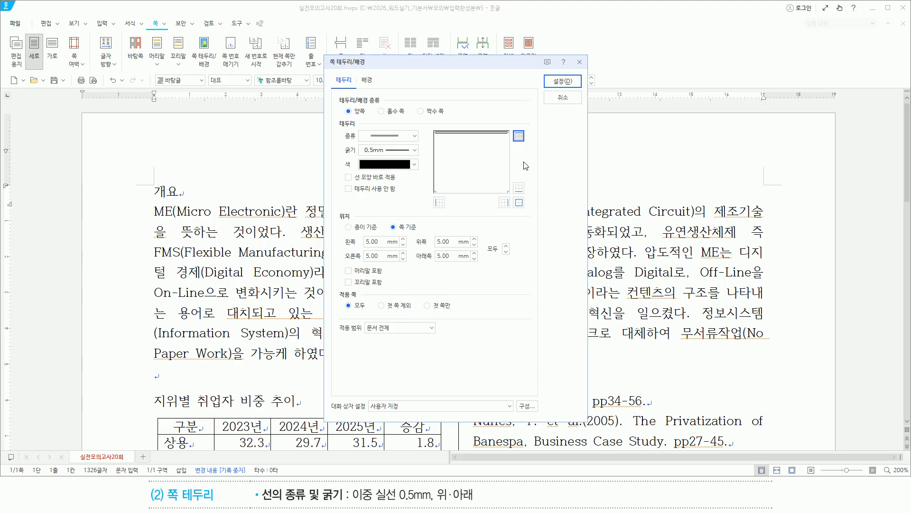
click(518, 188)
key(ctrl+2)
drag(552, 75, 582, 101)
key(Escape)
click(565, 82)
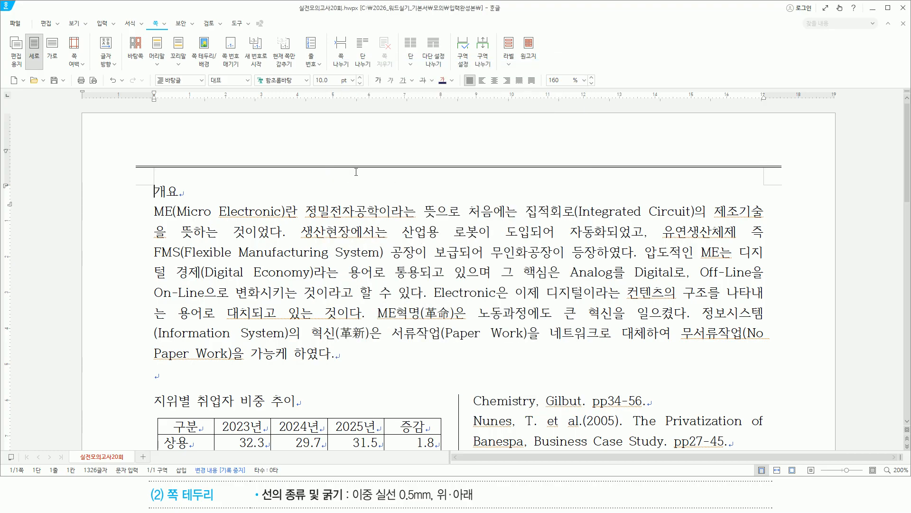
scroll(345, 256, down, 15)
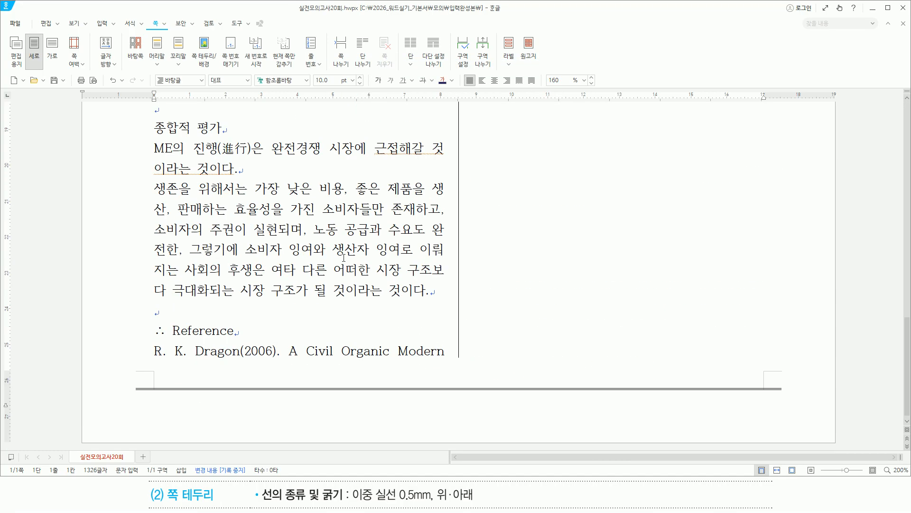
scroll(350, 321, up, 15)
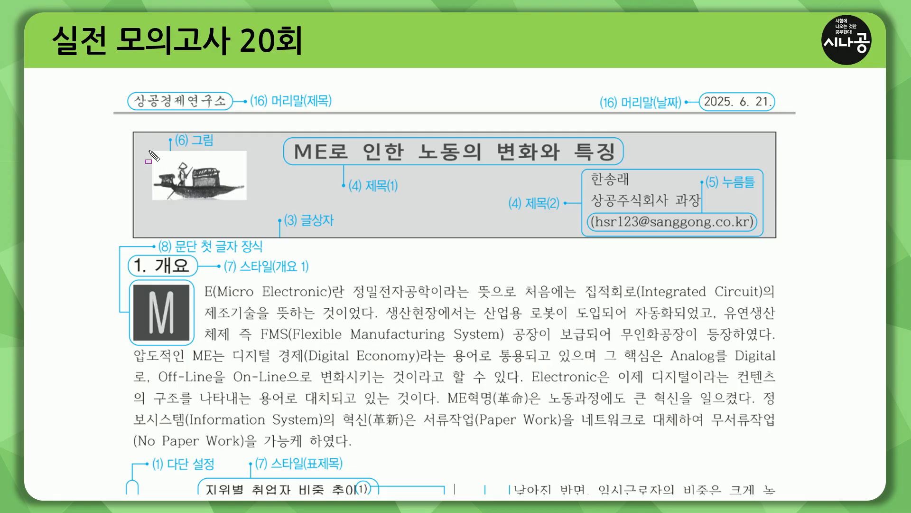
Step: Reveal the Ctrl+N,B shortcut callout beside the header line on the reference slide
drag(129, 128, 779, 239)
key(Escape)
click(385, 275)
Step: Reveal the Ctrl+K,E shortcut callout for the title box's e-mail line
key(ctrl+alt+d)
drag(336, 115, 549, 115)
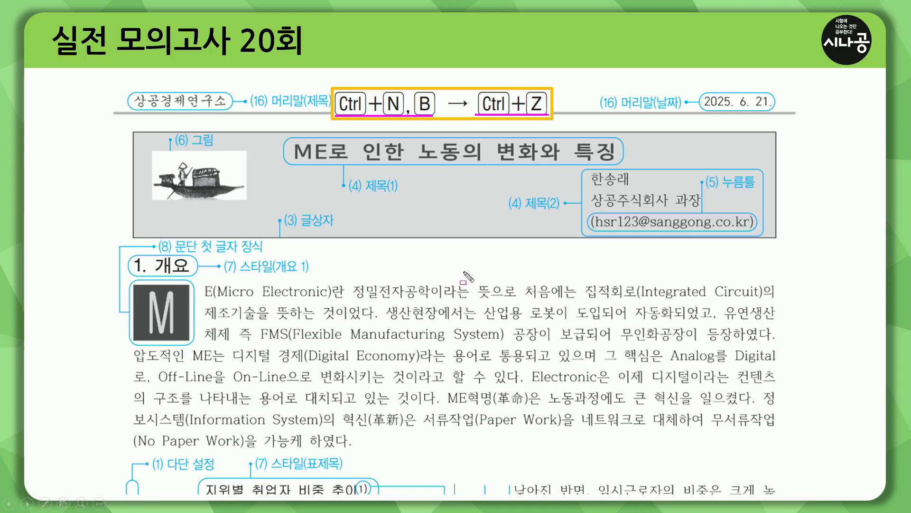
mouse_move(294, 161)
mouse_down()
mouse_move(618, 161)
mouse_move(629, 187)
mouse_move(671, 207)
mouse_move(700, 207)
mouse_up()
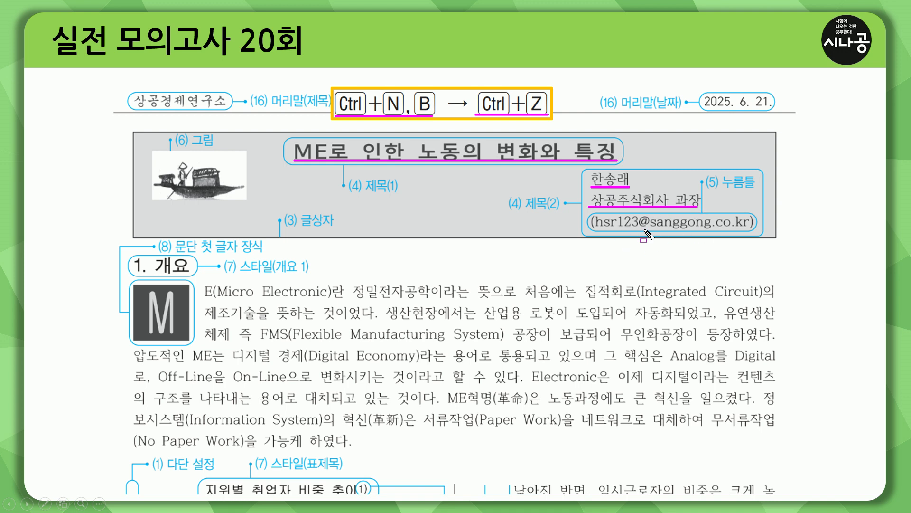
drag(720, 191, 755, 191)
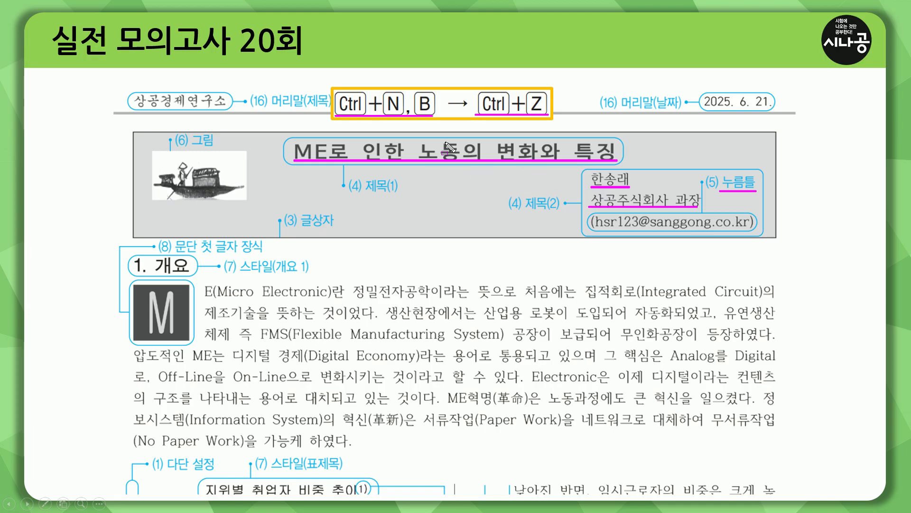
drag(350, 143, 350, 144)
drag(410, 140, 410, 141)
drag(485, 141, 494, 162)
drag(562, 141, 576, 162)
drag(669, 191, 675, 207)
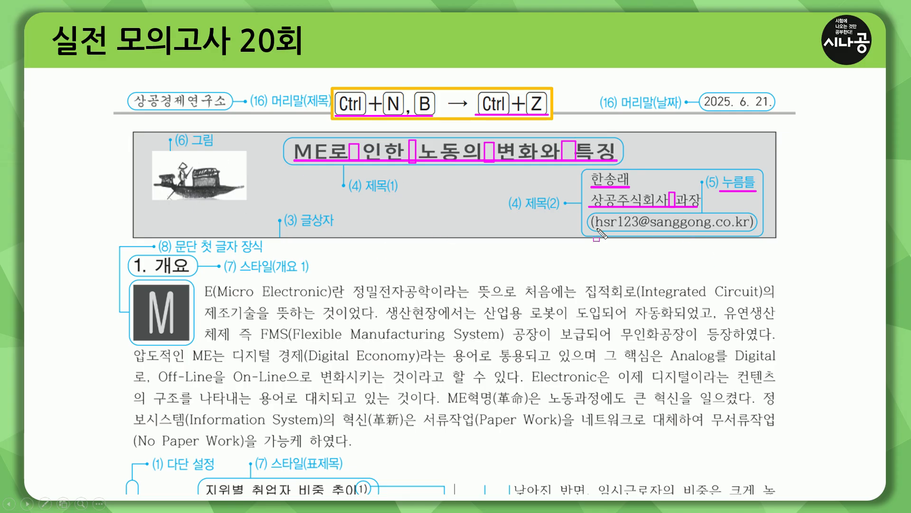
drag(591, 230, 752, 232)
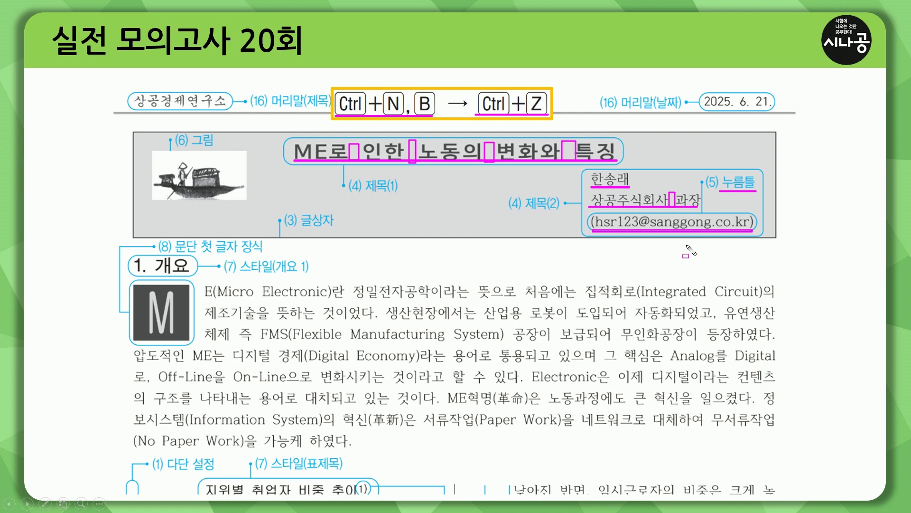
key(Escape)
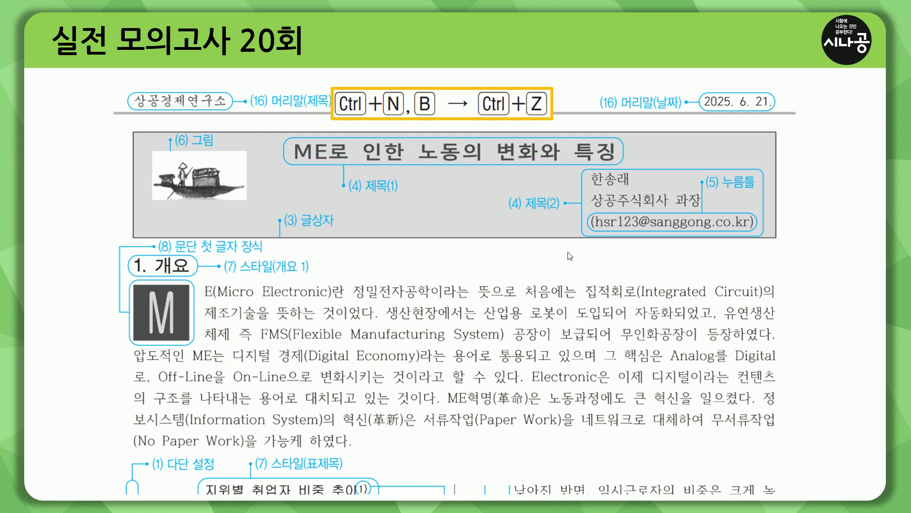
click(482, 253)
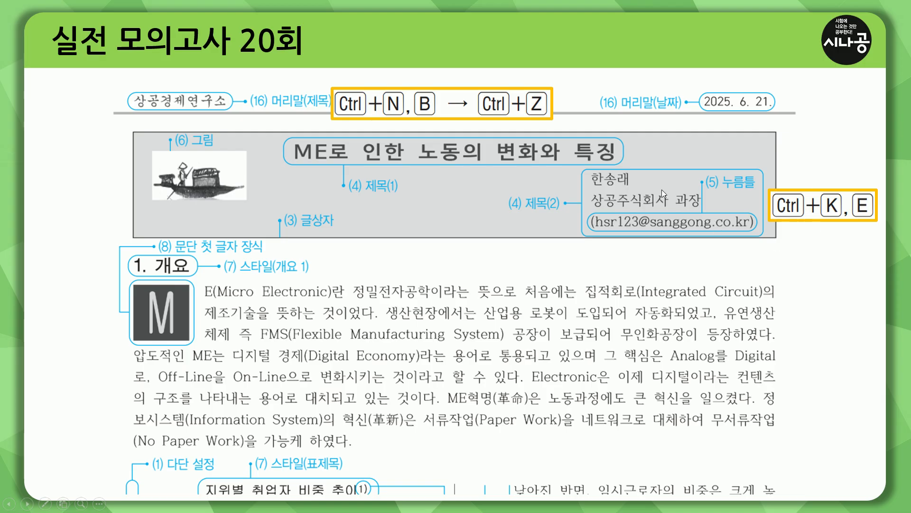
Step: Reveal the Ctrl+N,I shortcut callout beside the boat picture
key(ctrl+p)
drag(592, 230, 758, 230)
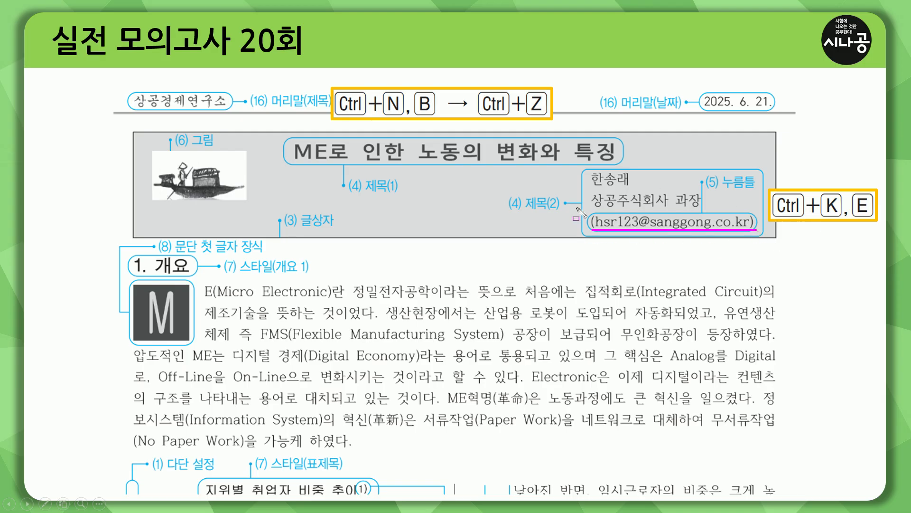
mouse_move(153, 150)
mouse_down()
mouse_move(188, 150)
mouse_move(248, 199)
mouse_up()
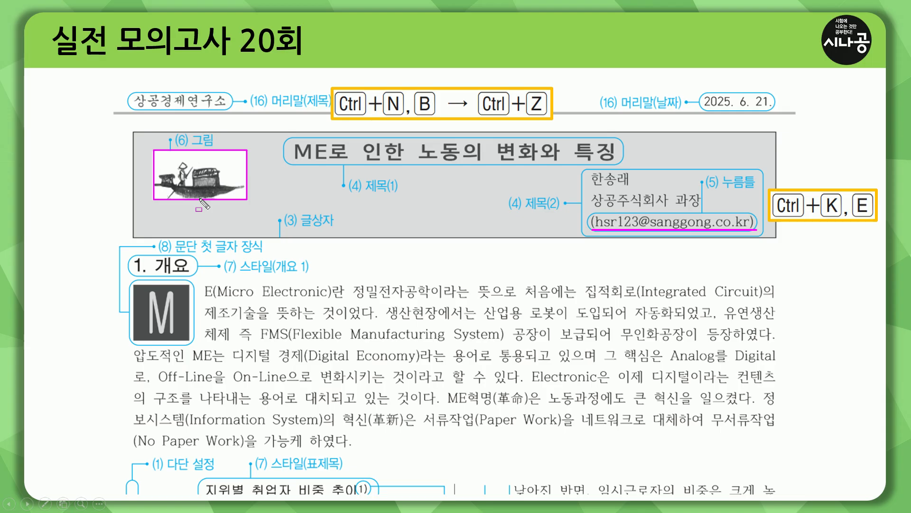
key(e)
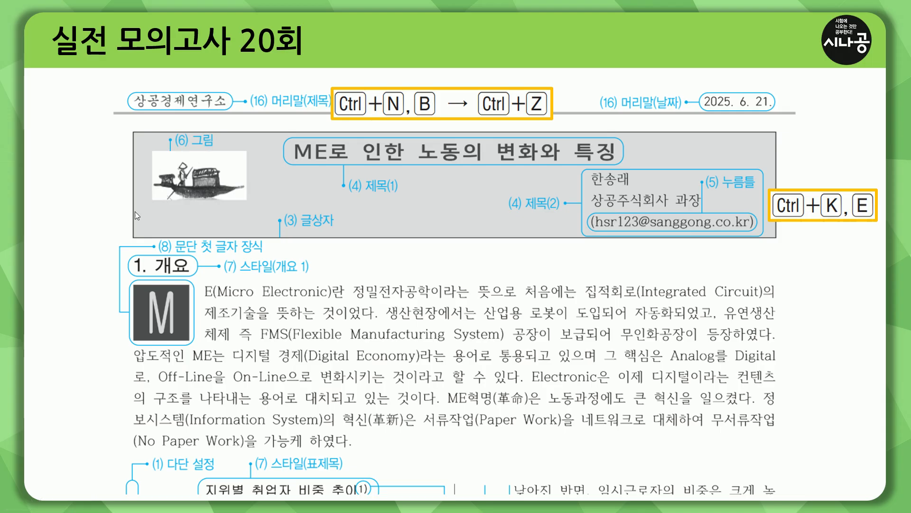
click(109, 221)
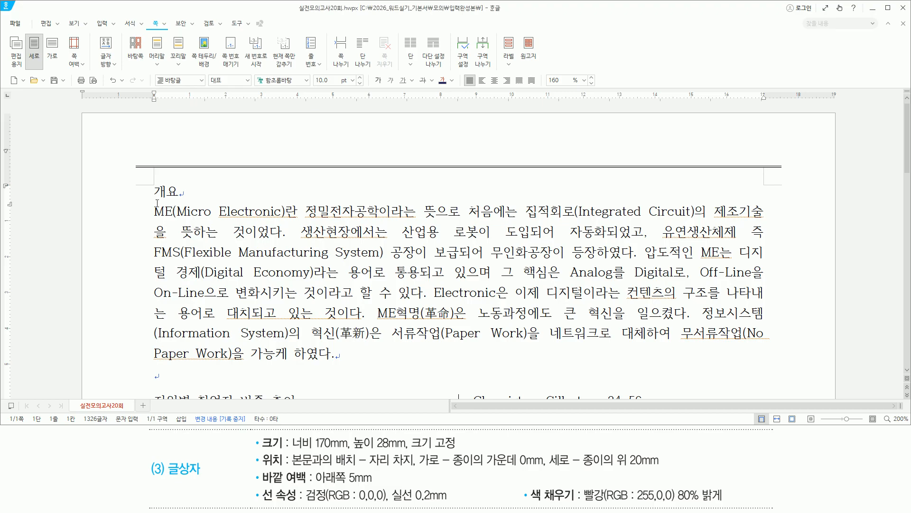
Step: Insert a text box at the page top and type the title 'ME로 인한 노동의 변화와 특징'
key(ctrl+2)
drag(148, 183, 162, 207)
key(Escape)
key(ctrl+n)
key(b)
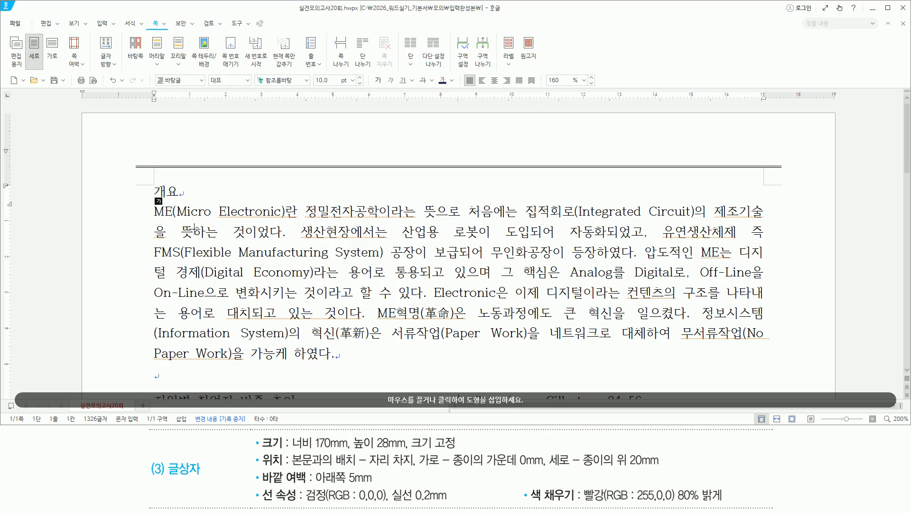
click(159, 201)
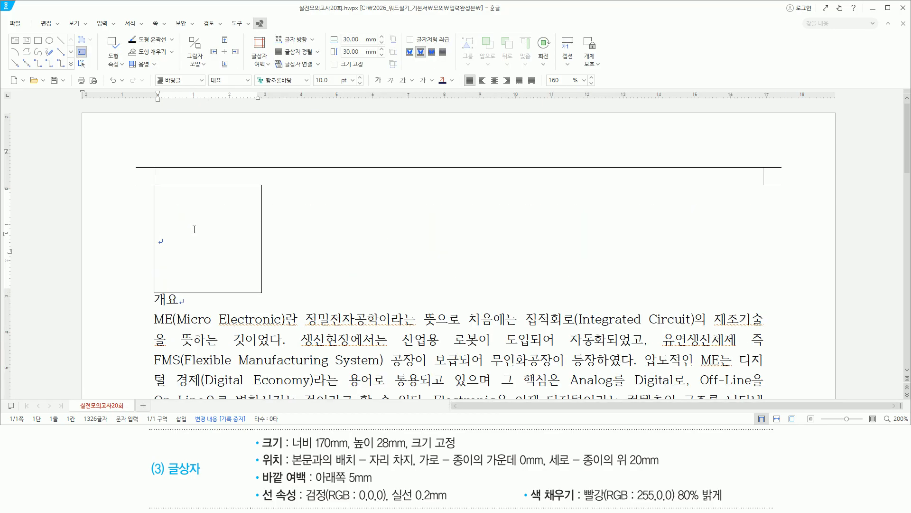
key(Hangul)
text(ME)
text(로 이)
text(ㄴ하)
text( 노동의)
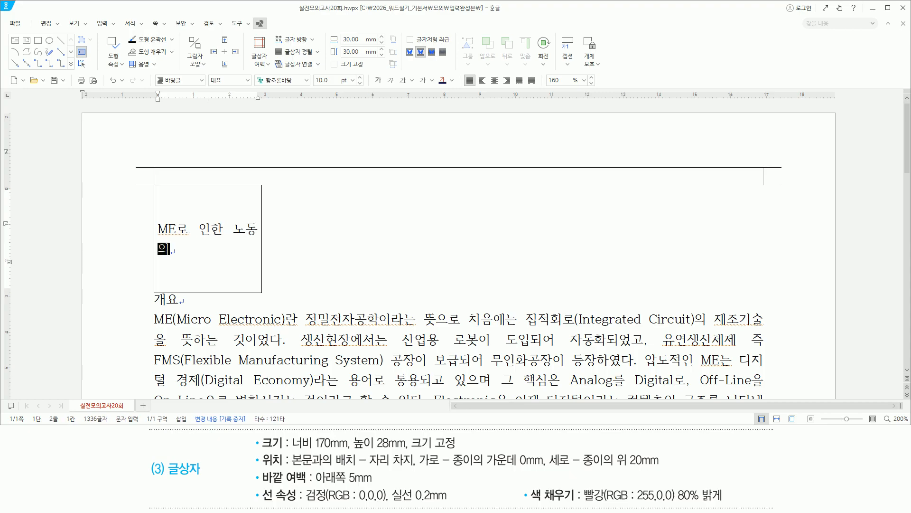
text( 벼ㄴ화와 )
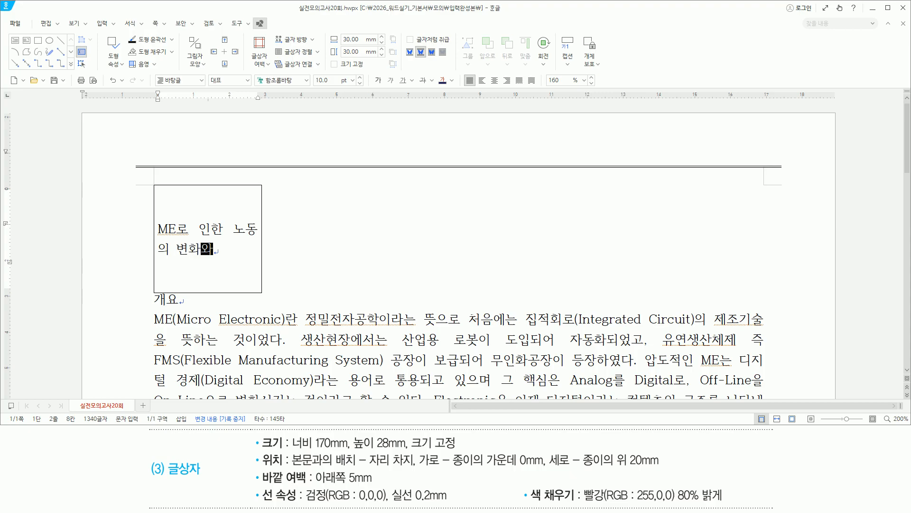
text(특징)
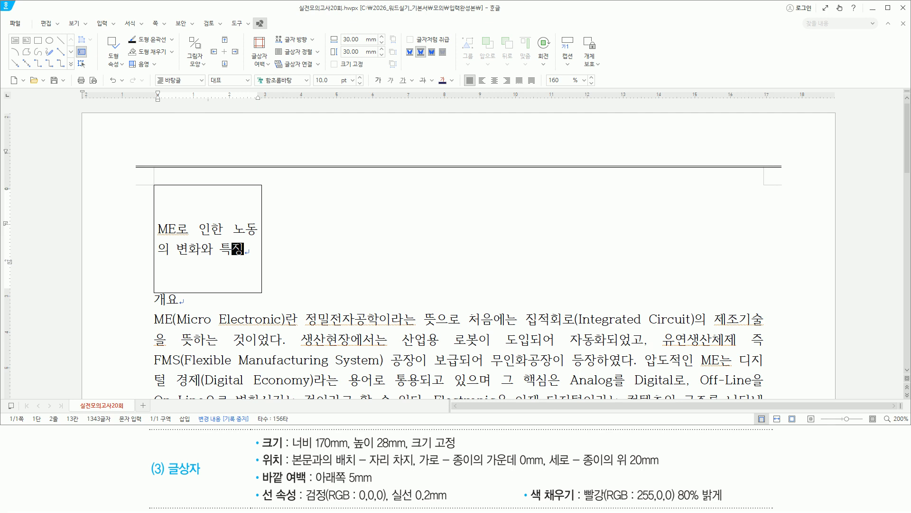
Step: Add the author's name and '상공주식회사 과장' on the next two lines
key(Return)
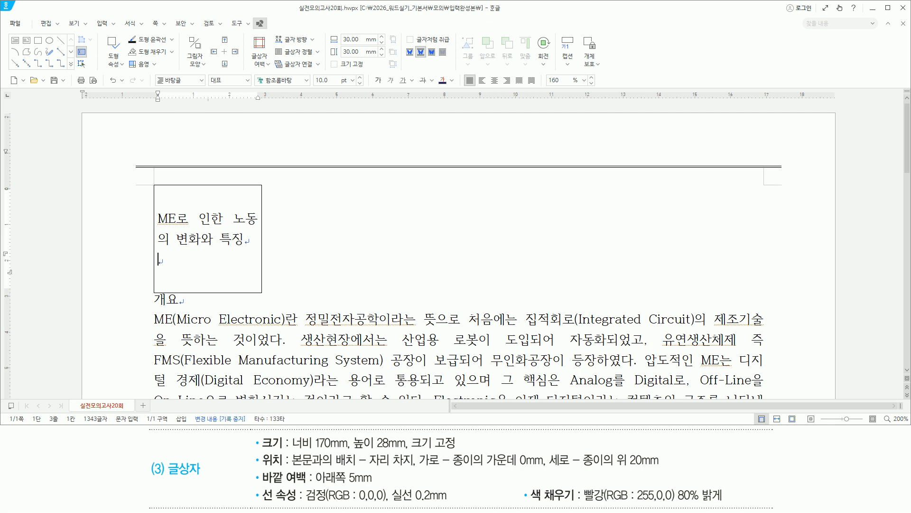
key(Return)
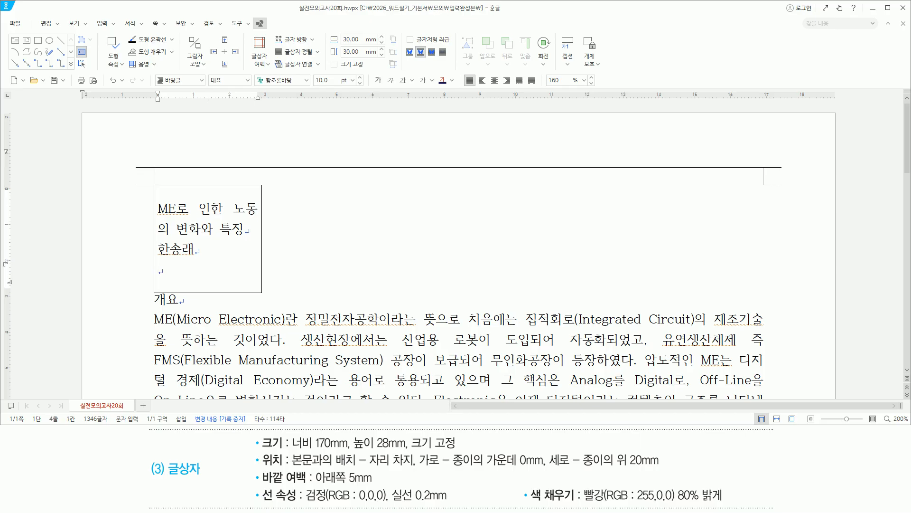
text(상공주식회사 광)
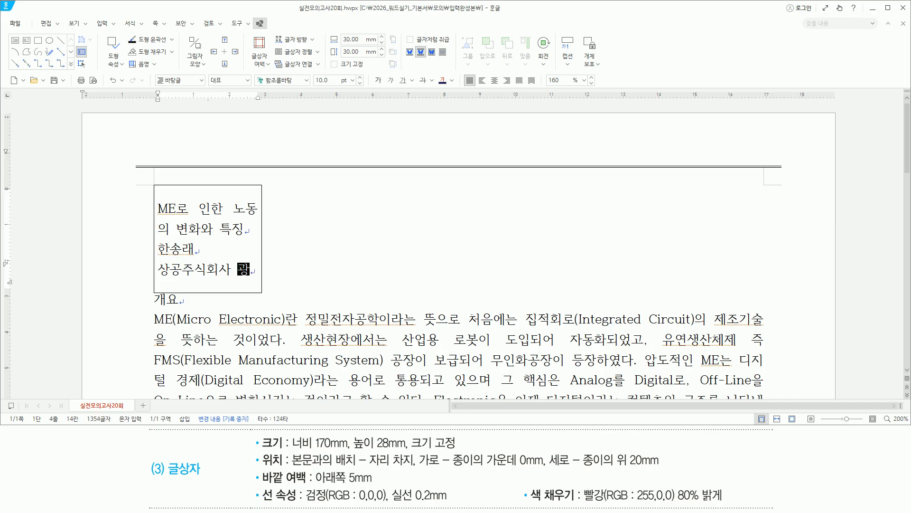
text(저장)
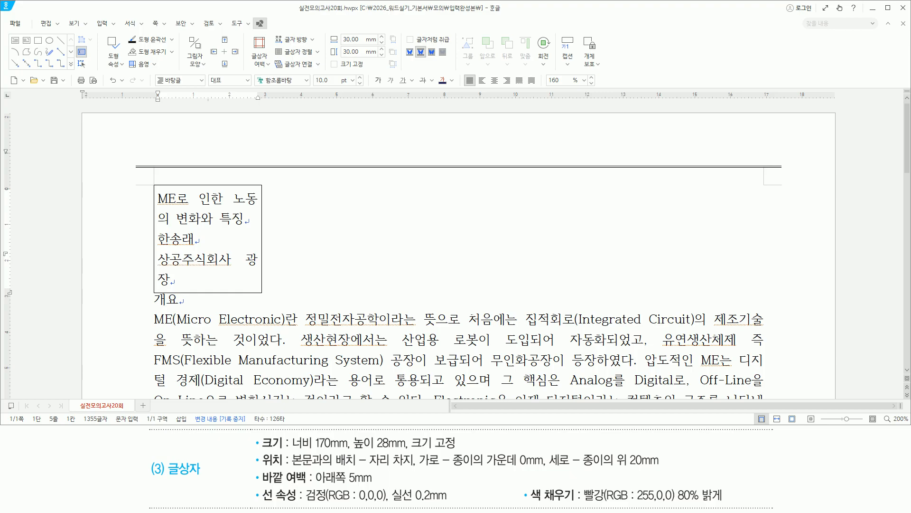
key(BackSpace)
key(BackSpace)
key(BackSpace)
key(BackSpace)
text(과장)
mouse_move(252, 433)
mouse_down()
mouse_move(267, 480)
mouse_move(734, 503)
mouse_up()
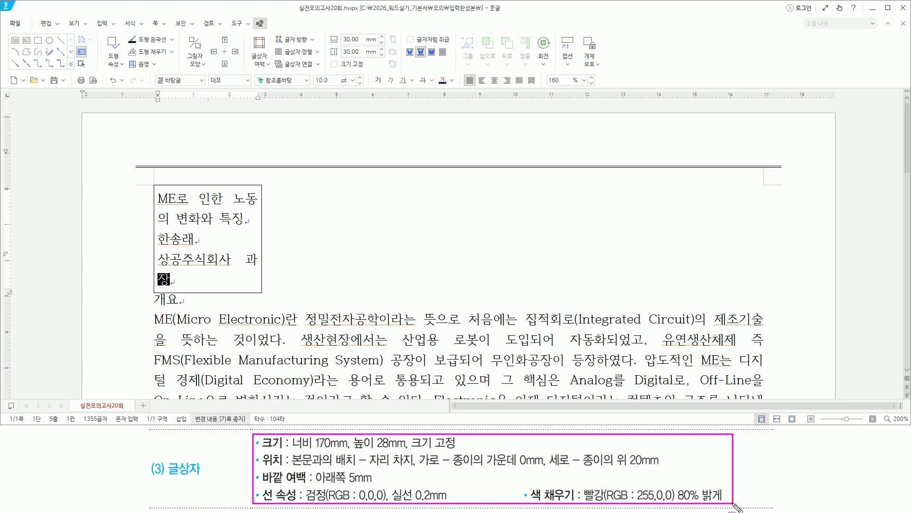
key(Escape)
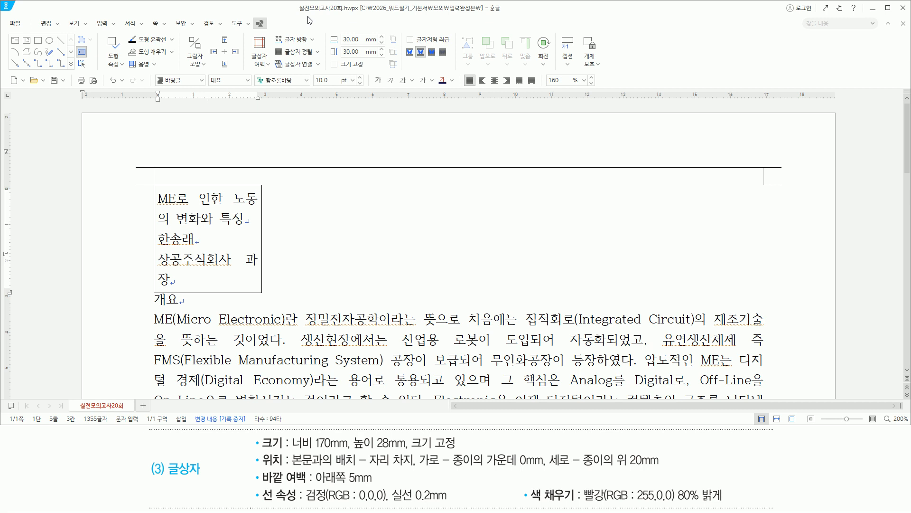
Step: Set the text box to a fixed size of 170 × 28 mm
key(p)
key(ctrl+2)
drag(299, 44, 338, 58)
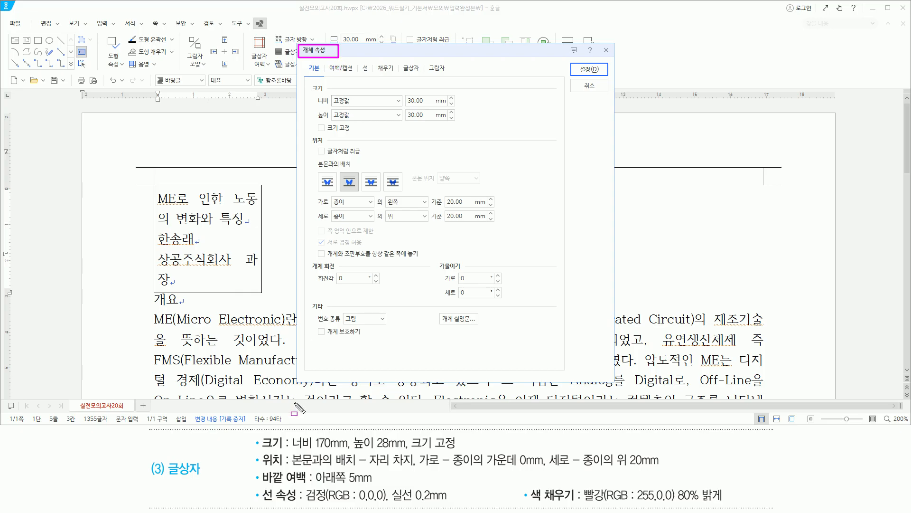
drag(290, 449, 456, 450)
key(Escape)
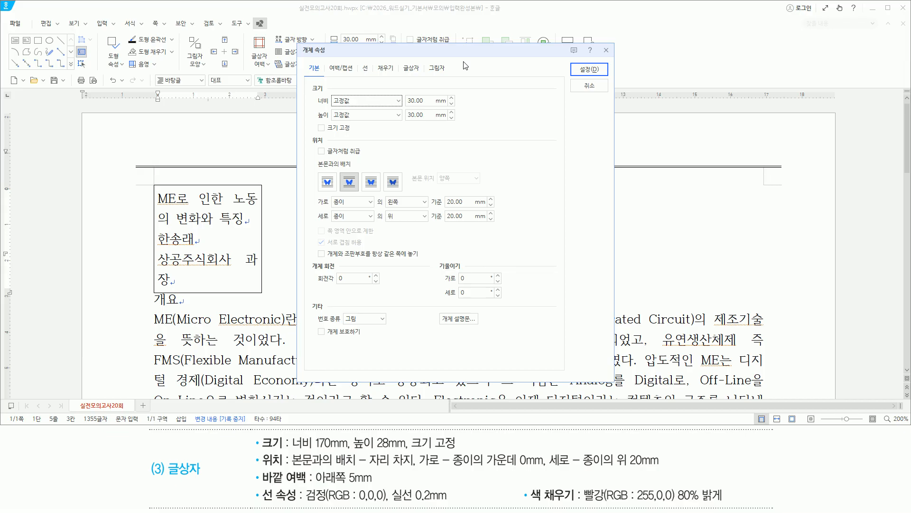
key(Tab)
text(1)
key(Tab)
key(Tab)
text(2)
key(Tab)
key(space)
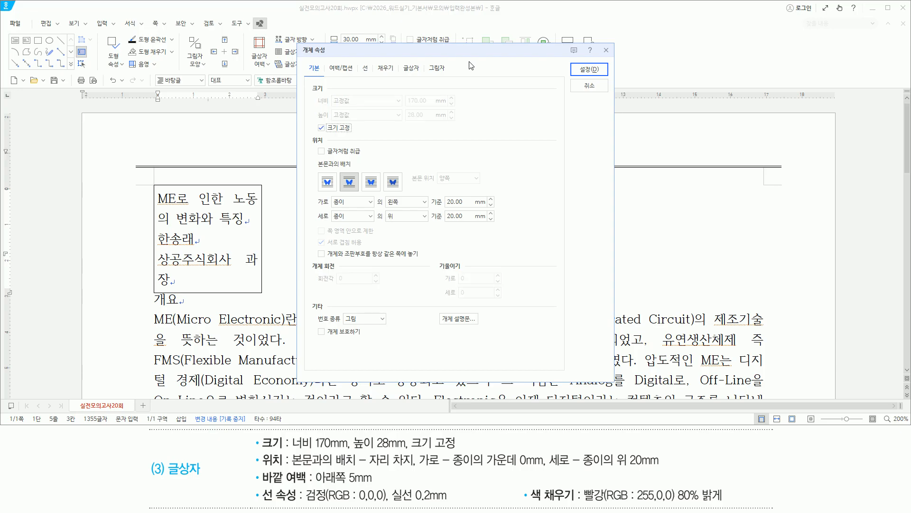
Step: Centre the text box horizontally on the paper at 0mm
key(ctrl+shift+d)
drag(398, 94, 437, 123)
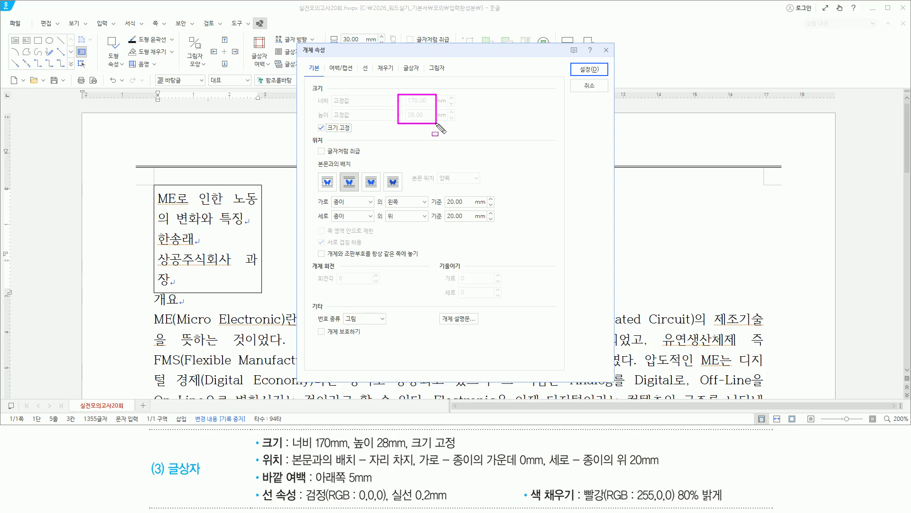
drag(313, 134, 360, 134)
drag(291, 468, 416, 467)
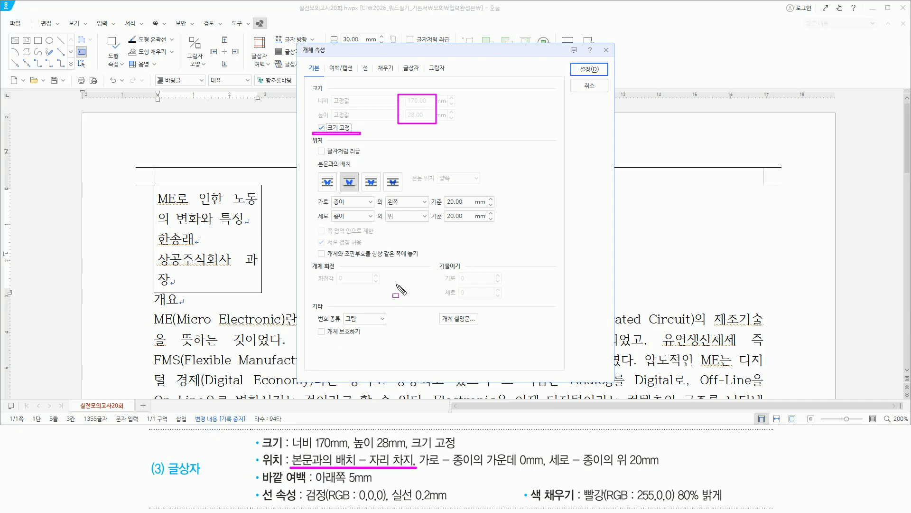
drag(340, 172, 361, 188)
mouse_move(418, 450)
mouse_down()
mouse_move(447, 471)
mouse_move(546, 470)
mouse_up()
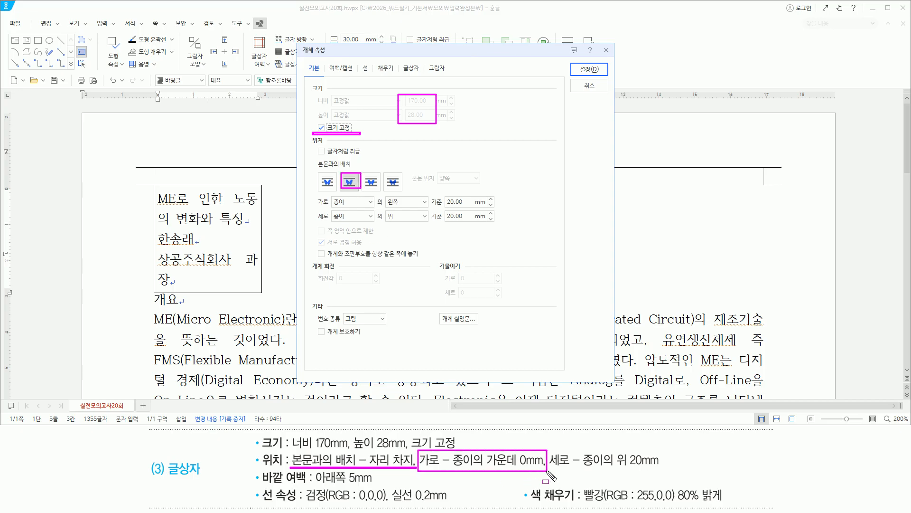
drag(329, 208, 437, 208)
key(Escape)
click(424, 201)
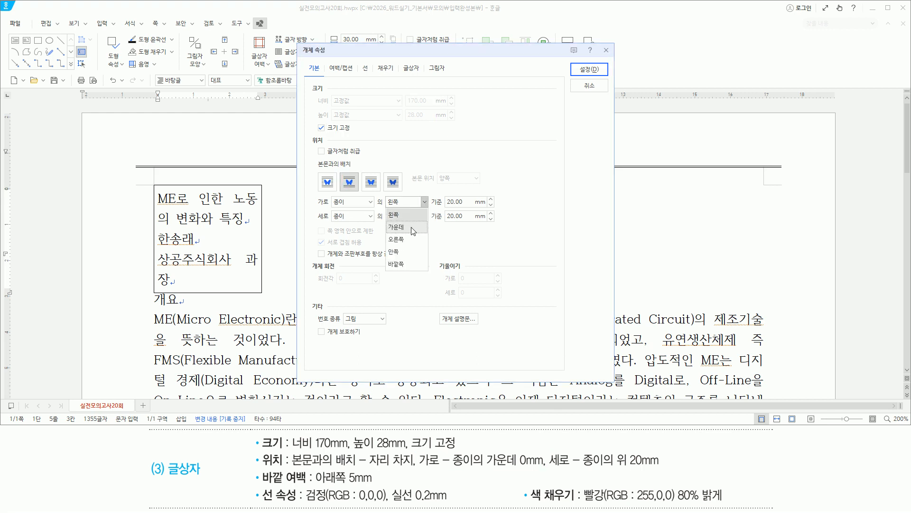
click(413, 228)
mouse_move(334, 207)
mouse_down()
mouse_move(512, 207)
mouse_move(495, 206)
mouse_up()
drag(550, 467, 580, 467)
drag(640, 468, 663, 468)
mouse_move(332, 223)
mouse_down()
mouse_move(503, 222)
mouse_move(493, 222)
mouse_up()
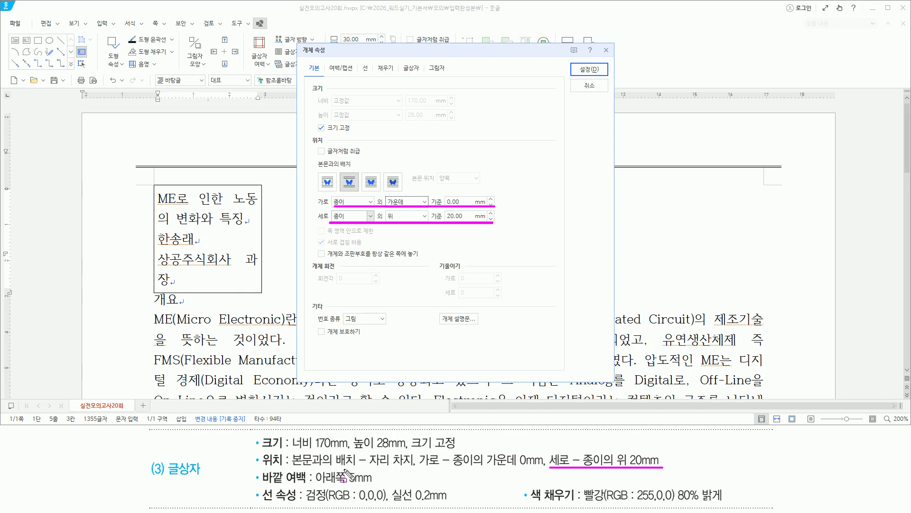
drag(261, 468, 309, 487)
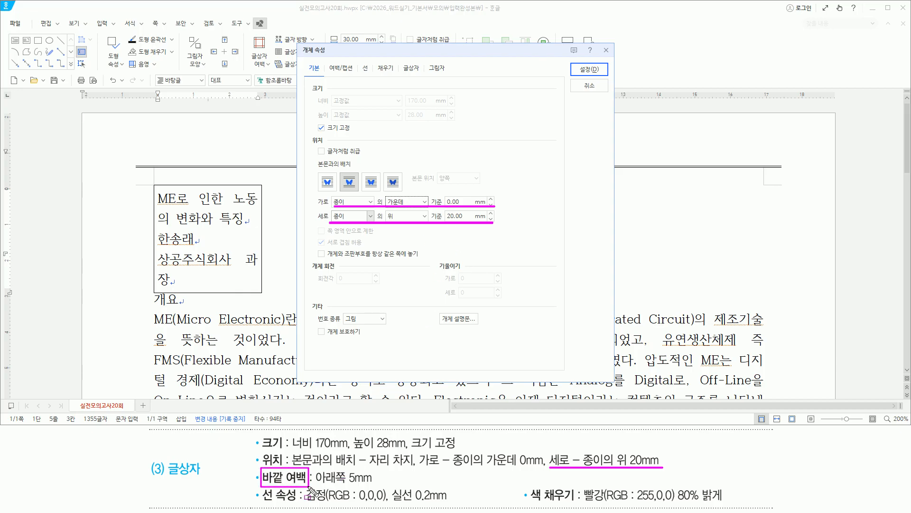
Step: Give the text box a 5 mm bottom outer margin
drag(327, 62, 355, 74)
click(345, 71)
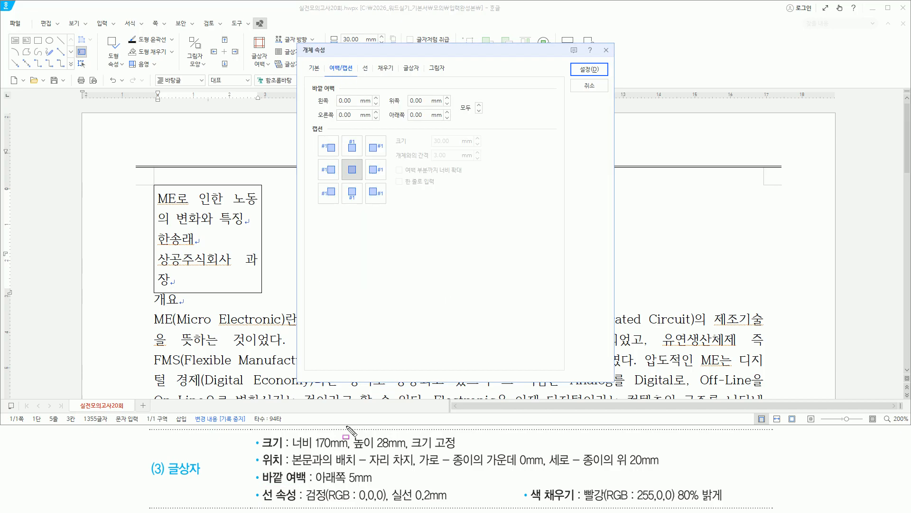
mouse_move(313, 486)
mouse_down()
mouse_move(360, 484)
mouse_move(383, 471)
mouse_up()
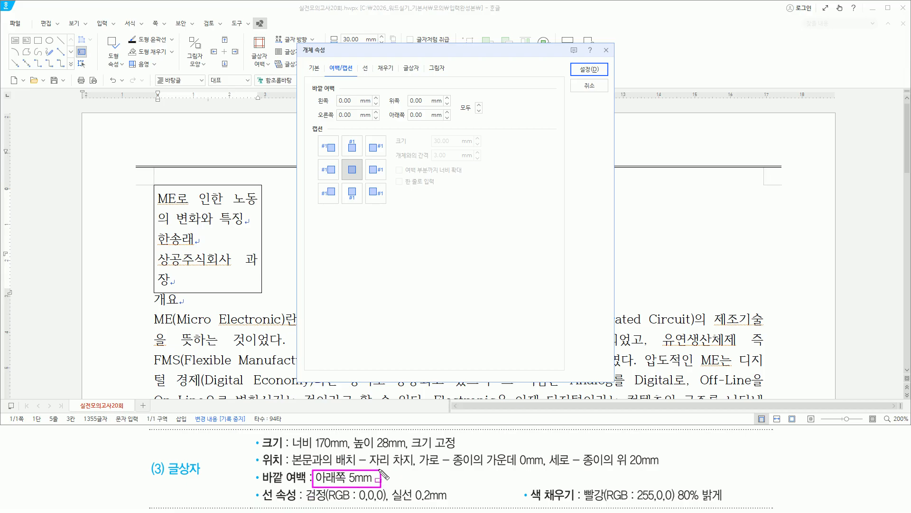
drag(409, 115, 432, 124)
text(5)
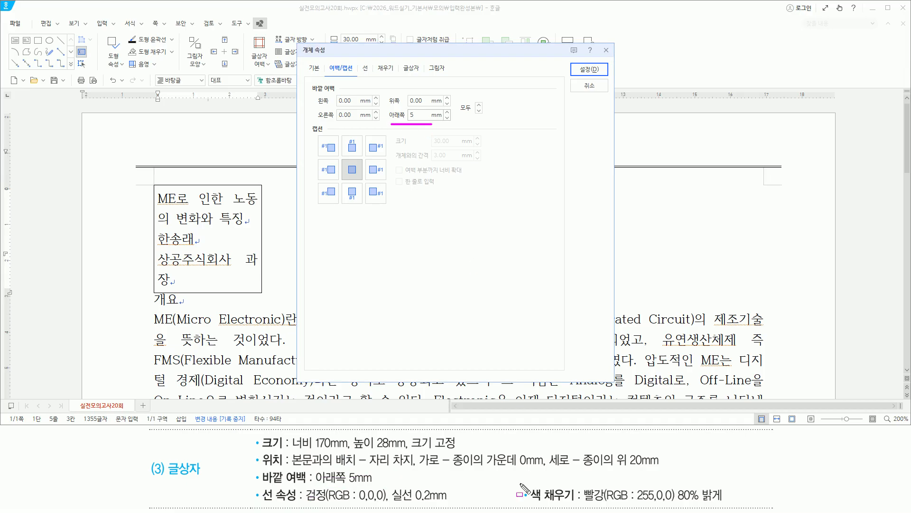
drag(257, 487, 299, 504)
drag(360, 63, 372, 74)
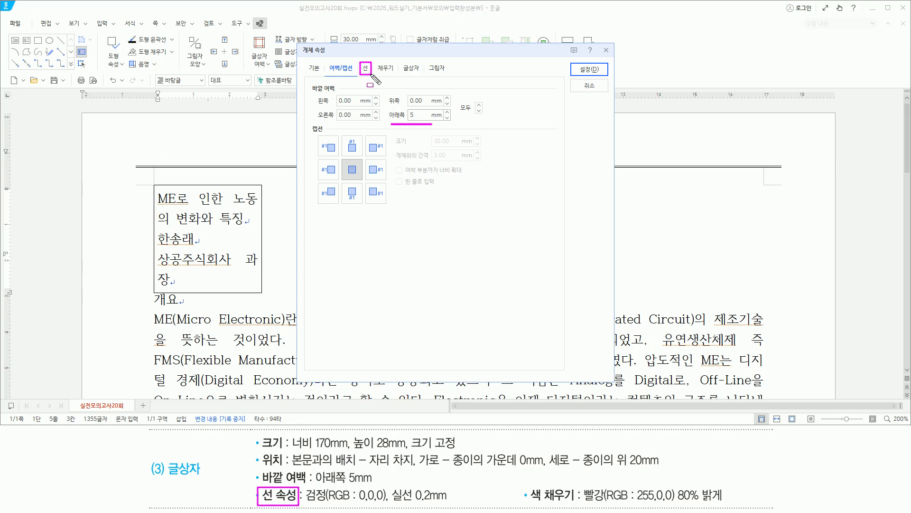
Step: Set the text box border to a solid black line 0.2 mm thick
click(365, 69)
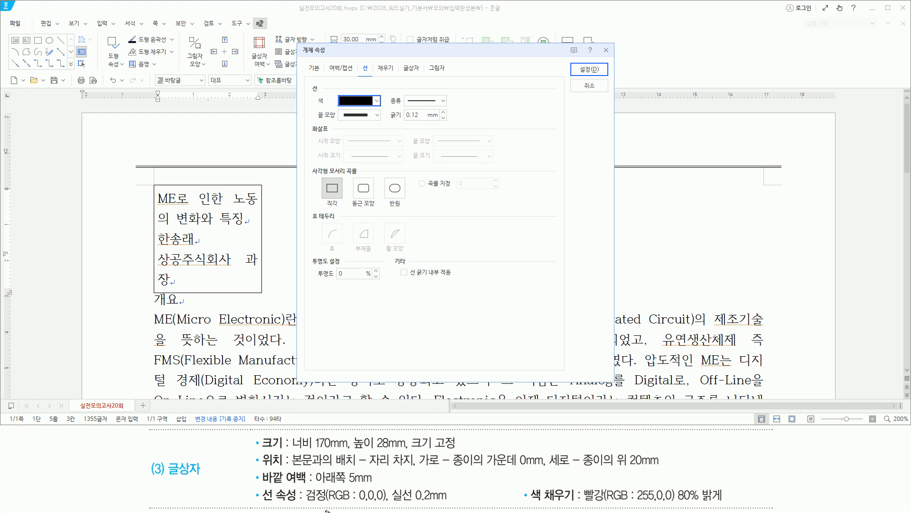
drag(305, 501, 411, 500)
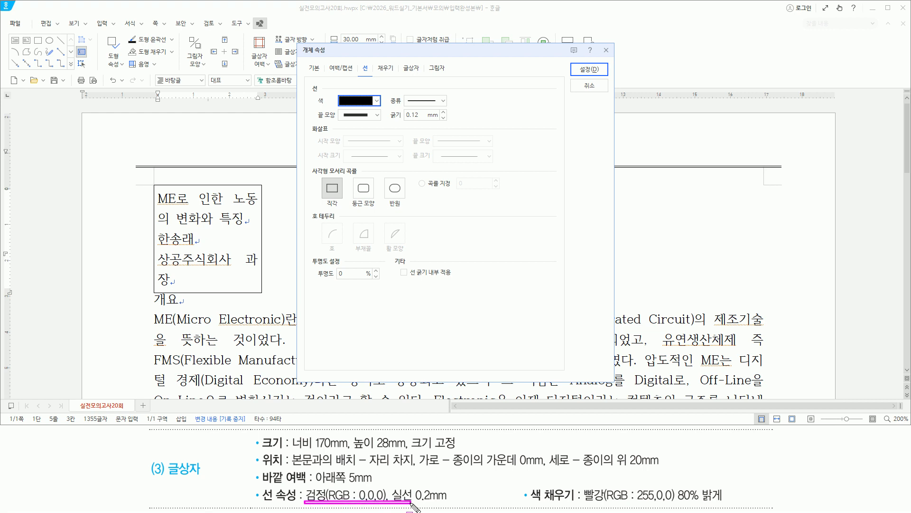
drag(330, 94, 459, 103)
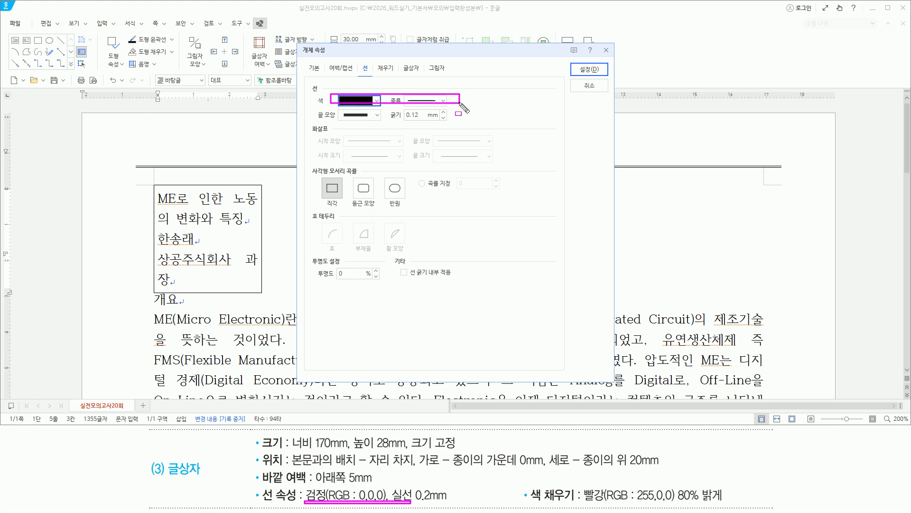
drag(411, 485, 460, 502)
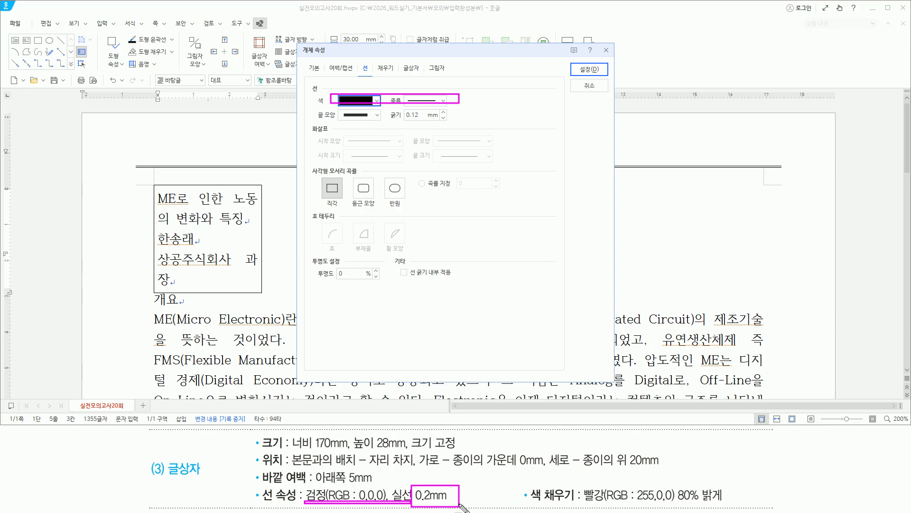
key(Escape)
double_click(414, 116)
text(0.)
drag(386, 122, 436, 122)
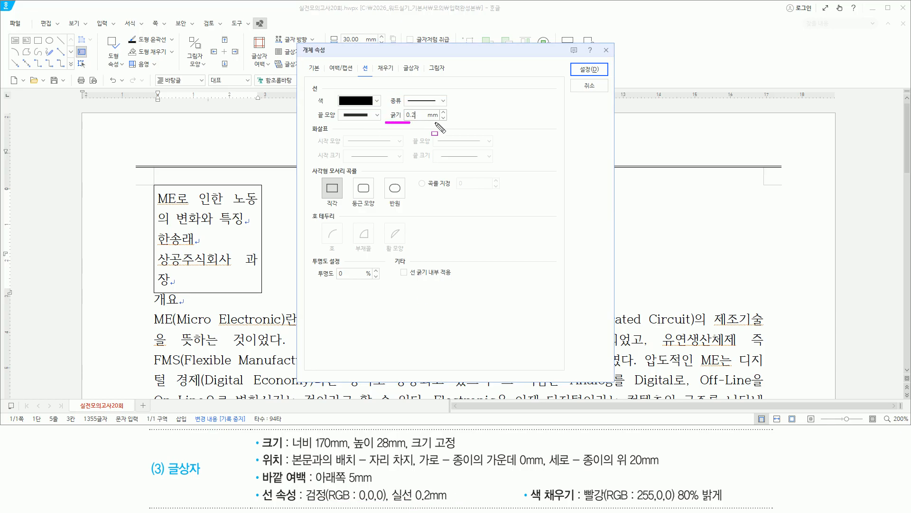
drag(527, 482, 576, 504)
drag(375, 62, 394, 75)
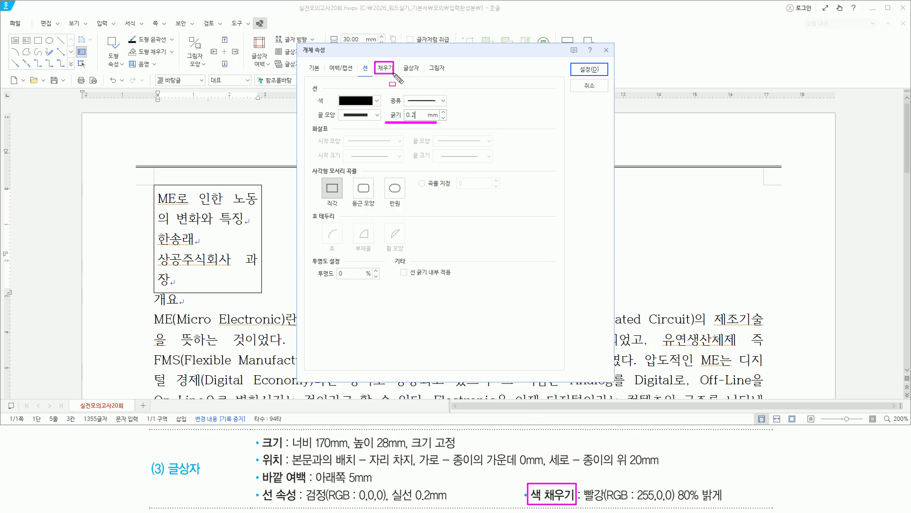
Step: Fill the text box with Red 80% lighter and apply the box properties
key(Escape)
click(388, 70)
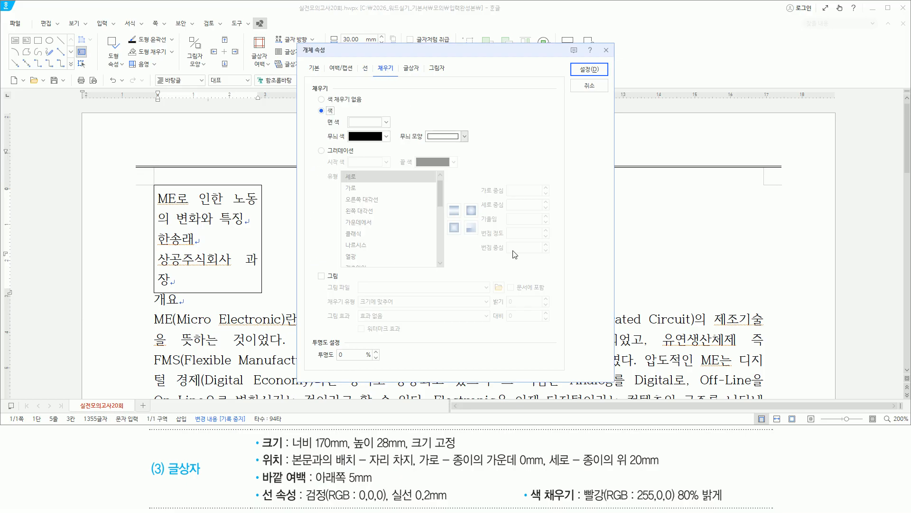
mouse_move(580, 485)
mouse_down()
mouse_move(599, 504)
mouse_move(675, 506)
mouse_up()
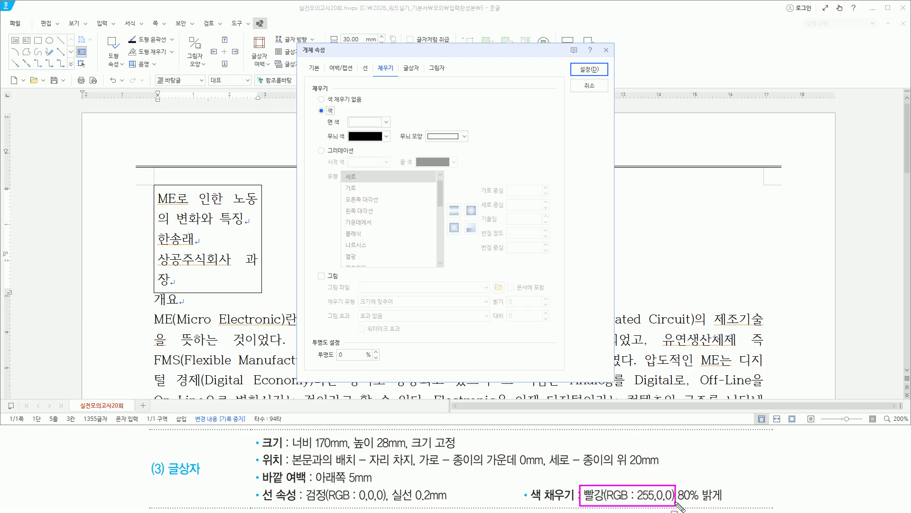
drag(676, 503, 723, 502)
drag(346, 116, 390, 129)
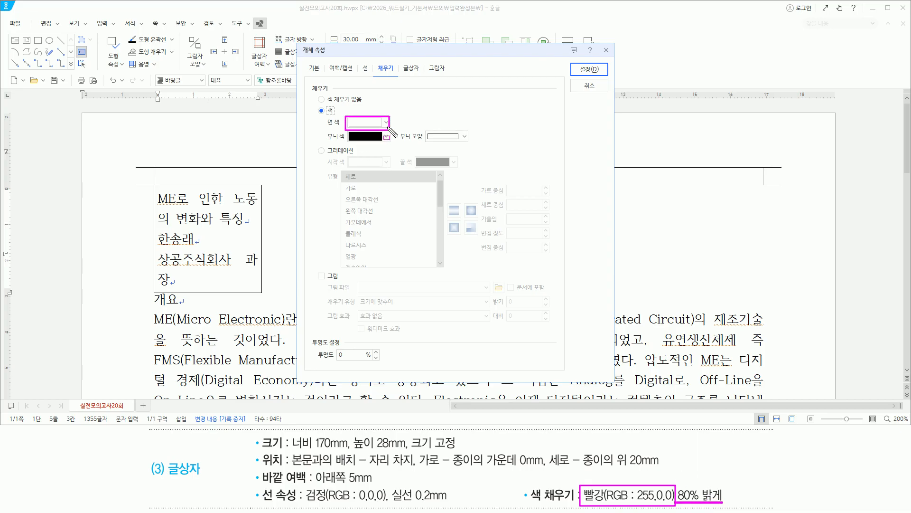
key(Escape)
click(386, 125)
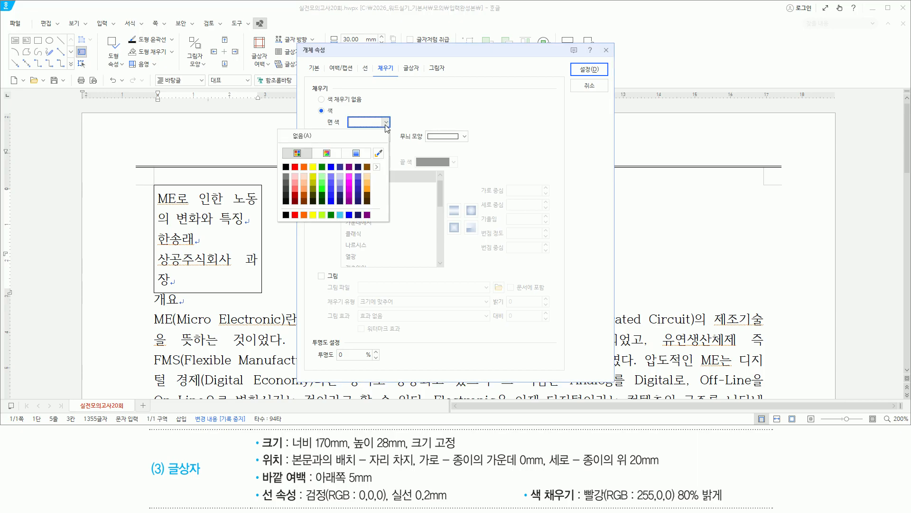
click(295, 177)
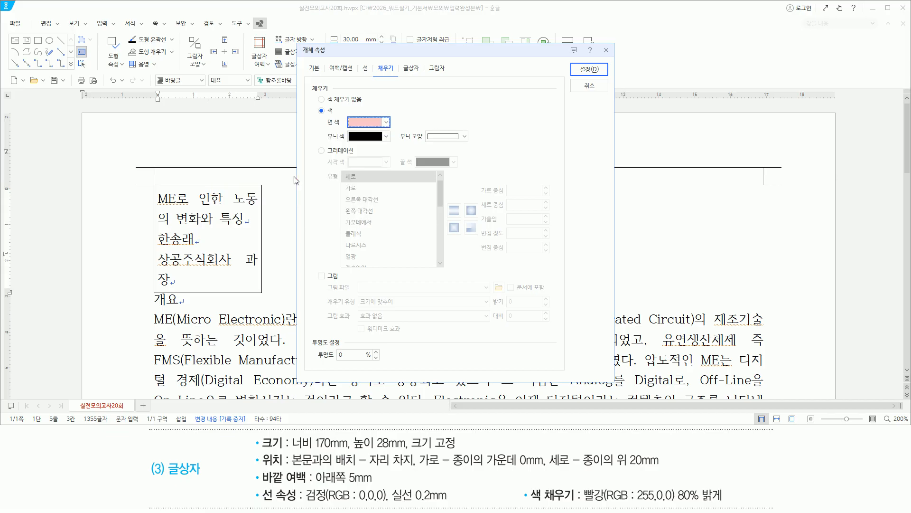
click(589, 69)
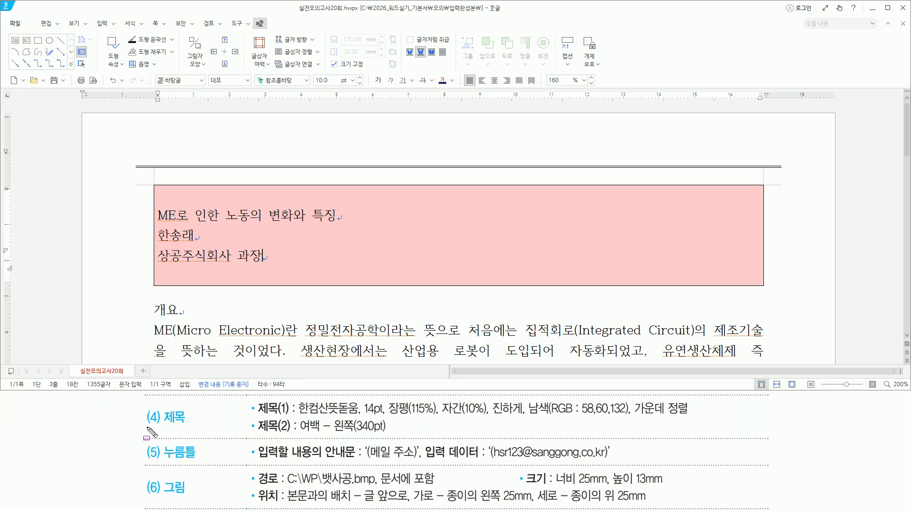
Step: Select the first line 'ME로 인한 노동의 변화와 특징' inside the pink box
drag(146, 427, 191, 427)
mouse_move(256, 396)
mouse_down()
mouse_move(289, 417)
mouse_move(291, 434)
mouse_up()
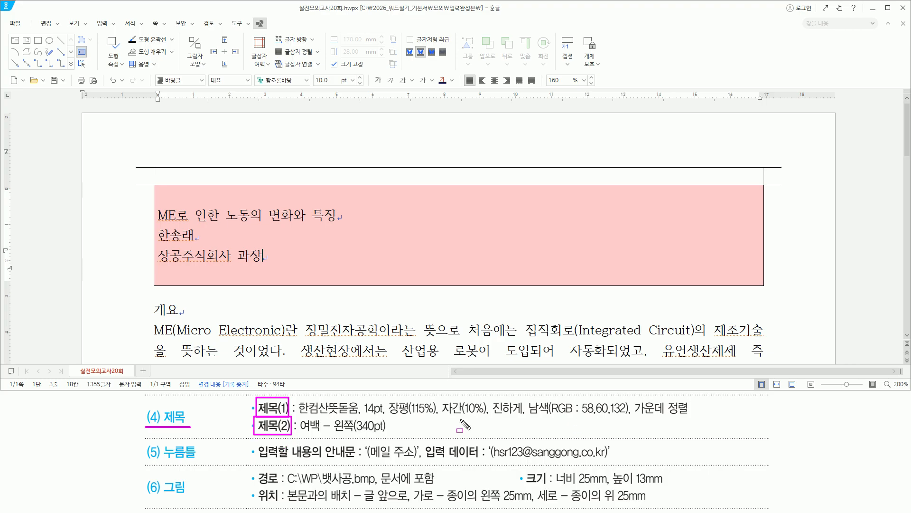
mouse_move(157, 206)
mouse_down()
mouse_move(318, 207)
mouse_move(336, 221)
mouse_up()
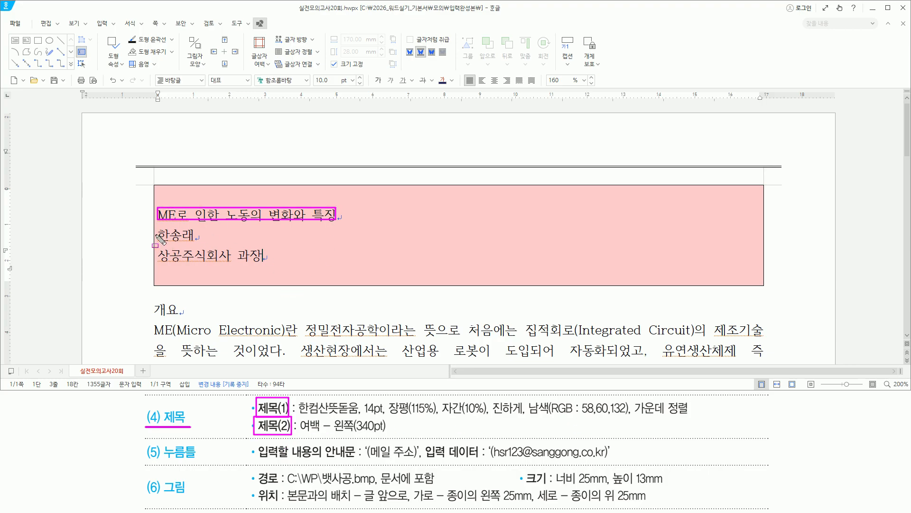
drag(158, 231, 265, 262)
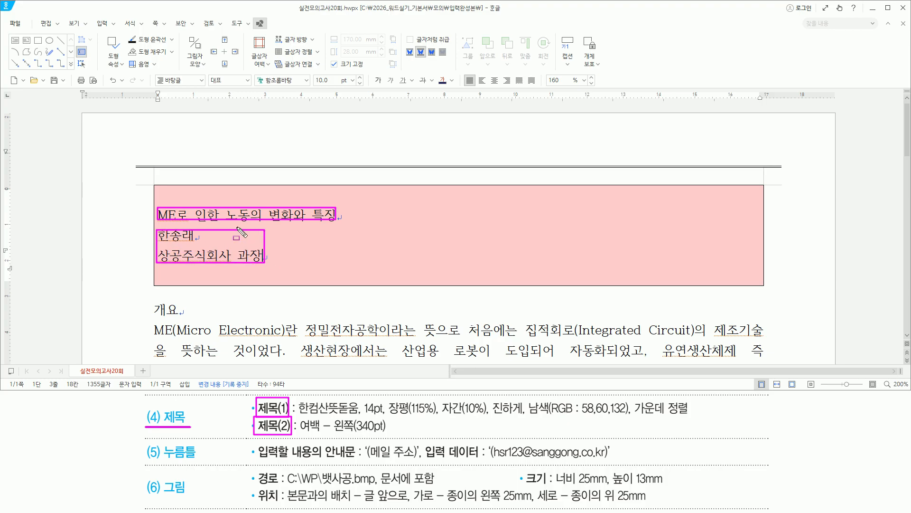
drag(295, 416, 694, 421)
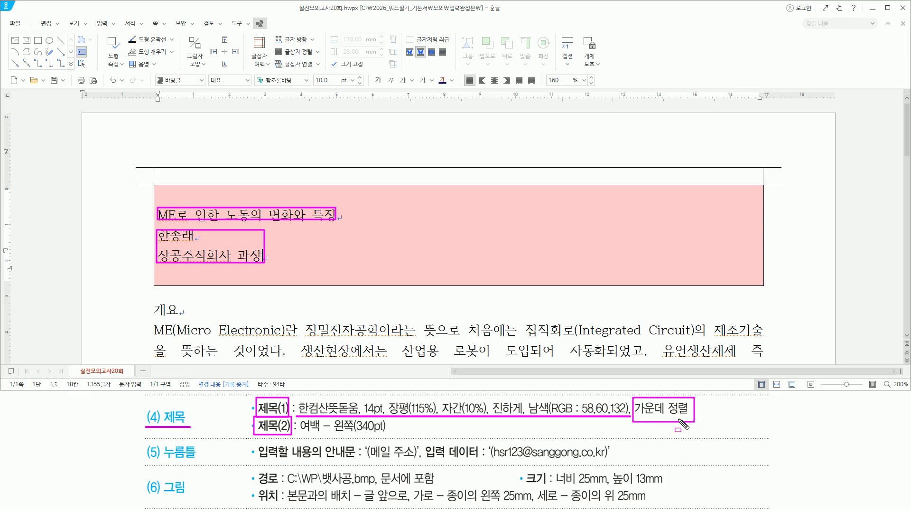
key(Escape)
drag(157, 223, 341, 224)
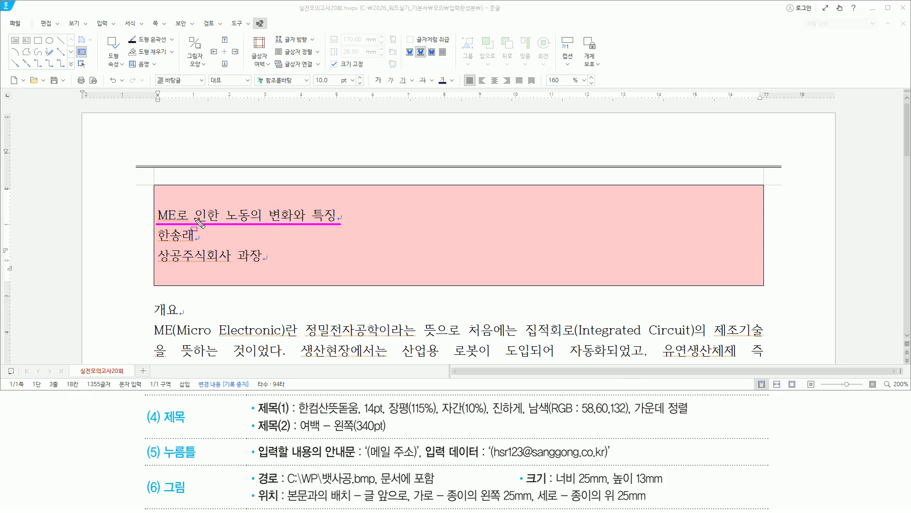
key(Escape)
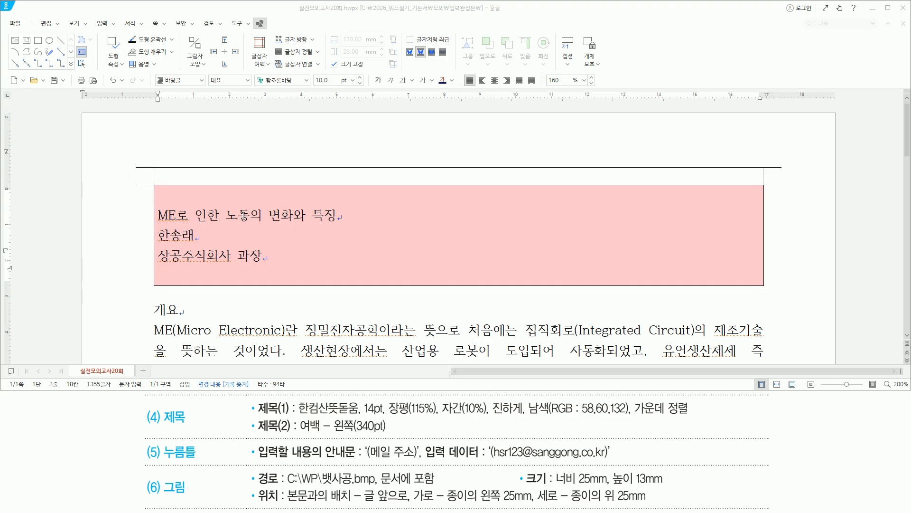
triple_click(243, 216)
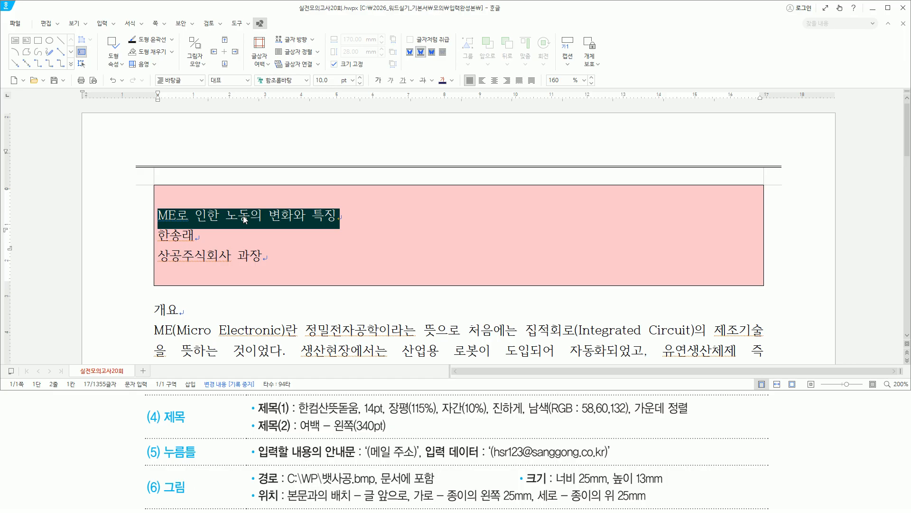
Step: Set the title to 한컴산뜻돋움 14pt with 115% width and 10% letter spacing
key(alt+l)
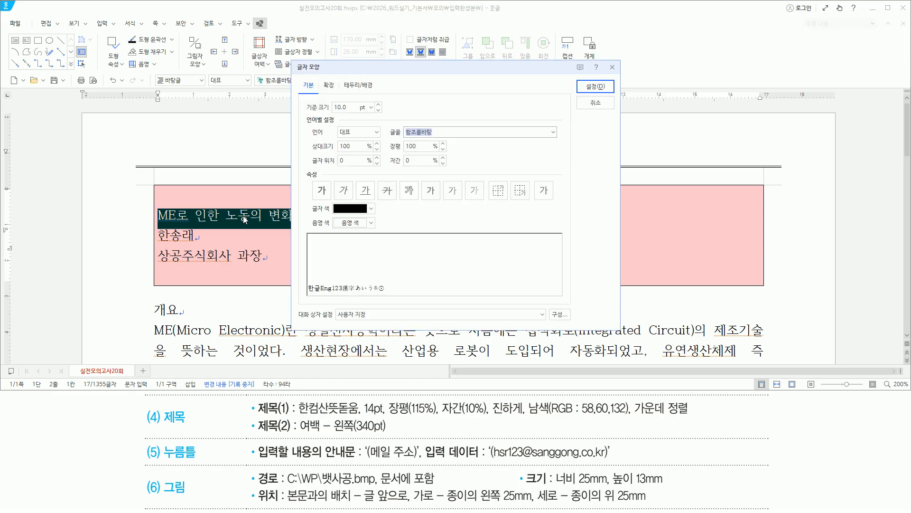
text(한컴ㅅ)
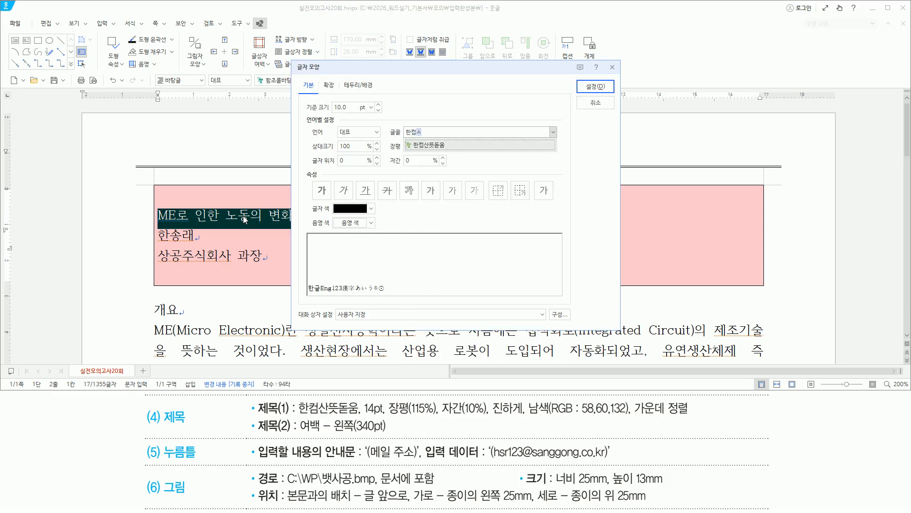
text(뜻돋움)
key(Return)
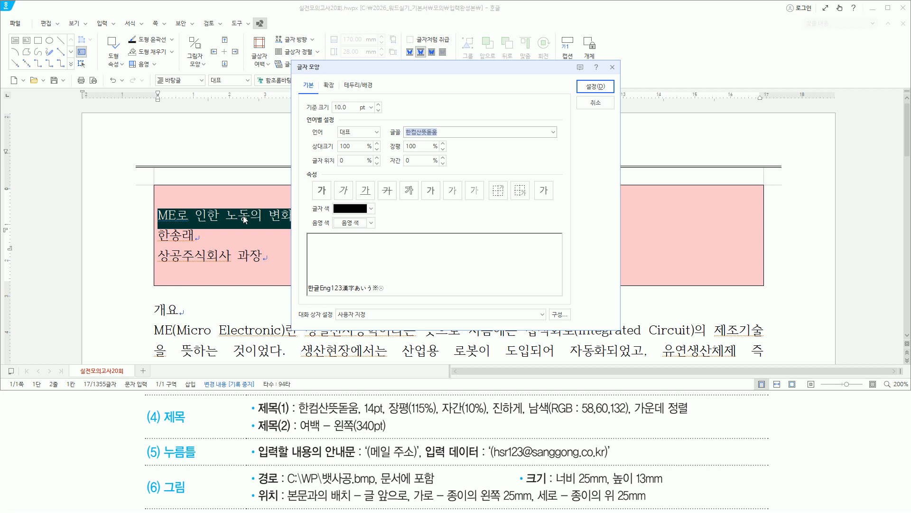
key(alt+z)
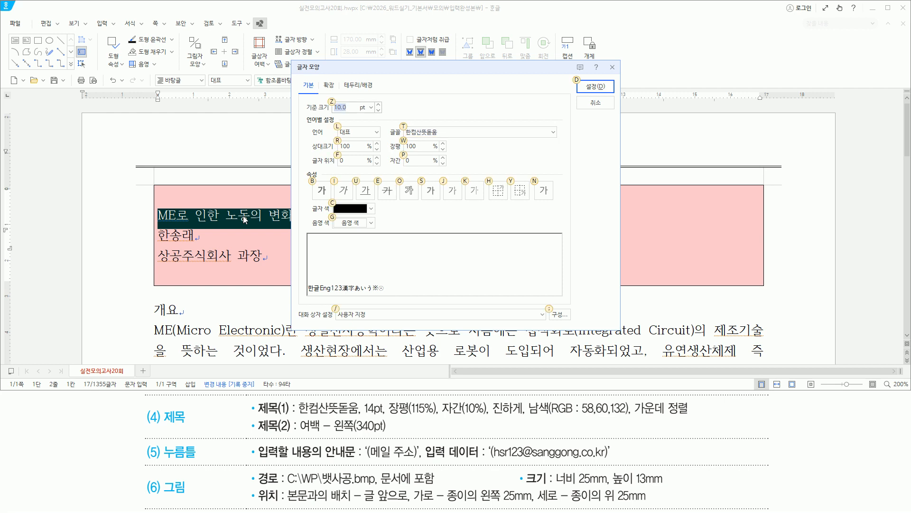
text(14)
key(alt)
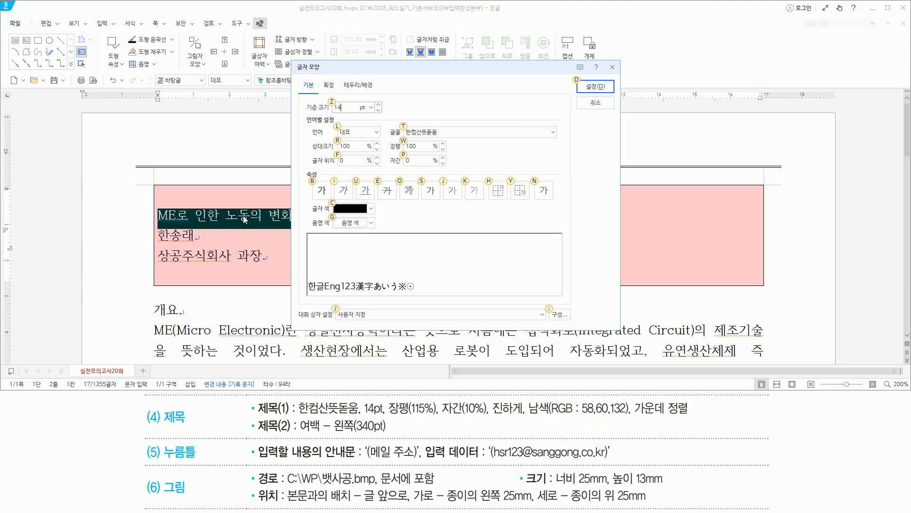
key(alt+w)
text(115)
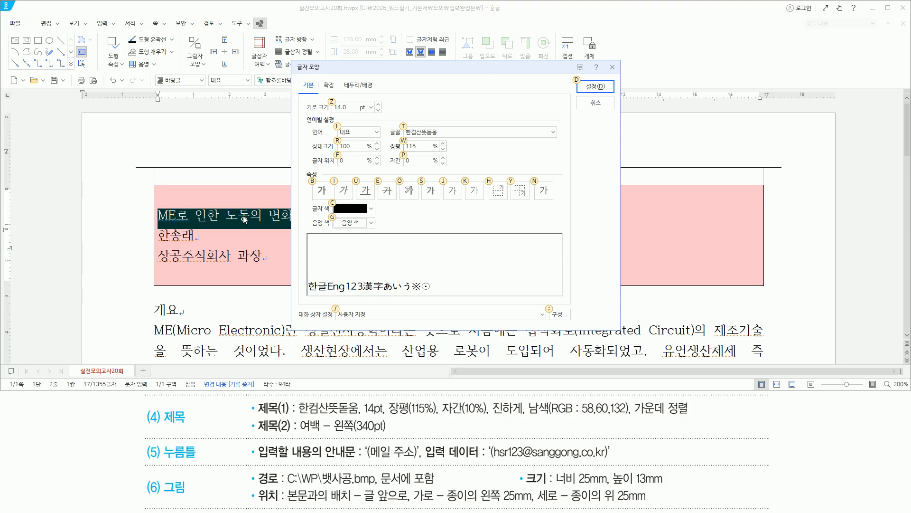
key(alt+p)
text(10)
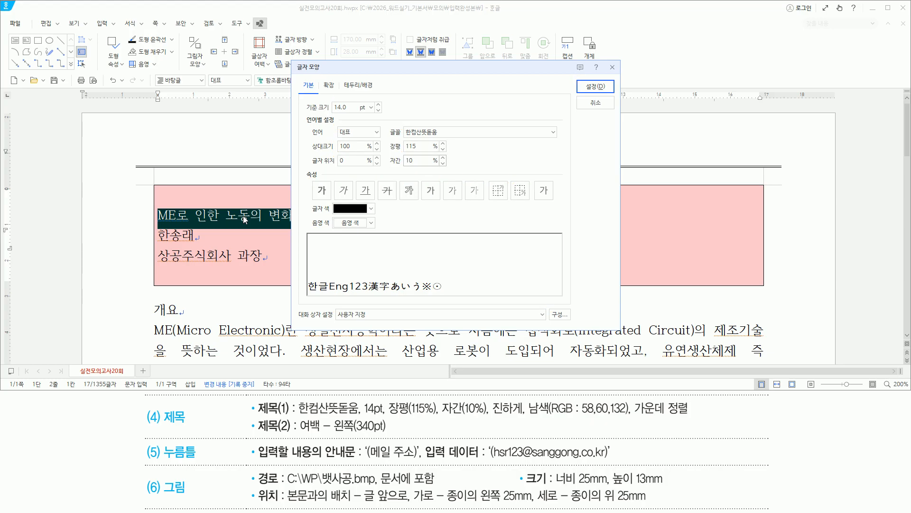
Step: Make the title bold and navy (RGB 58,60,132)
key(alt)
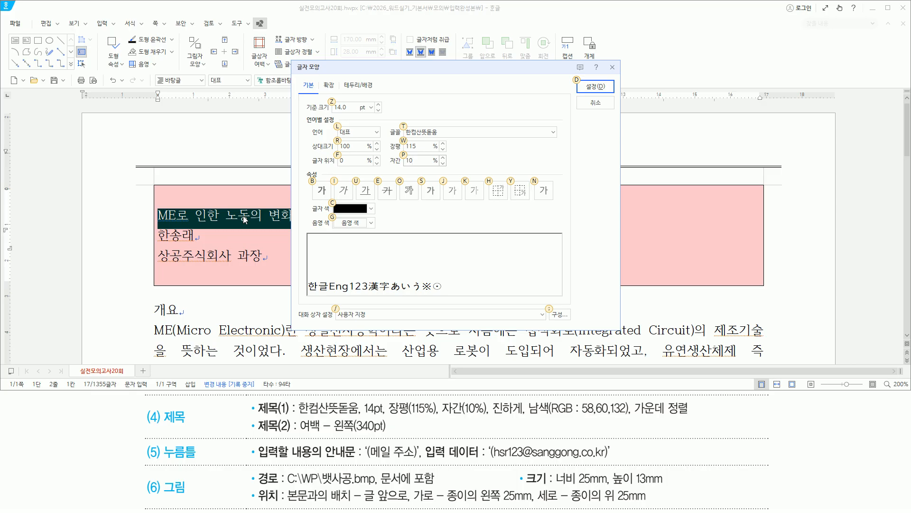
key(alt+b)
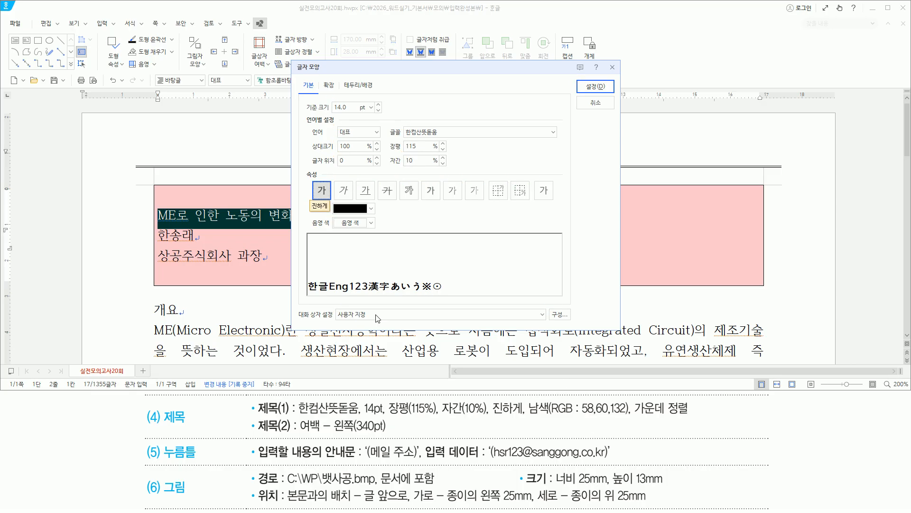
click(373, 211)
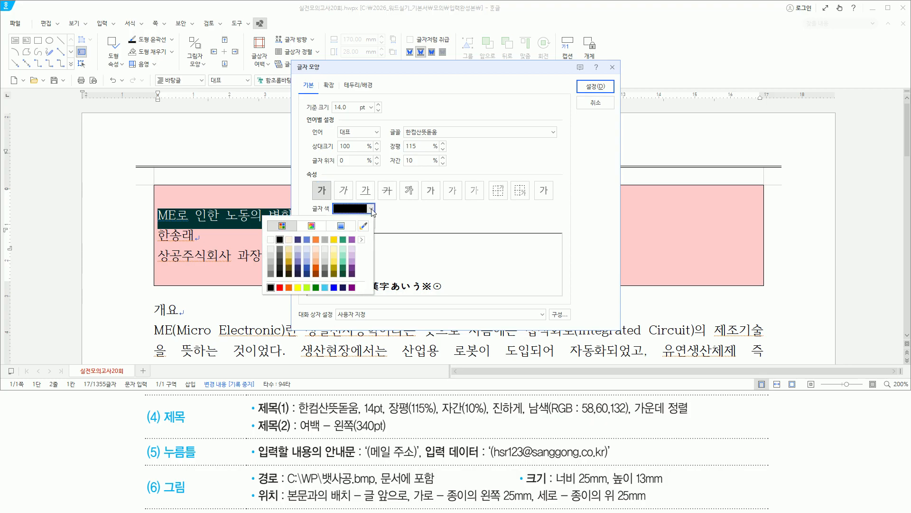
click(298, 239)
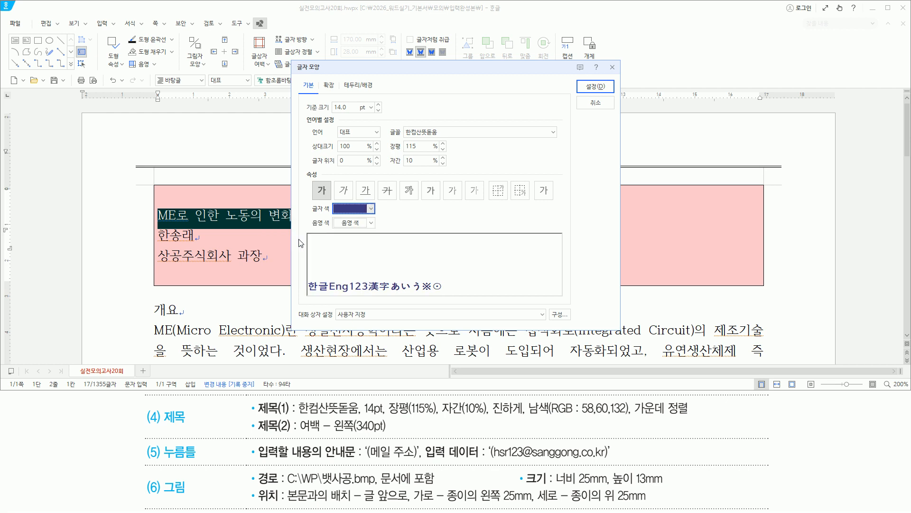
mouse_move(584, 78)
mouse_down()
mouse_move(597, 97)
mouse_move(607, 93)
mouse_up()
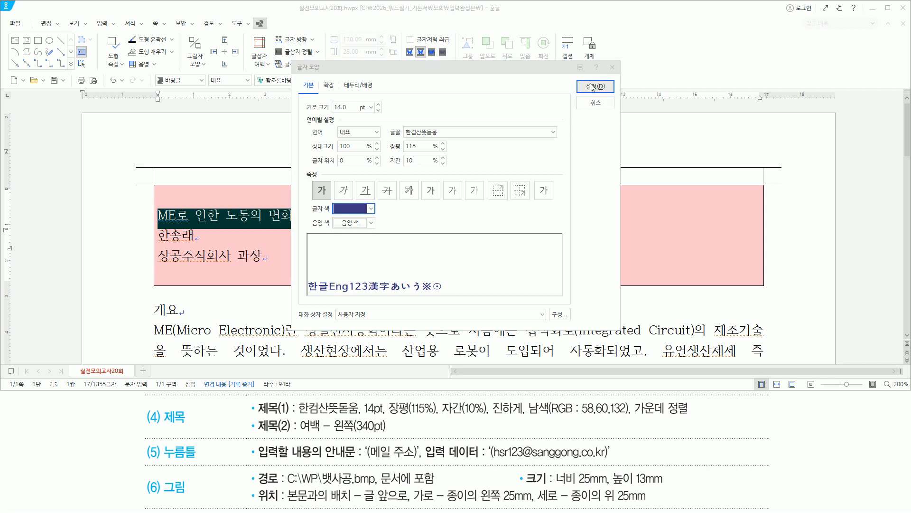
Step: Apply the title's character formatting and centre-align it in the pink box
click(594, 86)
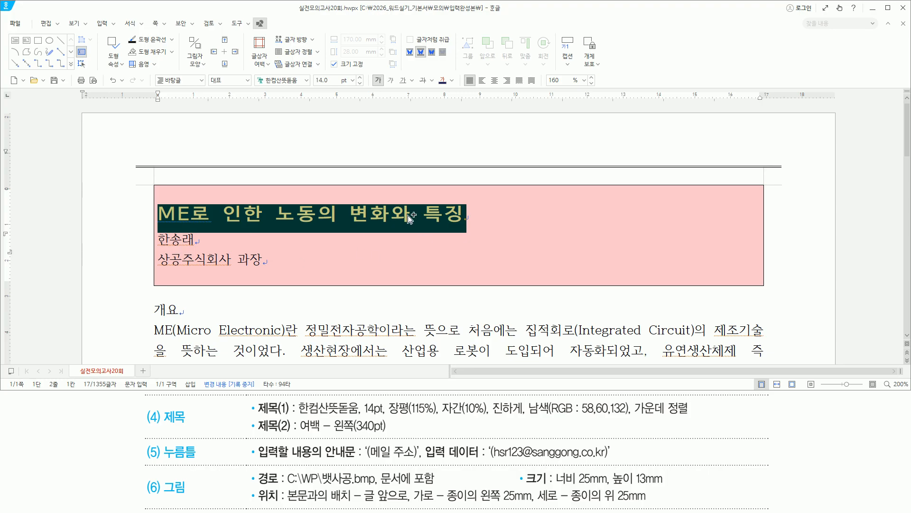
key(ctrl+shift+c)
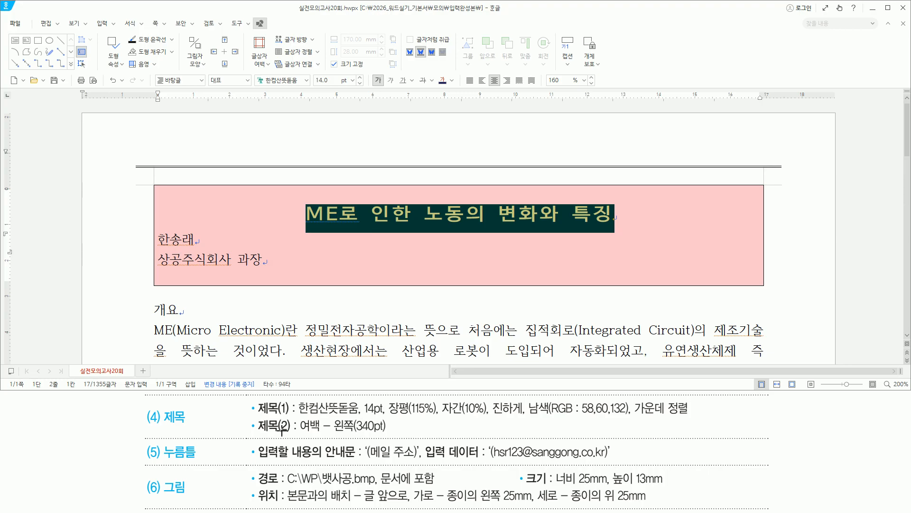
drag(297, 416, 390, 435)
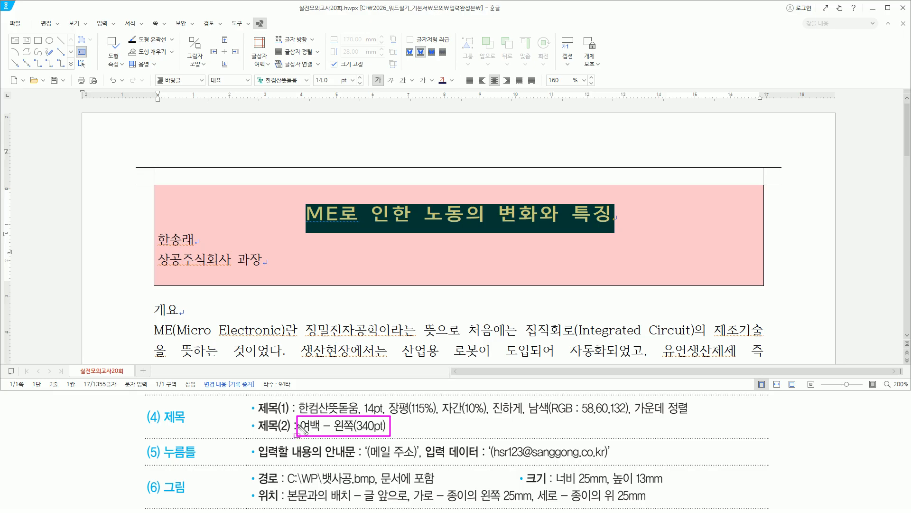
drag(161, 243, 270, 269)
key(Escape)
mouse_move(188, 239)
mouse_down()
mouse_move(188, 262)
mouse_move(169, 259)
mouse_up()
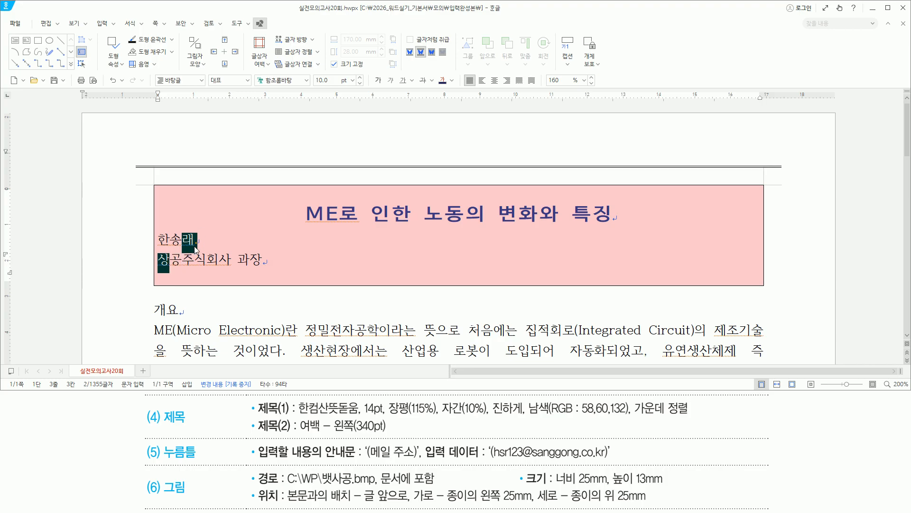
Step: Select the author's name and job-title lines together
click(185, 250)
drag(160, 238, 270, 258)
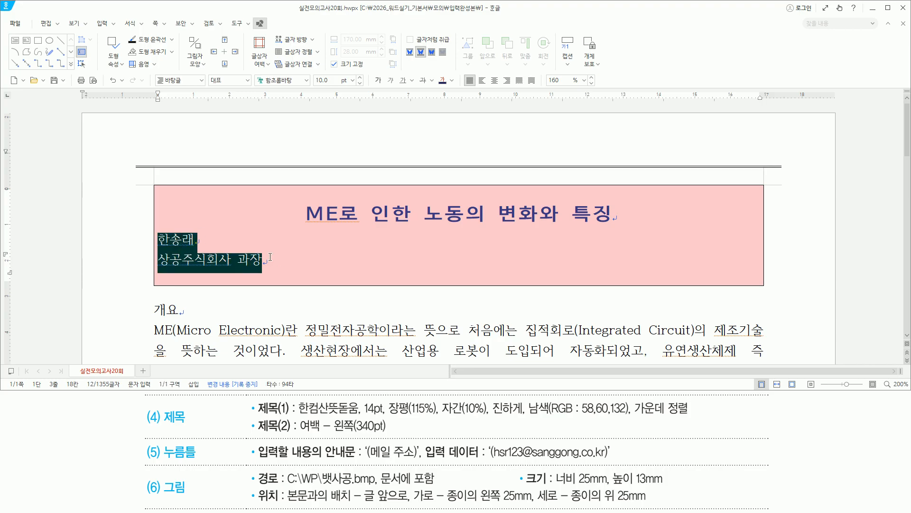
click(211, 259)
drag(170, 239, 282, 265)
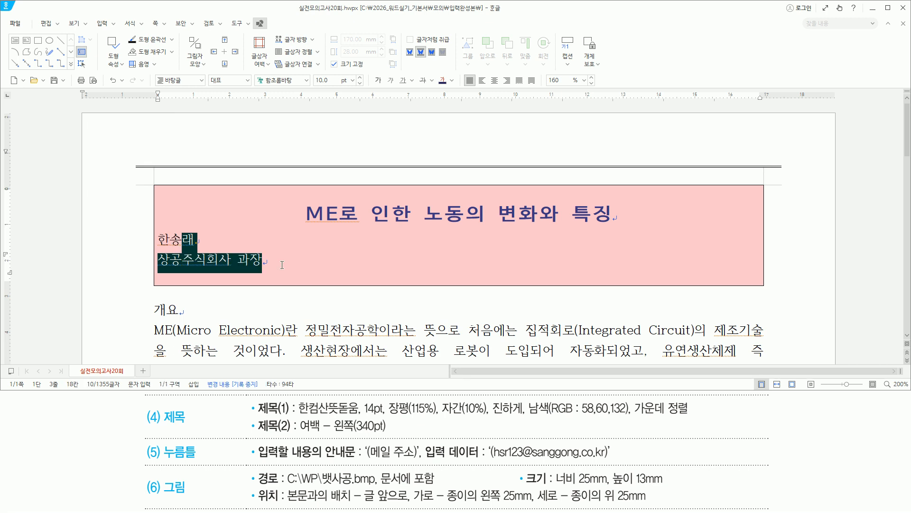
click(187, 239)
drag(186, 239, 181, 261)
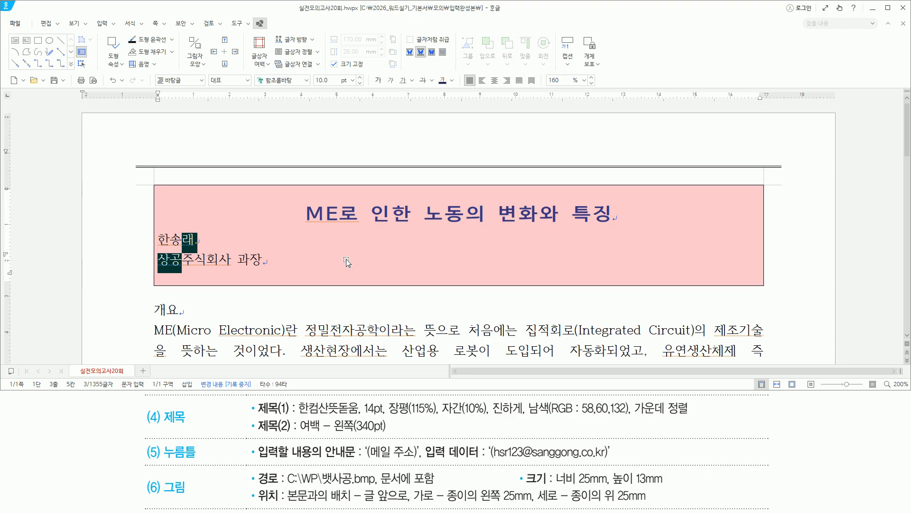
Step: Give the selected author lines a 340pt left margin in 문단 모양
key(alt+t)
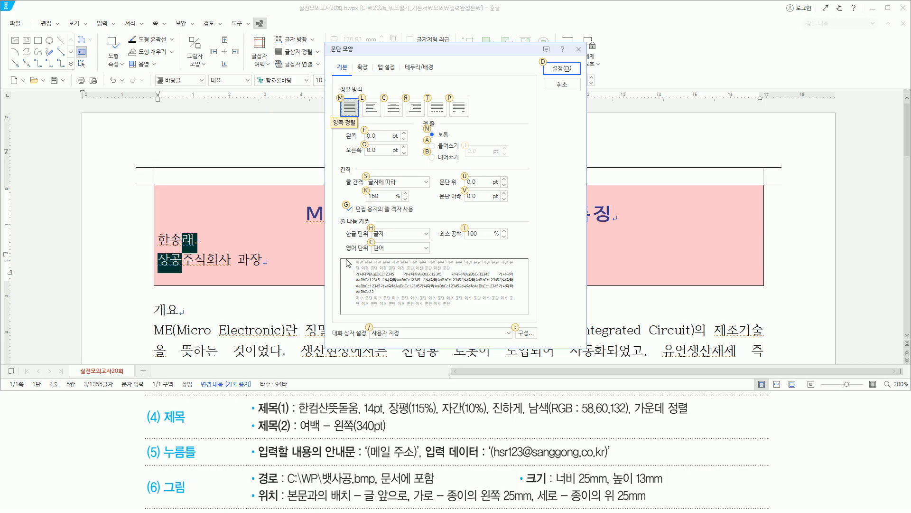
key(alt+f)
text(3)
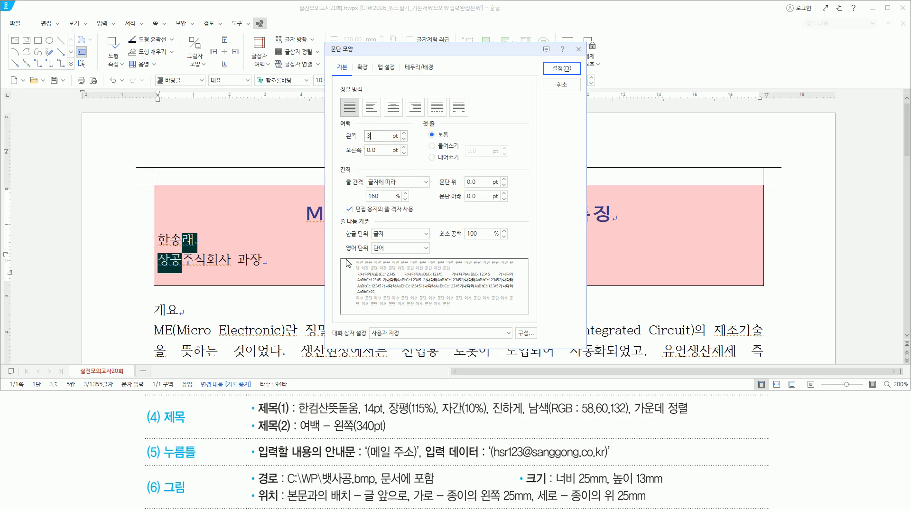
text(40)
drag(339, 143, 390, 143)
key(Escape)
click(490, 119)
key(Return)
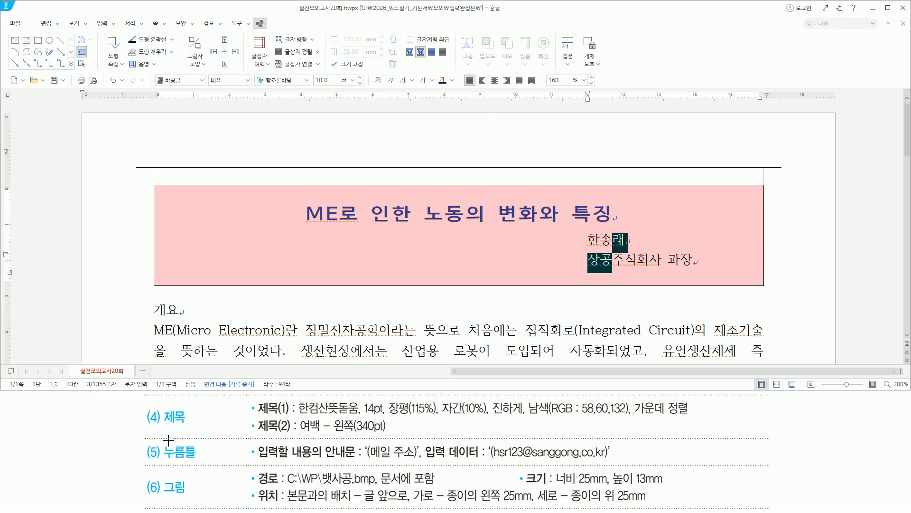
Step: Add an empty line after 과장 on the job-title line
drag(160, 444, 199, 460)
mouse_move(590, 271)
mouse_down()
mouse_move(605, 285)
mouse_move(701, 285)
mouse_move(695, 267)
mouse_up()
key(Escape)
click(696, 260)
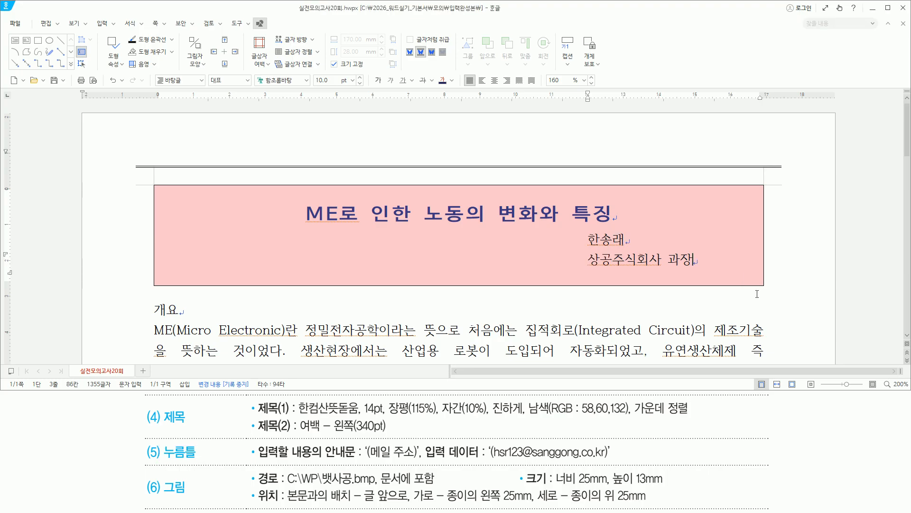
key(Return)
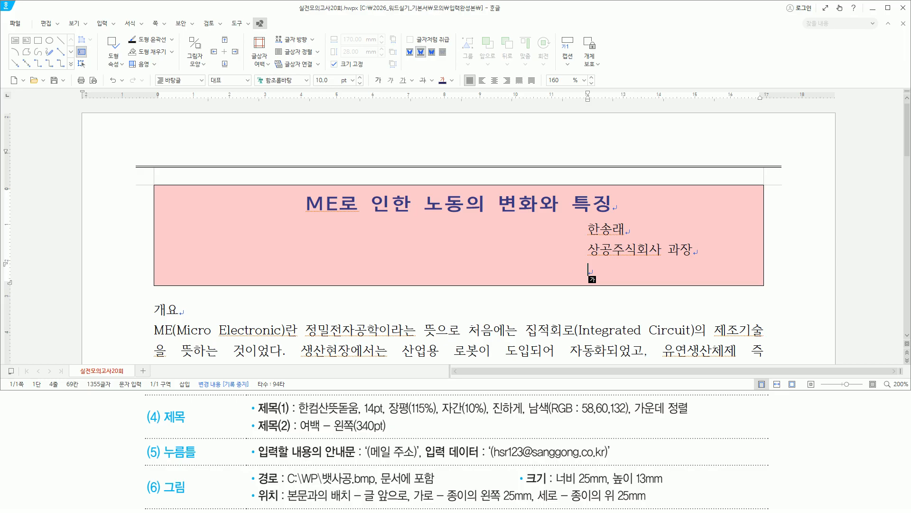
Step: Start a 누름틀 click-here field with guide text '(메일 주소)' via Ctrl+K,E
key(ctrl+k)
key(e)
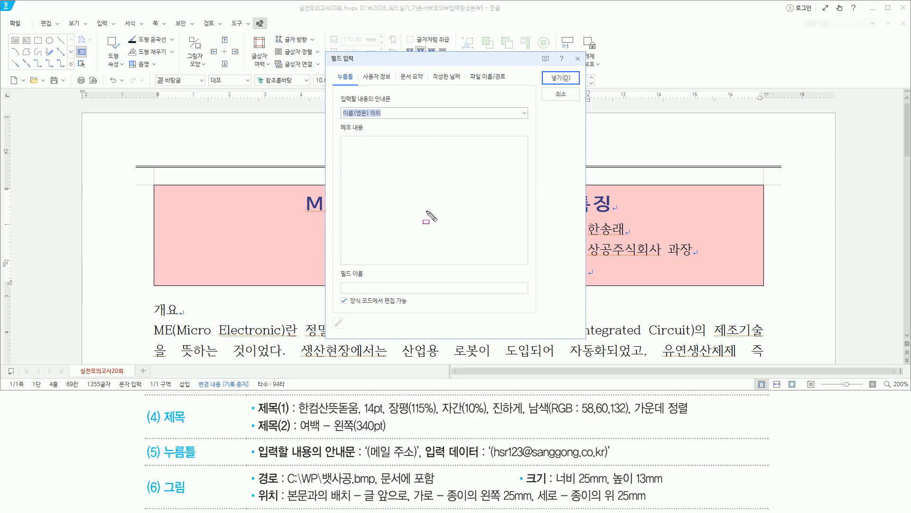
mouse_move(258, 459)
mouse_down()
mouse_move(412, 460)
mouse_move(393, 460)
mouse_up()
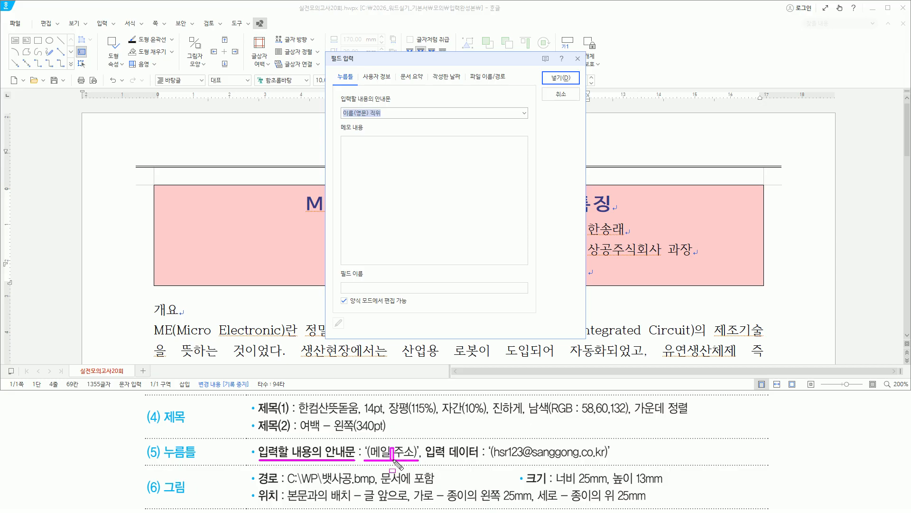
mouse_move(338, 118)
mouse_down()
mouse_move(400, 118)
mouse_move(401, 93)
mouse_up()
key(Escape)
click(391, 114)
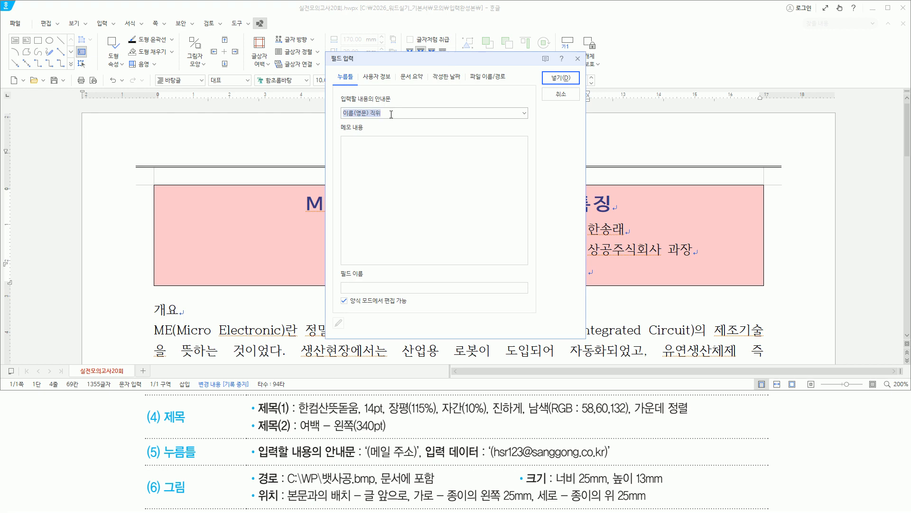
text((메일 주소))
Step: Insert the '(메일 주소)' field on the new line and place the caret in it
drag(340, 121, 374, 121)
key(Escape)
click(390, 113)
key(Return)
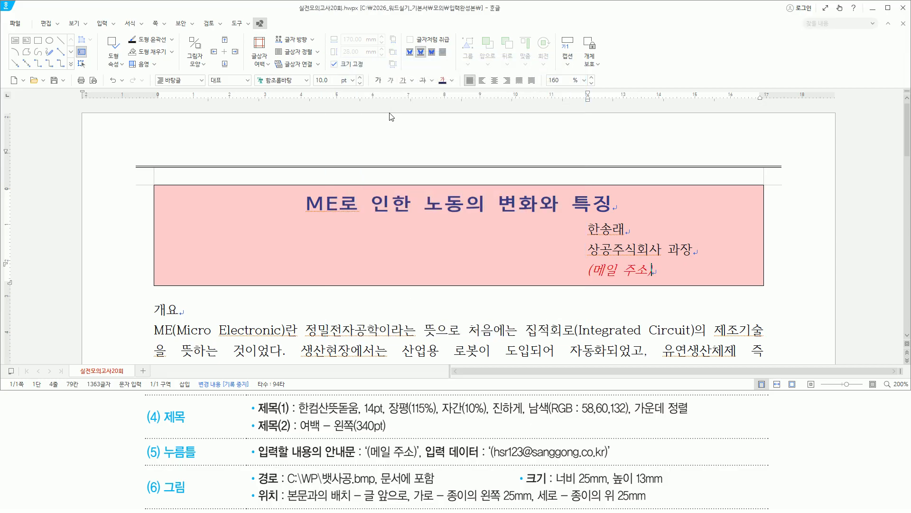
drag(584, 276, 654, 277)
key(Escape)
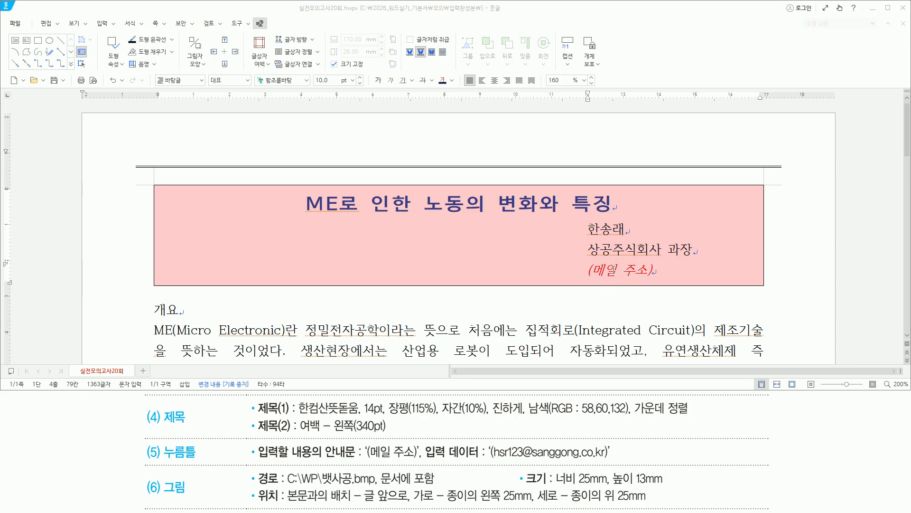
click(613, 269)
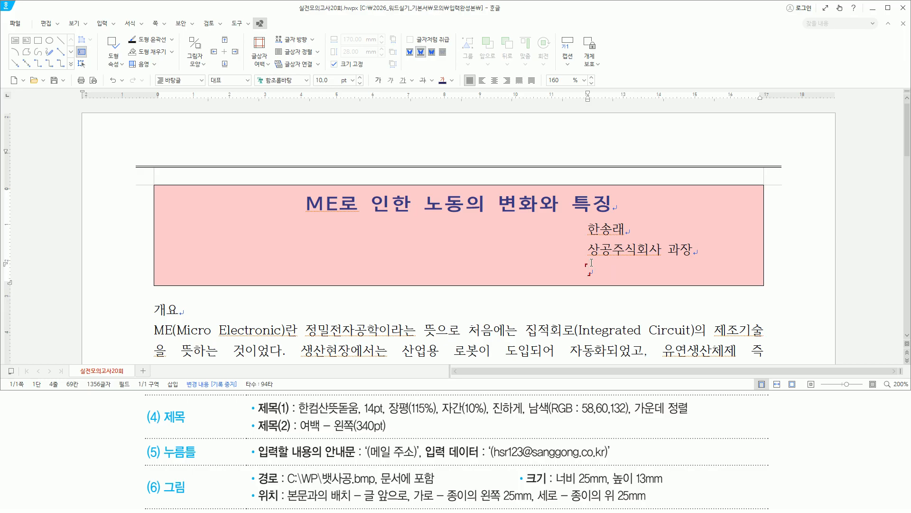
drag(426, 459, 615, 459)
key(Escape)
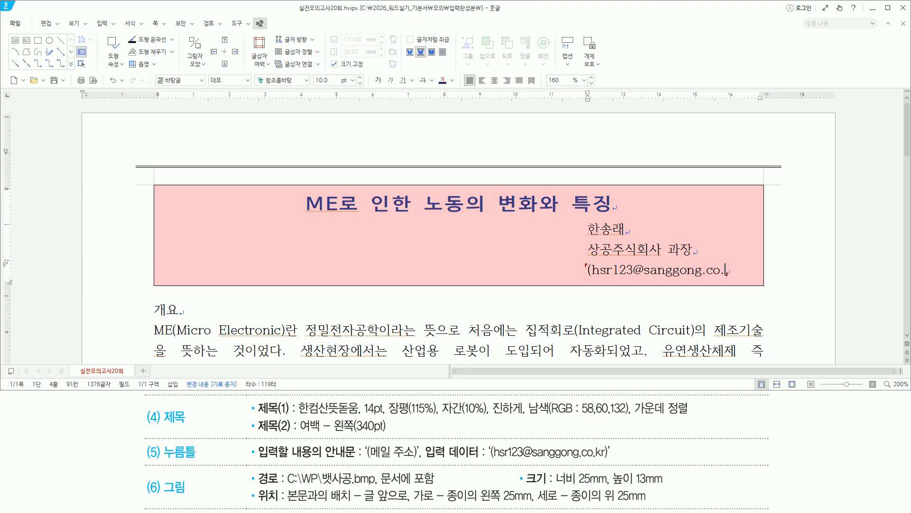
drag(588, 279, 746, 279)
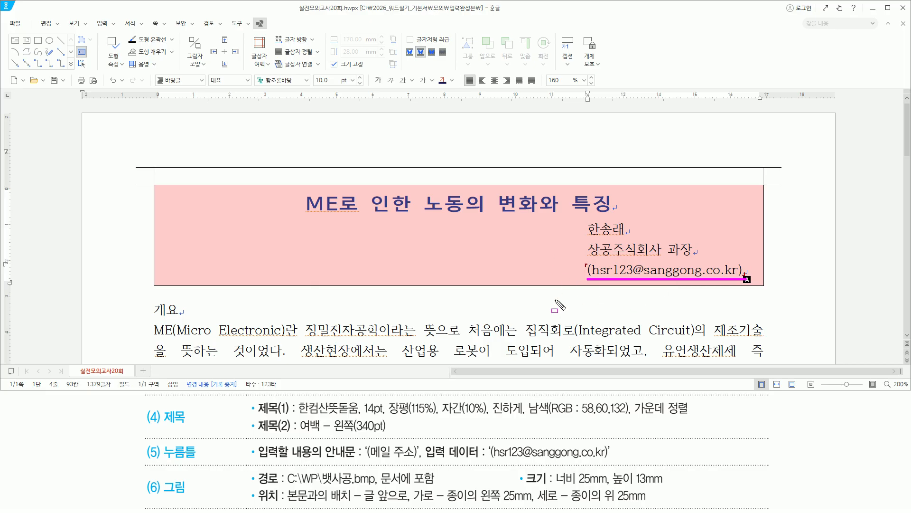
drag(164, 205, 248, 253)
mouse_move(149, 477)
mouse_down()
mouse_move(171, 497)
mouse_move(193, 496)
mouse_up()
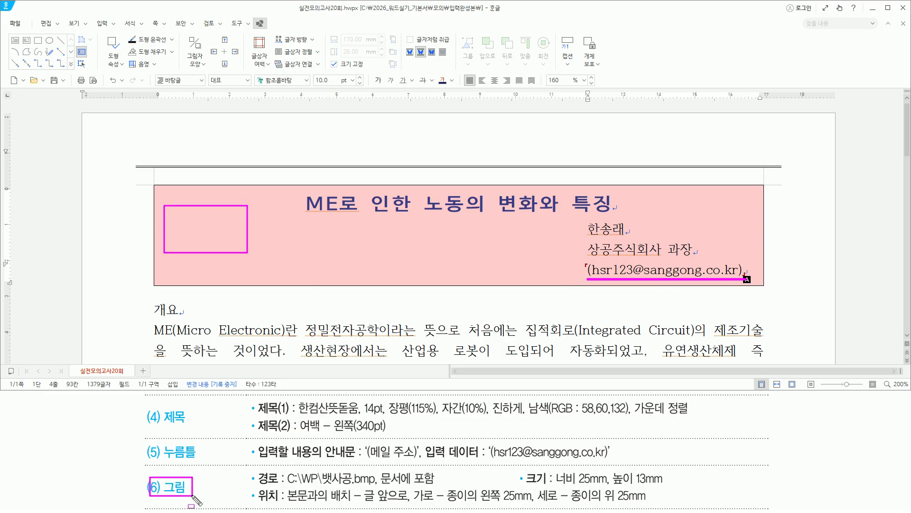
key(Escape)
click(738, 67)
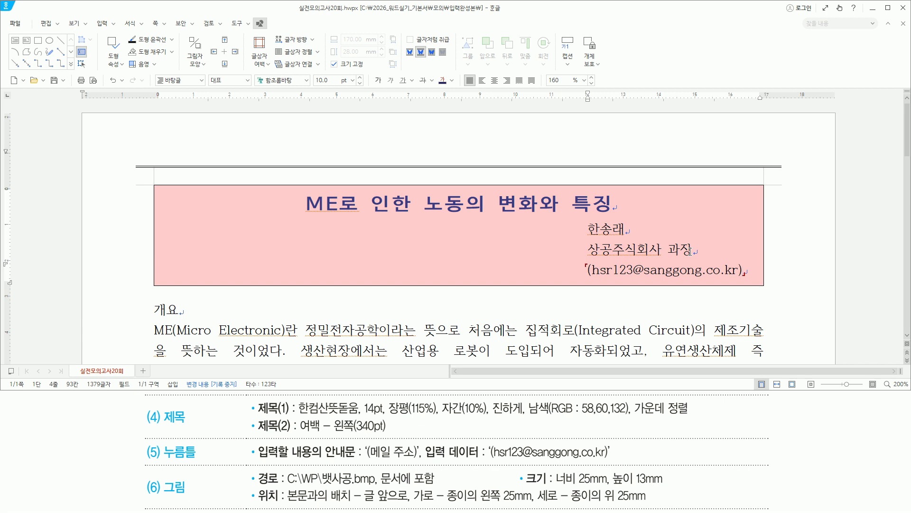
drag(627, 221, 633, 235)
key(Escape)
click(648, 228)
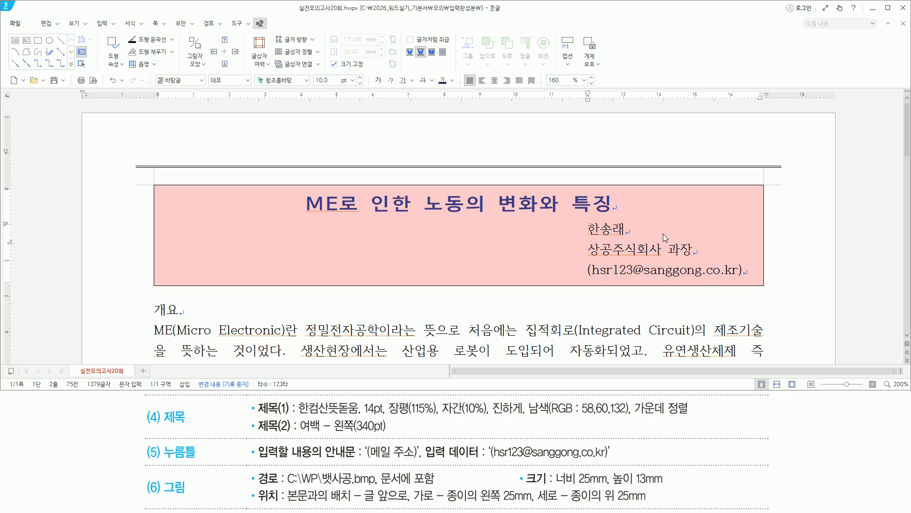
Step: Insert 뱃사공.bmp from C:\2026_워드실기_기본서\그림, embedded in the document
key(ctrl+n)
key(i)
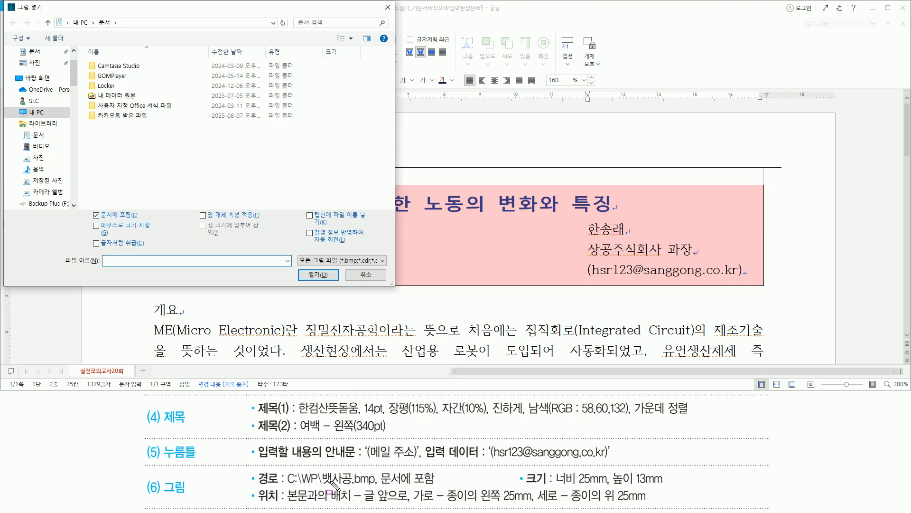
drag(322, 485, 435, 487)
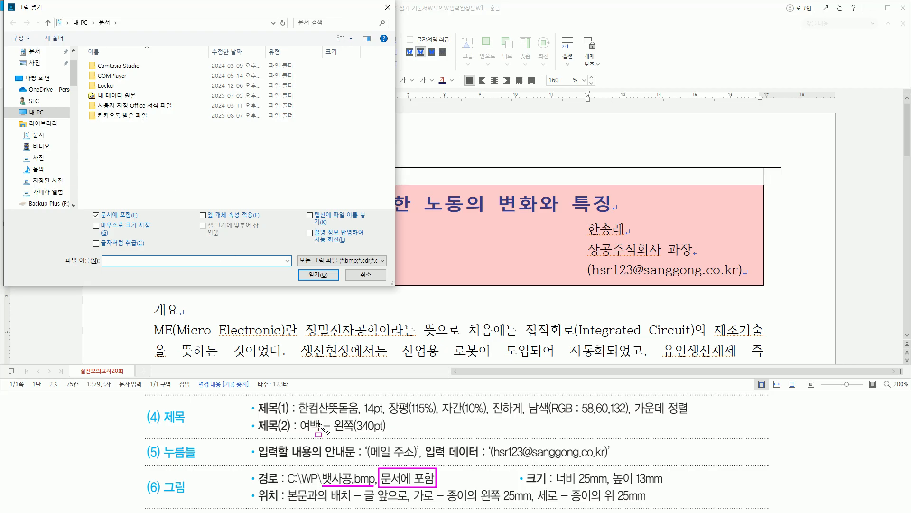
key(Escape)
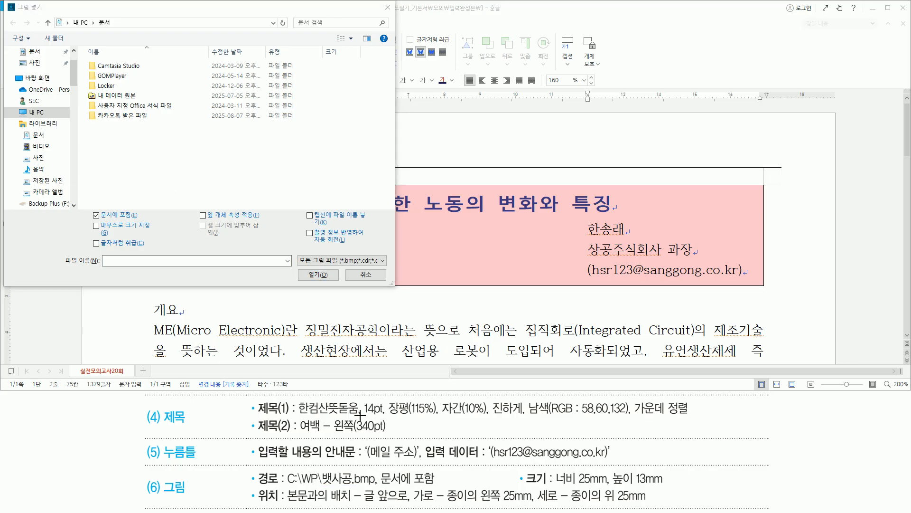
click(37, 113)
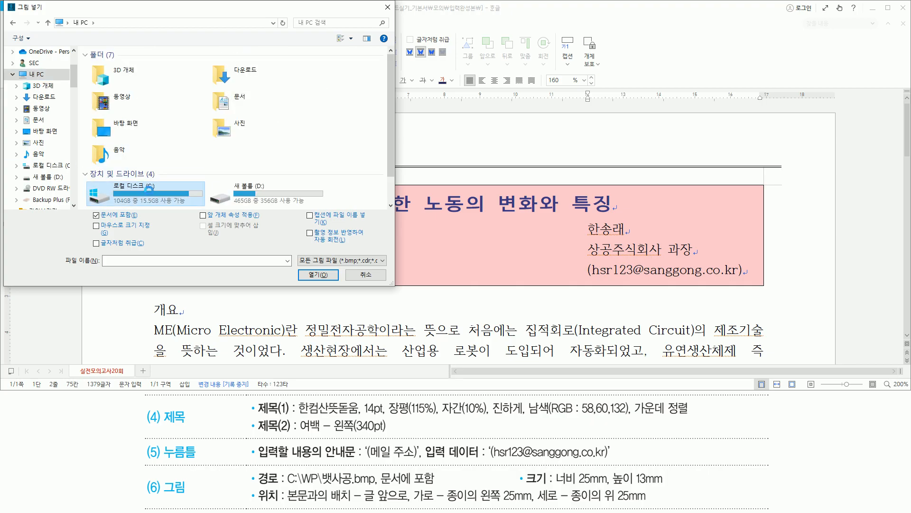
double_click(164, 189)
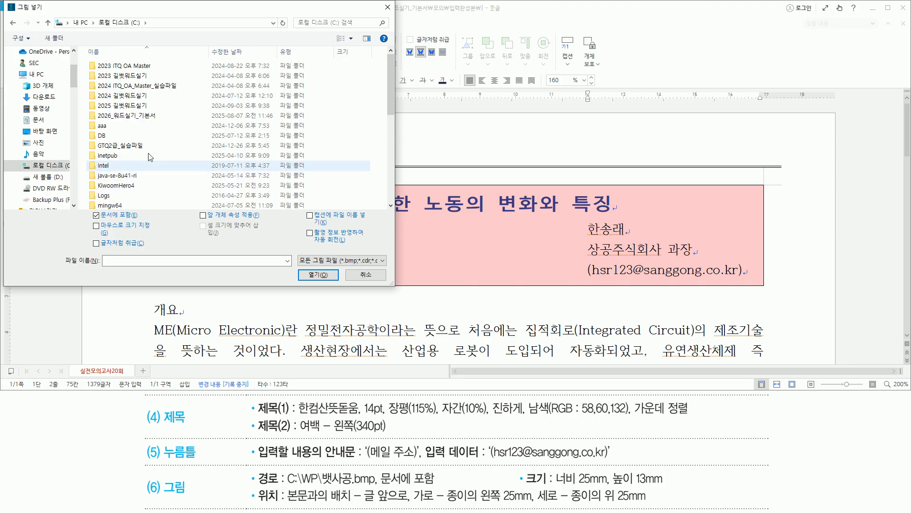
double_click(133, 116)
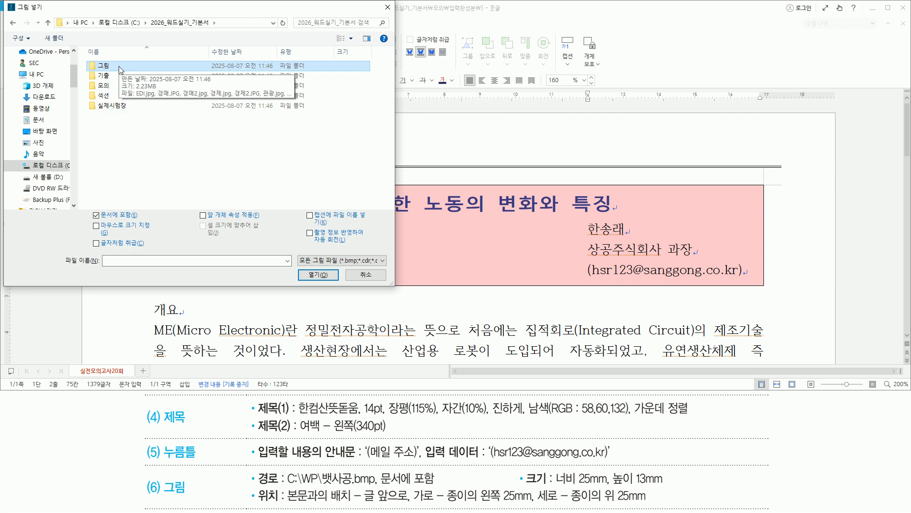
double_click(120, 69)
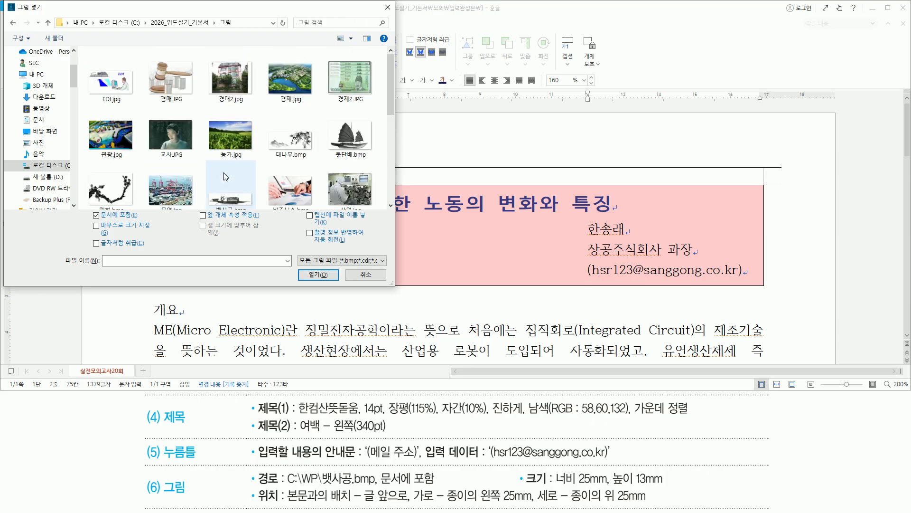
click(223, 190)
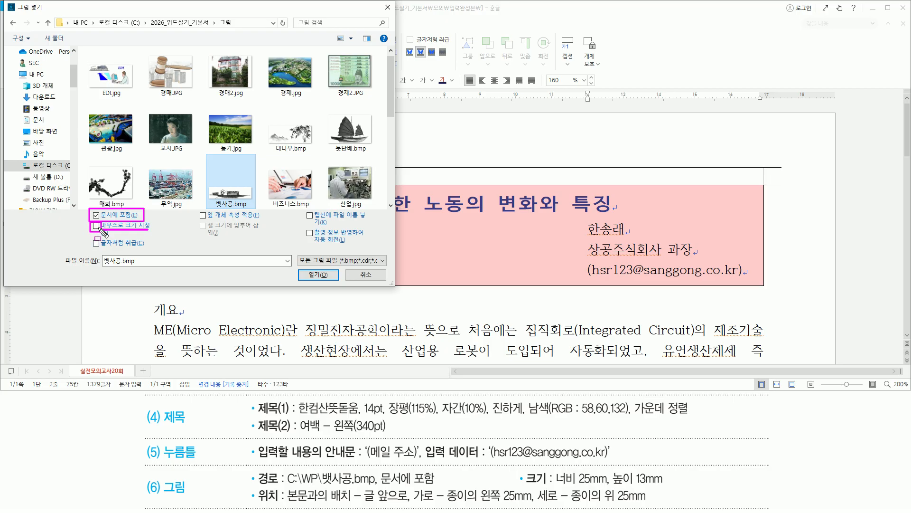
click(322, 276)
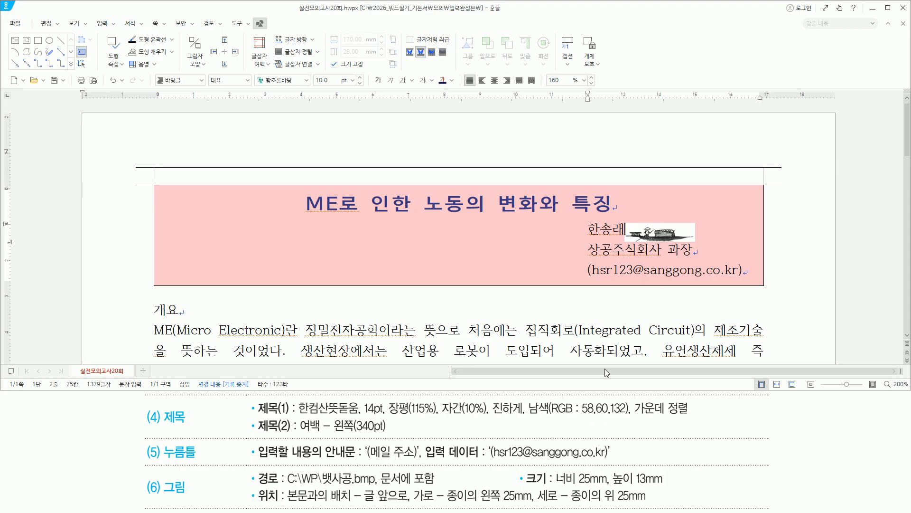
Step: Bring up the 개체 속성 properties of the inserted boat picture
drag(519, 472, 671, 487)
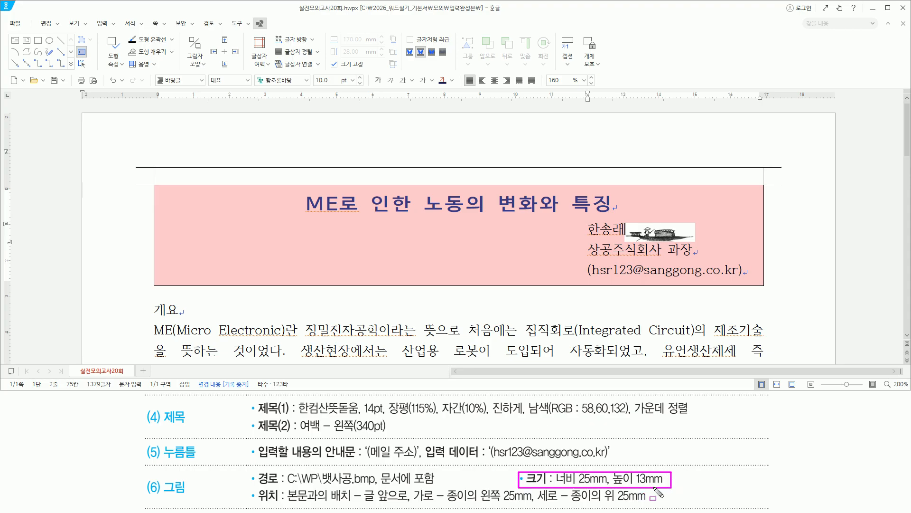
drag(243, 486, 646, 506)
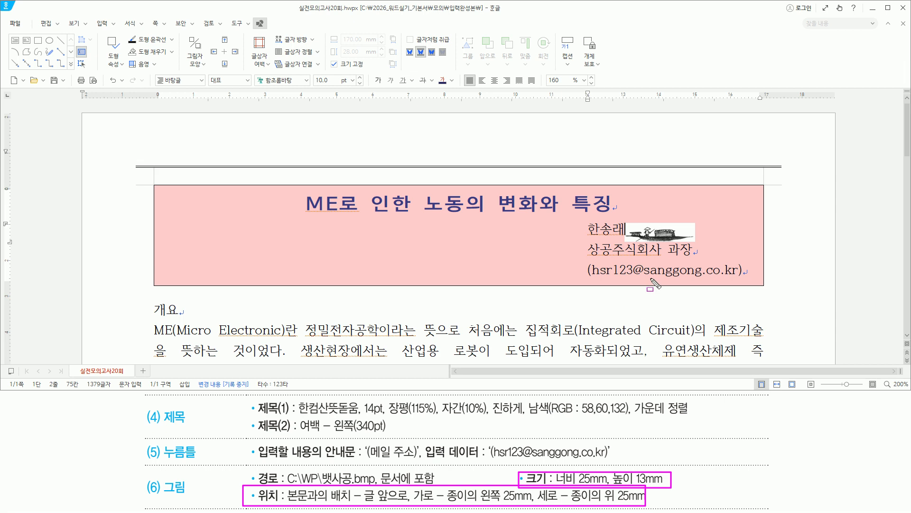
key(Escape)
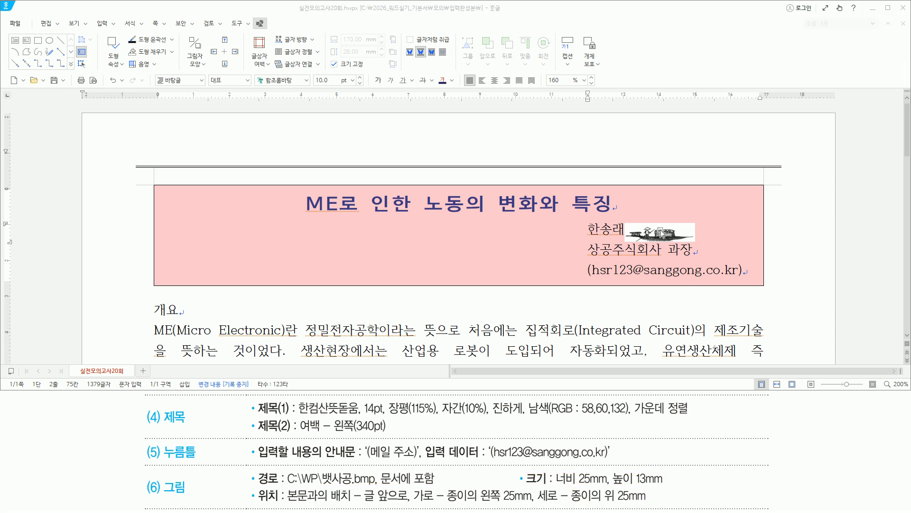
click(661, 234)
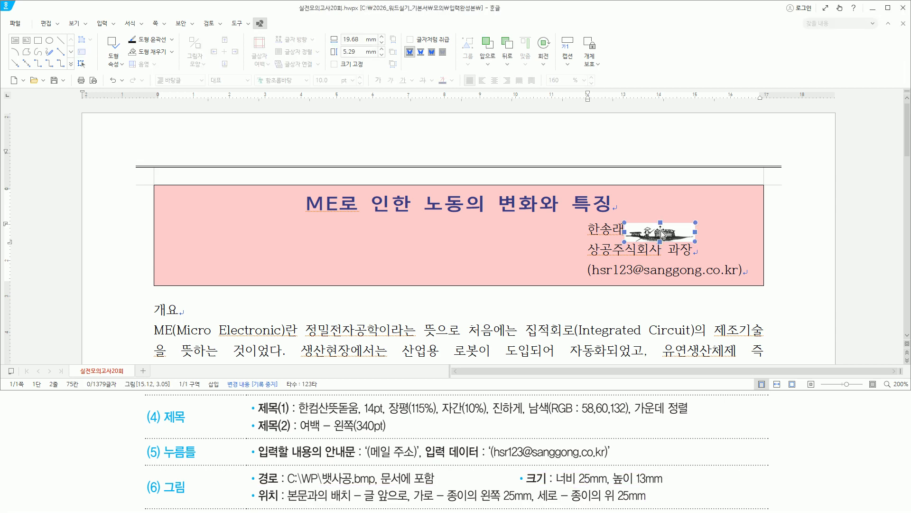
double_click(662, 233)
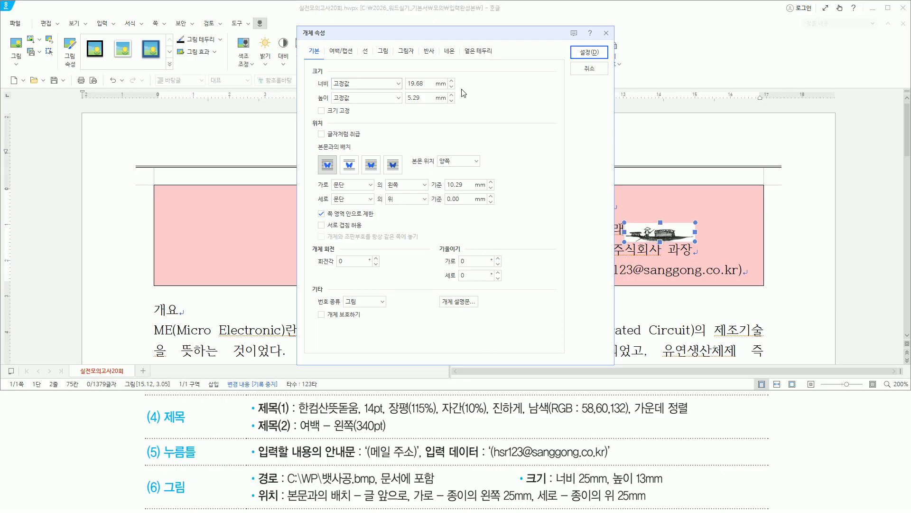
drag(555, 485, 666, 486)
key(Escape)
click(518, 67)
Step: Size the picture 25 mm wide by 13 mm high and set it 글 앞으로
key(Tab)
text(2)
key(Tab)
mouse_move(398, 74)
mouse_down()
mouse_move(433, 113)
mouse_move(432, 104)
mouse_up()
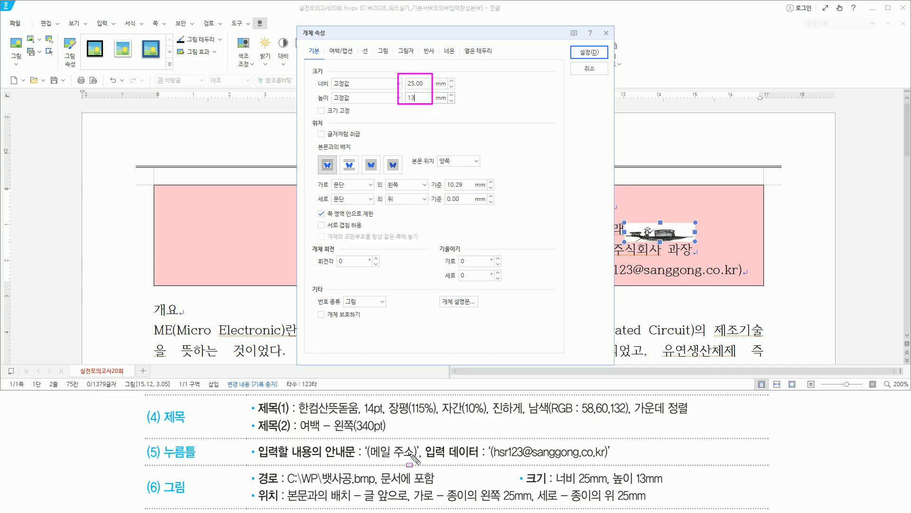
drag(283, 505, 411, 505)
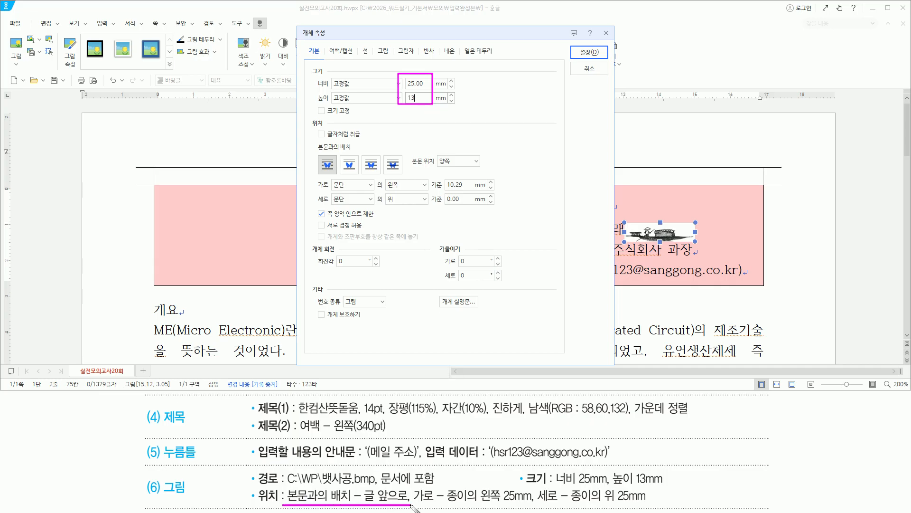
drag(361, 155, 380, 175)
click(378, 166)
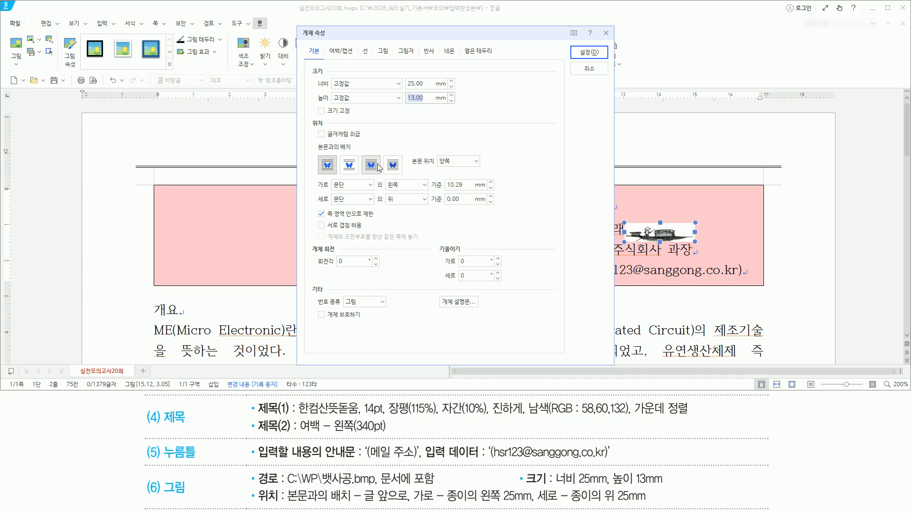
click(377, 166)
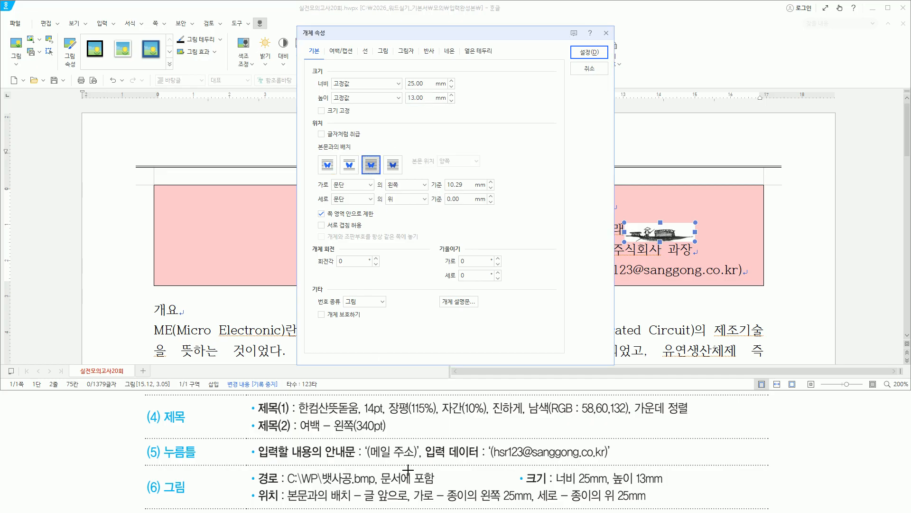
Step: Position the picture horizontally 25 mm from the paper's left edge
drag(412, 502, 539, 502)
drag(329, 191, 346, 190)
click(349, 184)
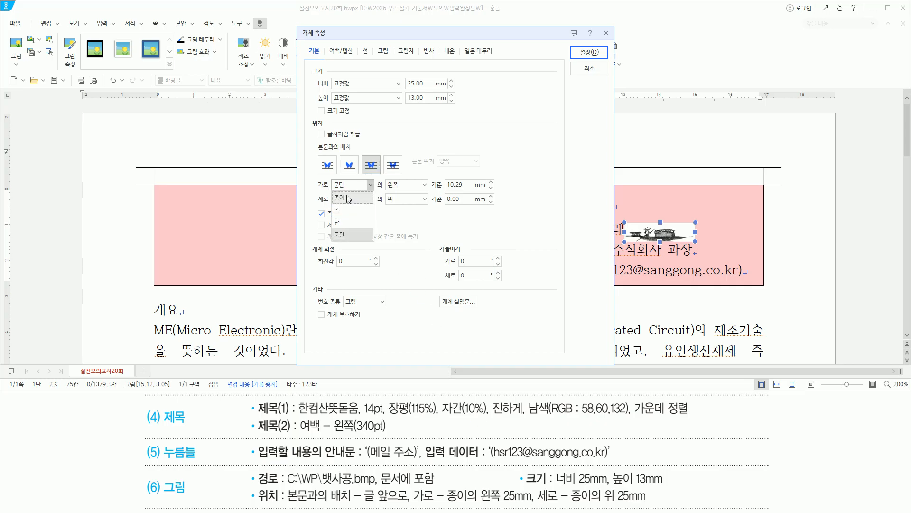
click(349, 202)
key(Tab)
key(Tab)
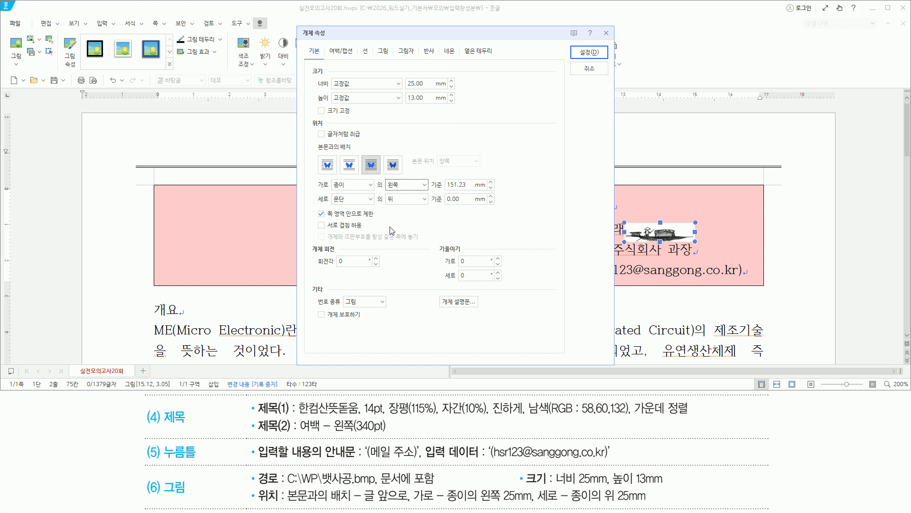
text(25)
drag(328, 206, 350, 206)
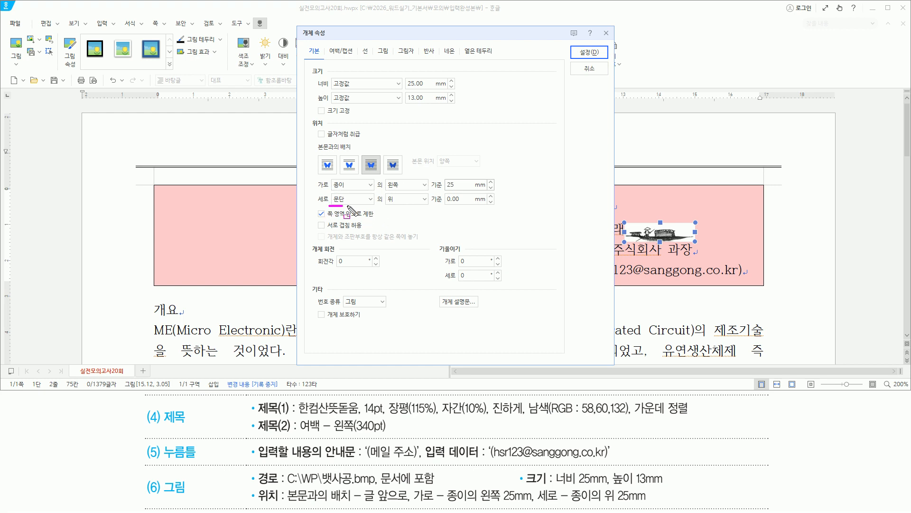
drag(572, 503, 647, 503)
key(Escape)
Step: Position it vertically 25 mm from the paper's top and confirm with 설정
click(354, 198)
click(350, 215)
key(Tab)
key(Tab)
text(25)
mouse_move(331, 205)
mouse_down()
mouse_move(473, 205)
mouse_move(478, 179)
mouse_up()
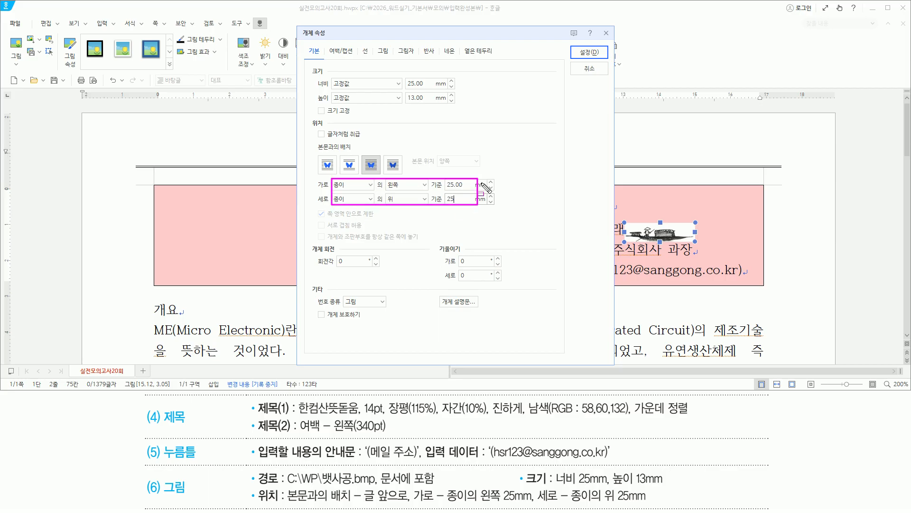
drag(573, 42, 599, 60)
click(587, 52)
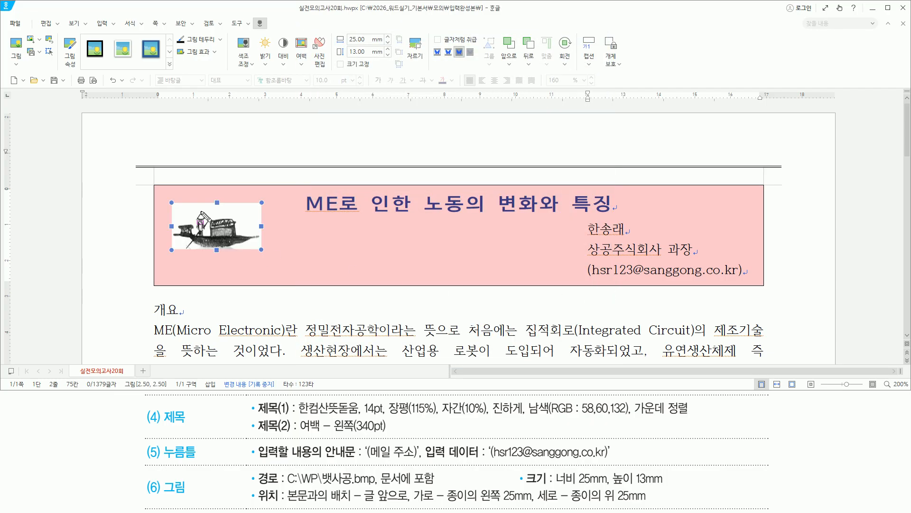
Step: Switch to the 실전 모의고사 20회 PowerPoint answer slide to compare the title box
drag(162, 197, 272, 258)
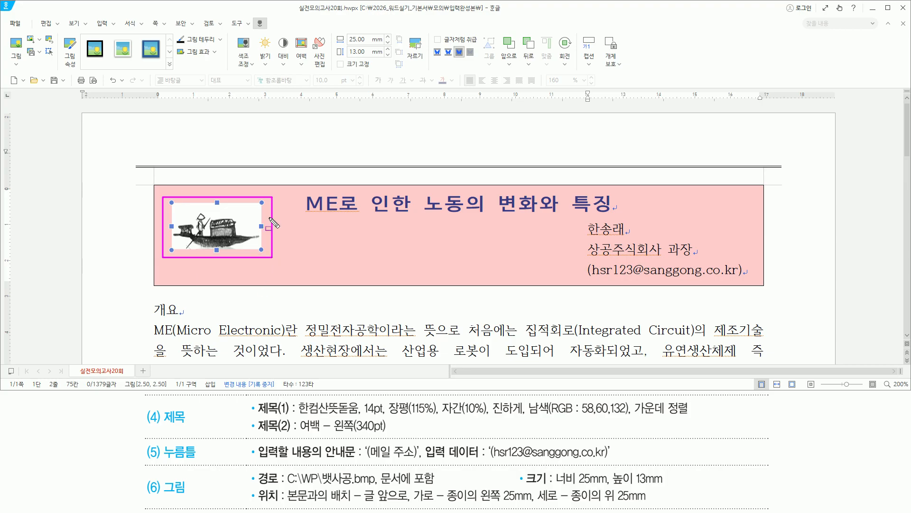
key(Escape)
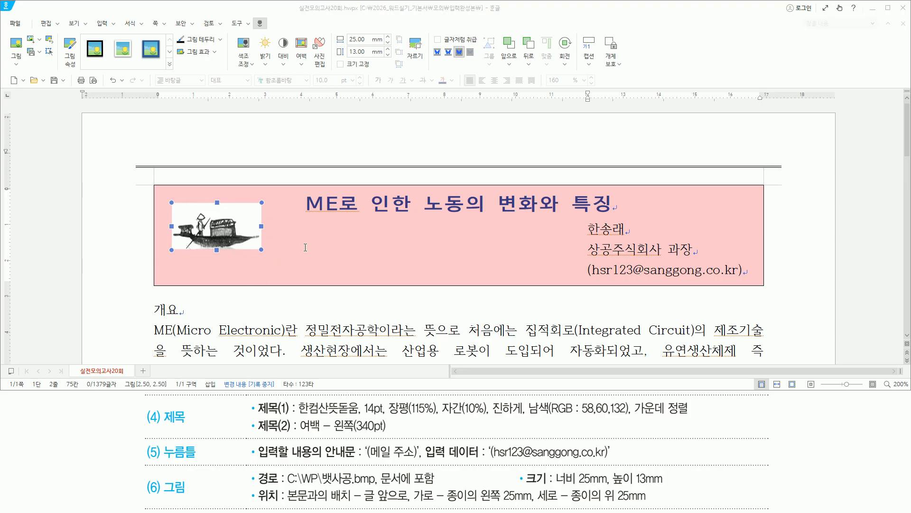
mouse_move(141, 178)
mouse_down()
mouse_move(162, 191)
mouse_move(664, 287)
mouse_move(782, 300)
mouse_up()
key(Escape)
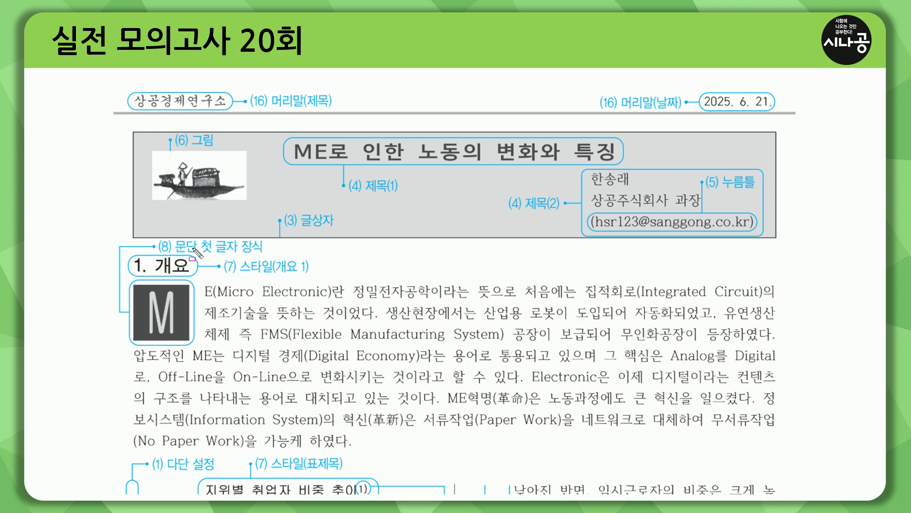
drag(93, 243, 790, 243)
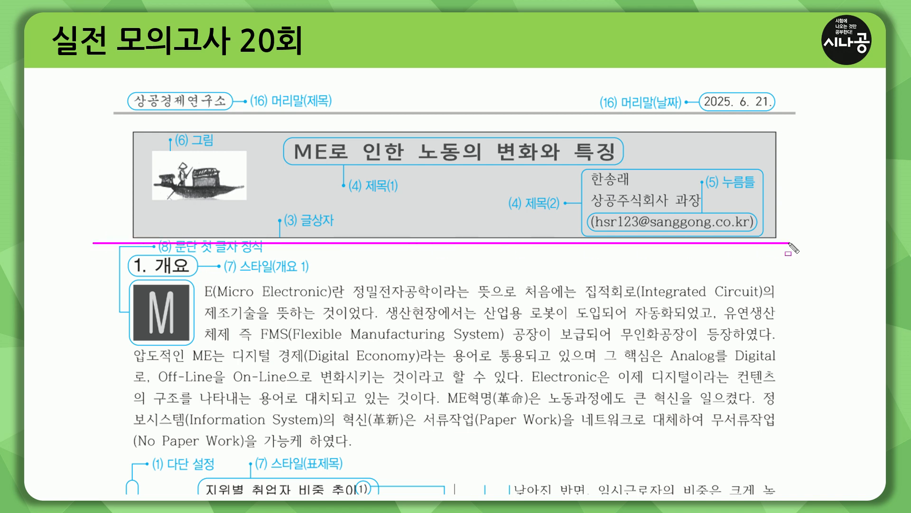
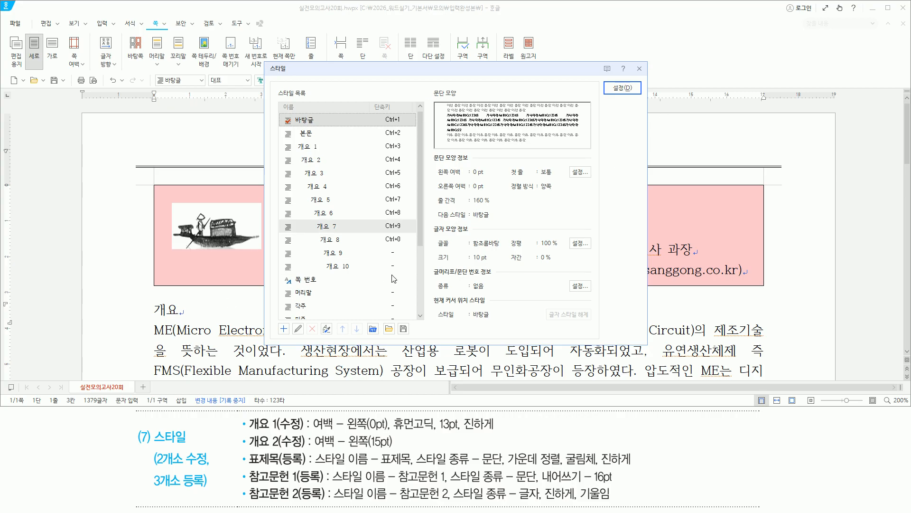
Step: Edit the 개요 1 style and set its paragraph left margin to 0 pt
mouse_move(348, 147)
mouse_down()
mouse_move(292, 145)
mouse_move(328, 152)
mouse_up()
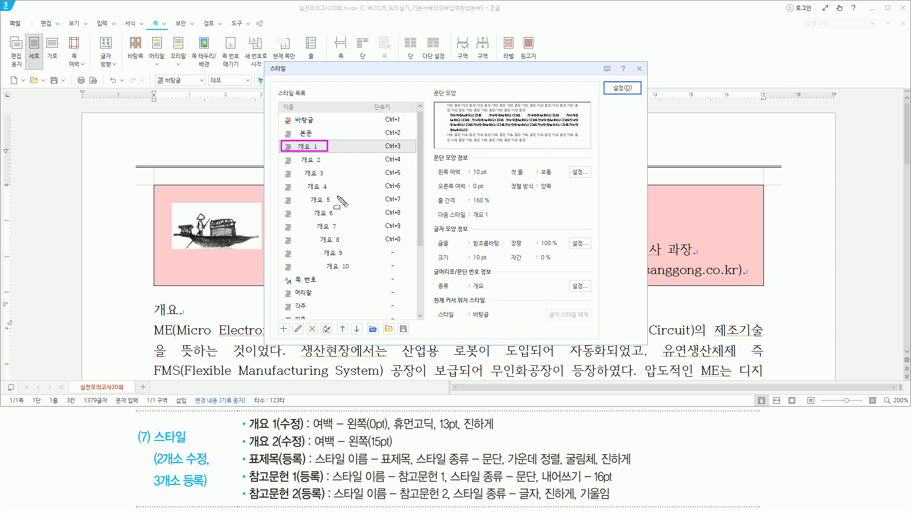
key(alt)
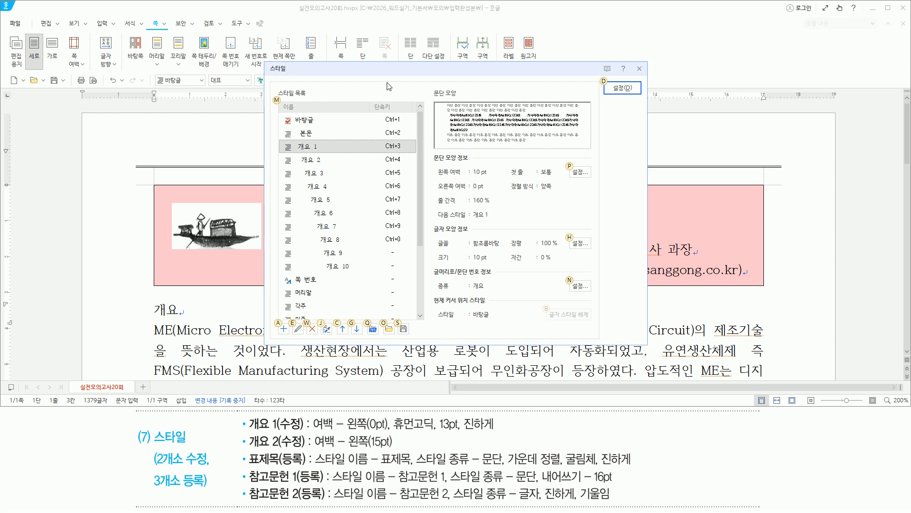
key(e)
drag(317, 144, 376, 157)
mouse_move(246, 431)
mouse_down()
mouse_move(303, 431)
mouse_move(314, 419)
mouse_move(349, 435)
mouse_move(494, 432)
mouse_up()
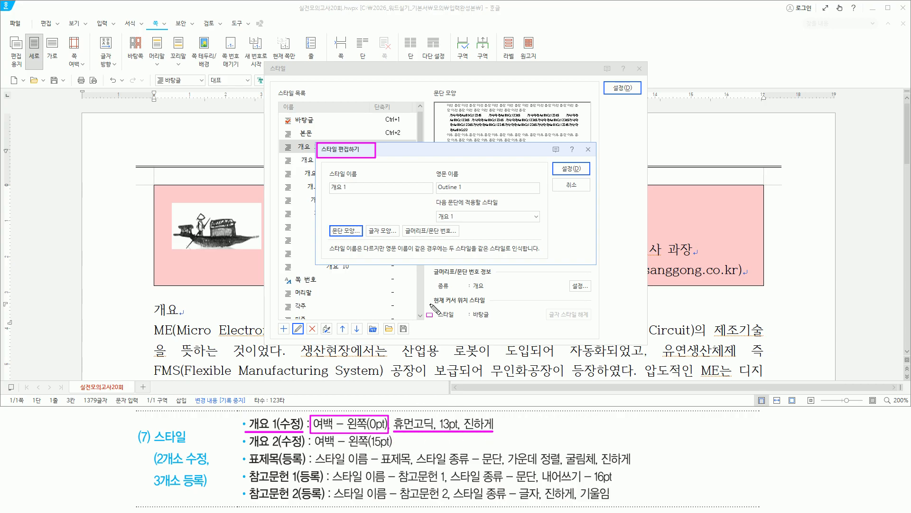
key(Escape)
key(alt)
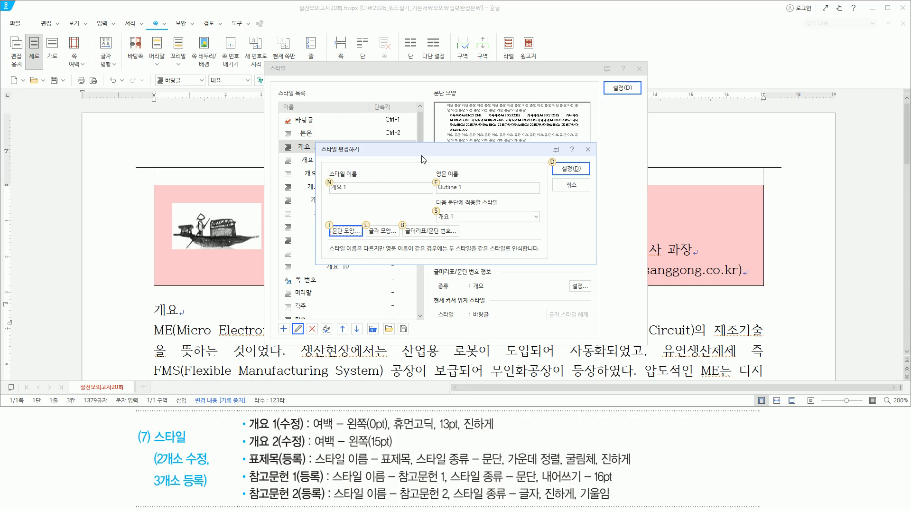
text(tf0)
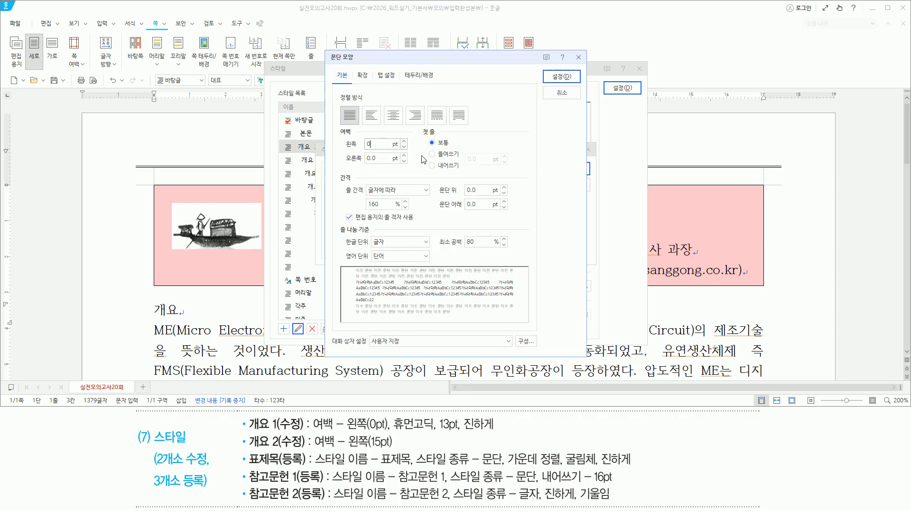
drag(342, 149, 385, 149)
key(Escape)
key(Return)
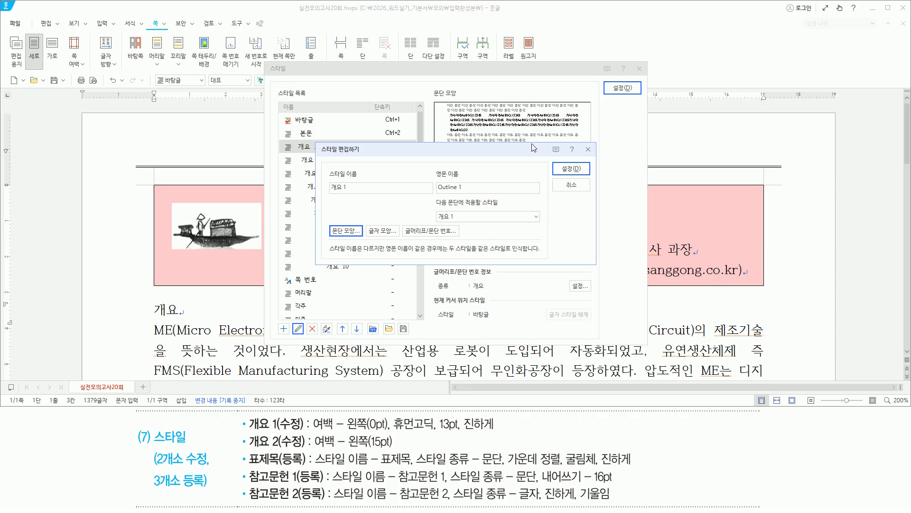
Step: Set the 개요 1 character format to 휴먼고딕, 13 pt, bold
key(alt)
text(l)
text(휴먼고딕)
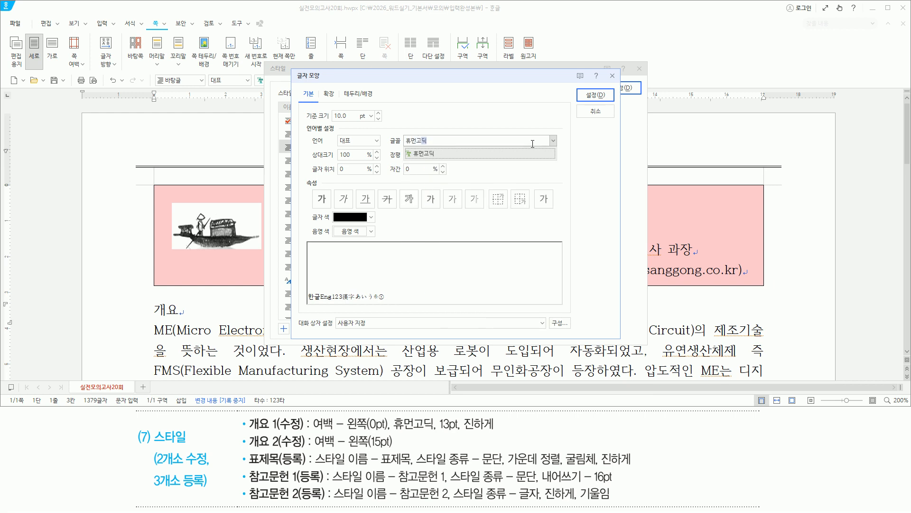
key(Return)
key(alt)
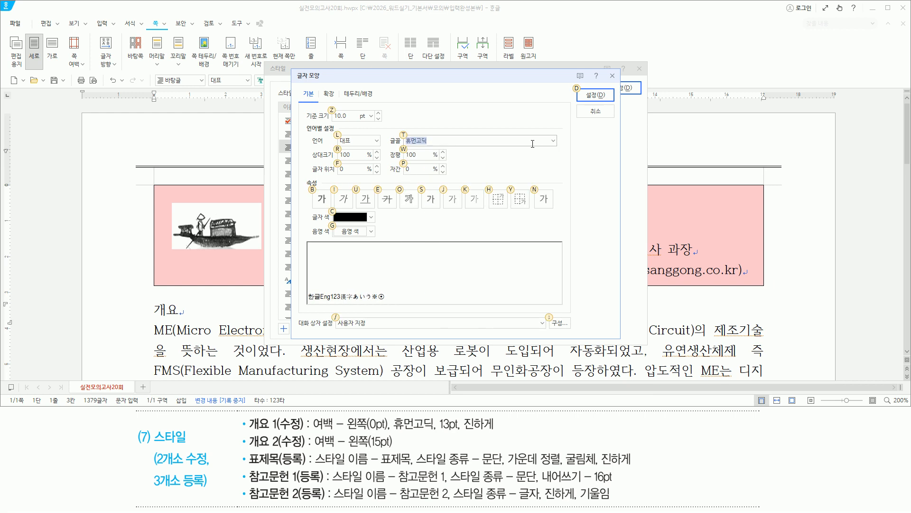
key(alt+z)
text(13)
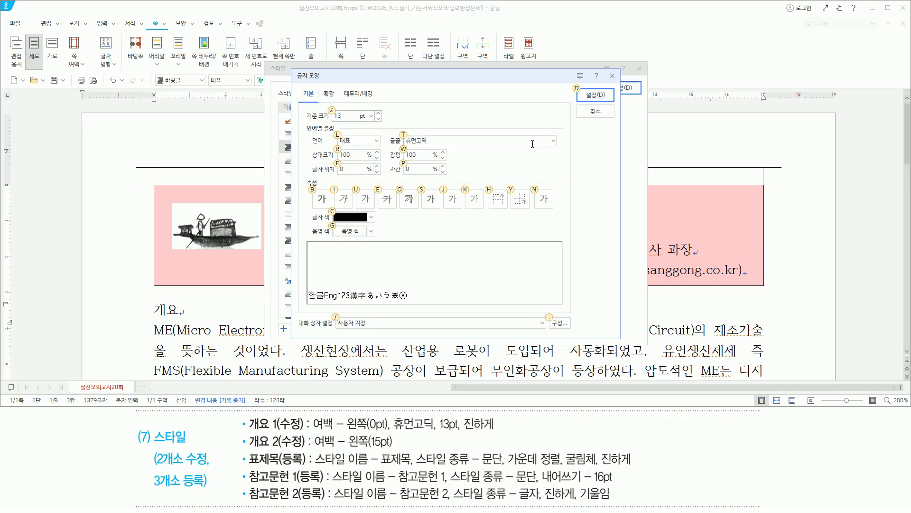
key(alt+b)
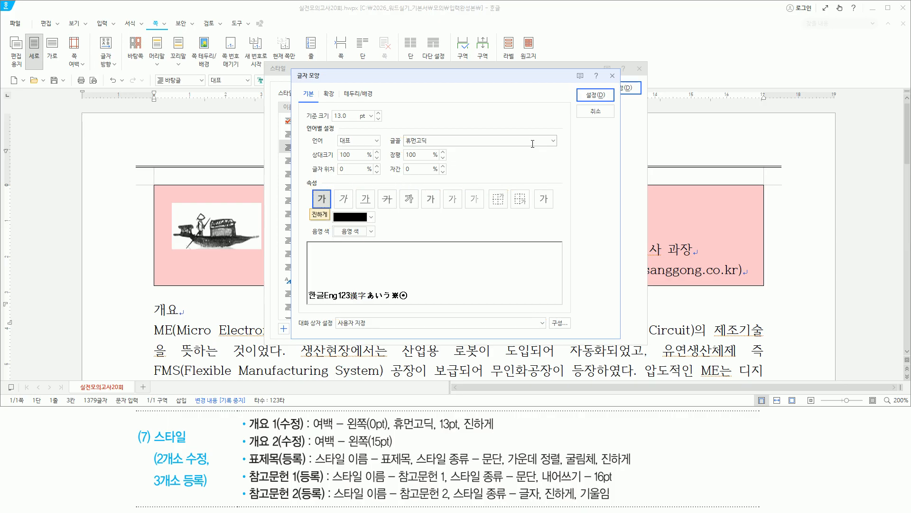
key(alt+d)
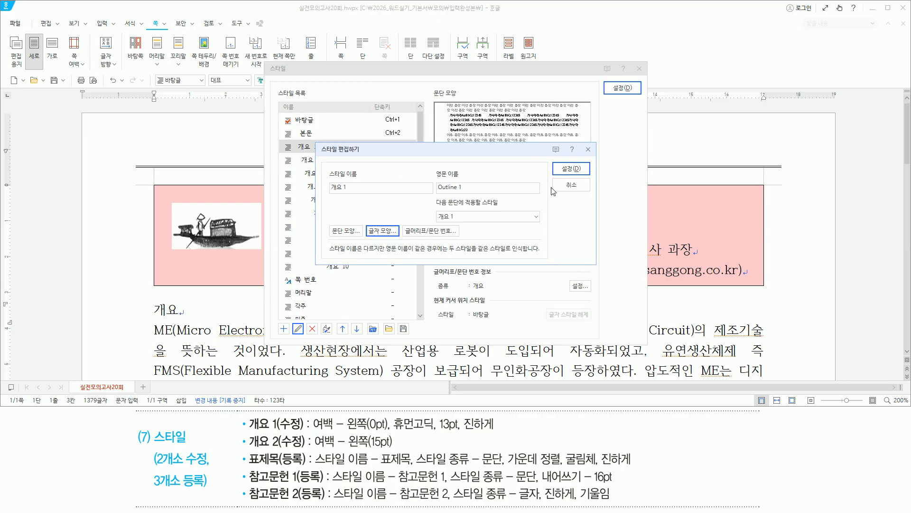
Step: Save the 개요 1 style and apply it so the heading reads 1. 개요
mouse_move(558, 159)
mouse_down()
mouse_move(570, 177)
mouse_move(588, 179)
mouse_up()
mouse_move(612, 93)
mouse_down()
mouse_move(616, 81)
mouse_move(636, 101)
mouse_up()
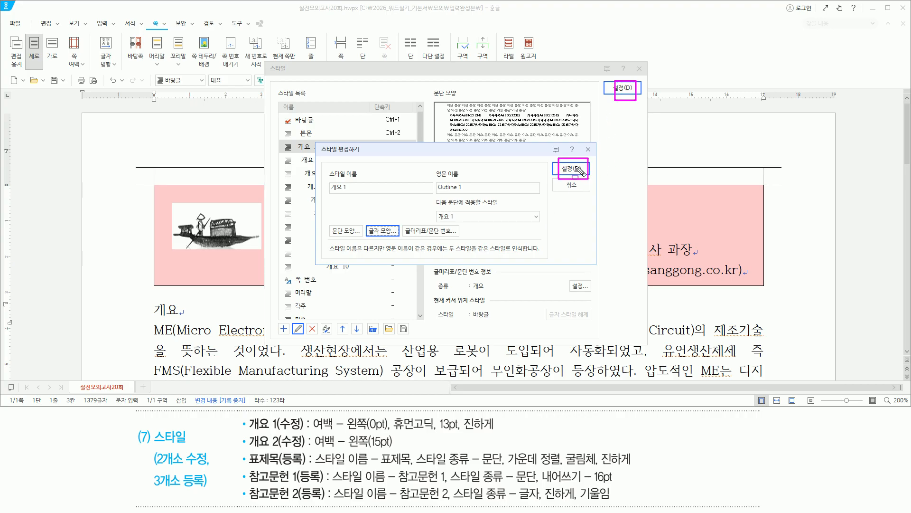
drag(573, 173, 580, 172)
drag(627, 94, 633, 93)
key(Escape)
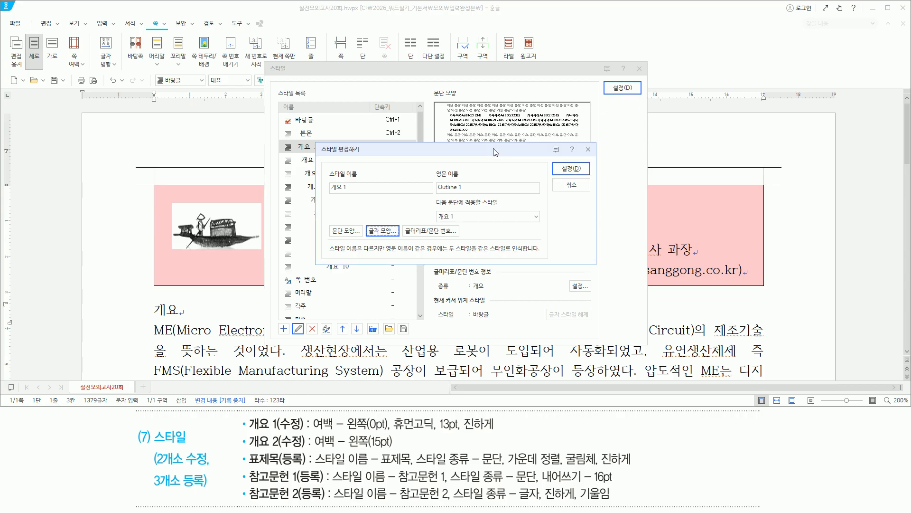
key(alt+d)
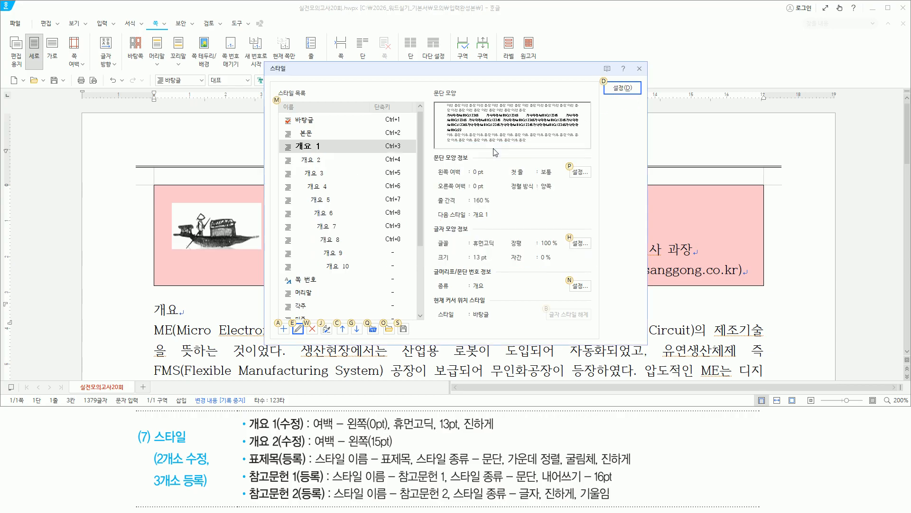
key(alt+d)
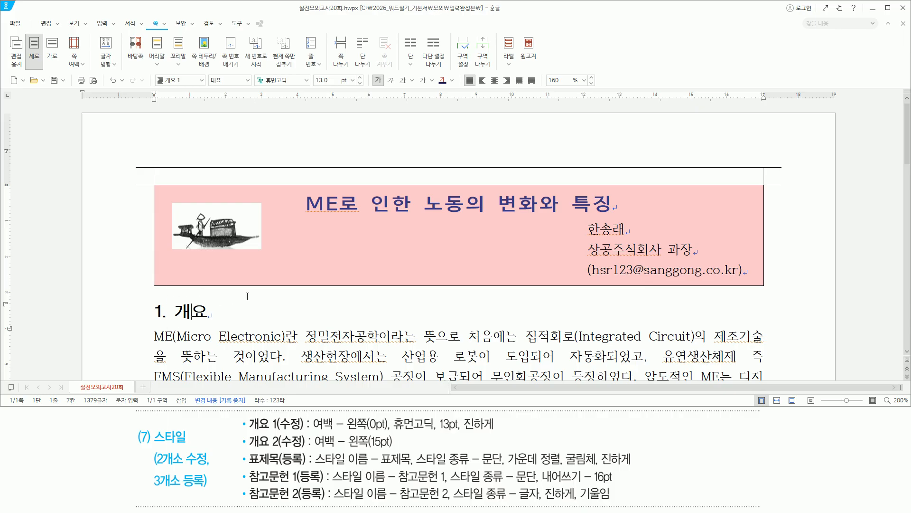
Step: With the cursor in the 지위별 취업자 비중 추이 line, begin adding a new style
scroll(248, 296, down, 5)
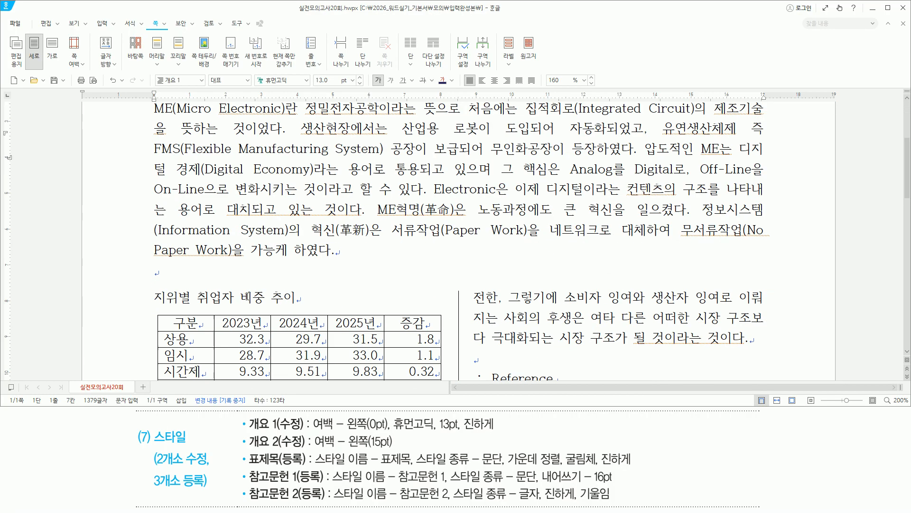
drag(153, 310, 305, 310)
key(Escape)
click(211, 299)
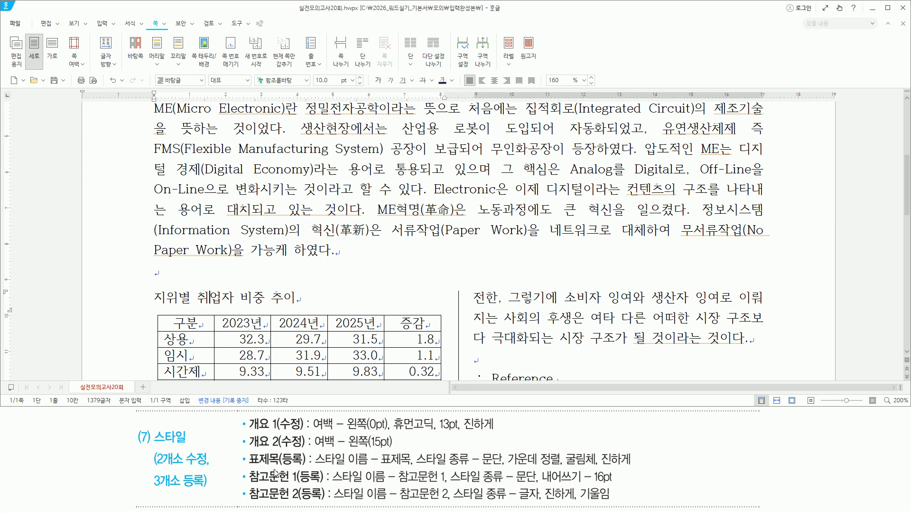
mouse_move(245, 466)
mouse_down()
mouse_move(291, 467)
mouse_move(306, 452)
mouse_move(308, 468)
mouse_up()
key(Escape)
key(F6)
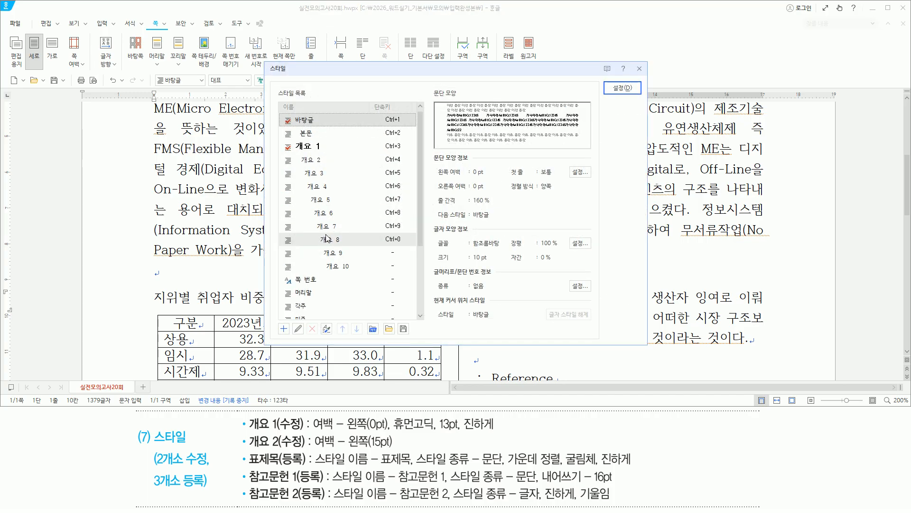
key(alt)
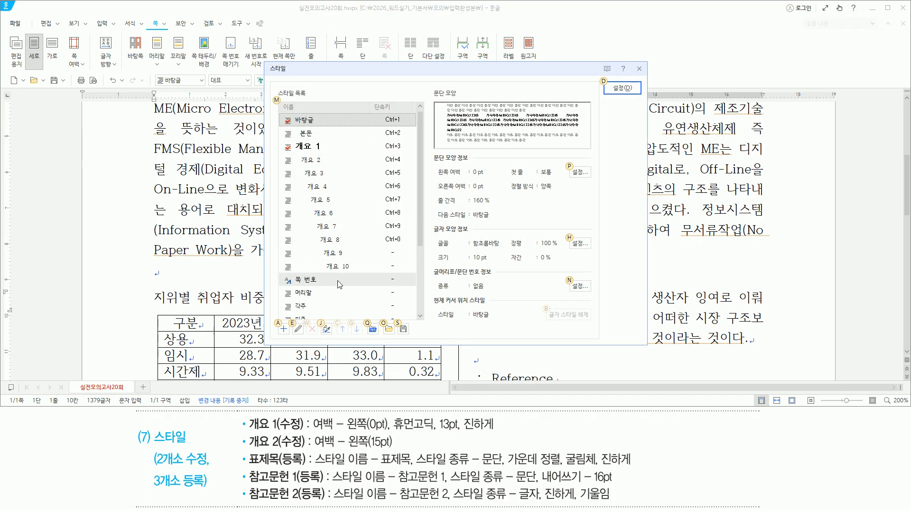
key(a)
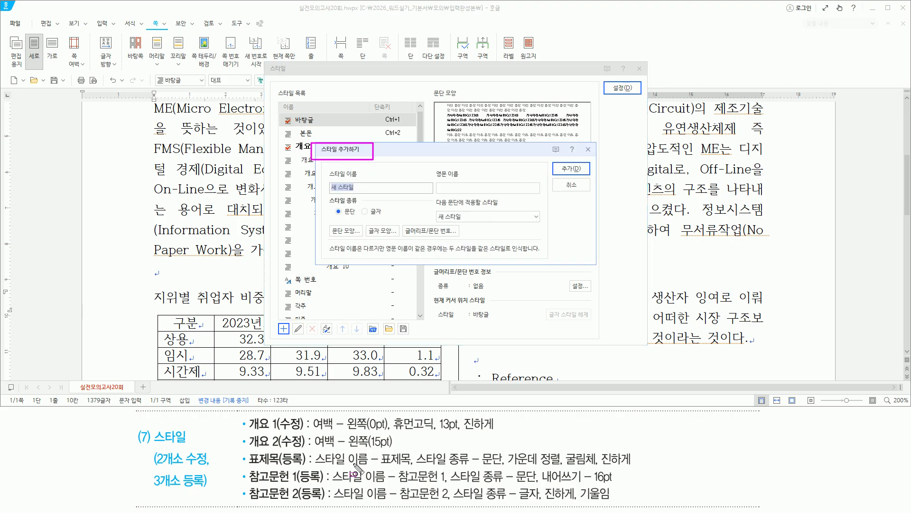
Step: Name the new style 표제목 and add it
drag(313, 468, 410, 467)
drag(416, 468, 498, 467)
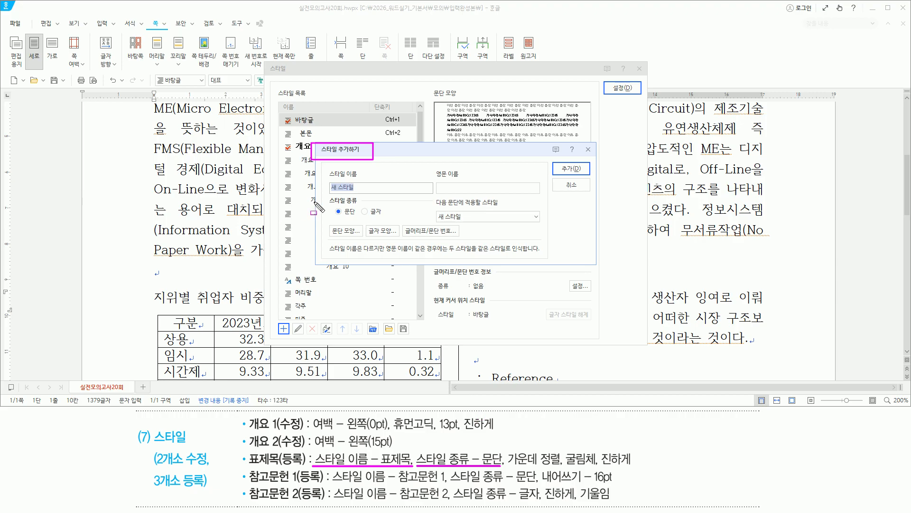
drag(327, 197, 367, 221)
key(Escape)
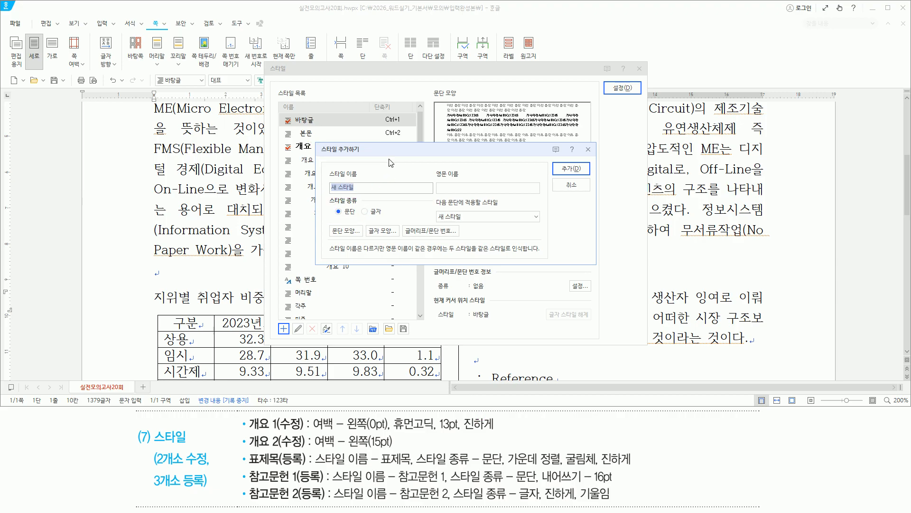
text(표제목)
key(Return)
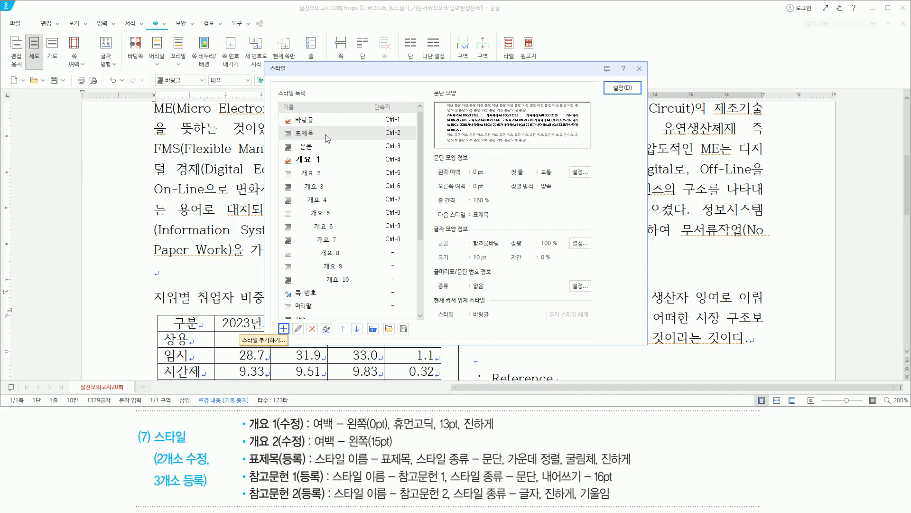
Step: Set the 표제목 style's paragraph alignment to centred
key(alt)
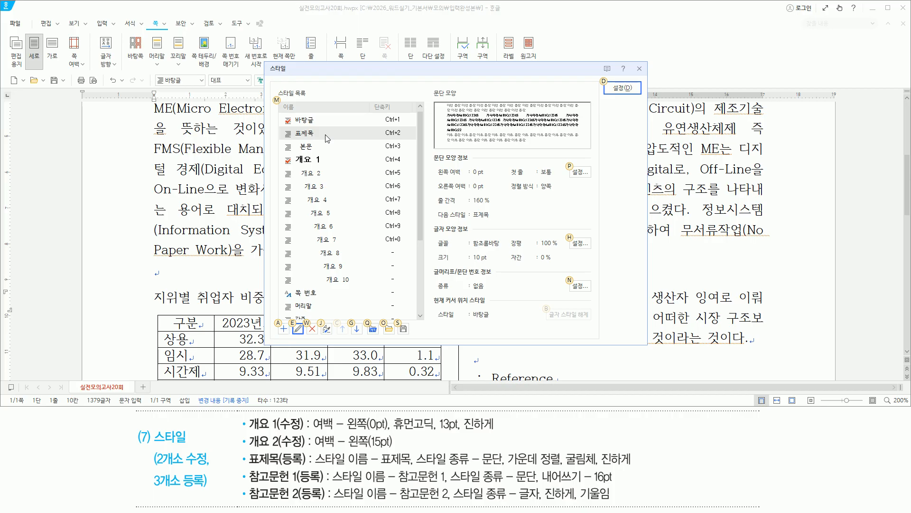
key(e)
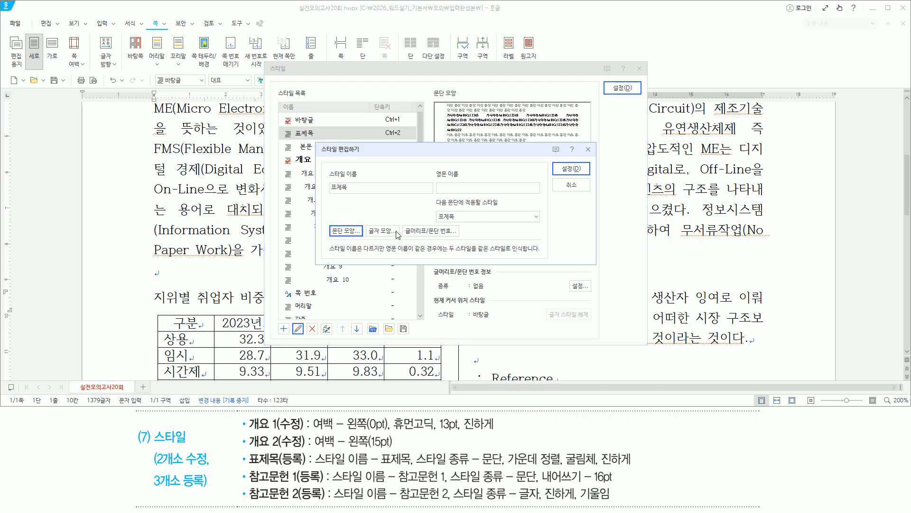
mouse_move(506, 450)
mouse_down()
mouse_move(562, 465)
mouse_move(632, 466)
mouse_up()
key(Escape)
click(411, 154)
key(alt)
key(t)
key(c)
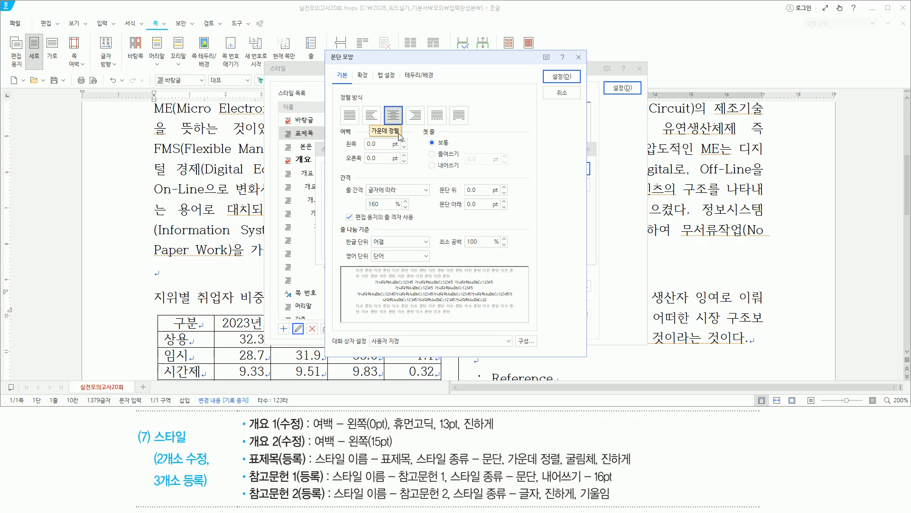
key(Return)
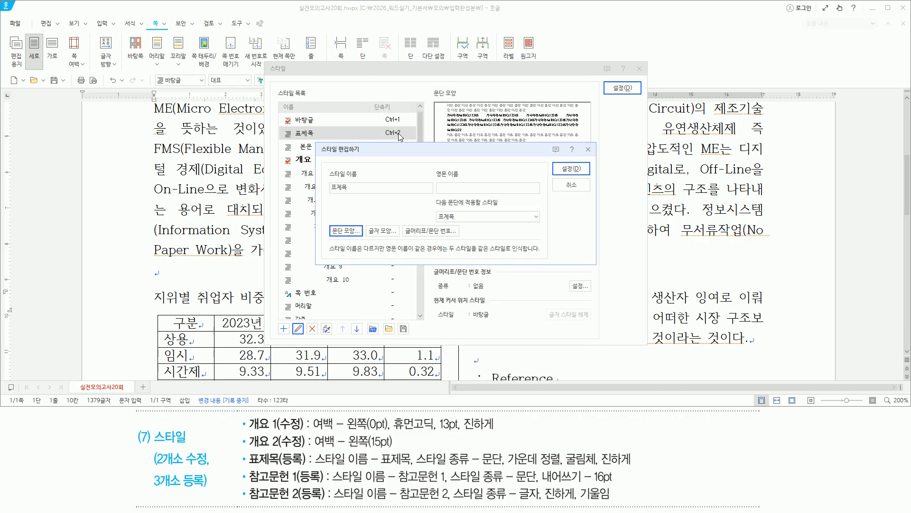
Step: Give 표제목 a bold 굴림체 font, then save and apply it to the title
key(alt)
text(l)
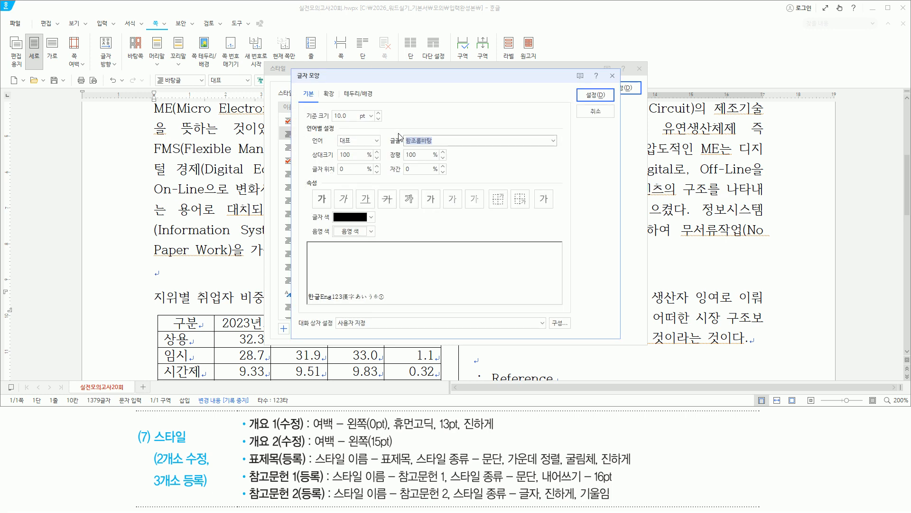
text(굴림체)
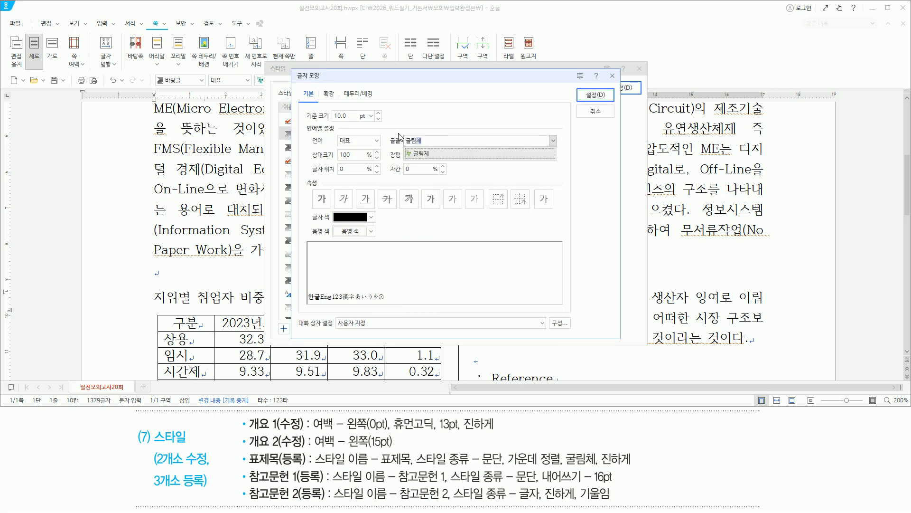
key(Return)
key(alt)
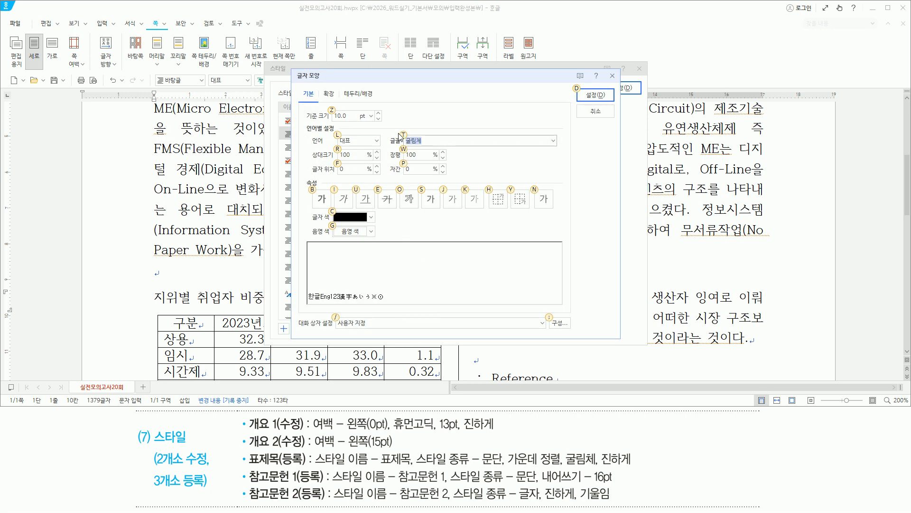
key(b)
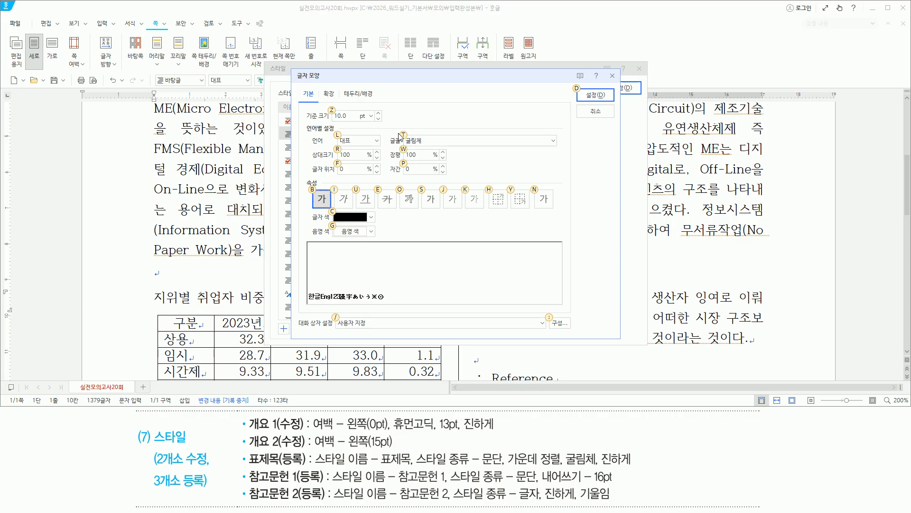
key(alt)
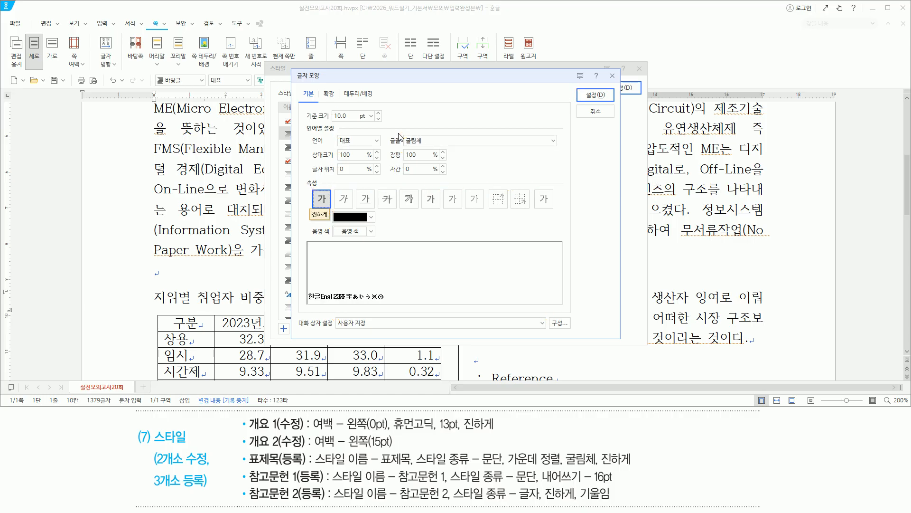
key(Return)
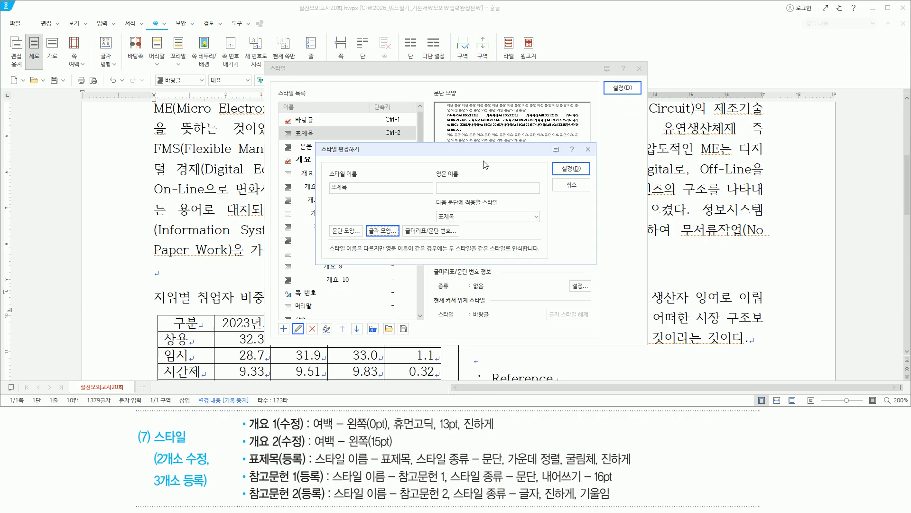
key(alt)
key(d)
key(Return)
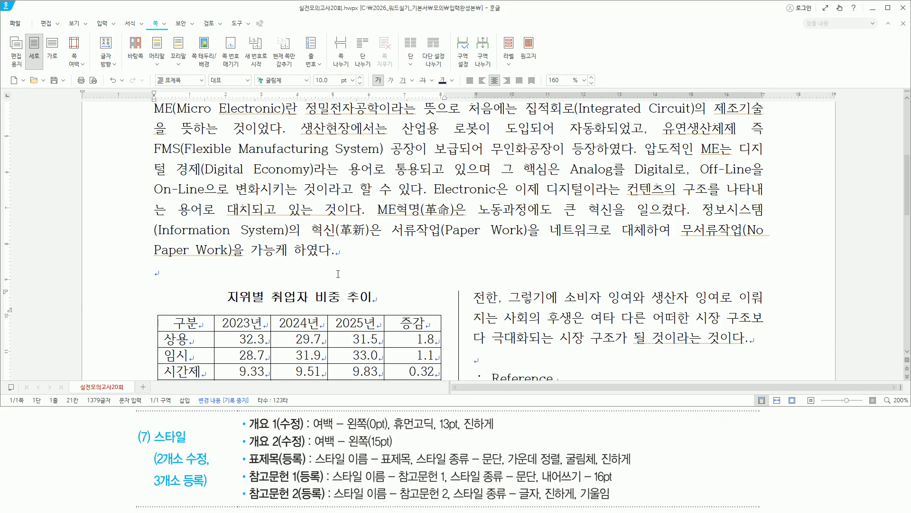
Step: Apply the 개요 1 style to the ME가 미치는 영향 분석 heading
scroll(338, 274, down, 3)
drag(154, 285, 299, 297)
click(250, 287)
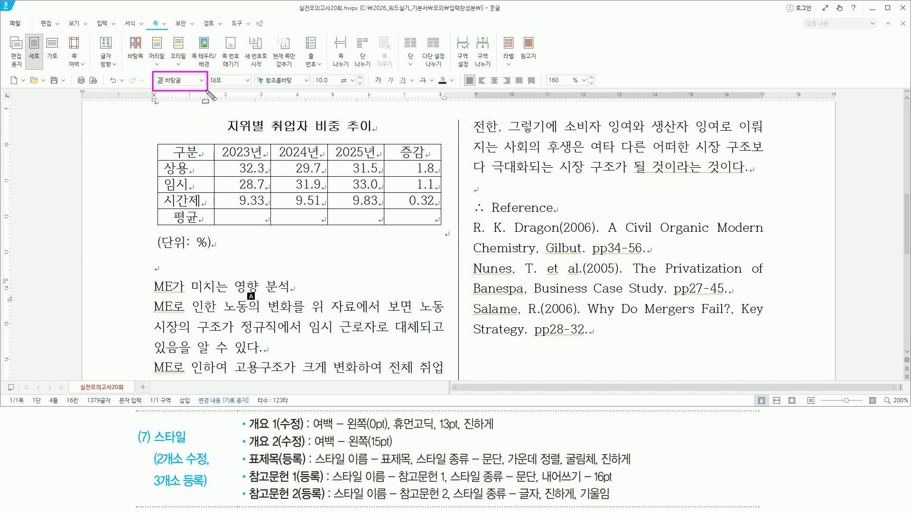
drag(156, 293, 300, 294)
key(Escape)
click(239, 286)
click(201, 80)
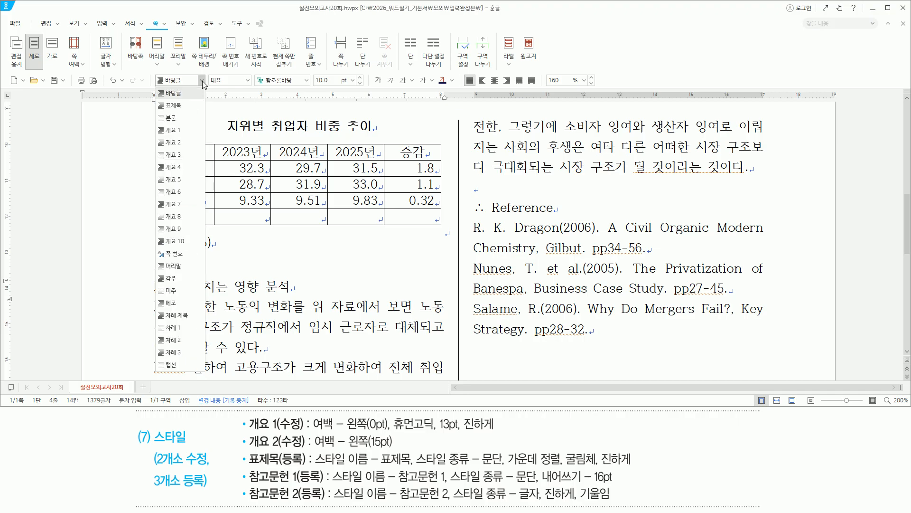
click(185, 131)
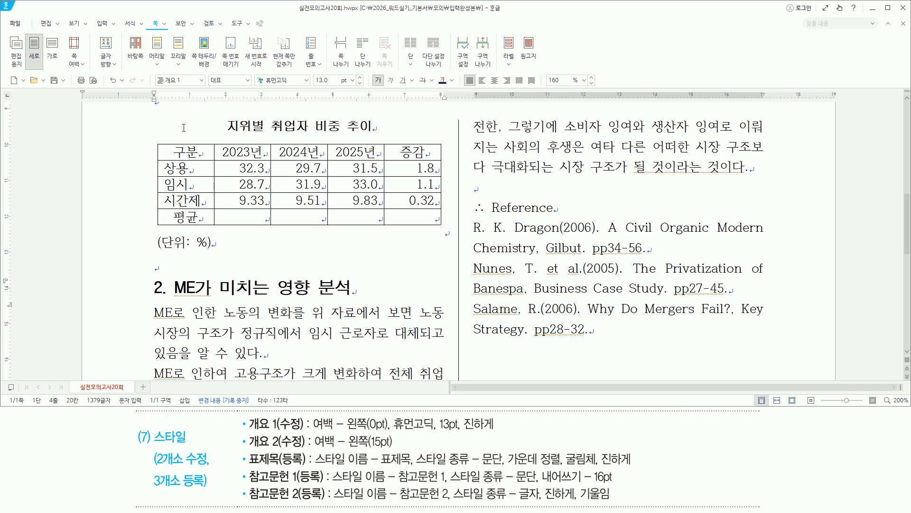
Step: Select the ME로 paragraphs that follow the heading
drag(151, 309, 446, 385)
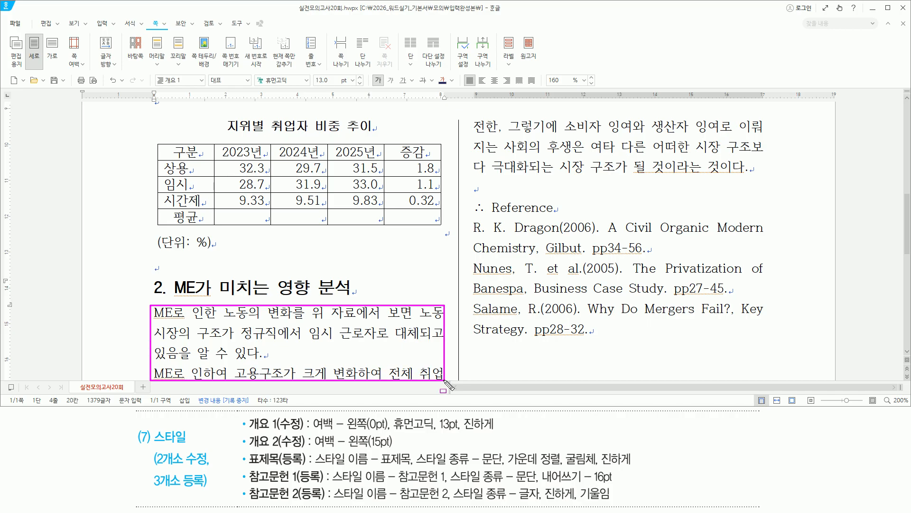
key(Escape)
click(372, 23)
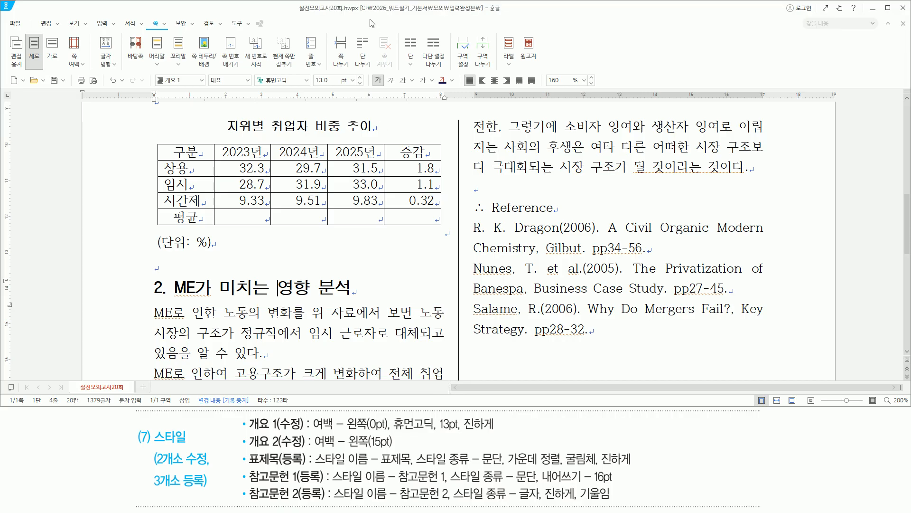
click(368, 266)
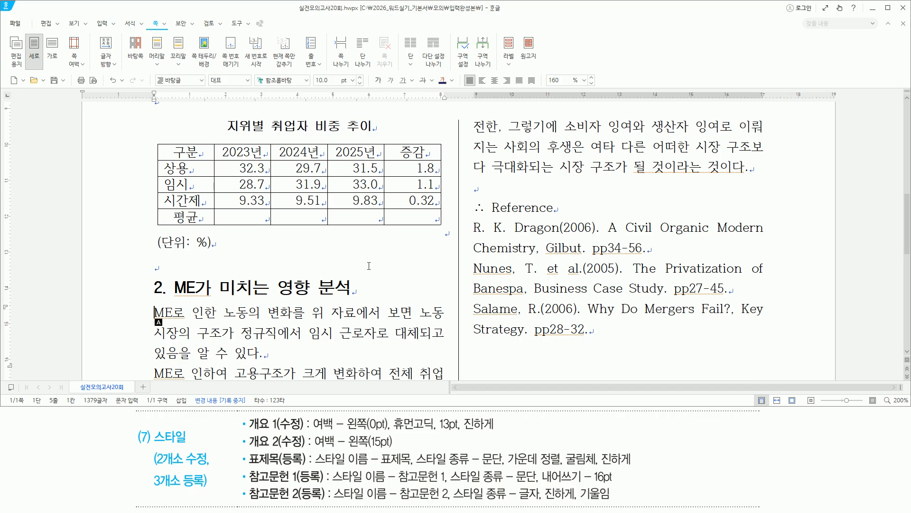
key(shift+Down)
key(shift+Down)
key(shift+Down)
key(shift+Down)
key(shift+Down)
key(shift+Down)
key(shift+Down)
key(shift+Down)
key(shift+Down)
key(shift+Down)
key(shift+Down)
key(shift+Down)
key(shift+Down)
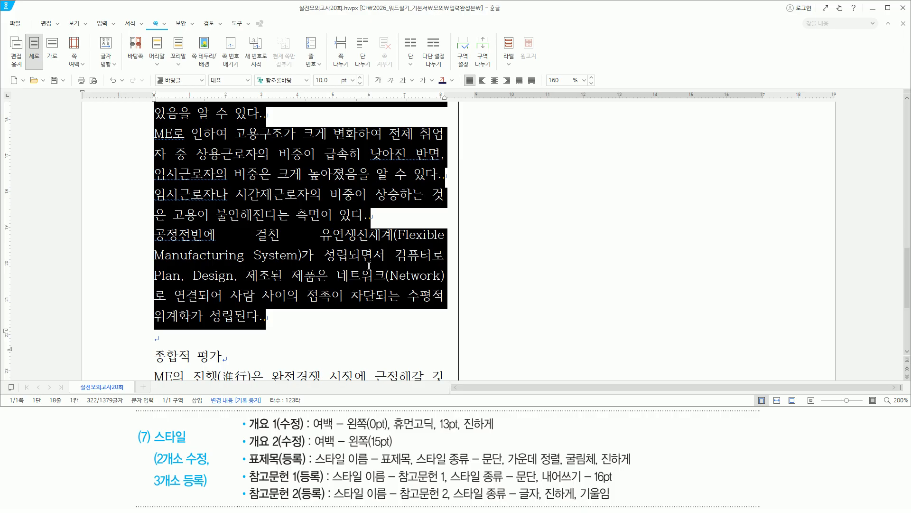
Step: Edit the 개요 2 style and set its paragraph left margin to 15 pt
key(F6)
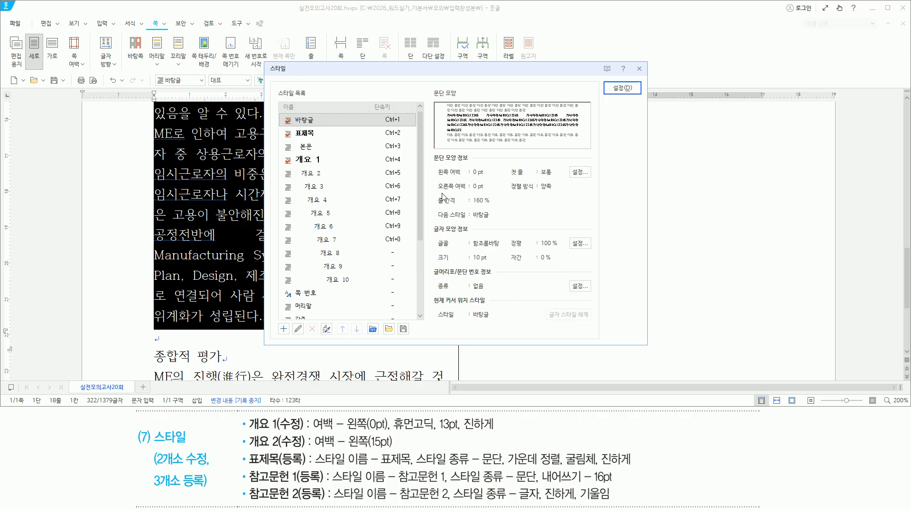
click(349, 177)
mouse_move(295, 165)
mouse_down()
mouse_move(311, 181)
mouse_move(331, 182)
mouse_up()
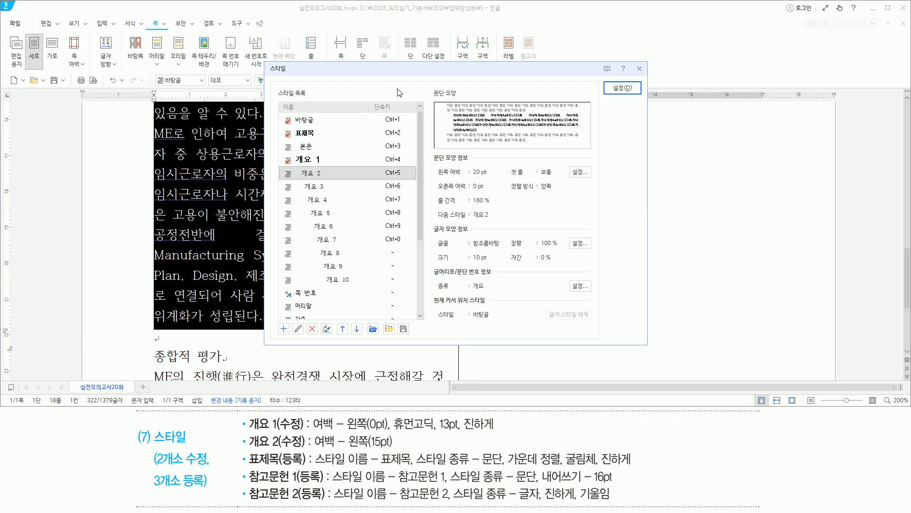
key(alt)
key(e)
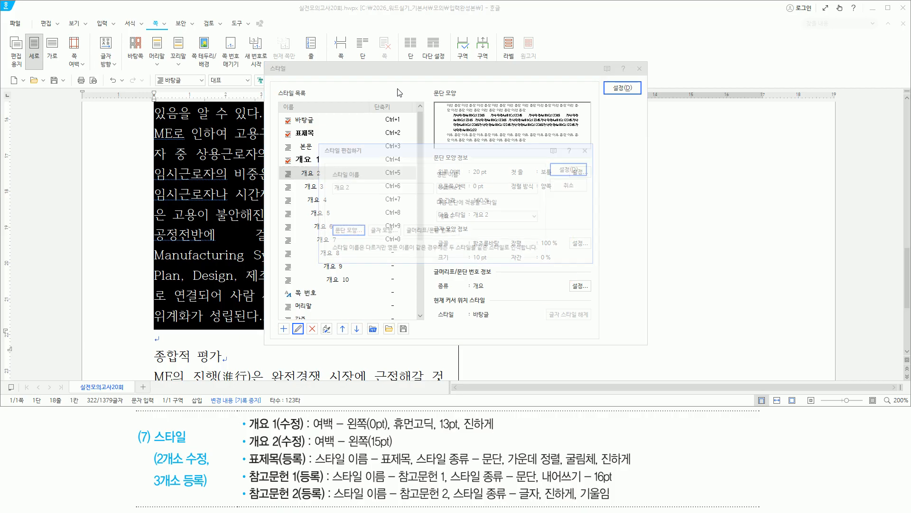
drag(317, 143, 360, 158)
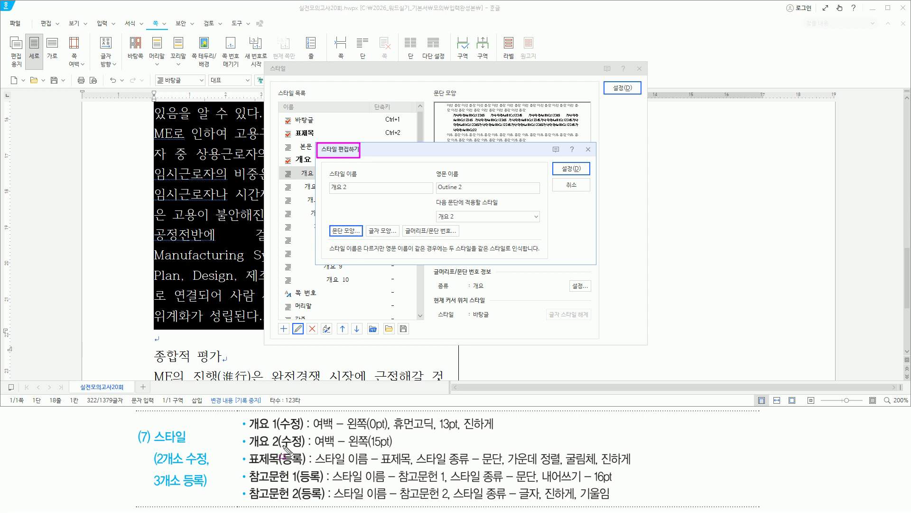
mouse_move(245, 447)
mouse_down()
mouse_move(421, 458)
mouse_move(407, 451)
mouse_up()
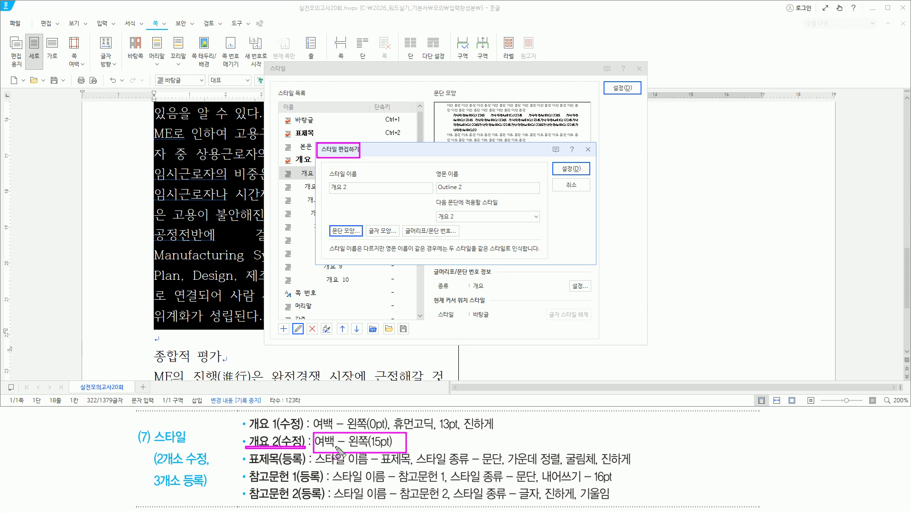
key(Escape)
key(alt)
text(t15)
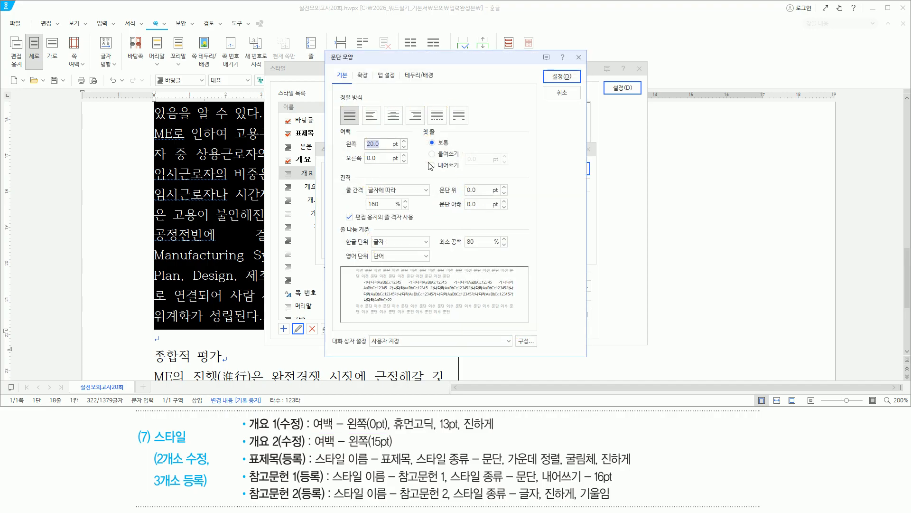
drag(344, 149, 379, 149)
key(Escape)
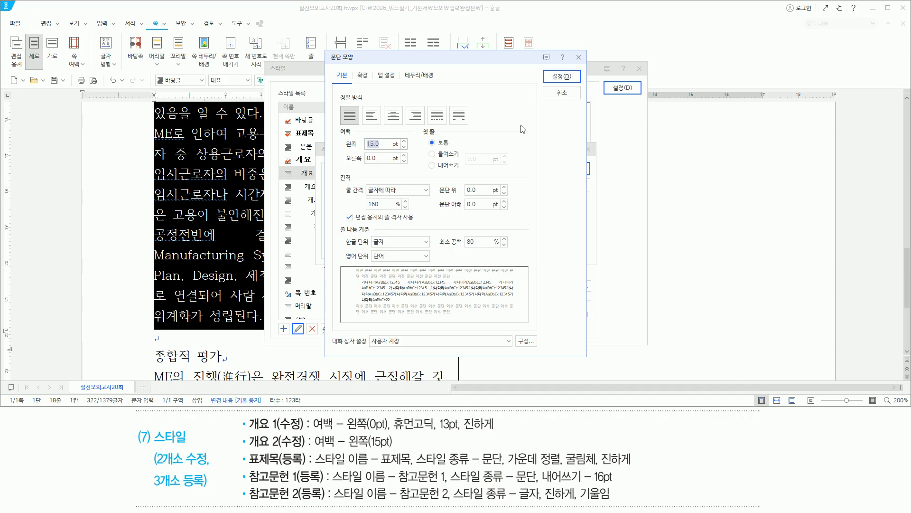
key(Return)
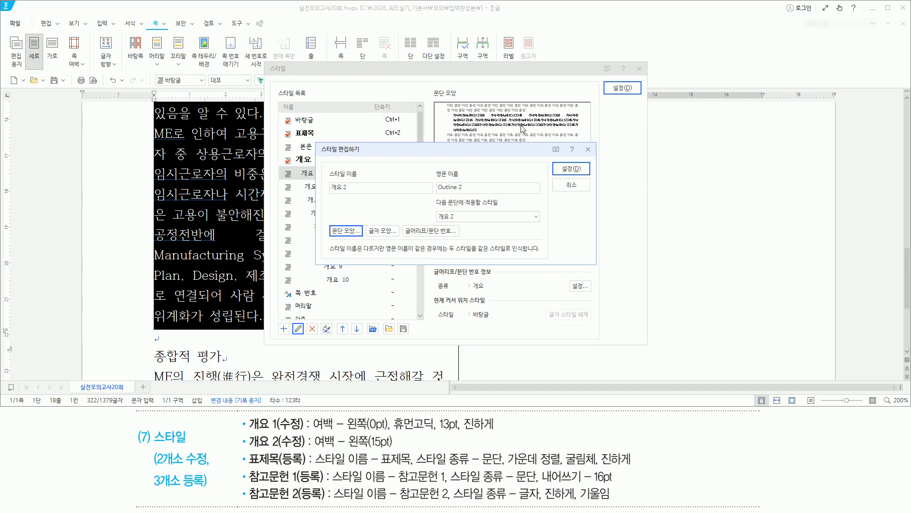
Step: Save the 개요 2 style and apply it to the selected ME로 paragraphs
key(ctrl+2)
mouse_move(312, 448)
mouse_down()
mouse_move(398, 446)
mouse_move(392, 435)
mouse_up()
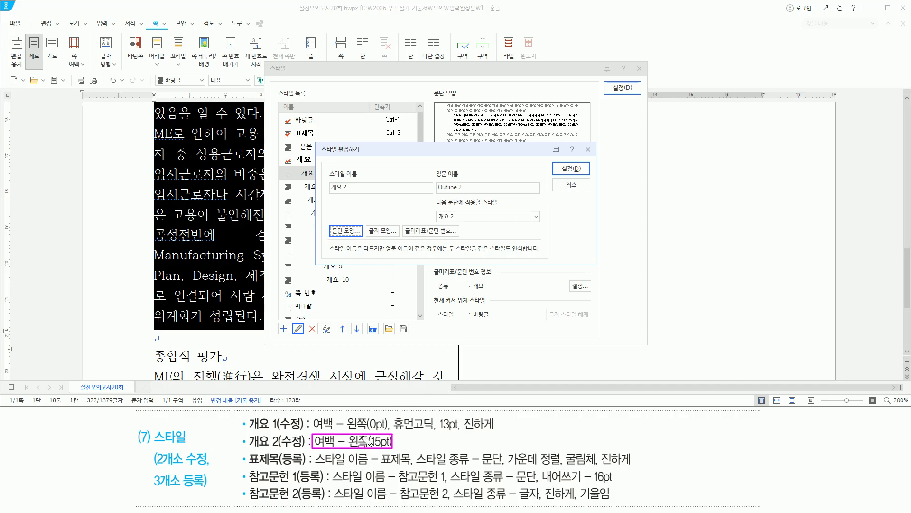
drag(365, 231, 460, 231)
key(Escape)
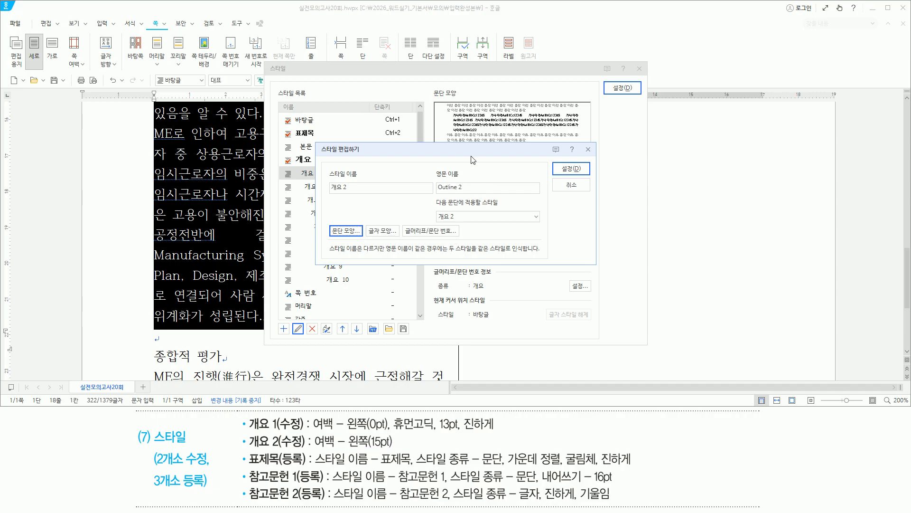
key(alt)
key(d)
key(alt+d)
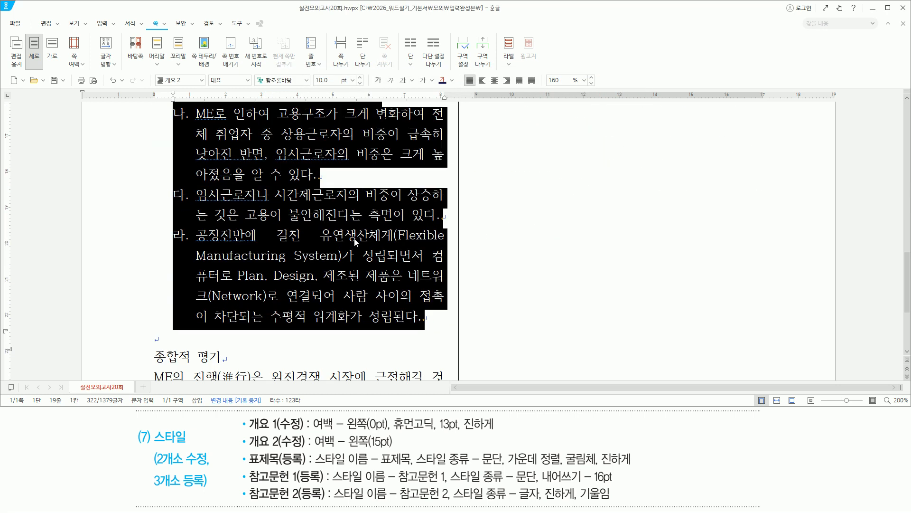
Step: Make 종합적 평가 an 개요 1 heading, then select section 3's body text to its end
scroll(356, 242, down, 1)
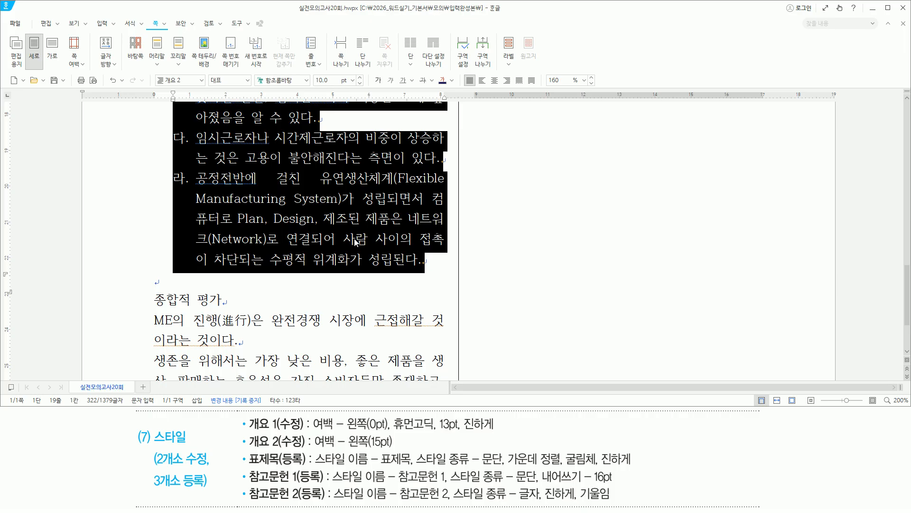
key(Down)
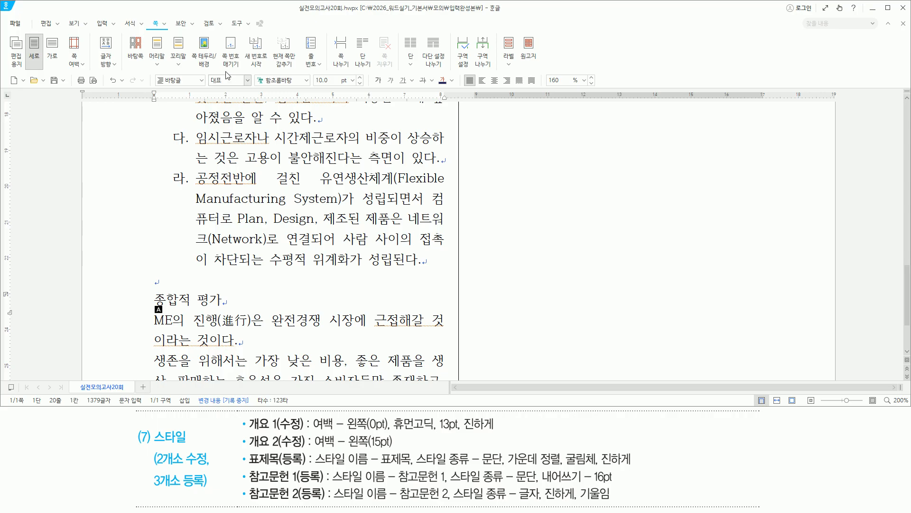
click(202, 81)
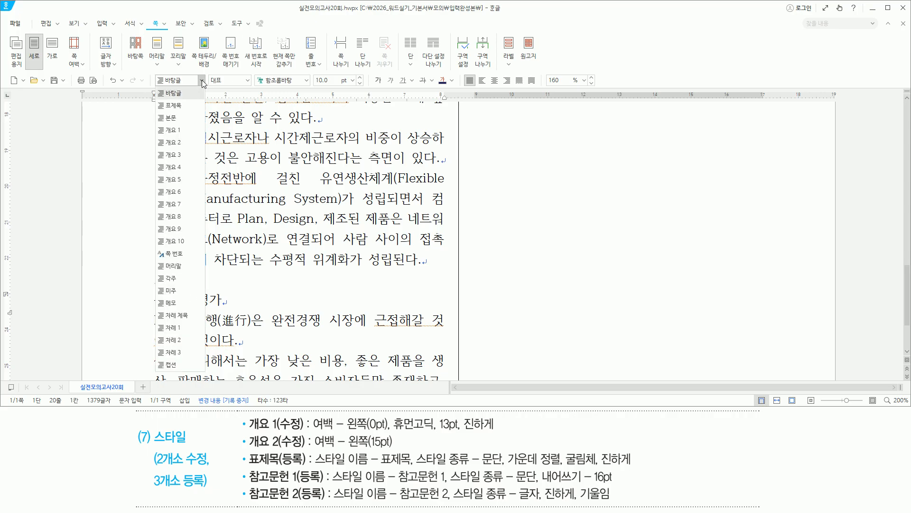
click(186, 131)
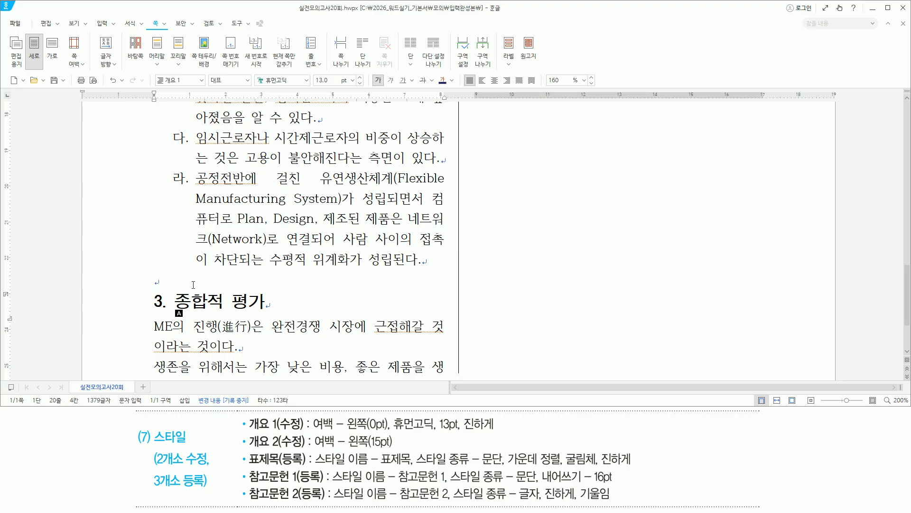
key(Down)
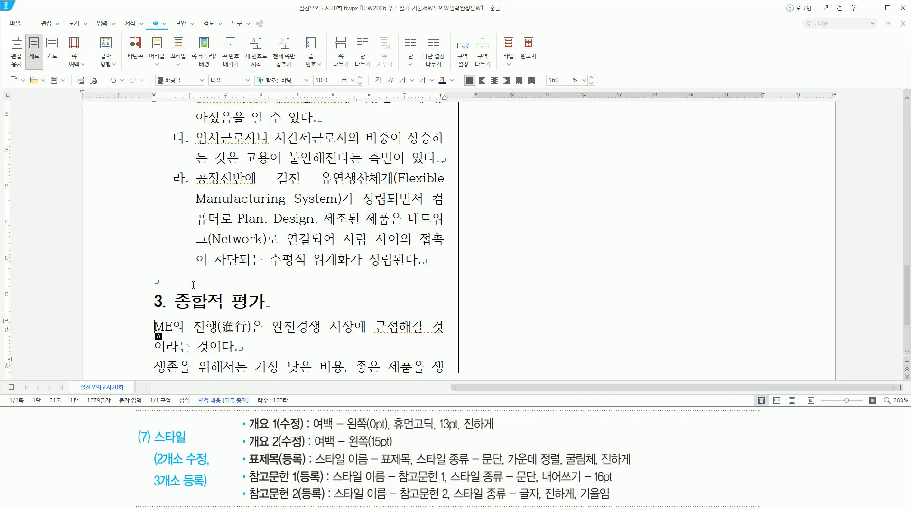
key(ctrl+shift+Down)
key(ctrl+shift+Down)
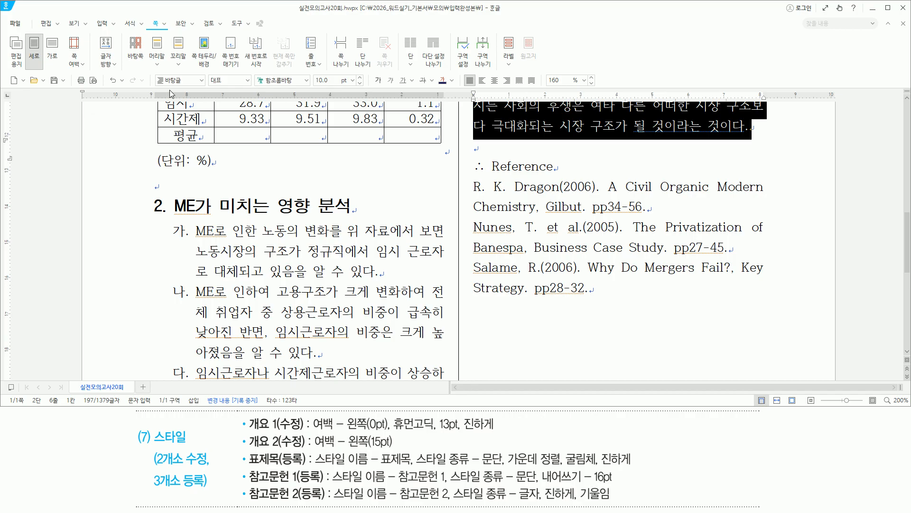
Step: Apply the 개요 2 style to the selected section 3 paragraphs
click(182, 80)
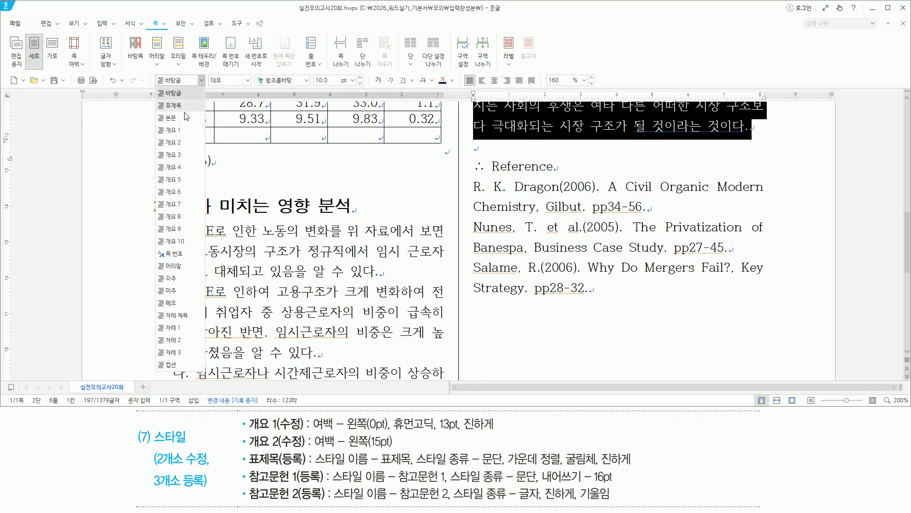
click(184, 142)
scroll(475, 273, down, 5)
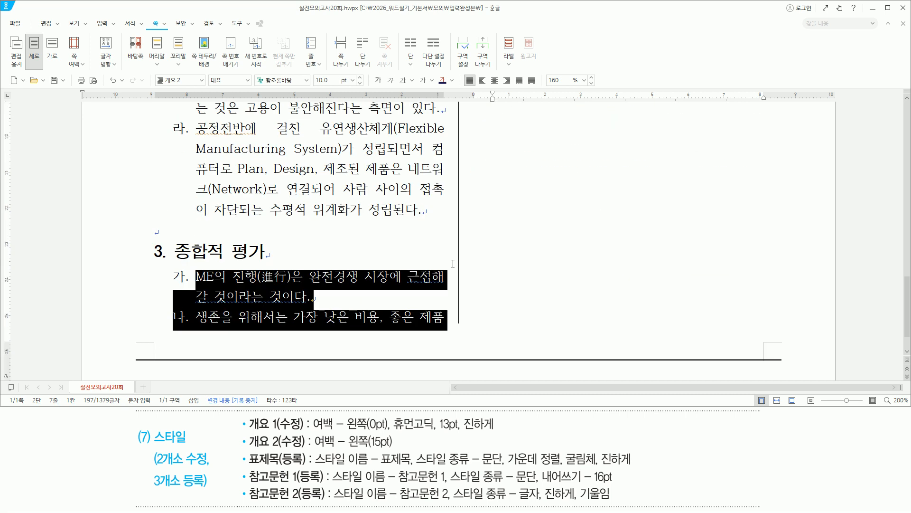
scroll(495, 285, up, 8)
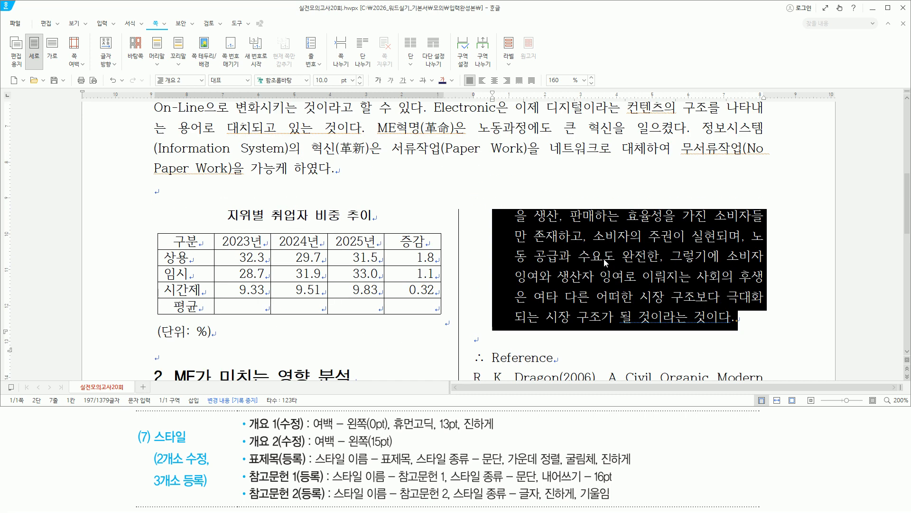
scroll(570, 267, down, 2)
scroll(571, 267, down, 2)
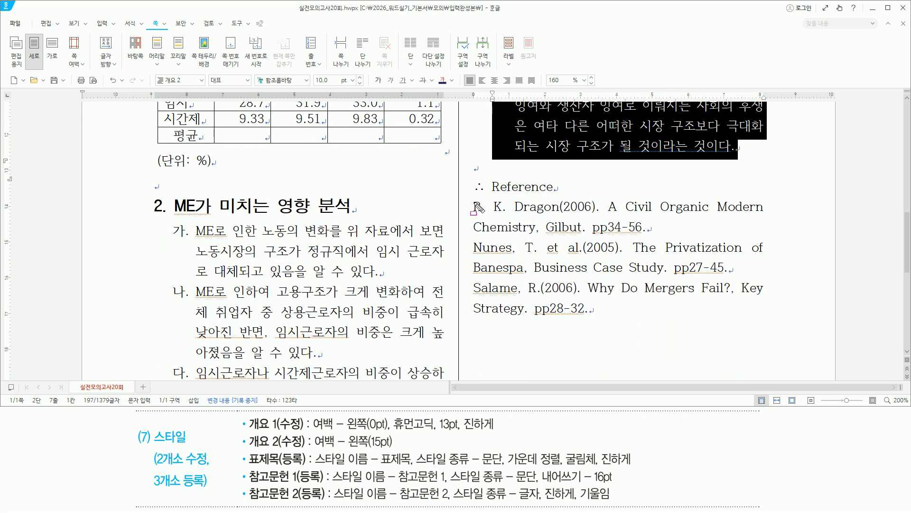
Step: Select the three reference entries under Reference, starting from R. K. Dragon
drag(470, 199, 772, 317)
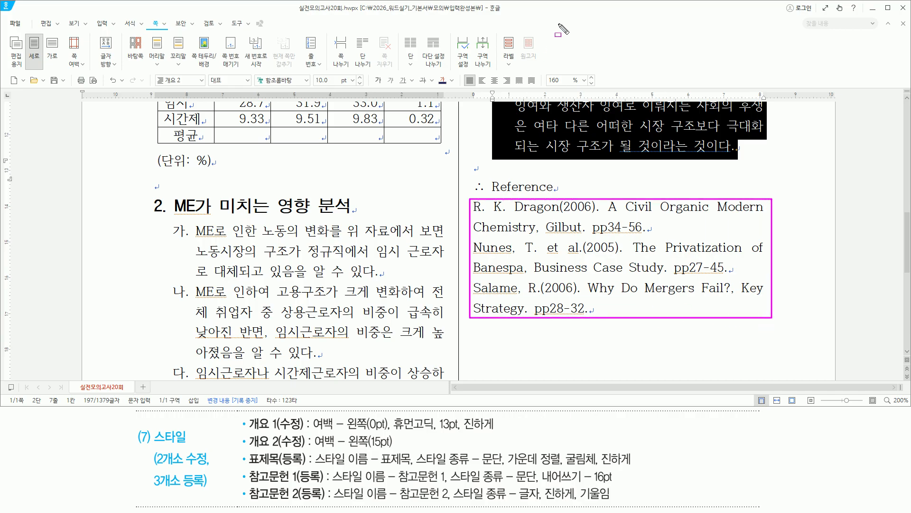
drag(247, 482, 305, 483)
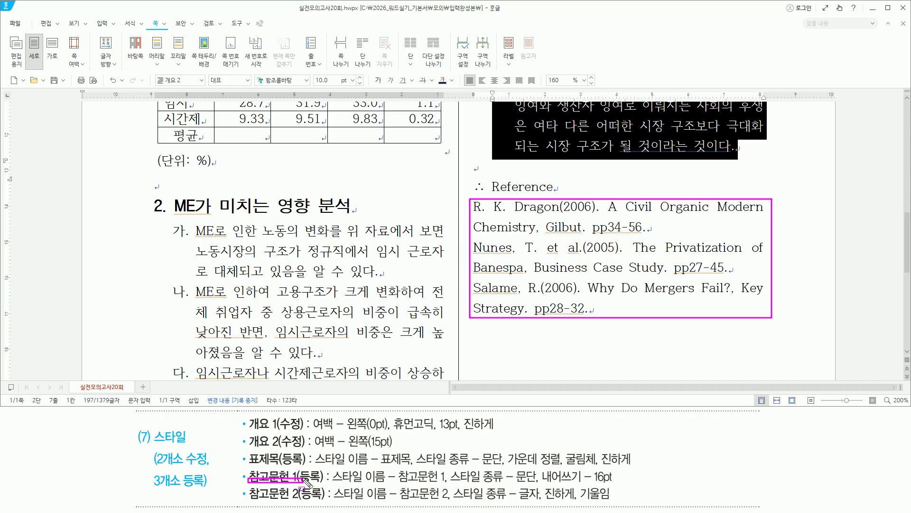
key(Escape)
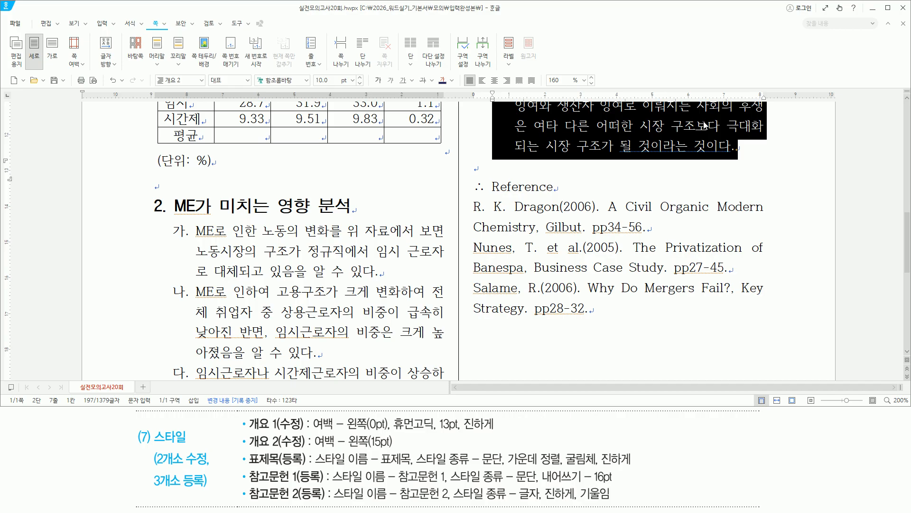
key(Down)
key(Down)
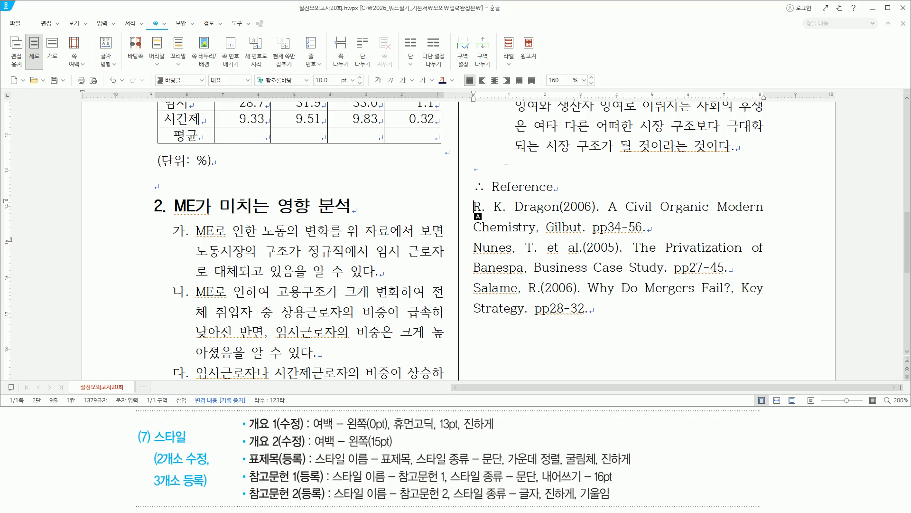
key(shift+Down)
key(shift+Down)
key(shift+Down)
key(shift+Down)
key(shift+Down)
key(shift+Down)
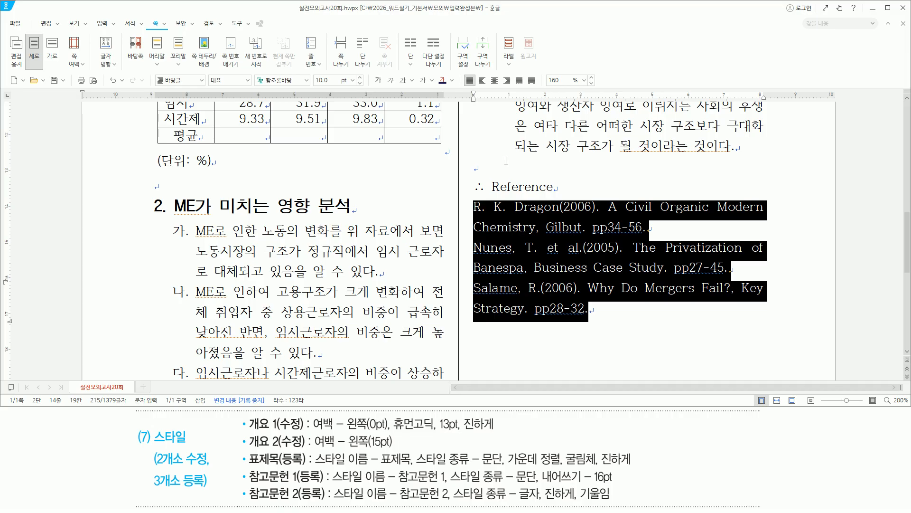
Step: Add a new paragraph style named 참고문헌 1 in the Style dialog
key(F6)
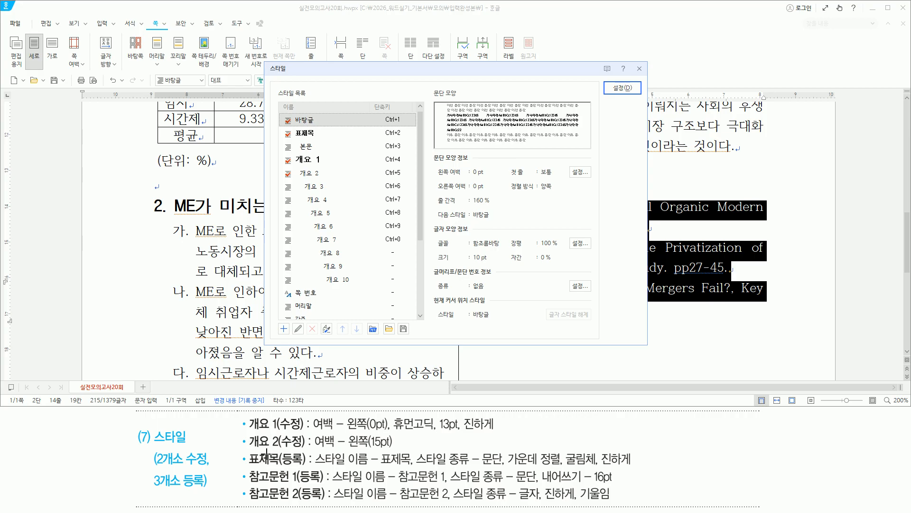
mouse_move(246, 468)
mouse_down()
mouse_move(295, 486)
mouse_move(321, 484)
mouse_up()
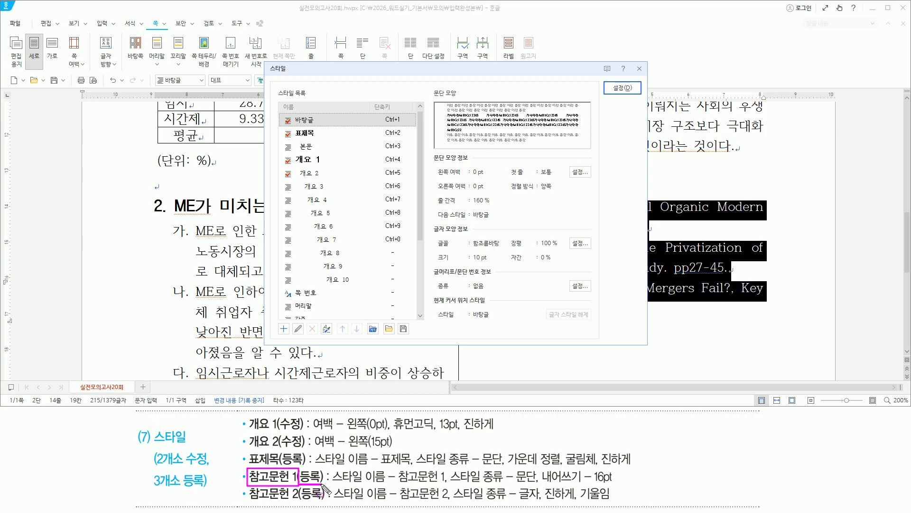
key(Escape)
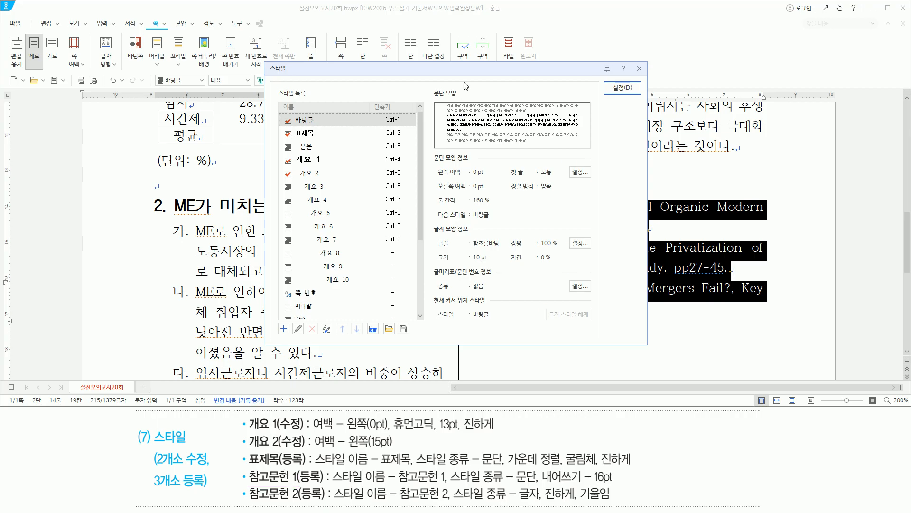
key(alt+Insert)
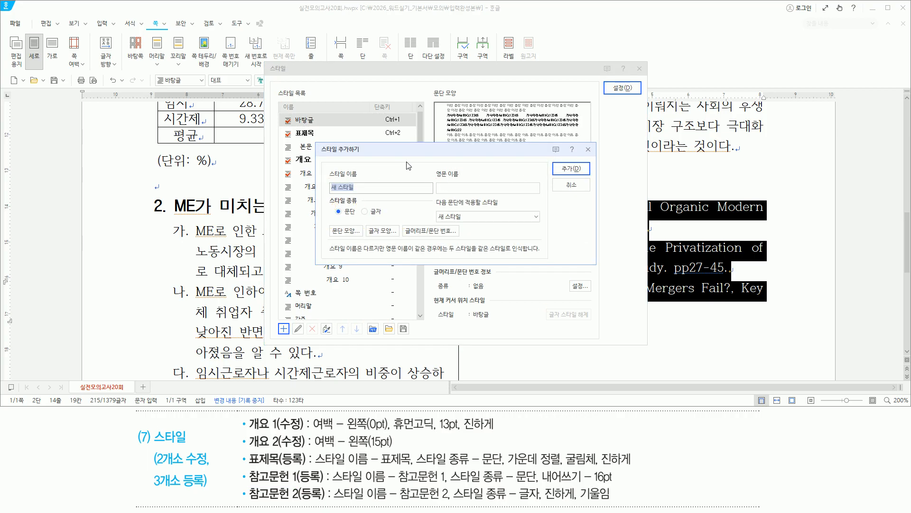
drag(331, 483, 448, 483)
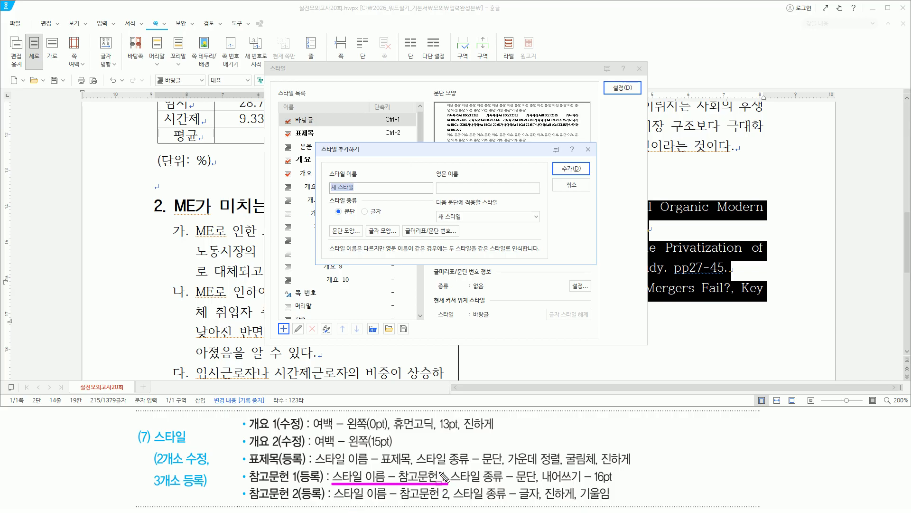
mouse_move(441, 472)
mouse_down()
mouse_move(440, 482)
mouse_move(541, 487)
mouse_up()
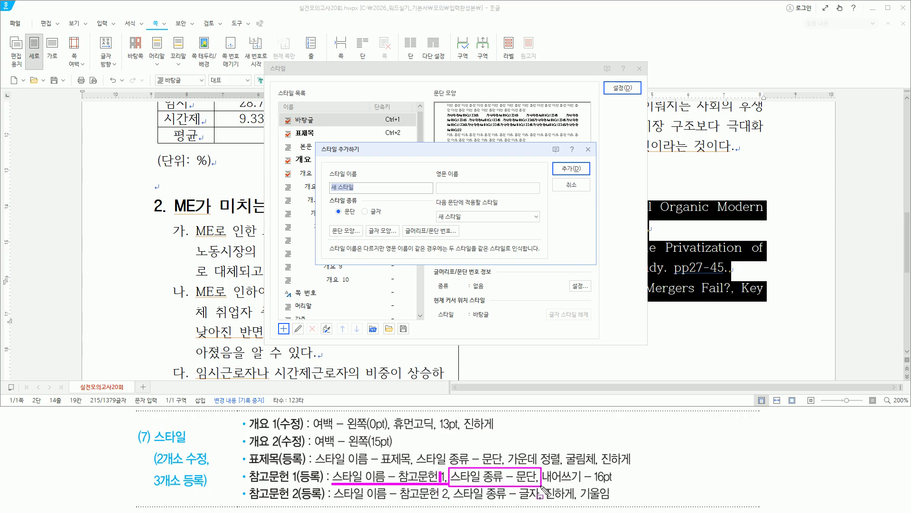
drag(328, 196, 356, 219)
key(Escape)
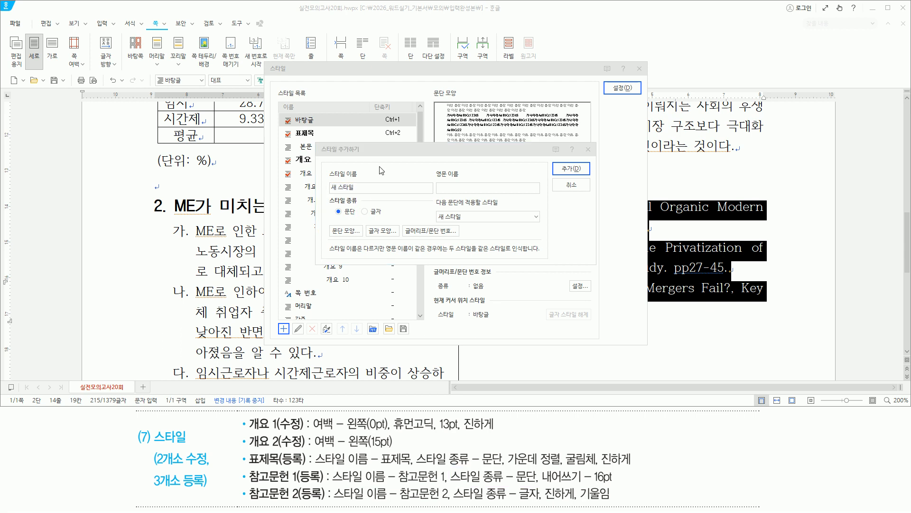
text(참고문헌)
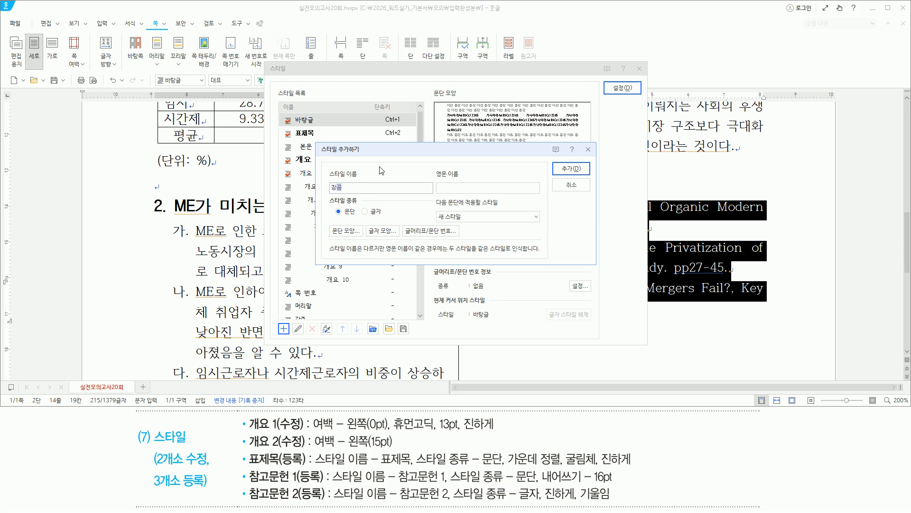
text( 1)
key(BackSpace)
key(BackSpace)
text(1)
key(Return)
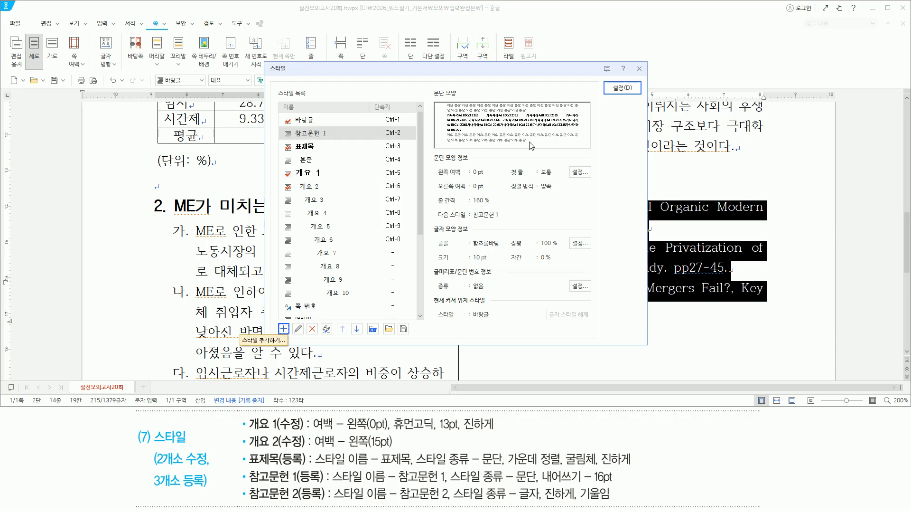
Step: Give the 참고문헌 1 style a hanging indent of 16
key(alt)
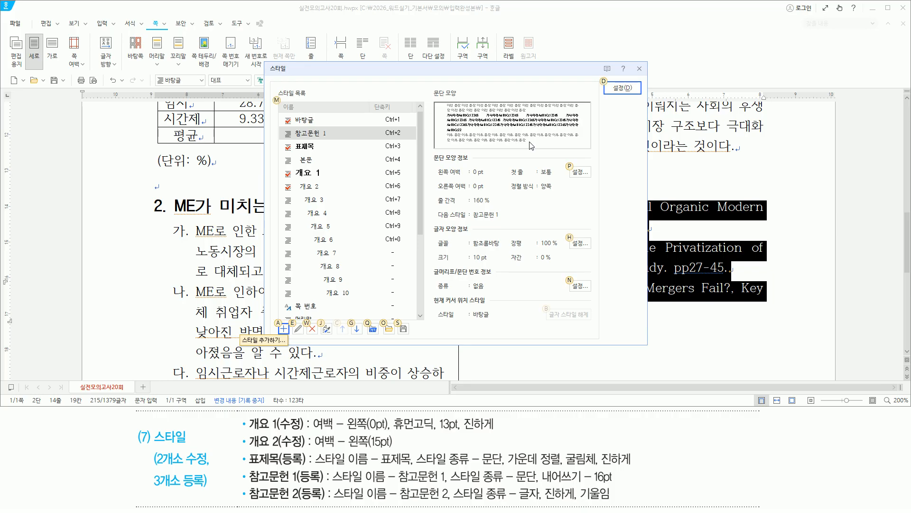
key(e)
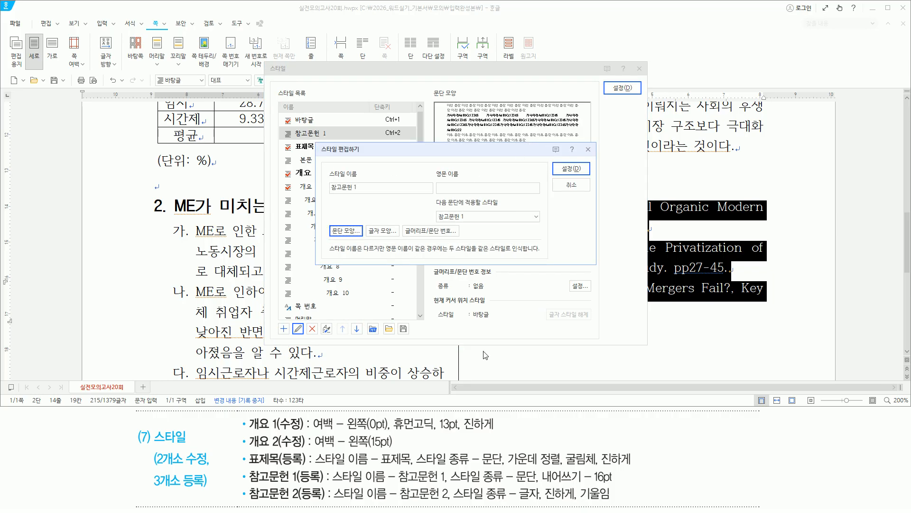
drag(537, 468, 622, 485)
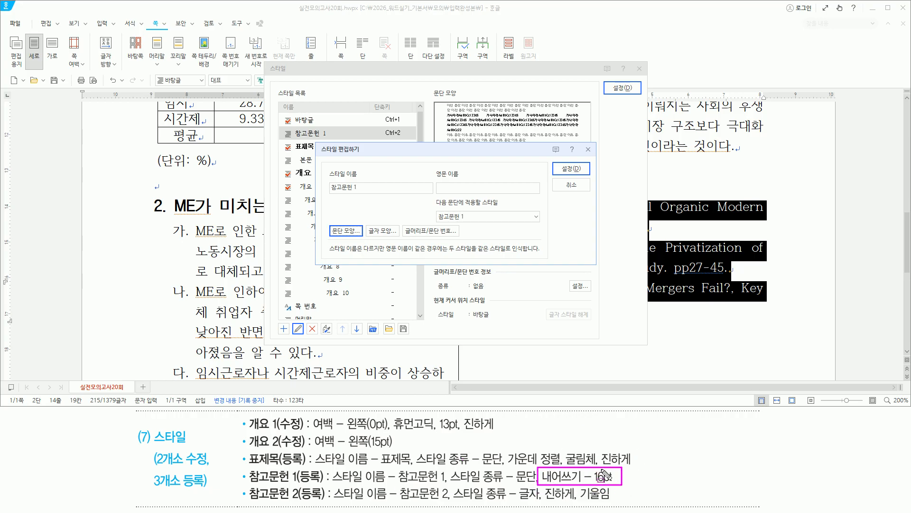
key(Escape)
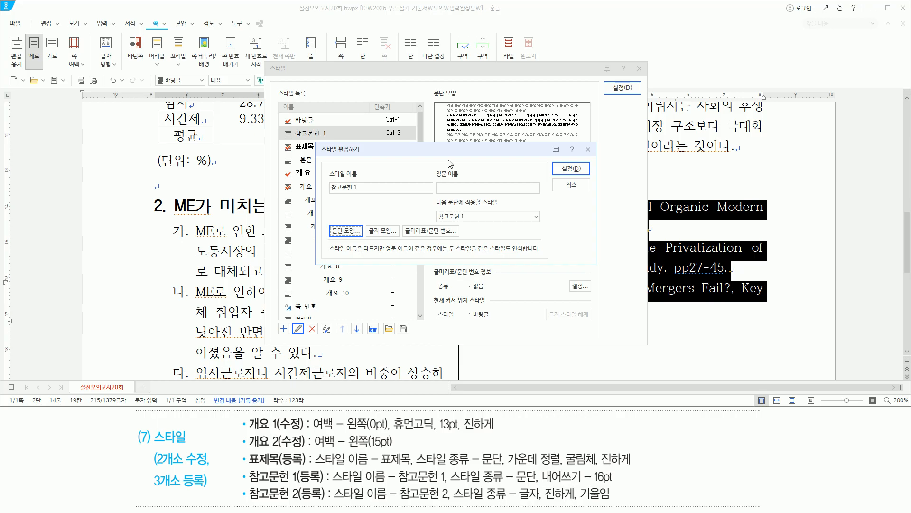
key(alt)
key(t)
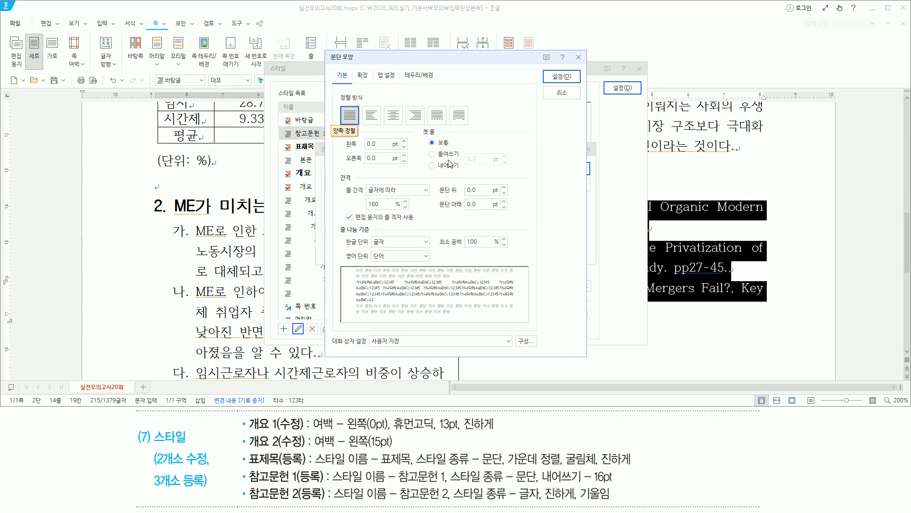
click(449, 163)
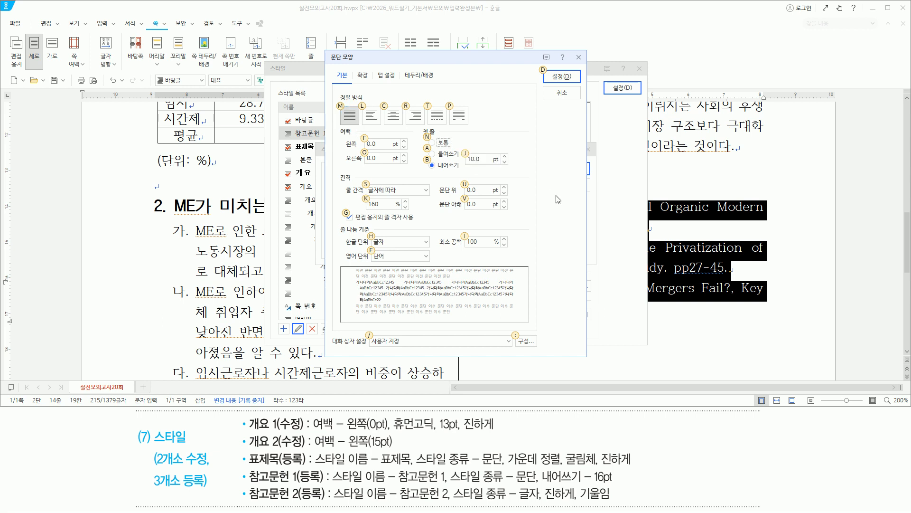
key(Tab)
text(16)
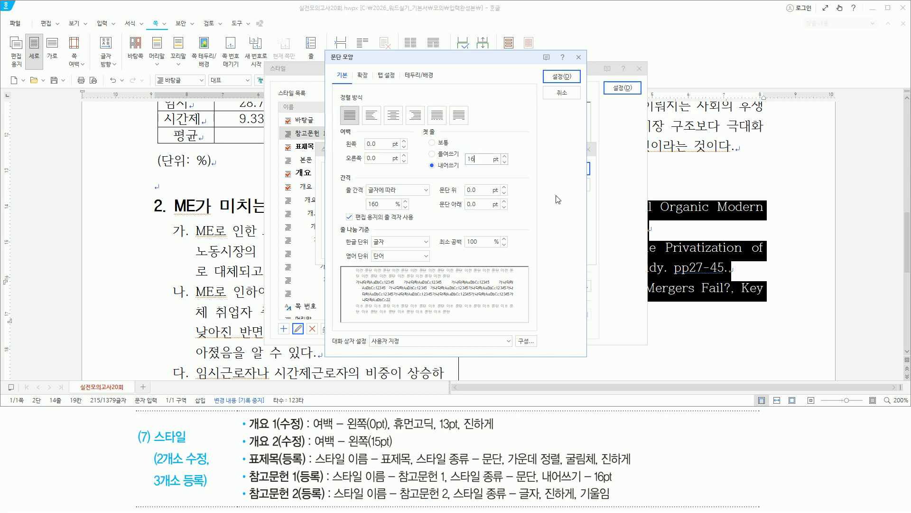
drag(426, 152, 483, 176)
key(Escape)
key(Return)
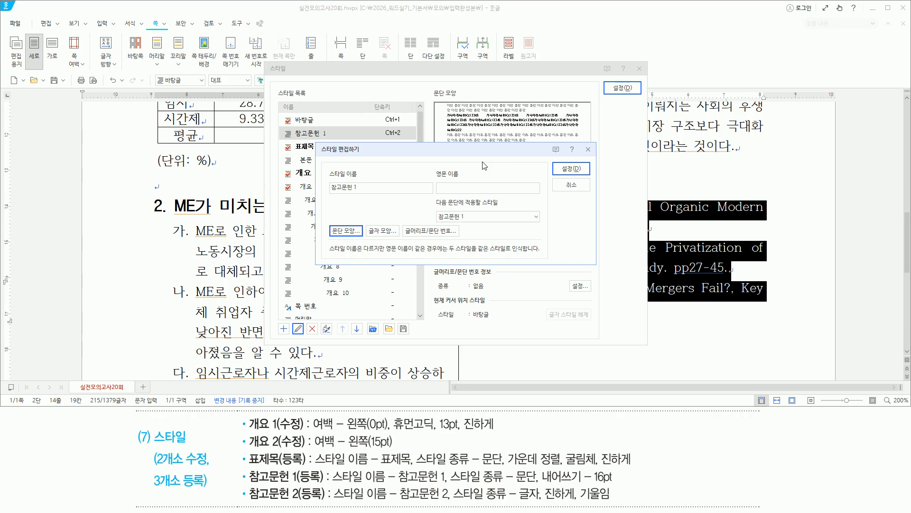
Step: Save 참고문헌 1 and apply it to the three reference entries
key(alt)
key(alt+d)
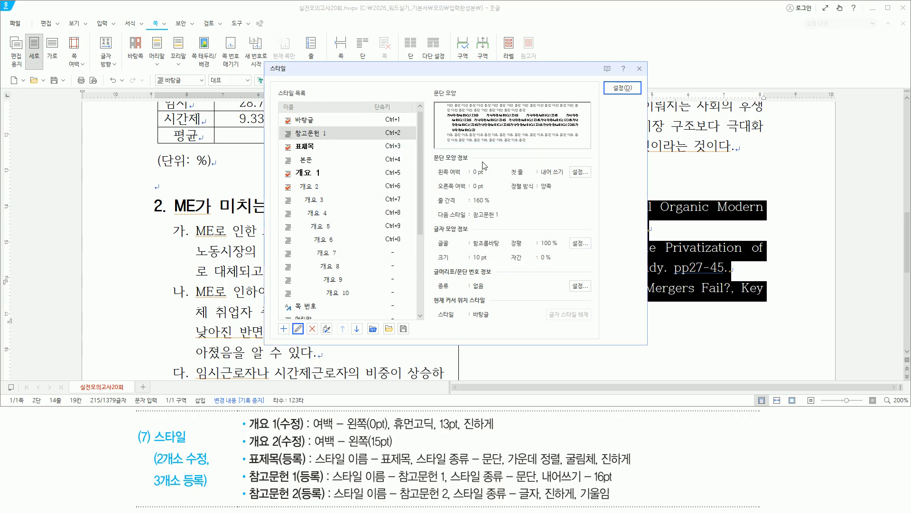
key(alt+d)
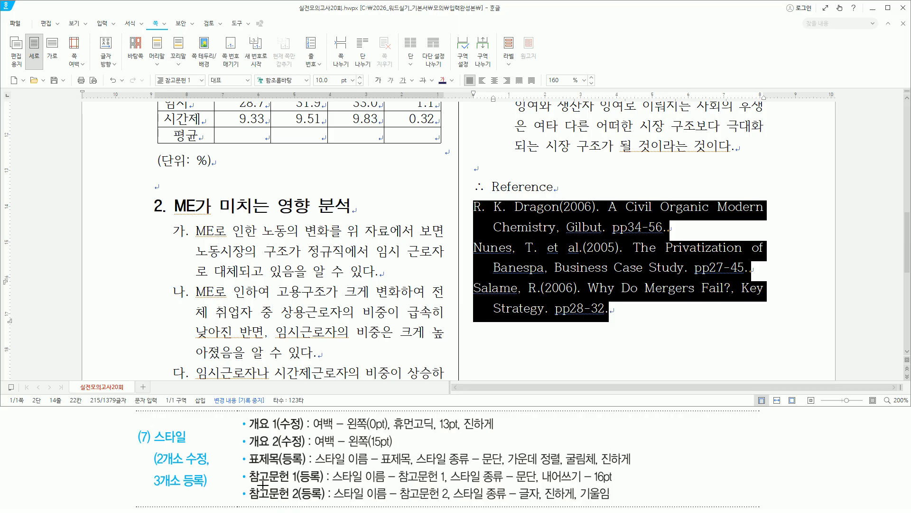
drag(247, 483, 309, 505)
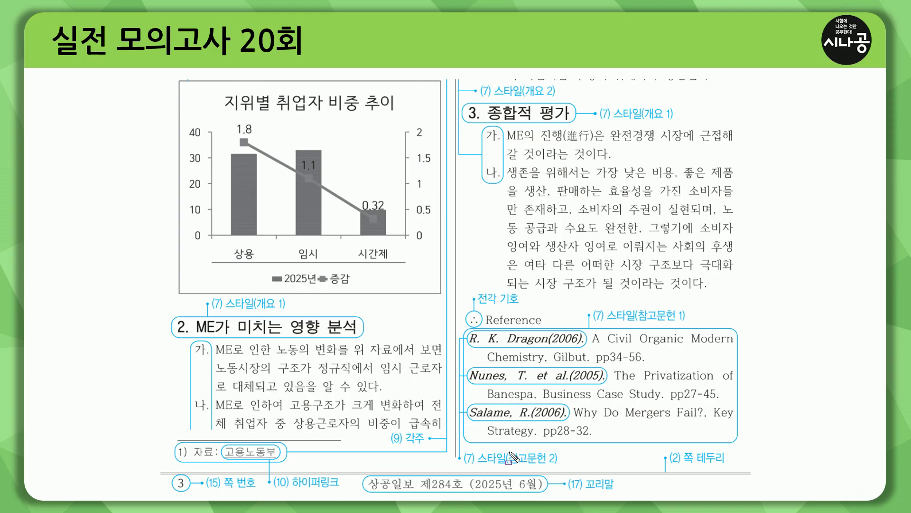
Step: On the answer sheet, find 참고문헌 2 and the three author names to style
drag(511, 467, 560, 467)
drag(472, 345, 585, 346)
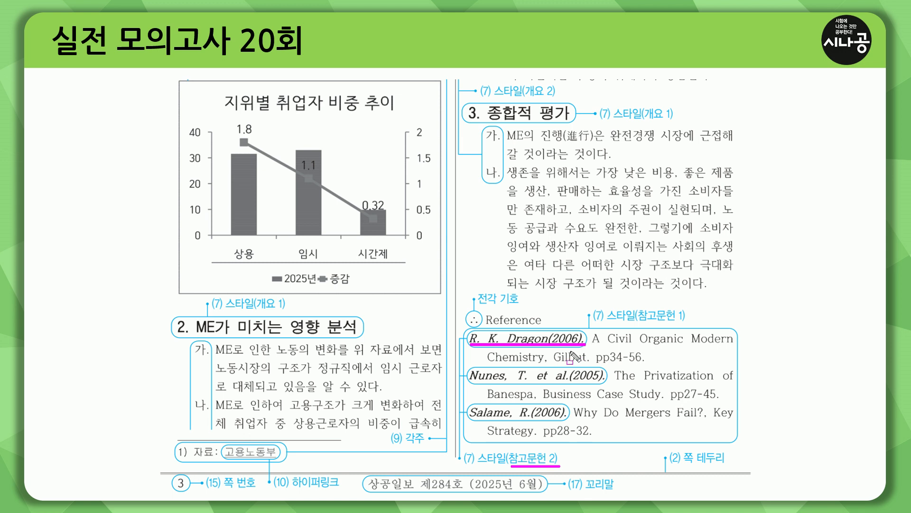
drag(469, 382, 599, 382)
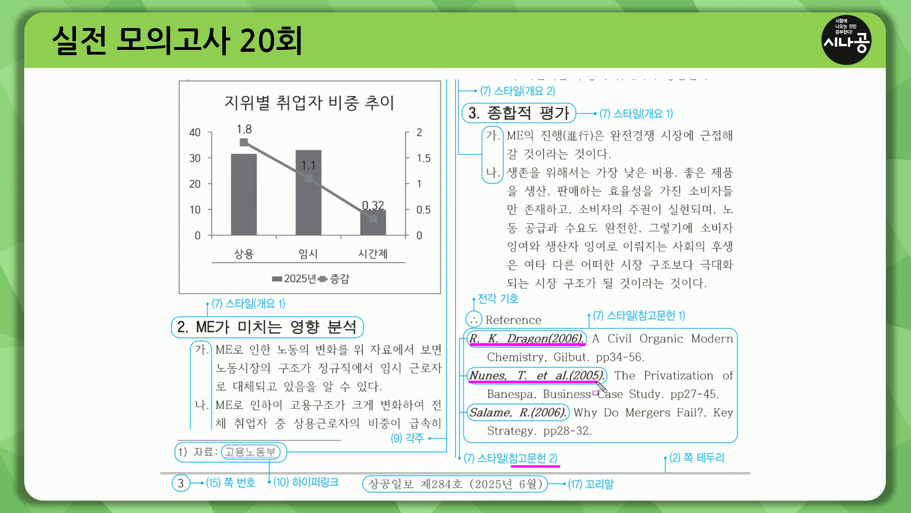
drag(470, 419, 568, 418)
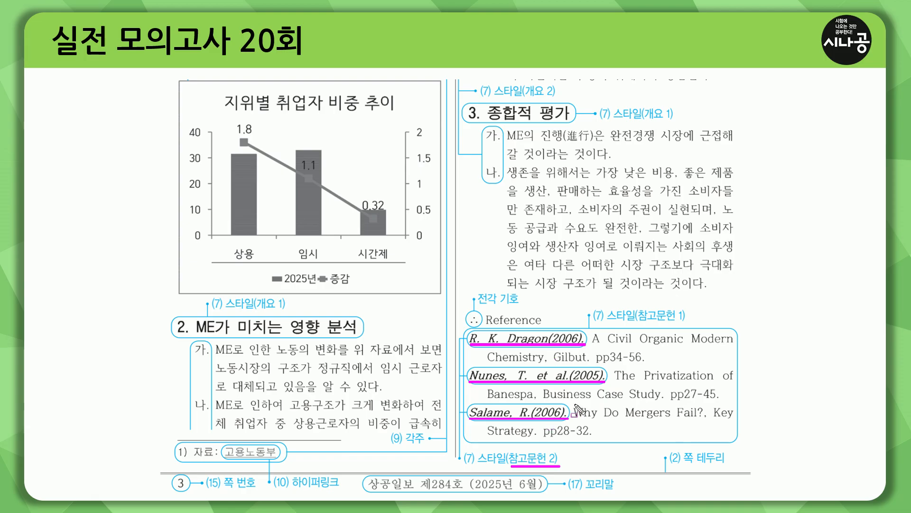
drag(585, 331, 614, 381)
drag(568, 405, 573, 420)
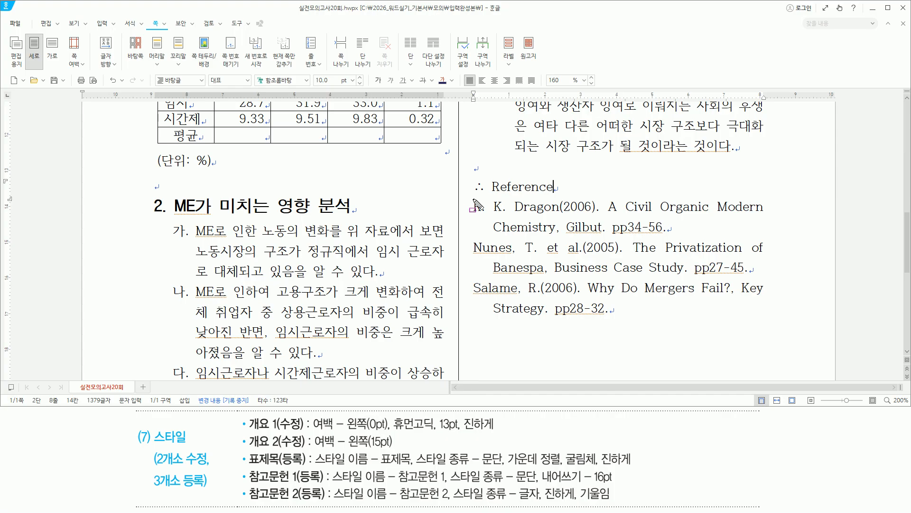
Step: Locate the authors in the document, select 'R. K. Dragon(2006).' and open the Style dialog with F6
mouse_move(473, 199)
mouse_down()
mouse_move(475, 211)
mouse_move(599, 213)
mouse_up()
mouse_move(477, 238)
mouse_down()
mouse_move(550, 257)
mouse_move(623, 257)
mouse_up()
mouse_move(473, 280)
mouse_down()
mouse_move(489, 303)
mouse_move(580, 295)
mouse_up()
key(Escape)
drag(474, 208, 601, 207)
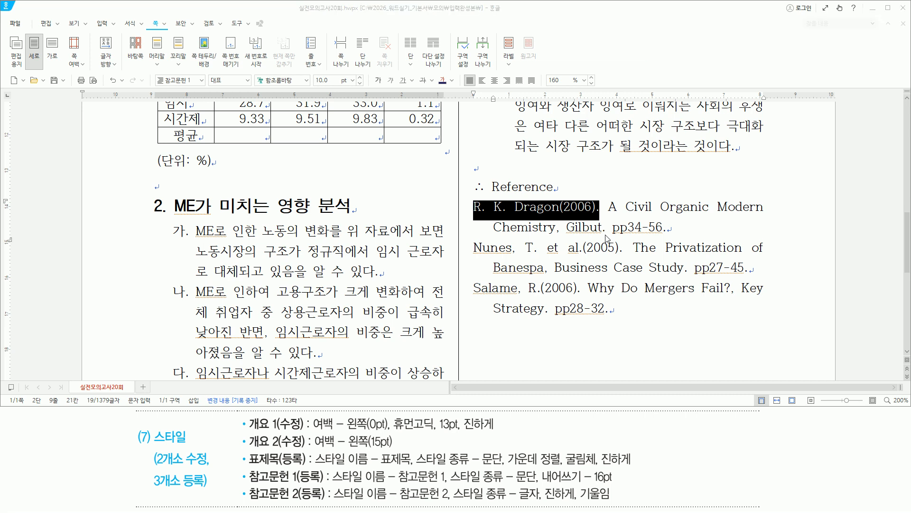
key(F6)
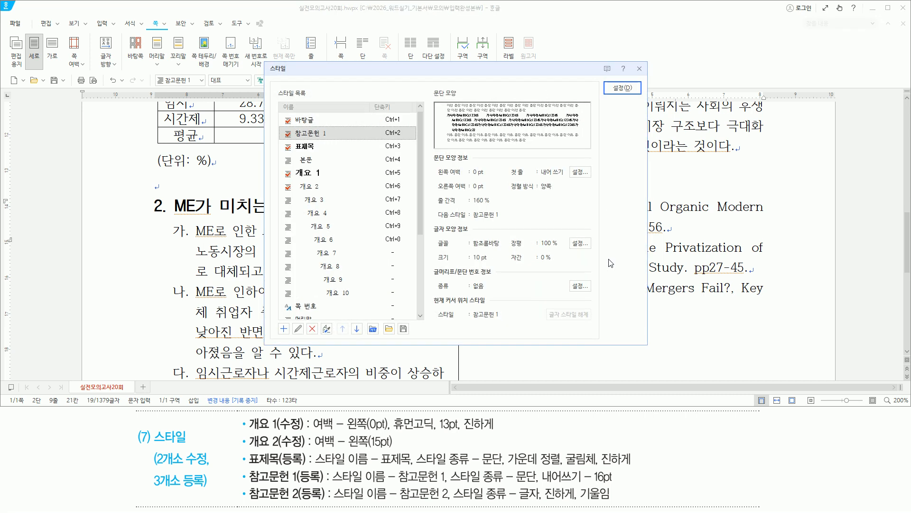
Step: Add a new 글자 (character) type style named 참고문헌 2
key(alt)
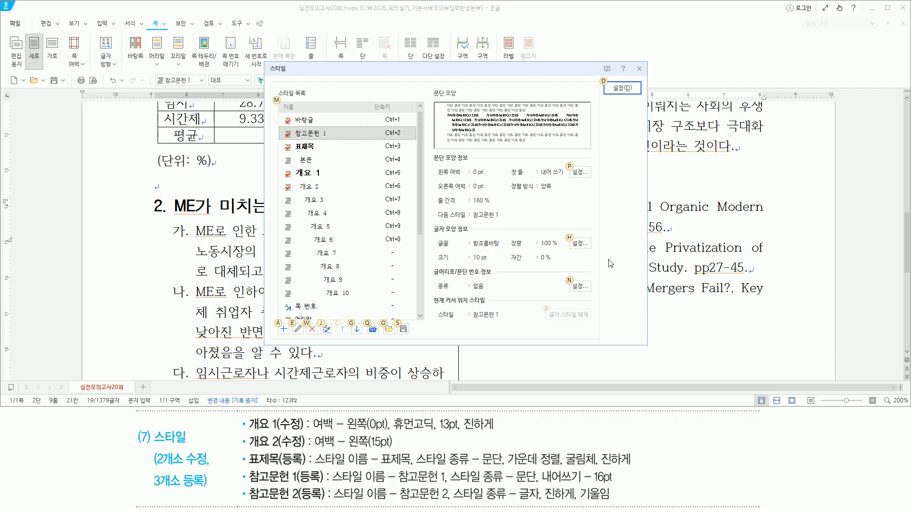
key(a)
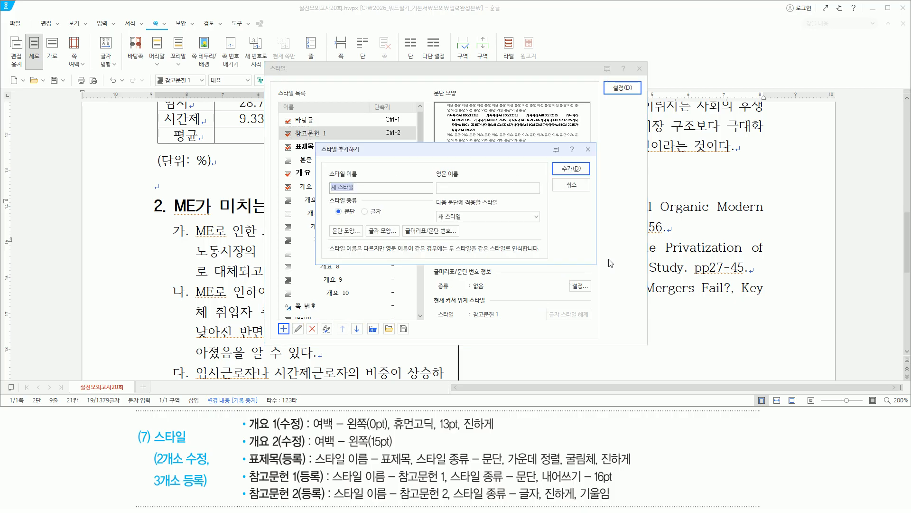
drag(332, 499, 540, 500)
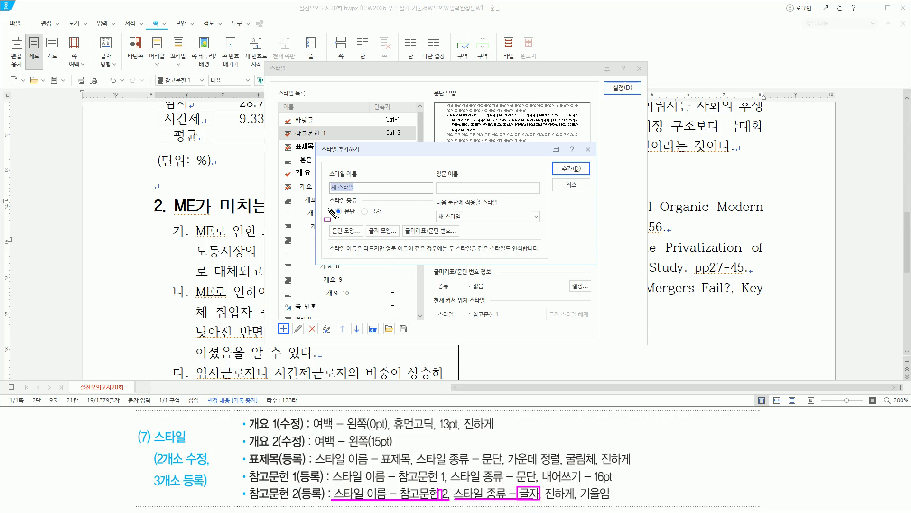
mouse_move(326, 205)
mouse_down()
mouse_move(359, 205)
mouse_move(388, 221)
mouse_up()
key(Escape)
text(참고문헌 2)
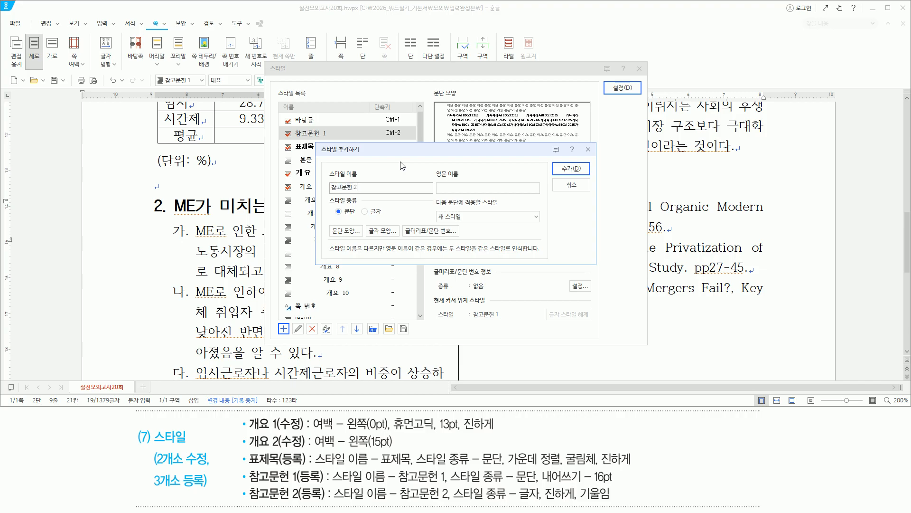
key(alt)
key(alt+c)
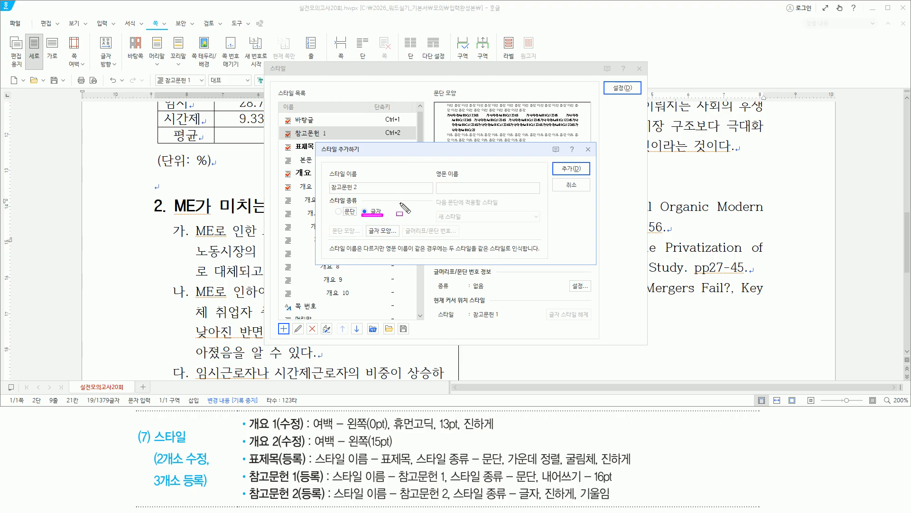
key(Return)
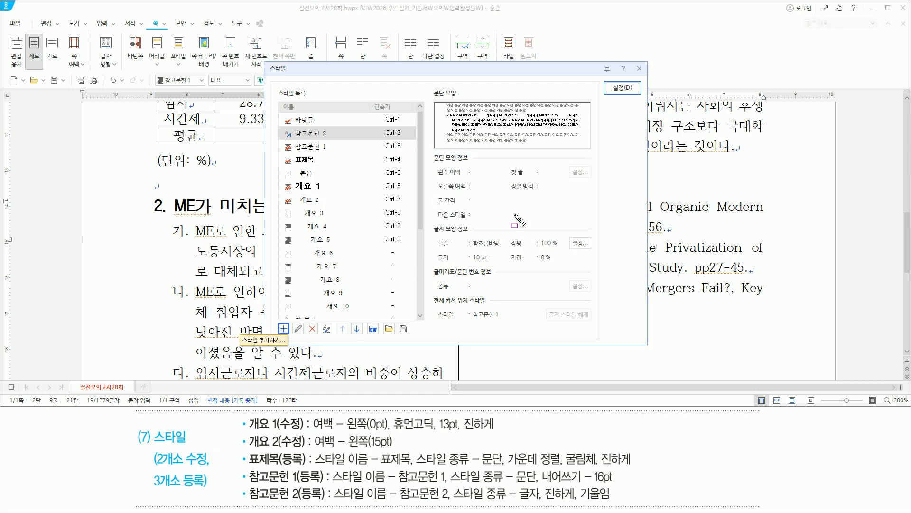
Step: Confirm 참고문헌 2 is a character style needing bold italic, and start editing it
mouse_move(448, 467)
mouse_down()
mouse_move(529, 506)
mouse_move(543, 501)
mouse_up()
drag(282, 128, 293, 154)
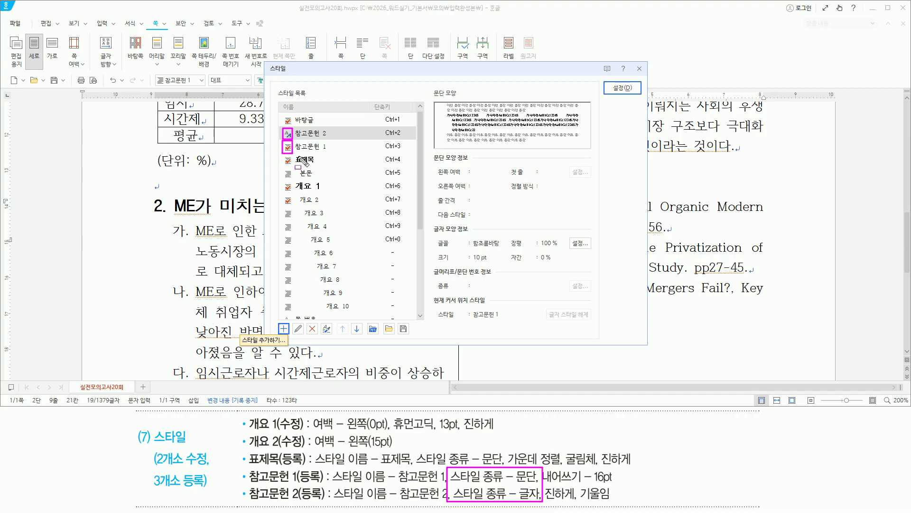
key(Escape)
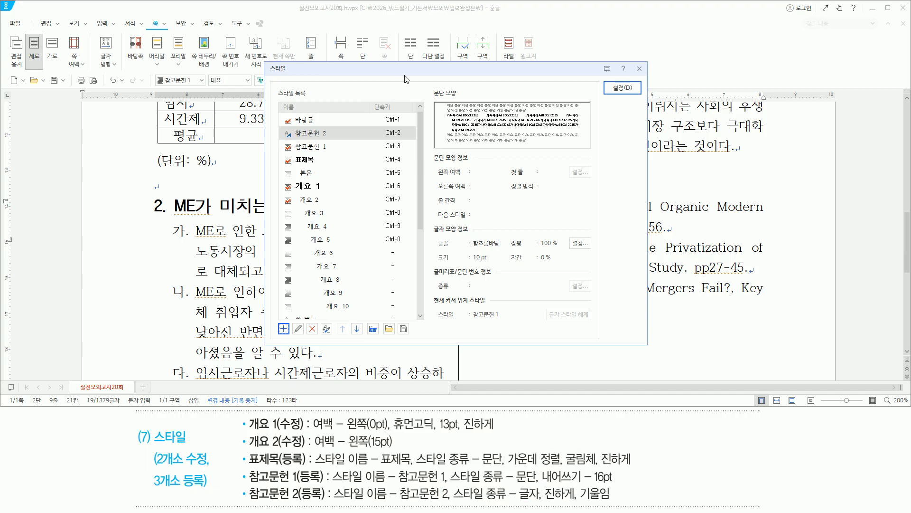
key(alt)
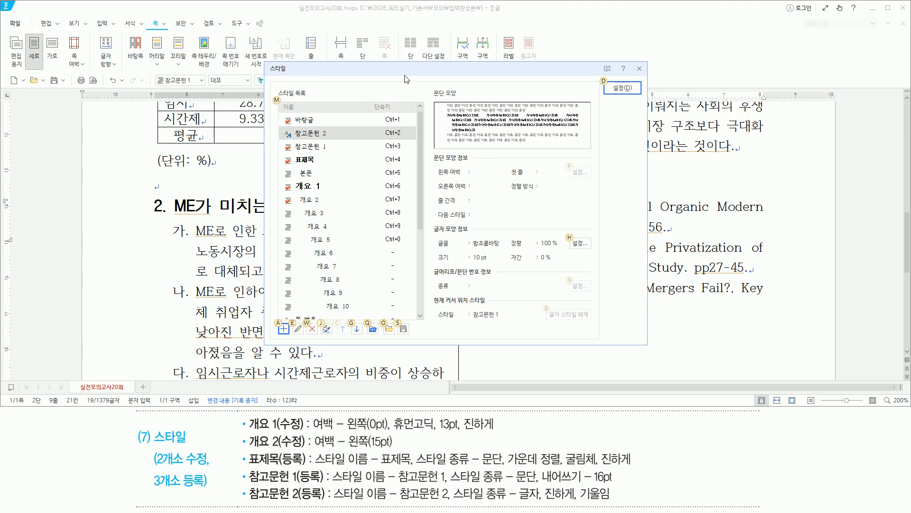
key(e)
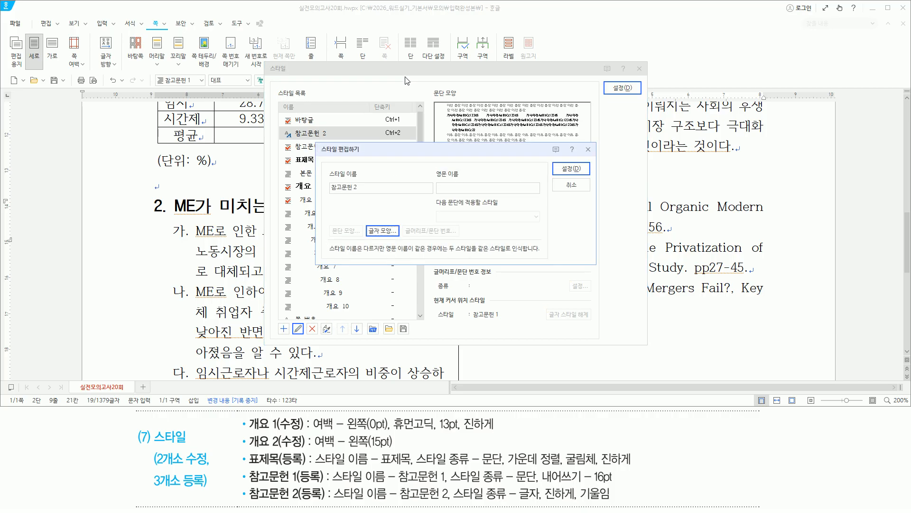
mouse_move(545, 501)
mouse_down()
mouse_move(609, 501)
mouse_move(561, 499)
mouse_up()
key(Escape)
Step: Turn on Bold and Italic in 참고문헌 2's character shape and confirm the style edit
click(441, 167)
key(alt)
key(l)
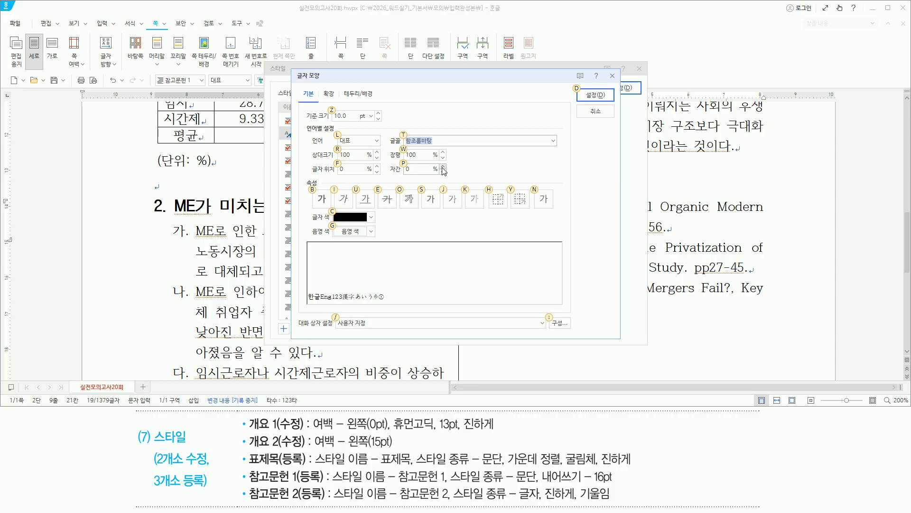
key(b)
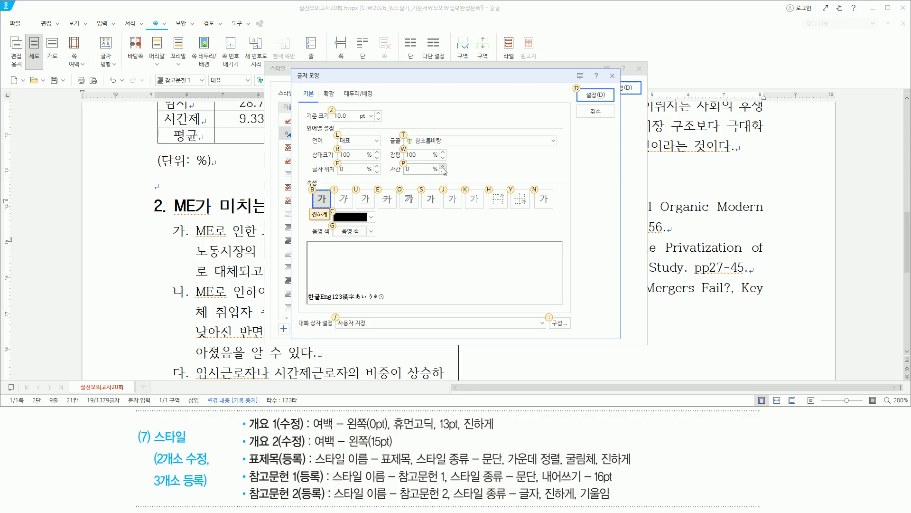
key(i)
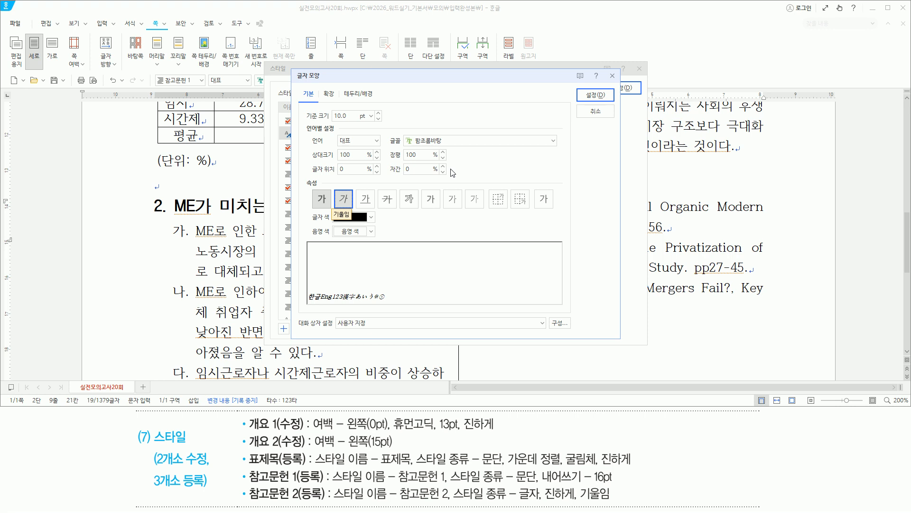
key(Return)
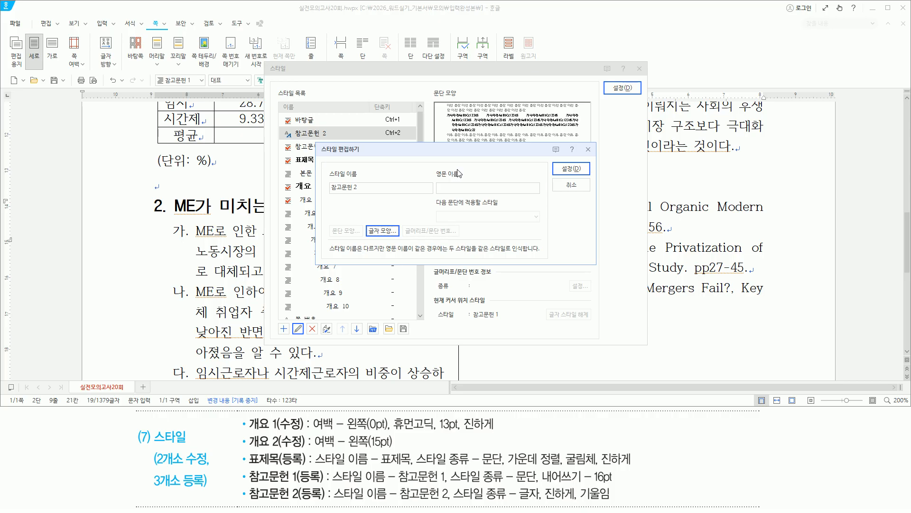
key(alt)
key(d)
key(alt)
Step: Apply 참고문헌 2 to R. K. Dragon(2006)., Nunes, T. et al.(2005). and Salame, R.(2006)
key(d)
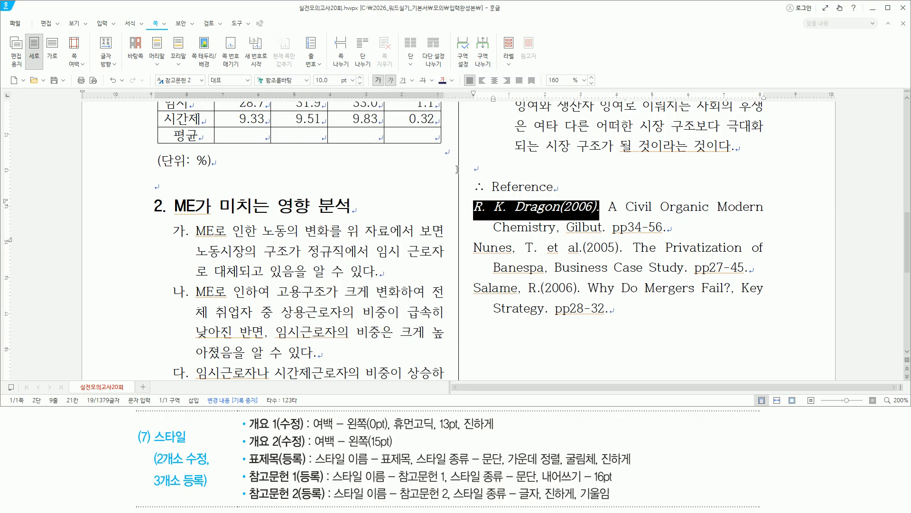
key(ctrl+alt+d)
drag(475, 215, 600, 216)
drag(474, 248, 622, 250)
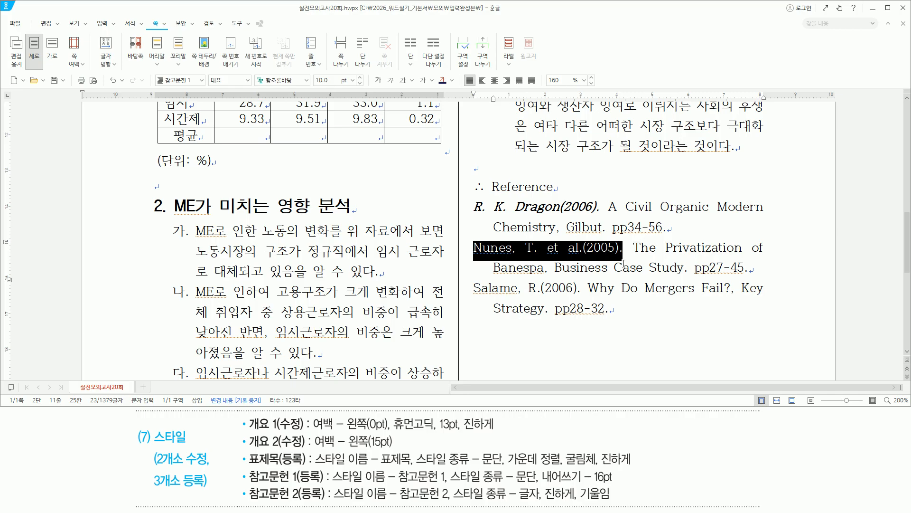
click(202, 81)
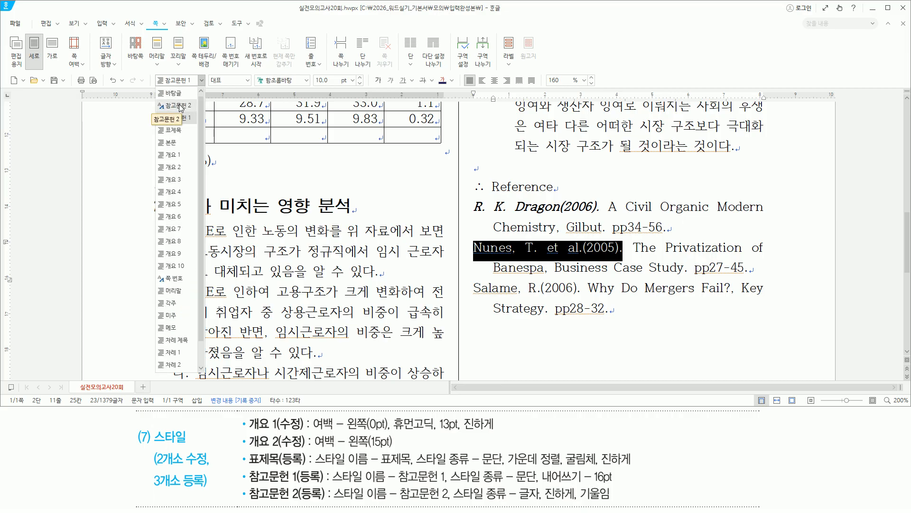
click(180, 106)
drag(474, 288, 580, 287)
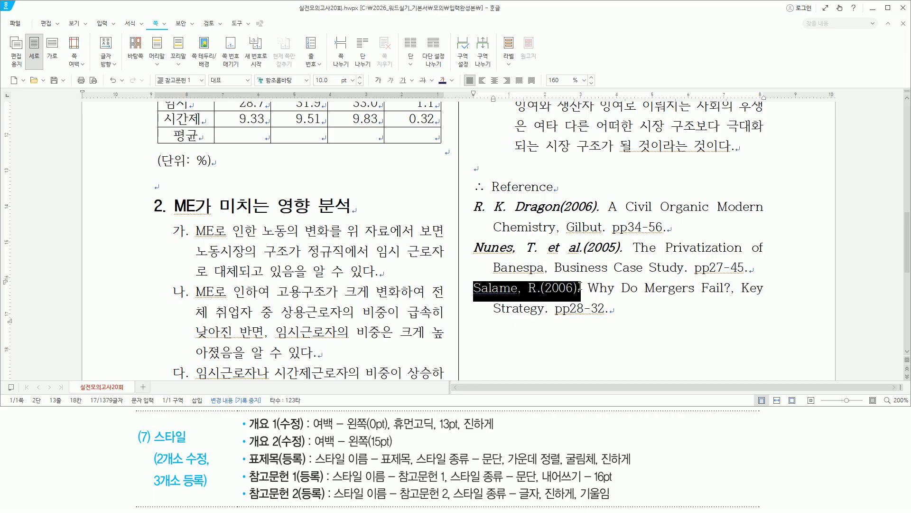
click(201, 80)
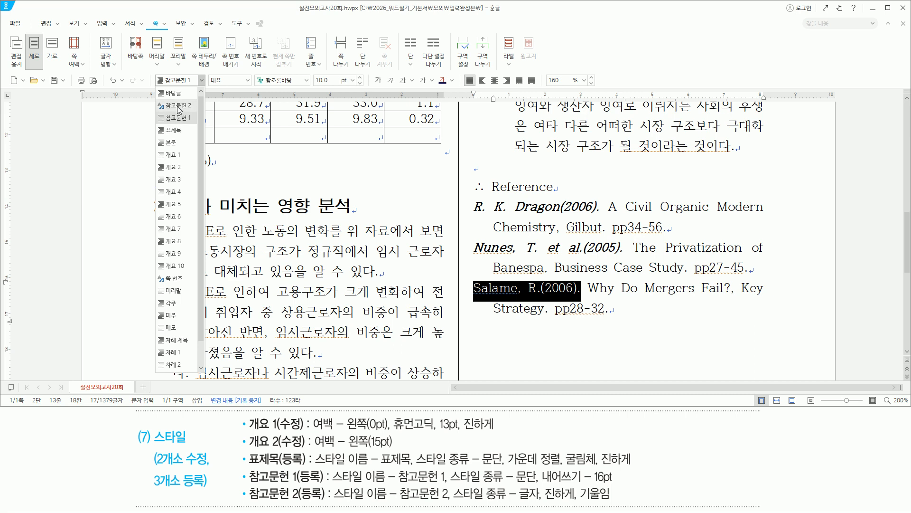
click(179, 105)
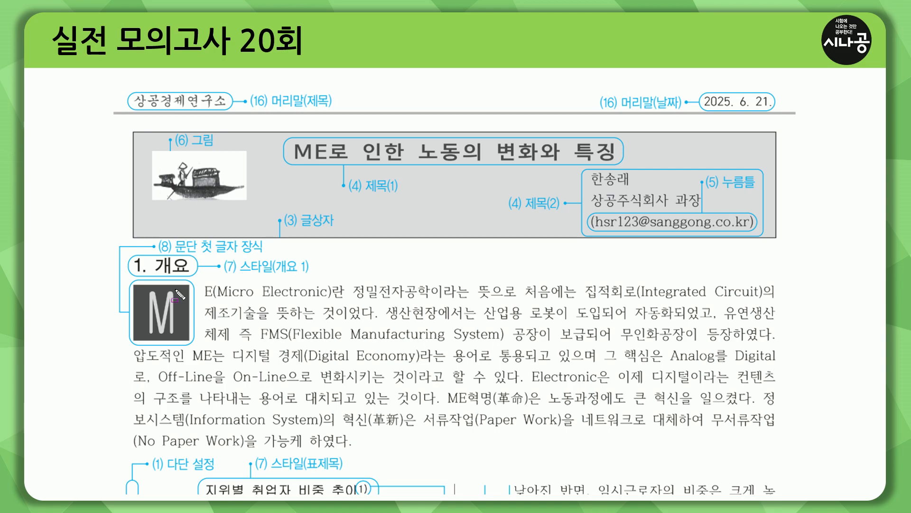
drag(125, 274, 310, 275)
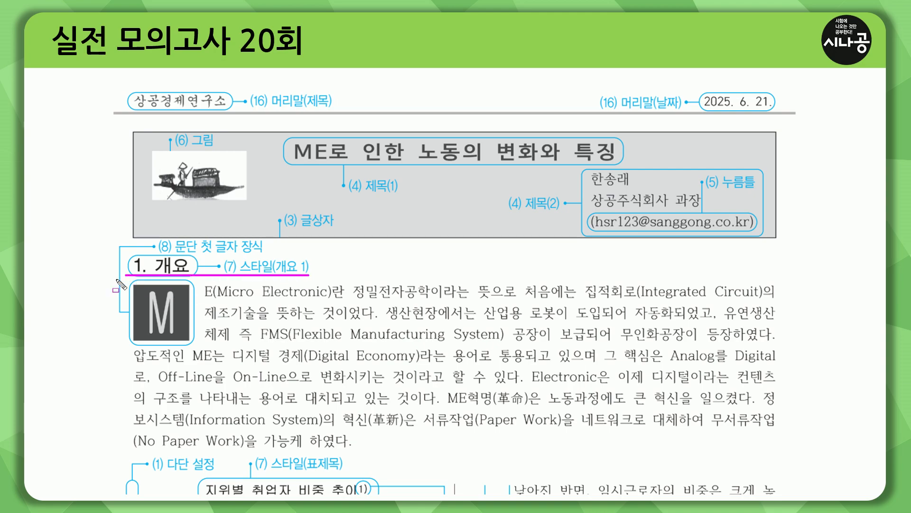
drag(134, 284, 191, 344)
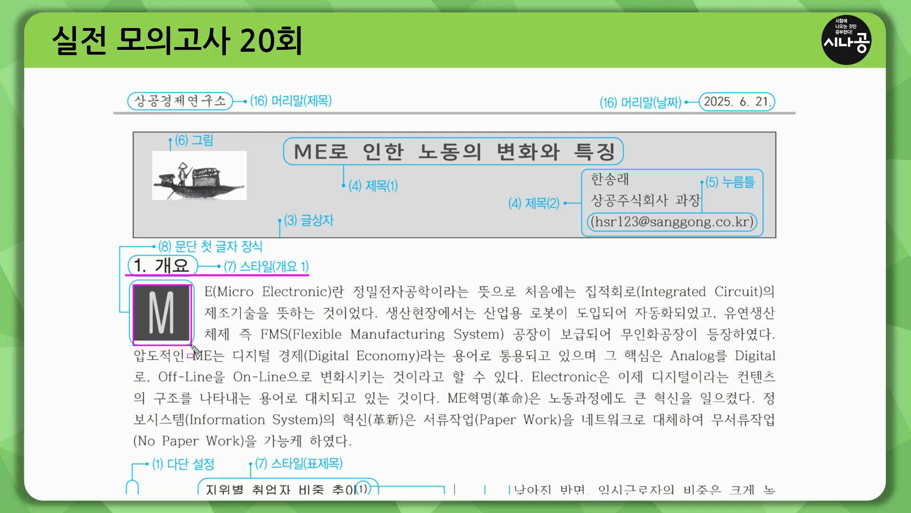
mouse_move(170, 235)
mouse_down()
mouse_move(278, 266)
mouse_move(271, 258)
mouse_up()
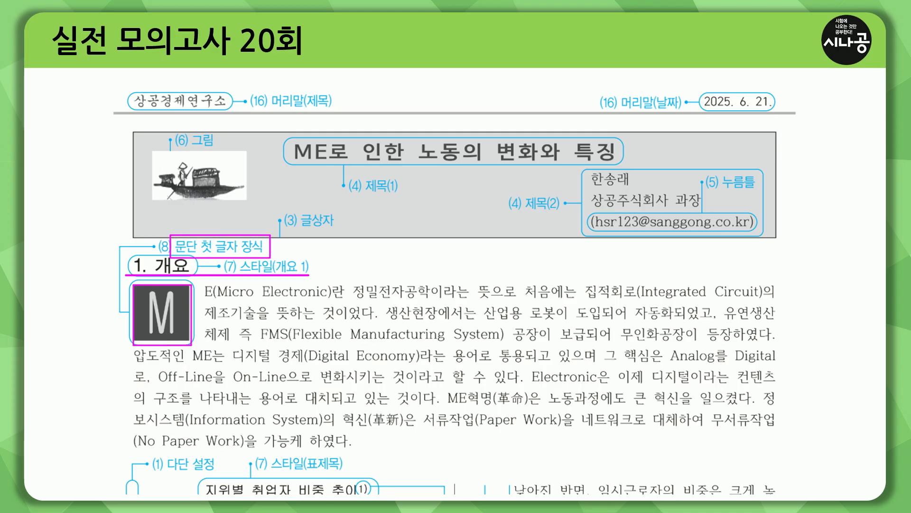
key(Escape)
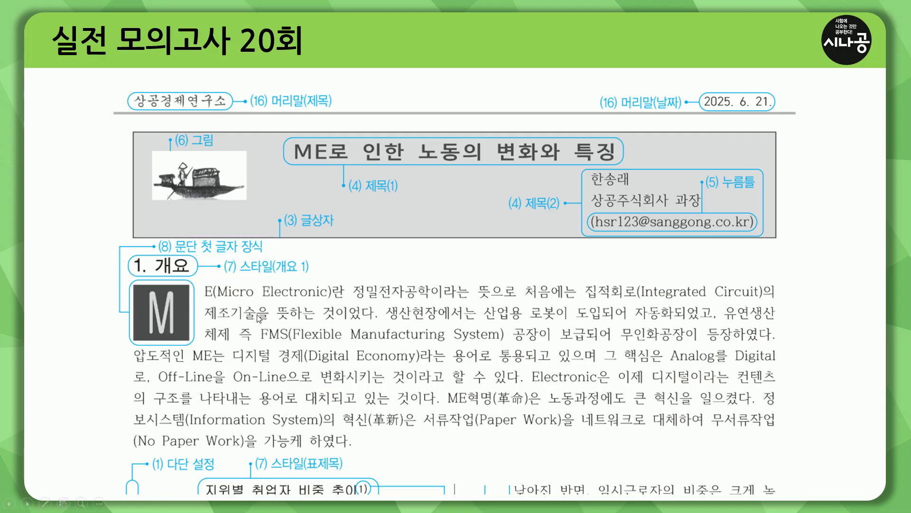
key(ctrl+p)
drag(49, 383, 75, 384)
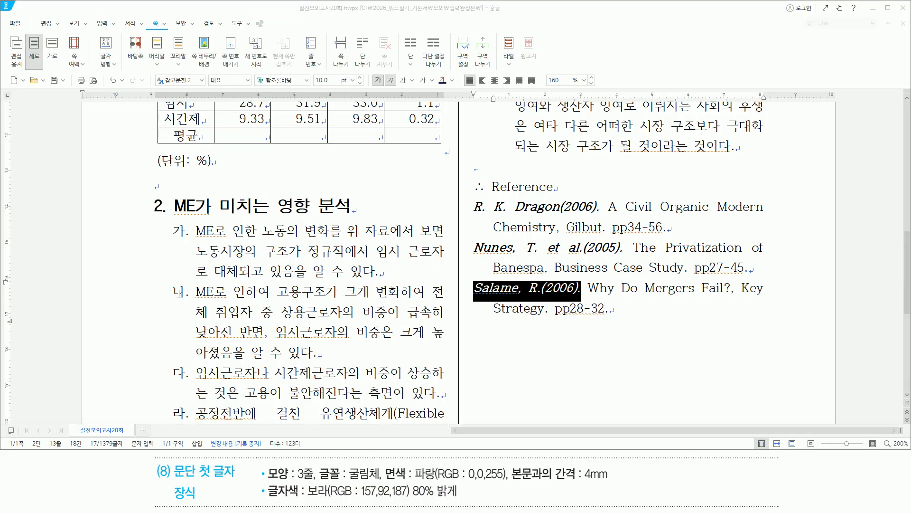
Step: Place the cursor before the first paragraph and choose a 3-line drop cap shape
scroll(183, 293, up, 3)
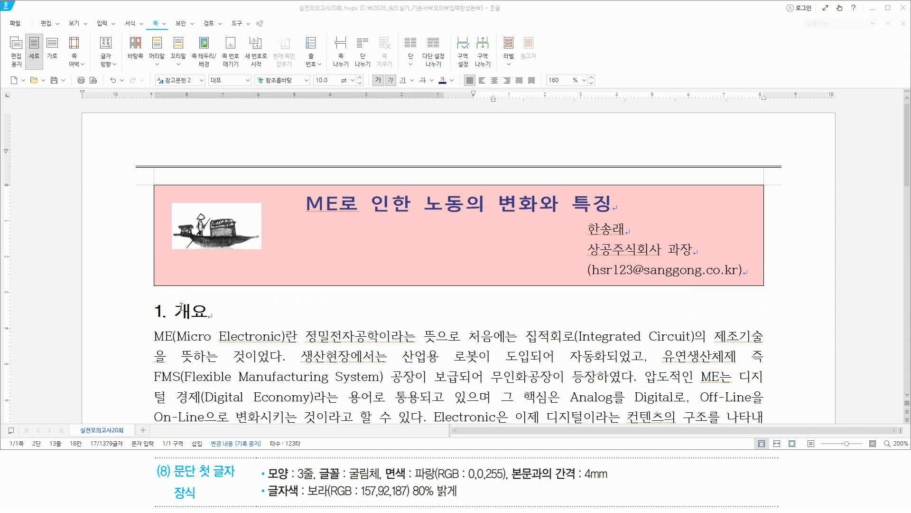
click(157, 339)
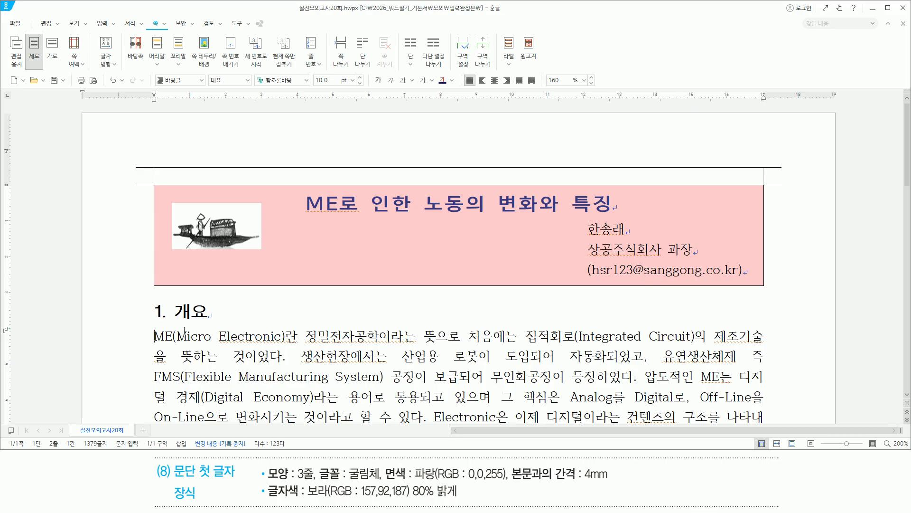
key(alt)
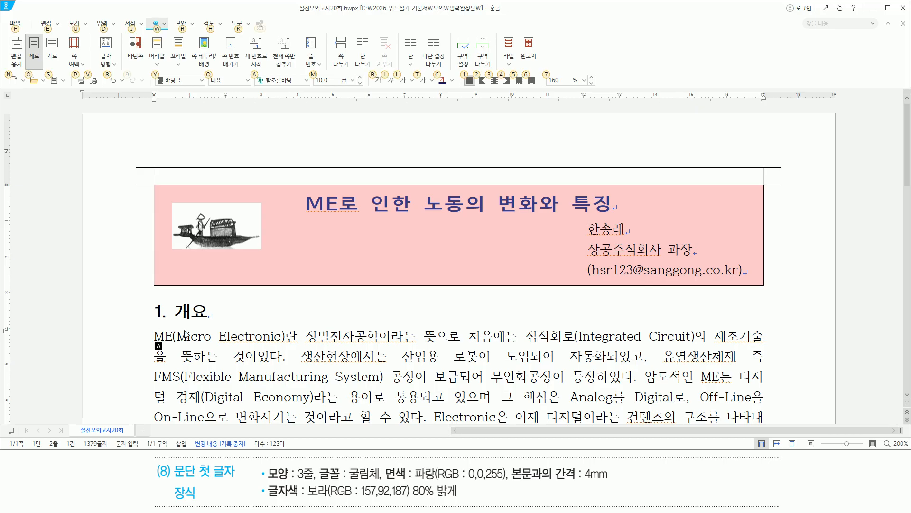
key(j)
key(a)
key(3)
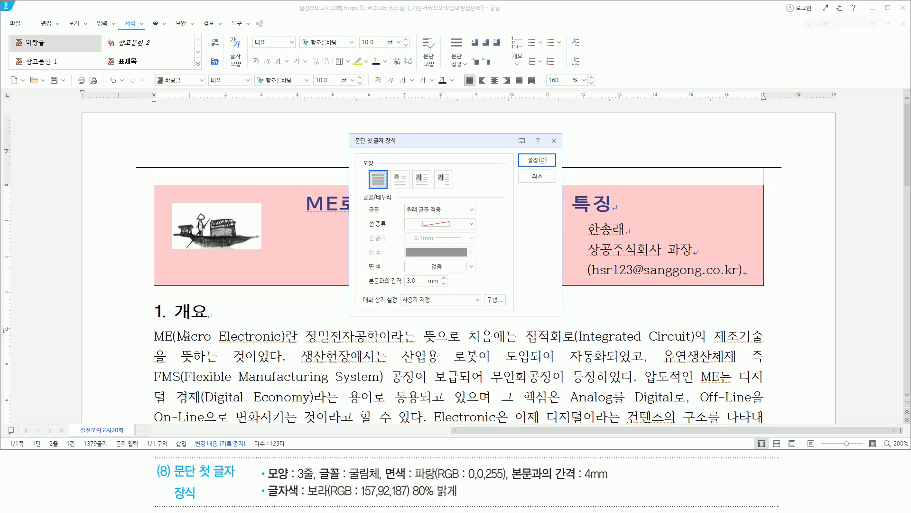
mouse_move(348, 133)
mouse_down()
mouse_move(460, 246)
mouse_move(560, 314)
mouse_up()
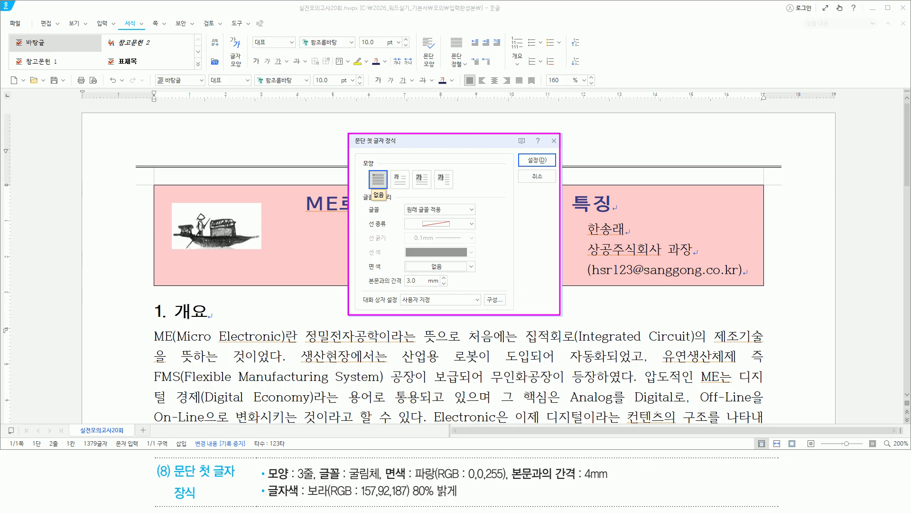
drag(267, 481, 315, 481)
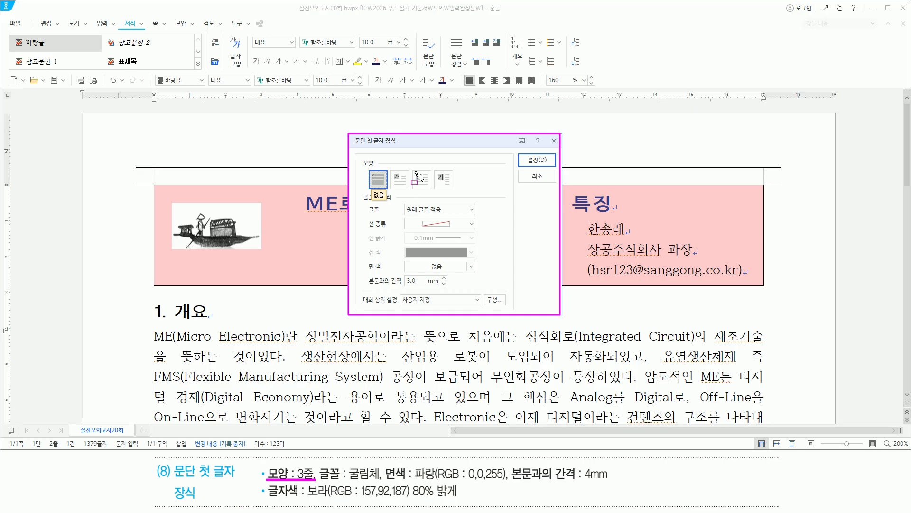
key(Escape)
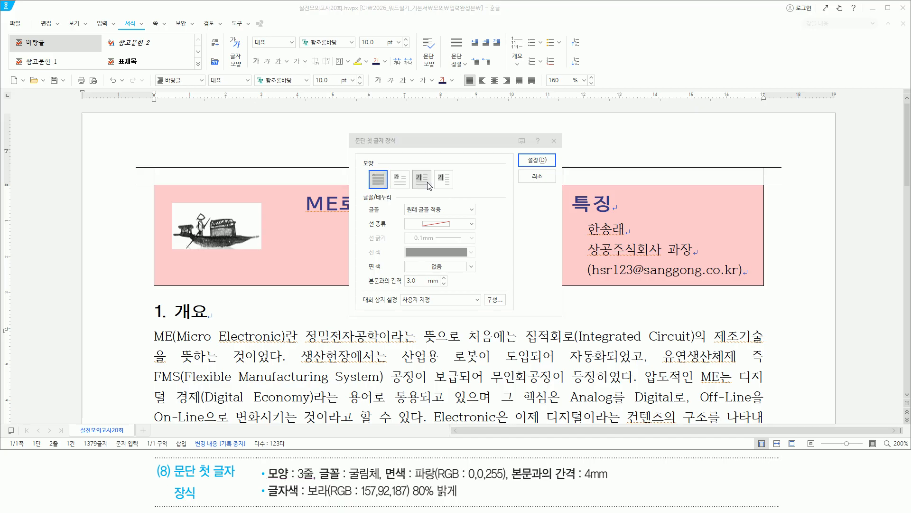
click(429, 184)
drag(317, 480, 378, 480)
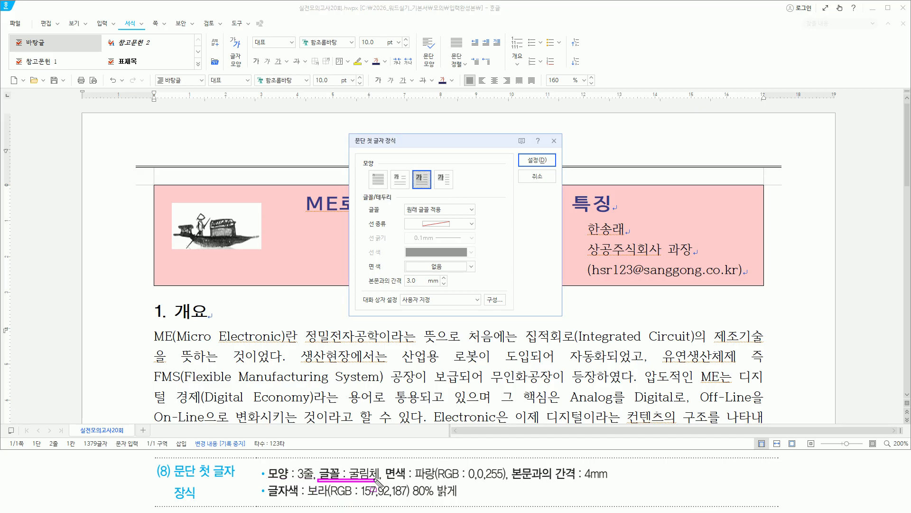
key(Escape)
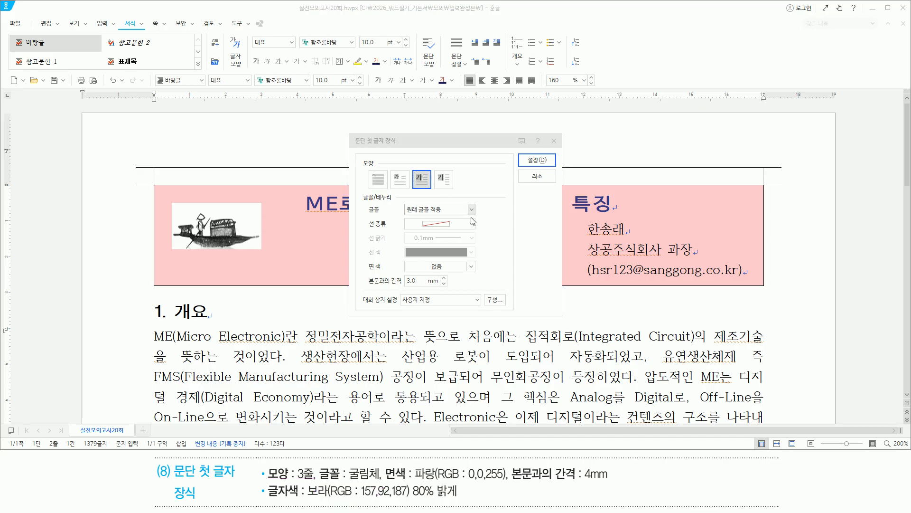
Step: Give the drop cap 굴림체 font, blue fill and a 4.0 mm gap from text, then apply
click(472, 210)
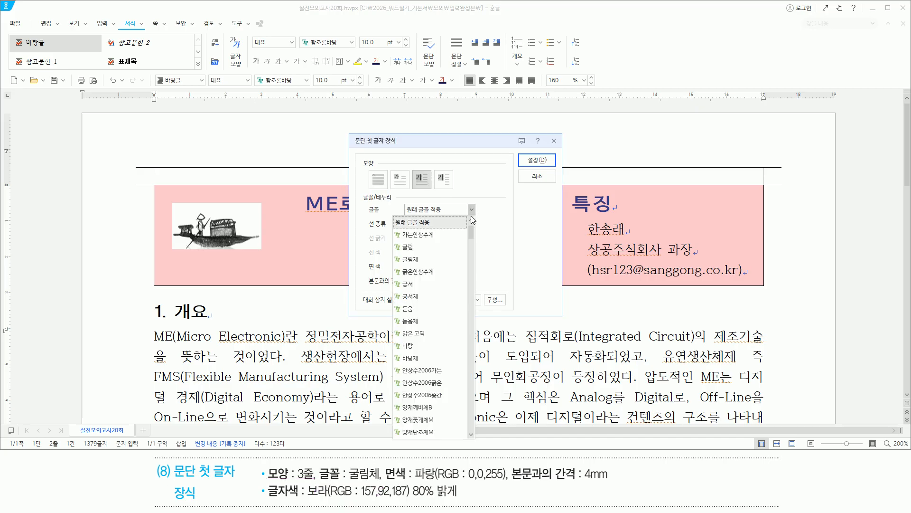
click(426, 260)
drag(380, 482, 502, 482)
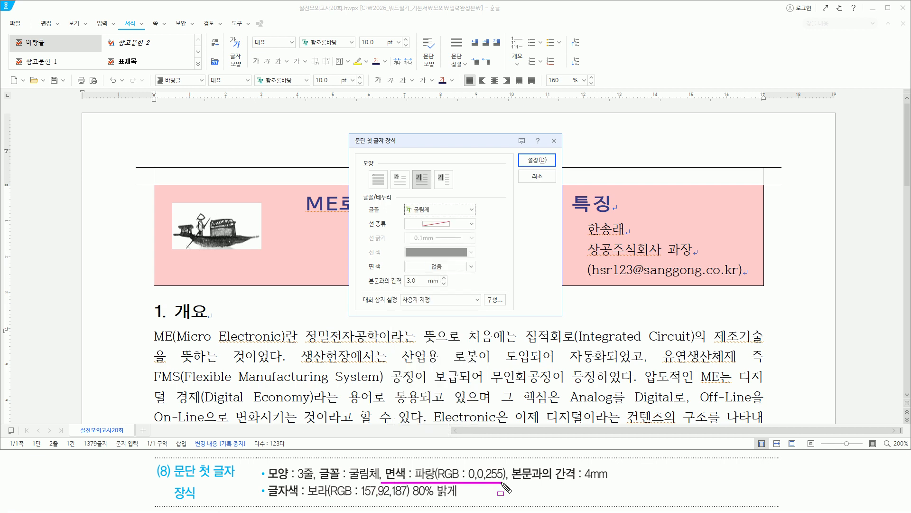
click(472, 267)
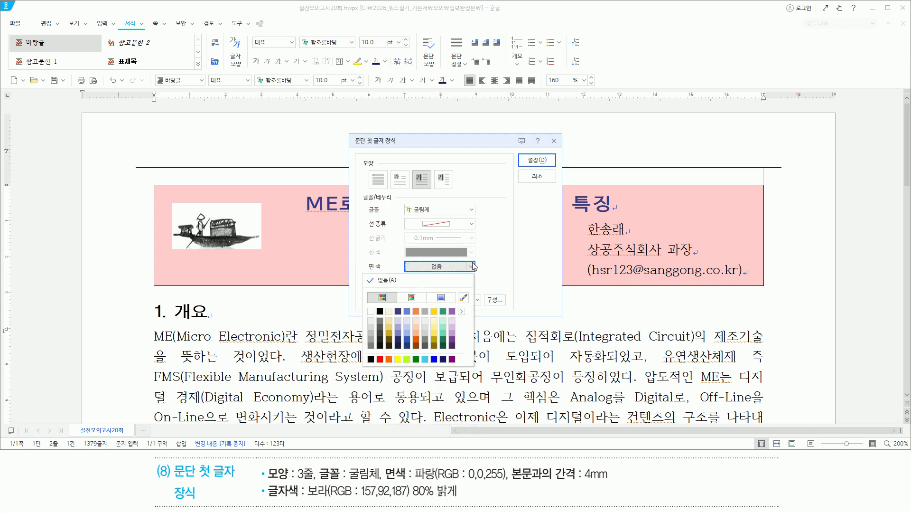
click(434, 359)
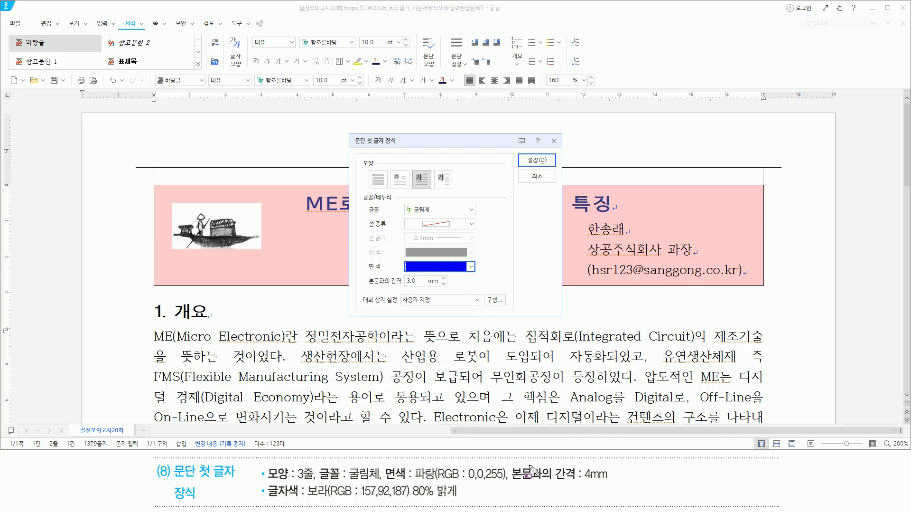
drag(512, 481, 612, 480)
key(Escape)
click(443, 278)
drag(392, 287, 441, 287)
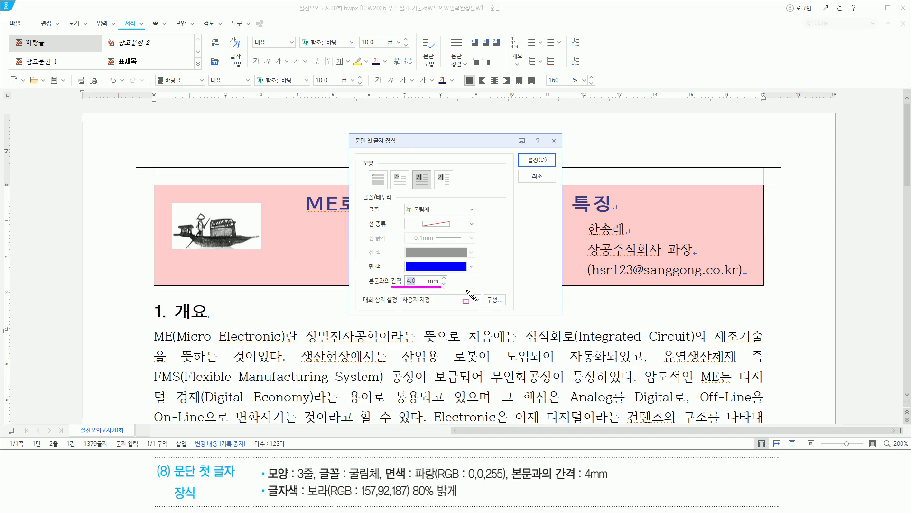
drag(522, 169, 559, 152)
key(Escape)
click(537, 160)
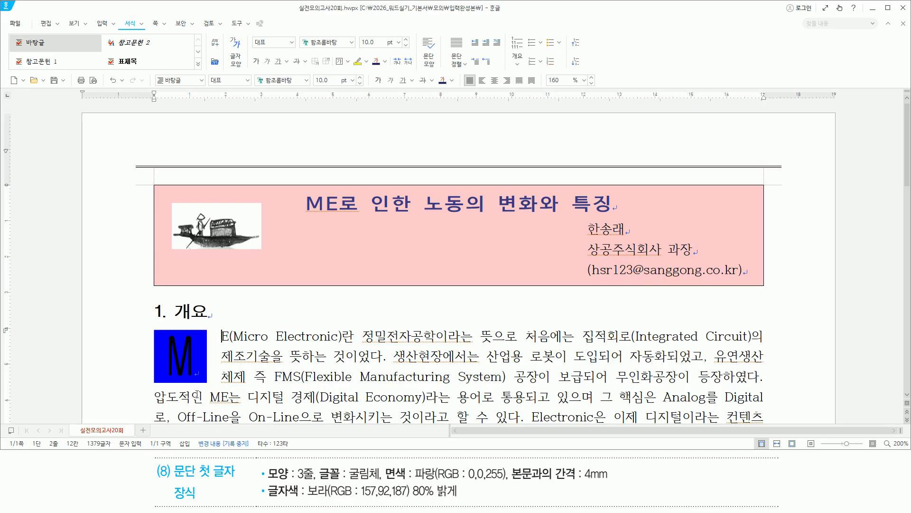
Step: Select the drop-cap M and set its letter colour to 보라 80% 밝게
mouse_move(263, 482)
mouse_down()
mouse_move(302, 504)
mouse_move(460, 502)
mouse_up()
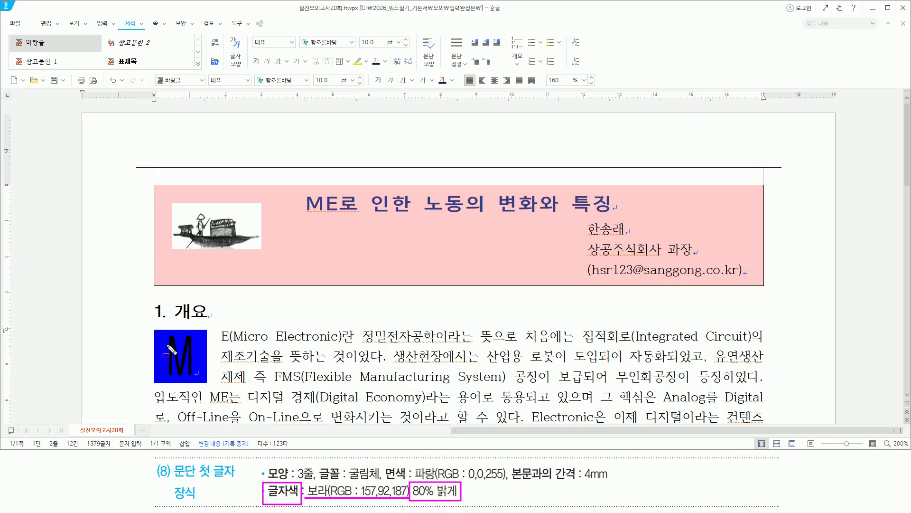
drag(162, 345, 163, 369)
mouse_move(198, 342)
mouse_down()
mouse_move(198, 377)
mouse_move(167, 356)
mouse_move(195, 356)
mouse_up()
key(Escape)
key(F12)
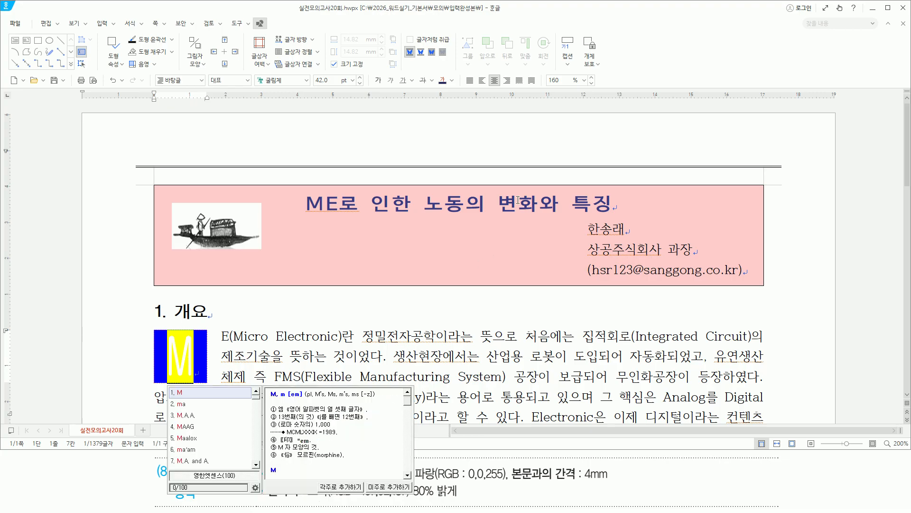
drag(434, 71, 459, 98)
click(452, 80)
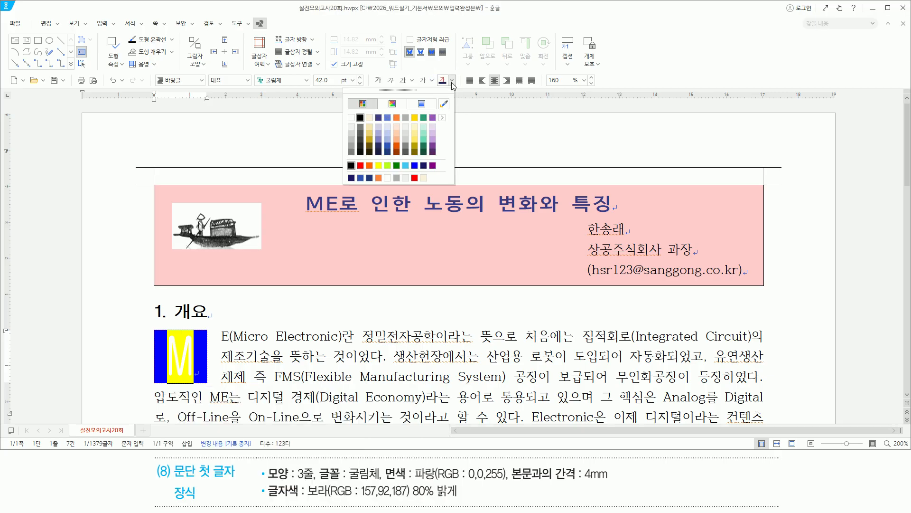
click(433, 128)
key(ctrl+2)
mouse_move(226, 330)
mouse_down()
mouse_move(242, 359)
mouse_move(480, 378)
mouse_up()
key(Escape)
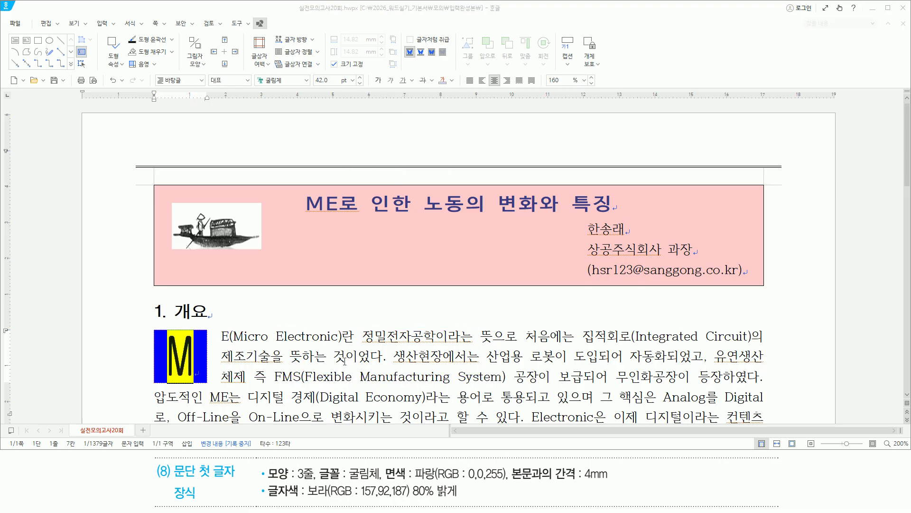
click(340, 356)
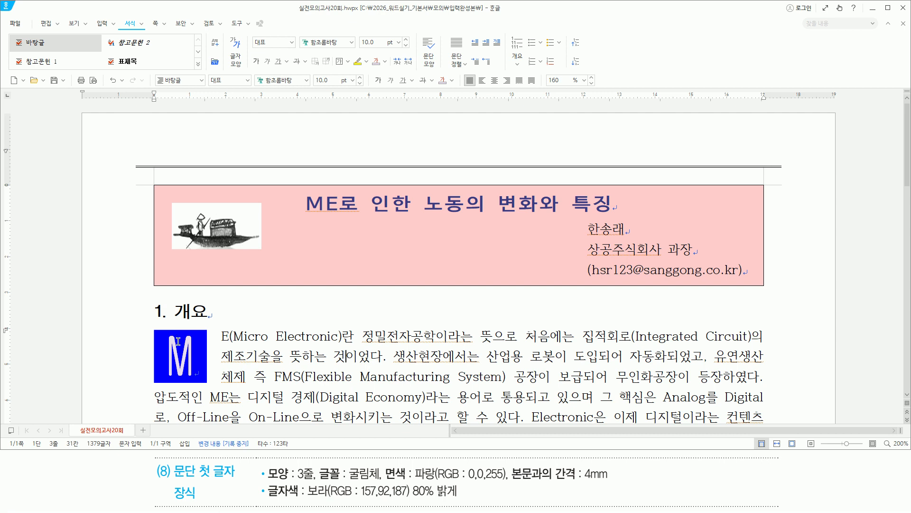
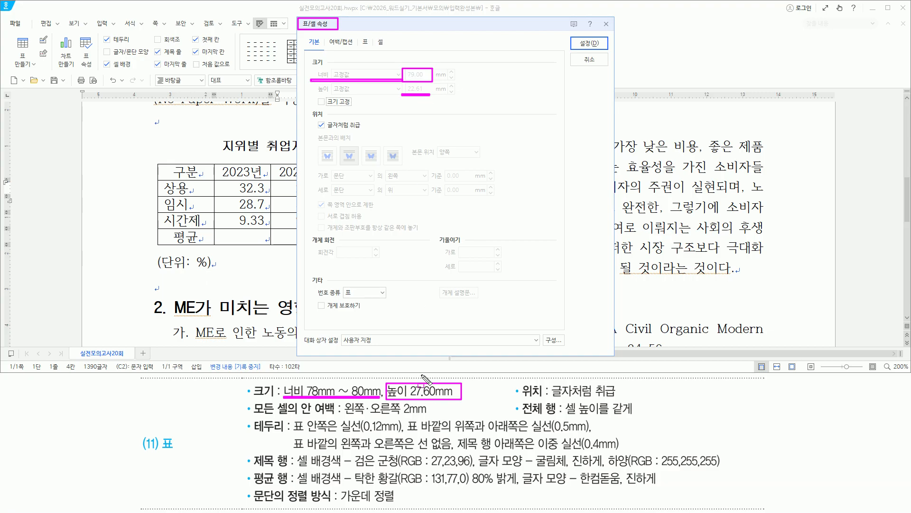
Step: Review the employment-share table's size fields and Treat as character option in Table/Cell Properties
drag(552, 397, 619, 398)
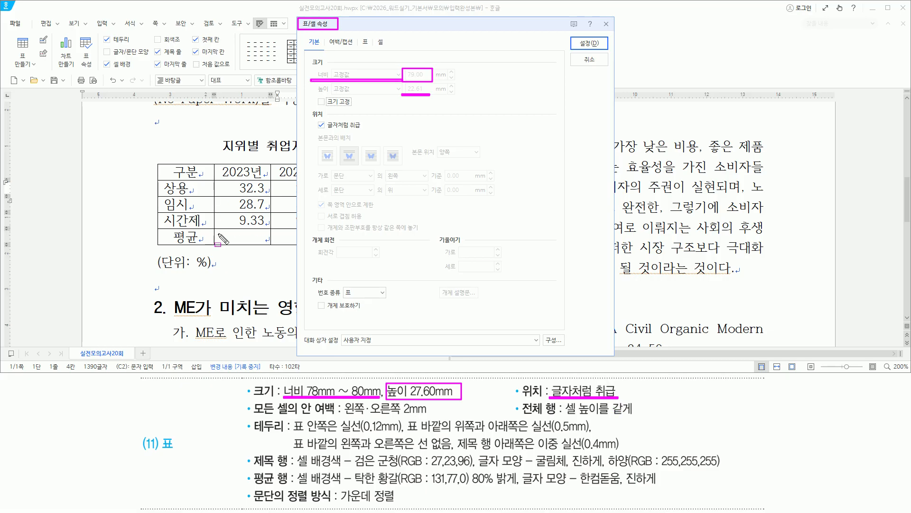
drag(315, 129, 365, 129)
drag(250, 401, 336, 416)
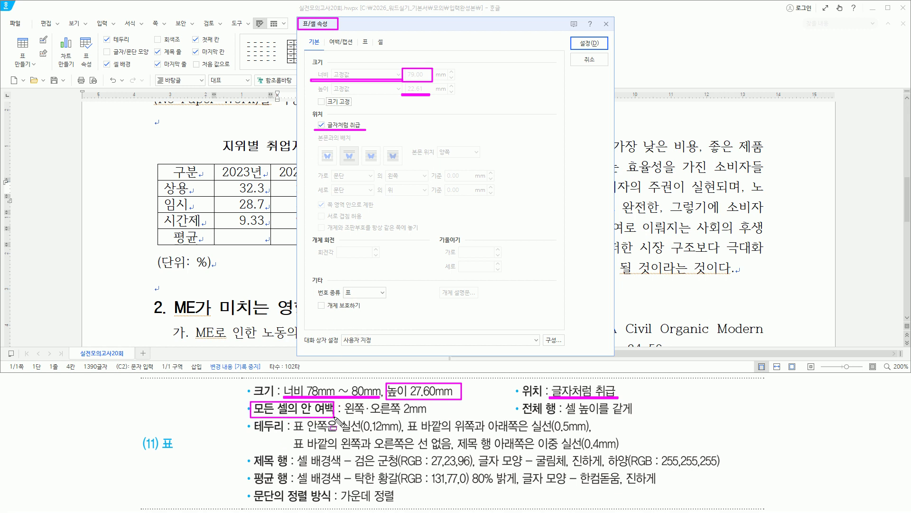
drag(357, 33, 371, 49)
Step: Set the table's left and right cell inner margins to 2 mm
click(366, 43)
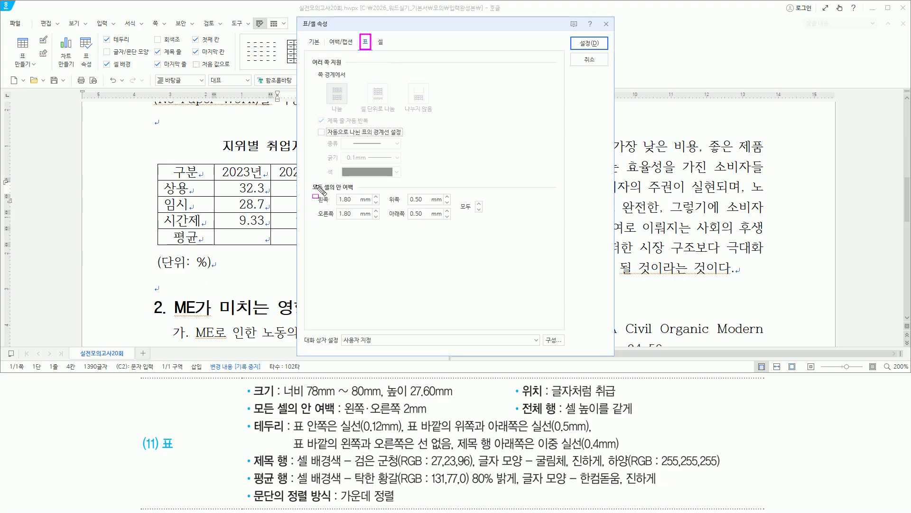
mouse_move(307, 181)
mouse_down()
mouse_move(480, 237)
mouse_move(485, 227)
mouse_up()
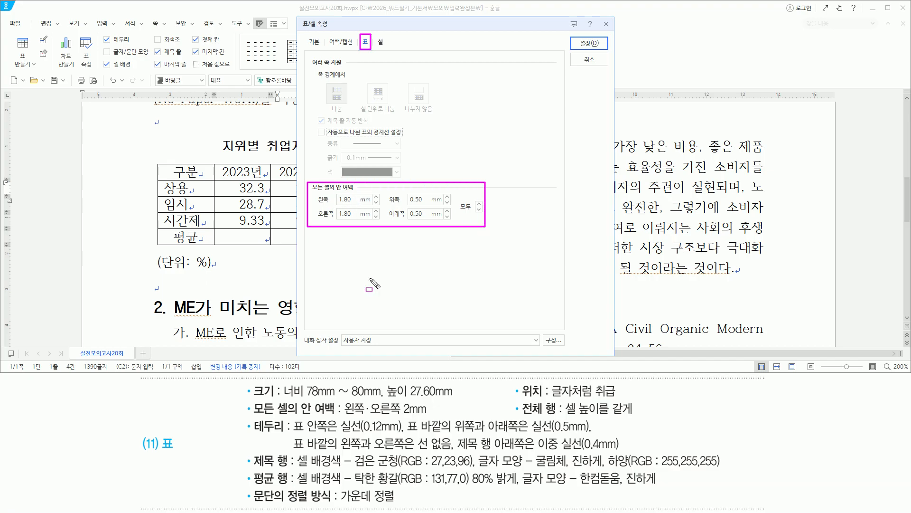
drag(345, 414, 428, 414)
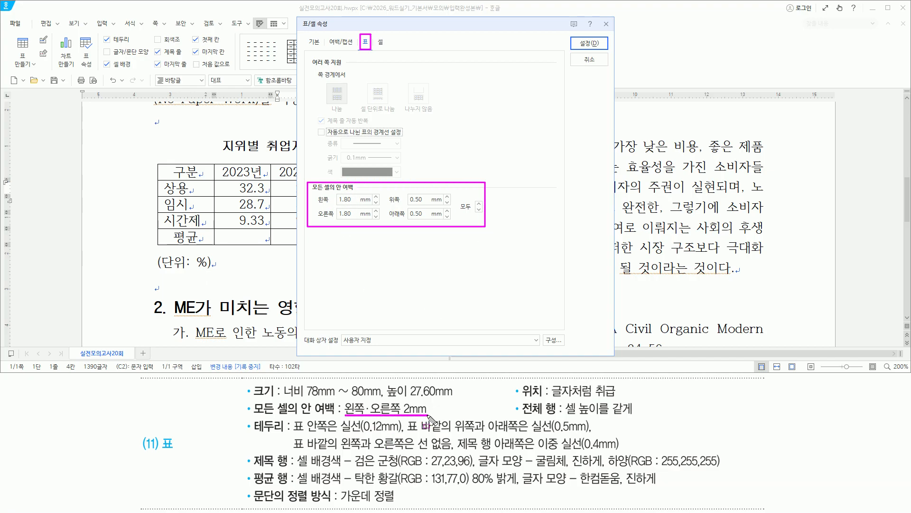
key(Escape)
double_click(349, 200)
text(2)
double_click(350, 216)
text(2)
drag(308, 181, 380, 226)
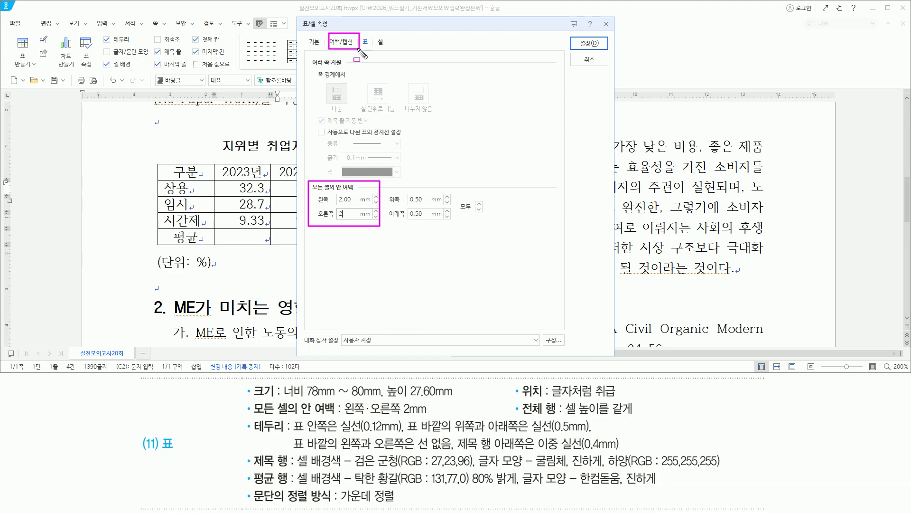
Step: Place the (단위: %) caption top-centre above the table and apply the settings
click(341, 41)
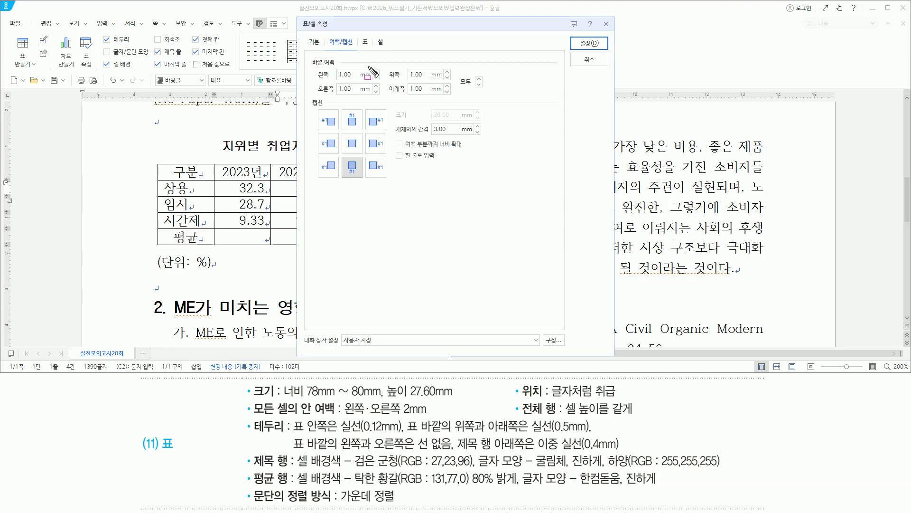
drag(155, 271, 216, 271)
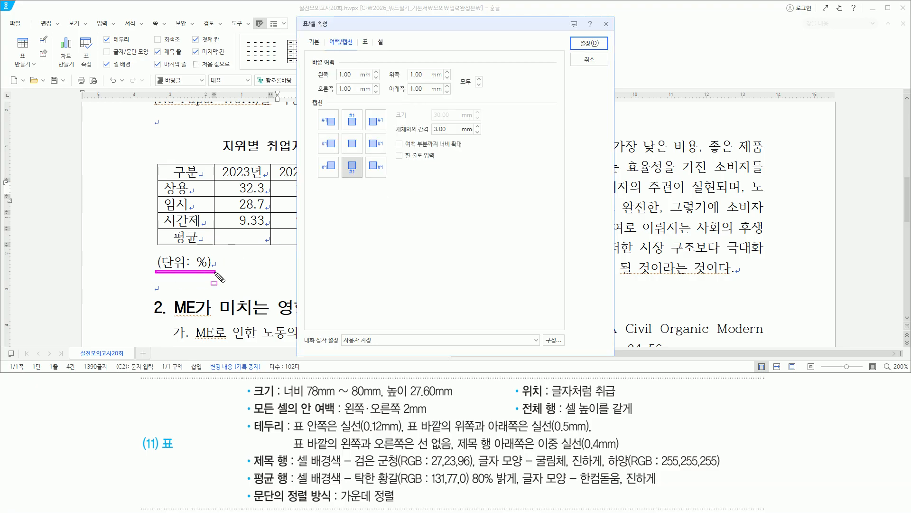
click(353, 122)
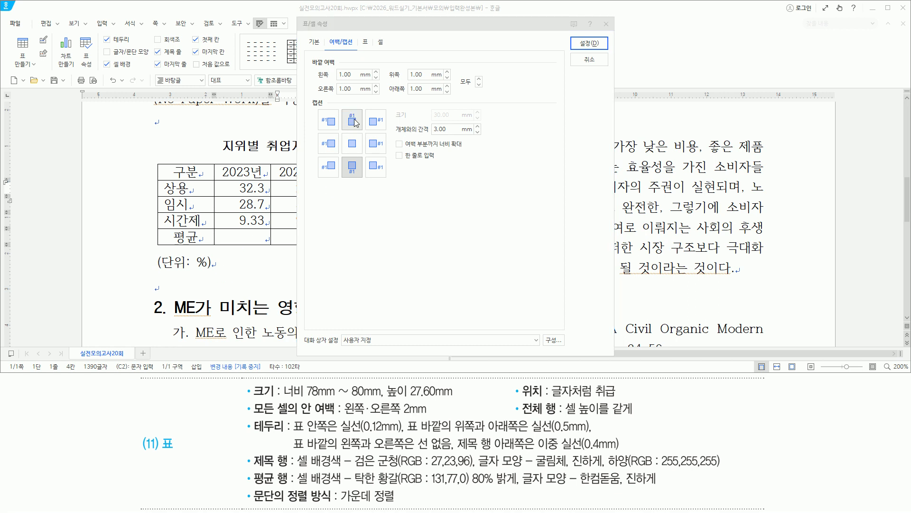
click(354, 122)
drag(343, 108, 362, 129)
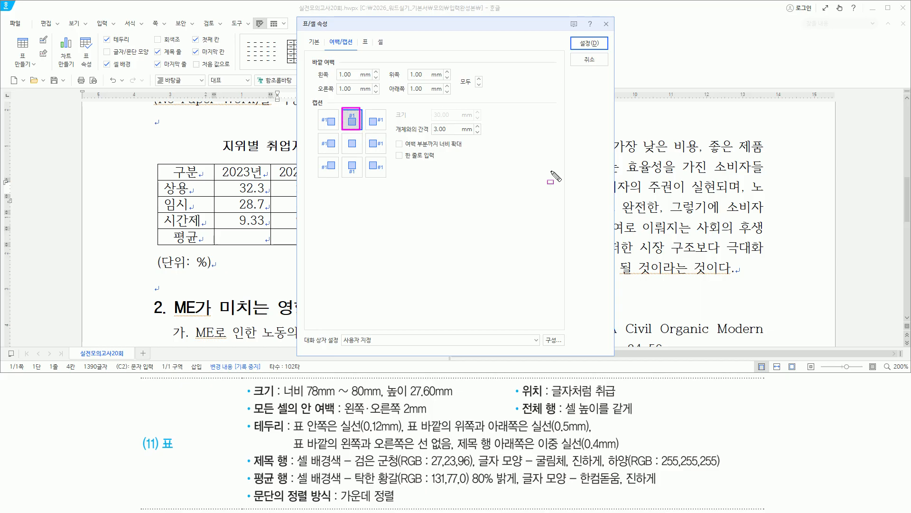
drag(576, 37, 605, 53)
key(Escape)
click(590, 44)
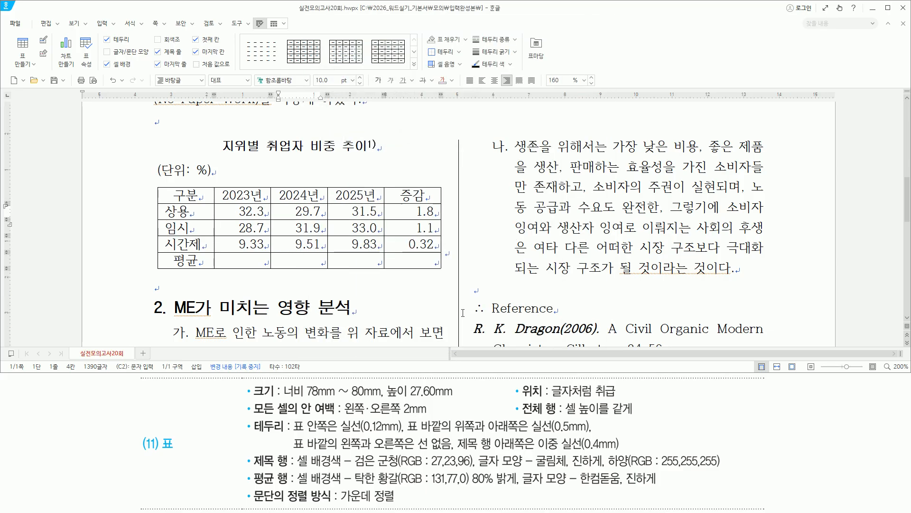
Step: Select every table cell and stretch all rows taller with Ctrl+Down
drag(156, 162, 214, 179)
key(Escape)
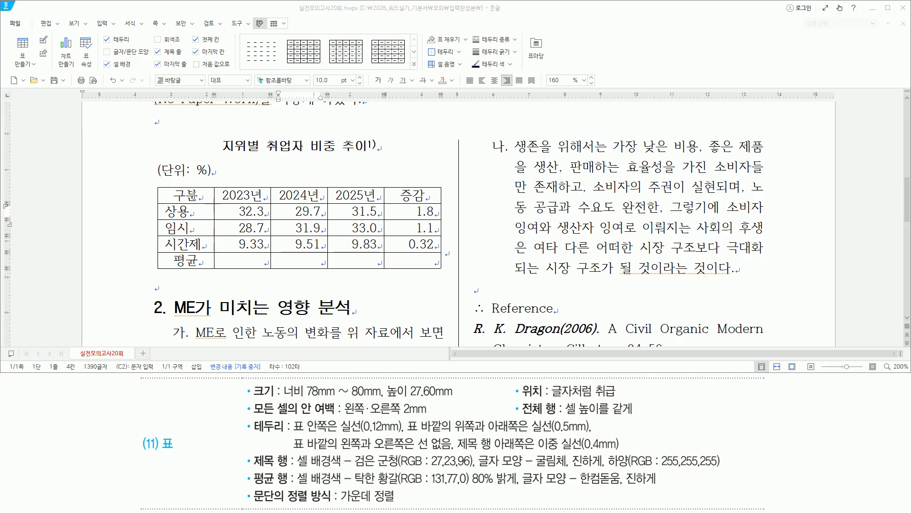
drag(180, 195, 428, 267)
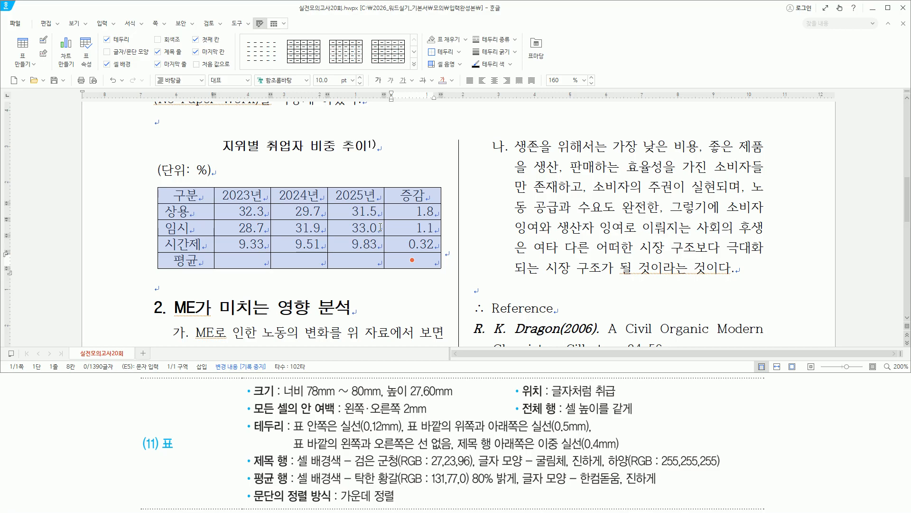
key(ctrl+Down)
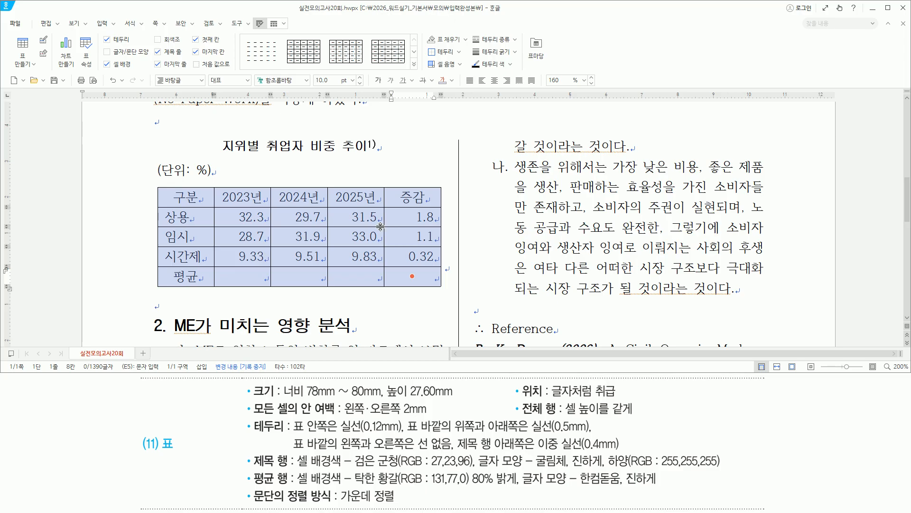
Step: Check the table's overall height in Table Properties, then cancel without changes
key(p)
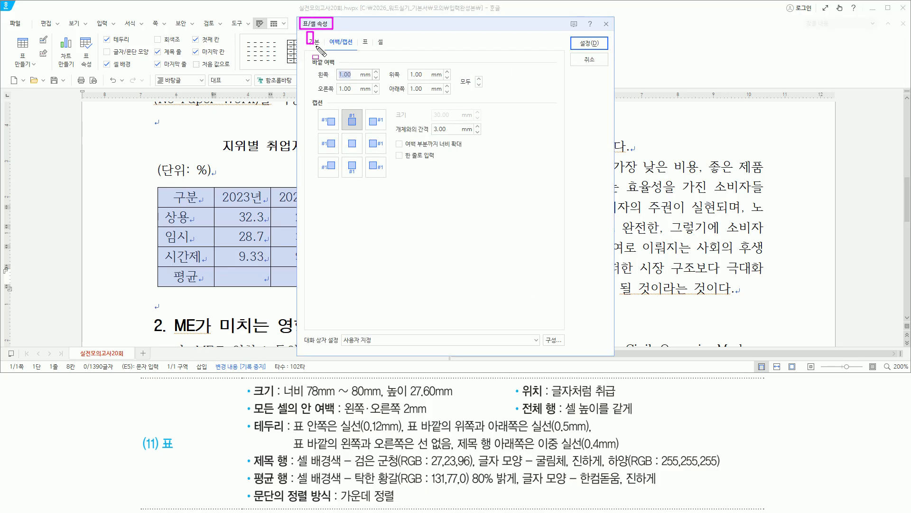
click(316, 46)
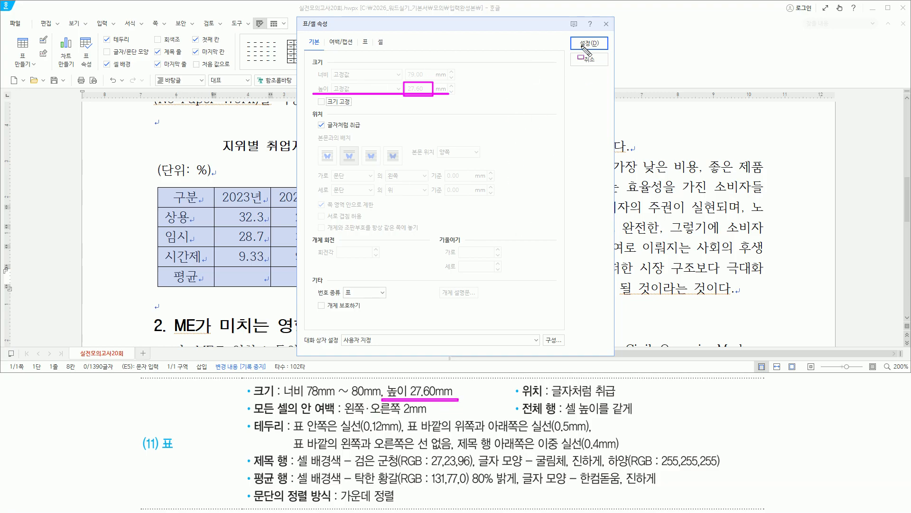
mouse_move(579, 38)
mouse_down()
mouse_move(599, 48)
mouse_move(604, 64)
mouse_up()
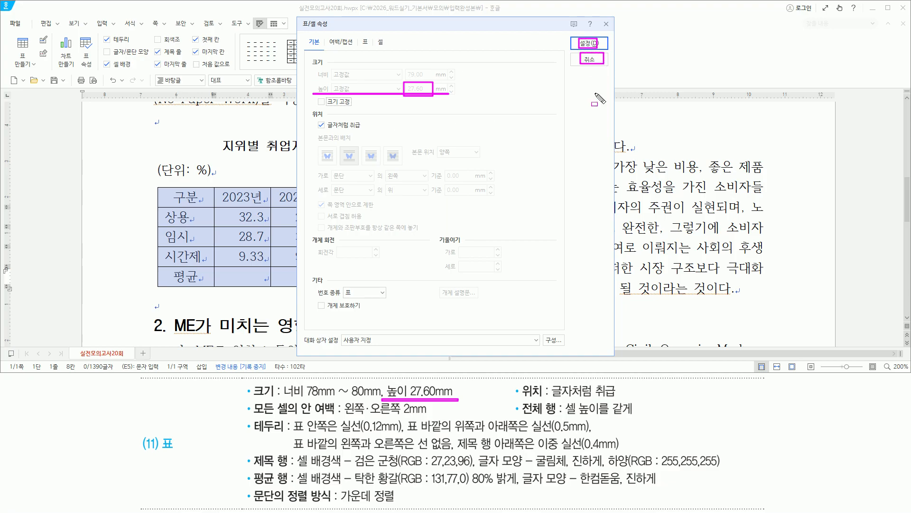
key(Escape)
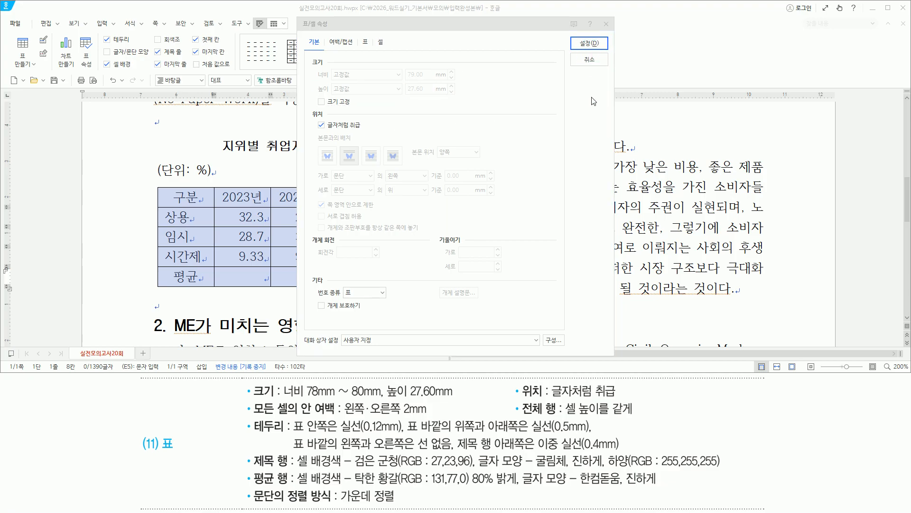
click(588, 60)
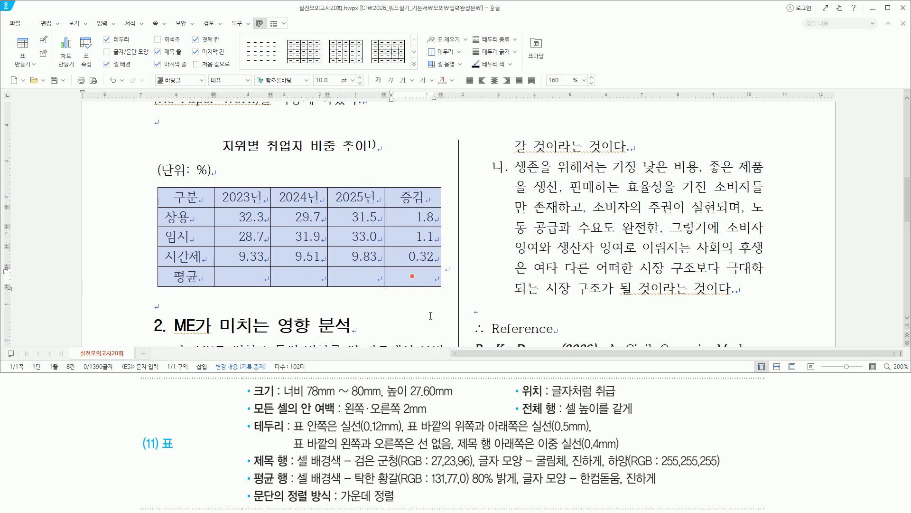
drag(517, 416, 635, 418)
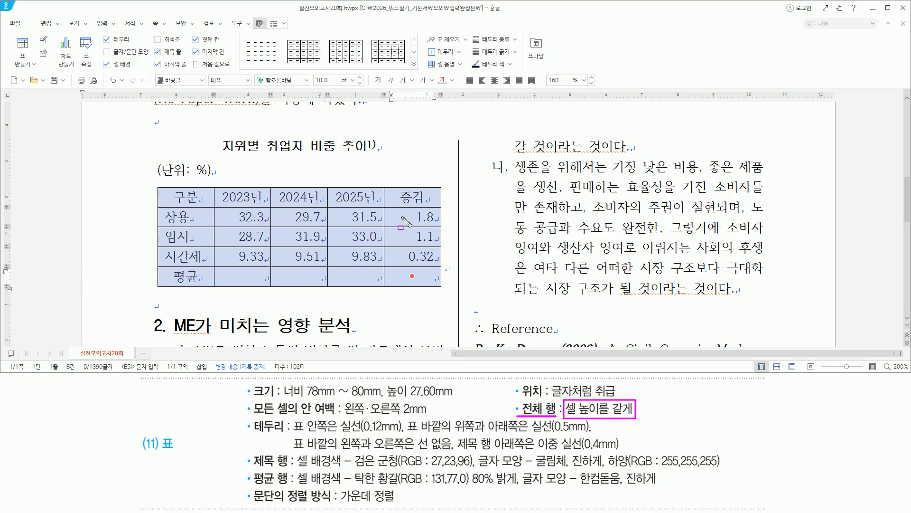
key(Escape)
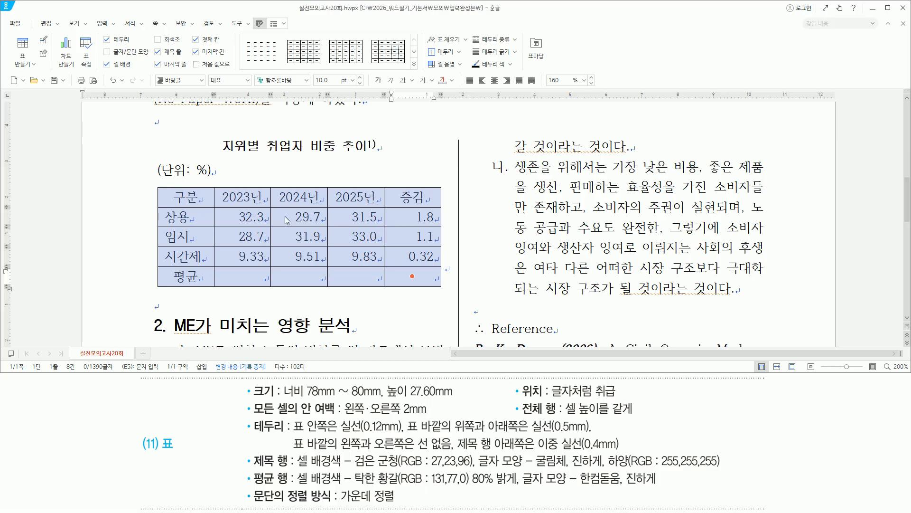
Step: Equalize all selected row heights with 셀 높이를 같게 from the context menu
right_click(285, 216)
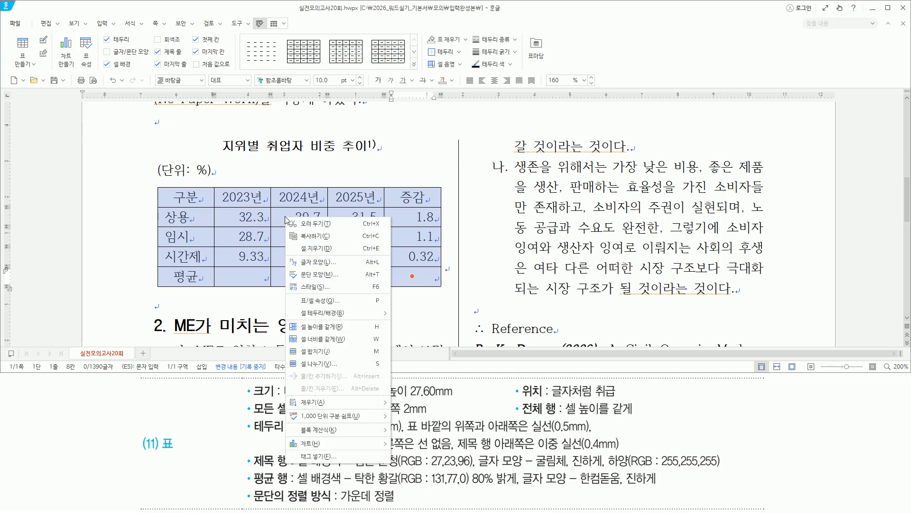
click(313, 326)
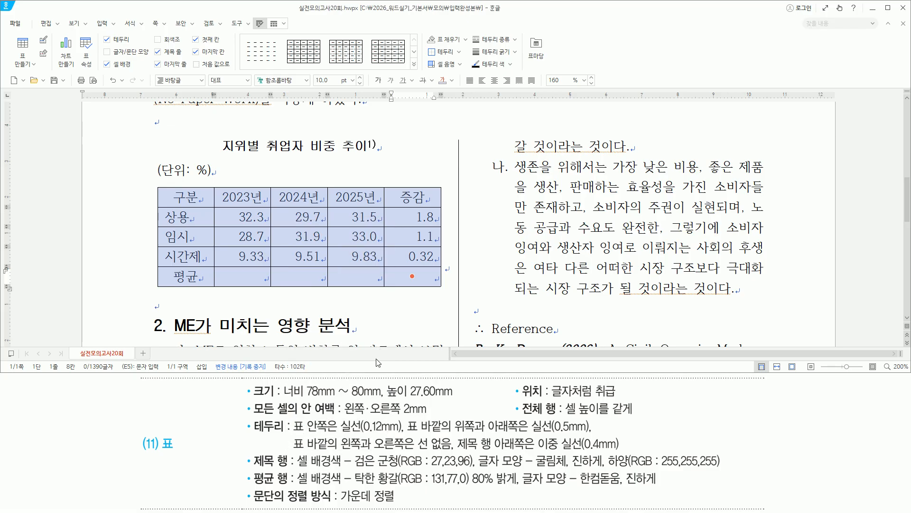
mouse_move(251, 418)
mouse_down()
mouse_move(286, 434)
mouse_move(405, 446)
mouse_move(406, 421)
mouse_up()
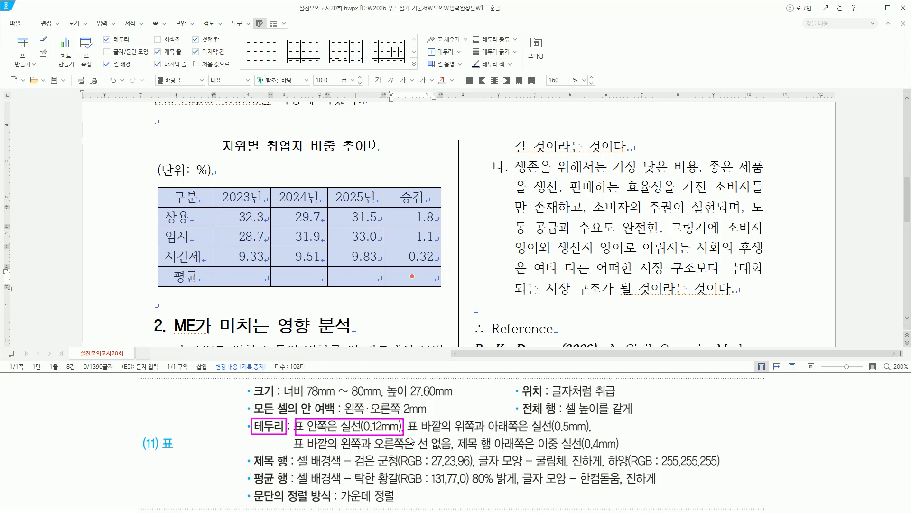
drag(407, 431, 593, 432)
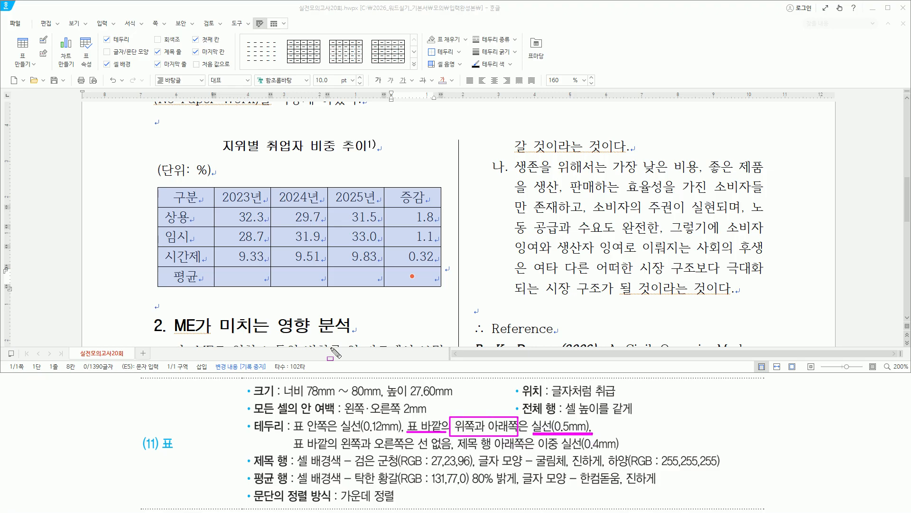
drag(160, 187, 439, 186)
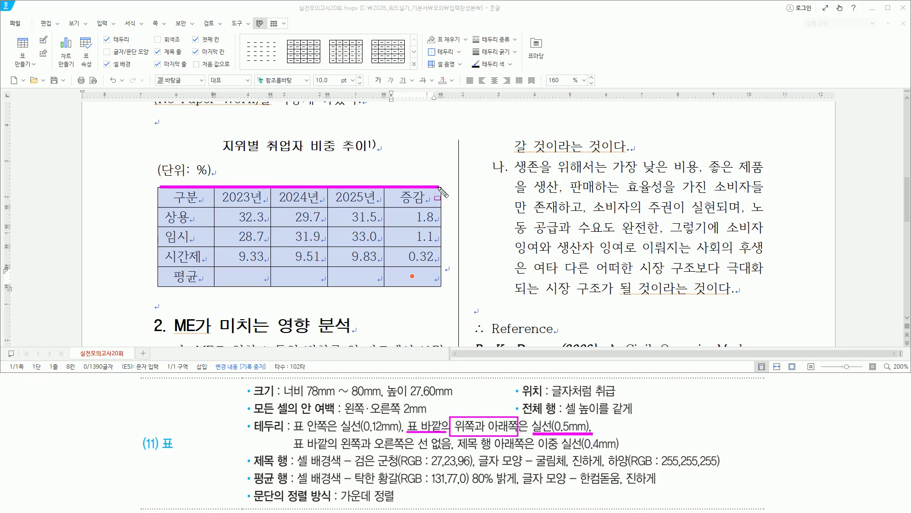
drag(159, 287, 439, 287)
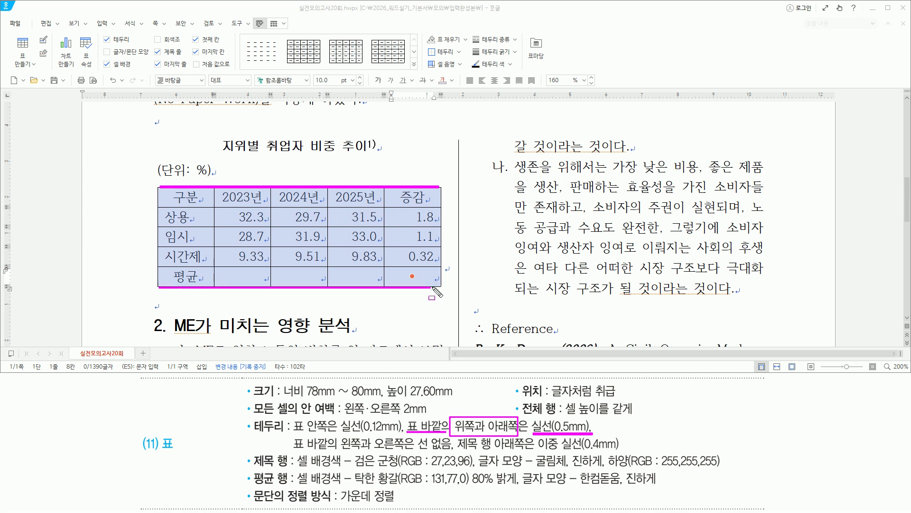
key(Escape)
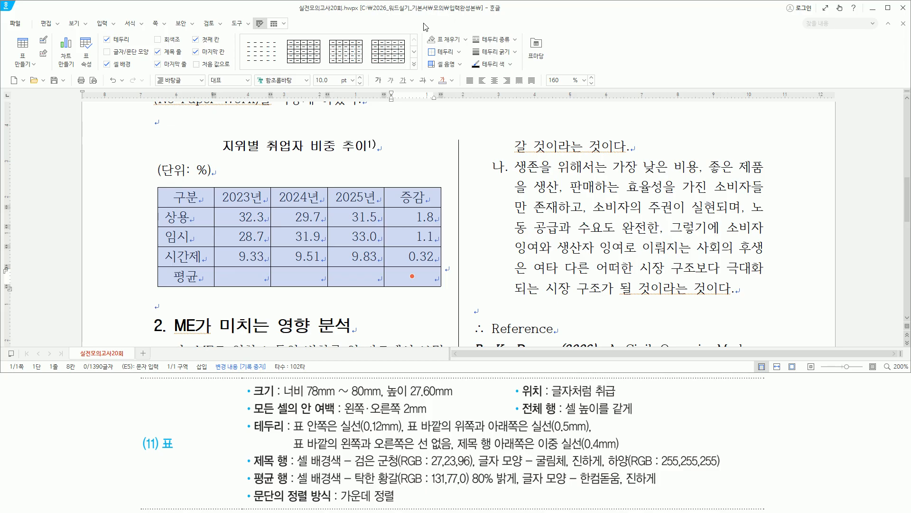
key(l)
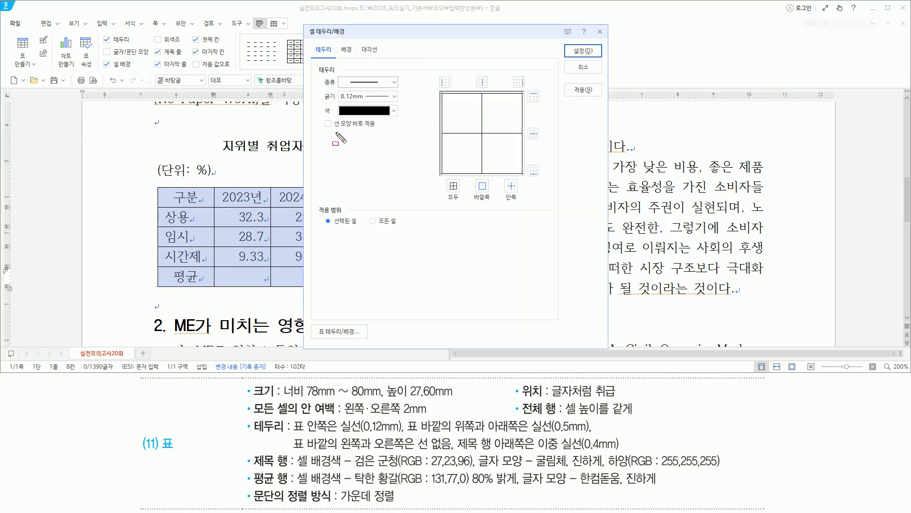
Step: Apply 0.5mm solid borders to the table's top and bottom outer edges
drag(333, 128, 375, 128)
drag(323, 118, 333, 130)
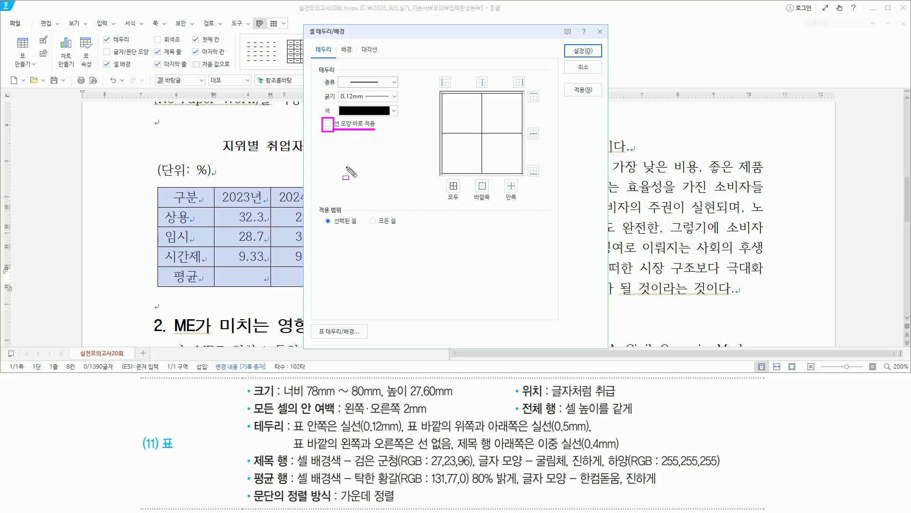
drag(337, 75, 402, 86)
key(Escape)
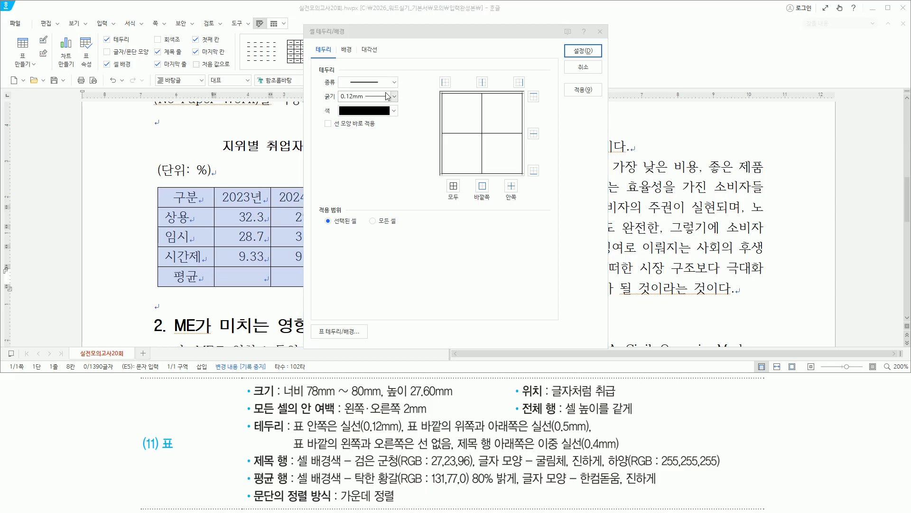
click(393, 97)
click(369, 201)
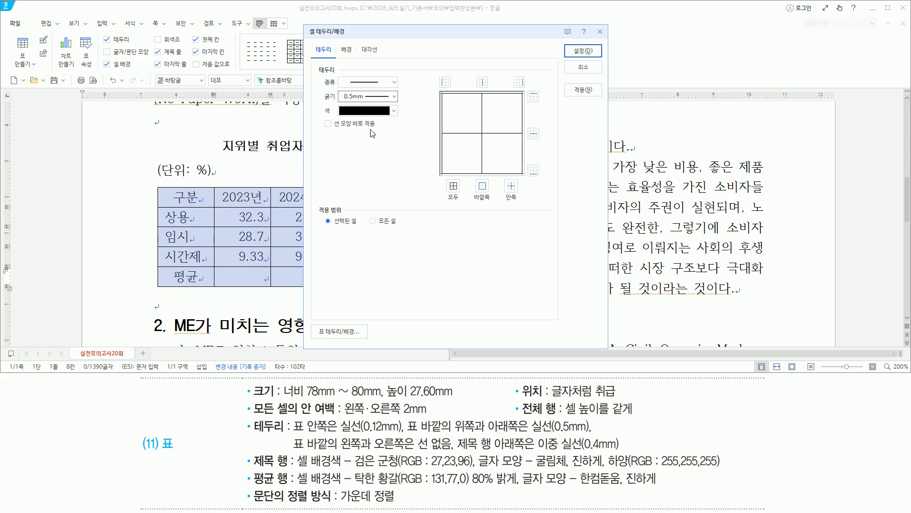
drag(338, 90, 385, 106)
drag(524, 87, 550, 102)
drag(524, 164, 551, 186)
key(Escape)
click(534, 170)
click(534, 97)
drag(569, 42, 603, 60)
key(Escape)
click(585, 51)
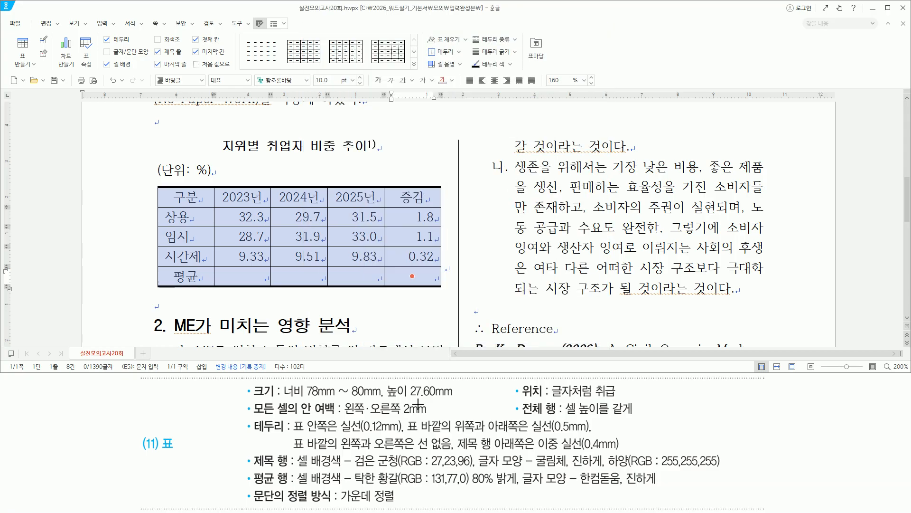
Step: Set the table's left and right outer borders to no line
drag(295, 449, 449, 450)
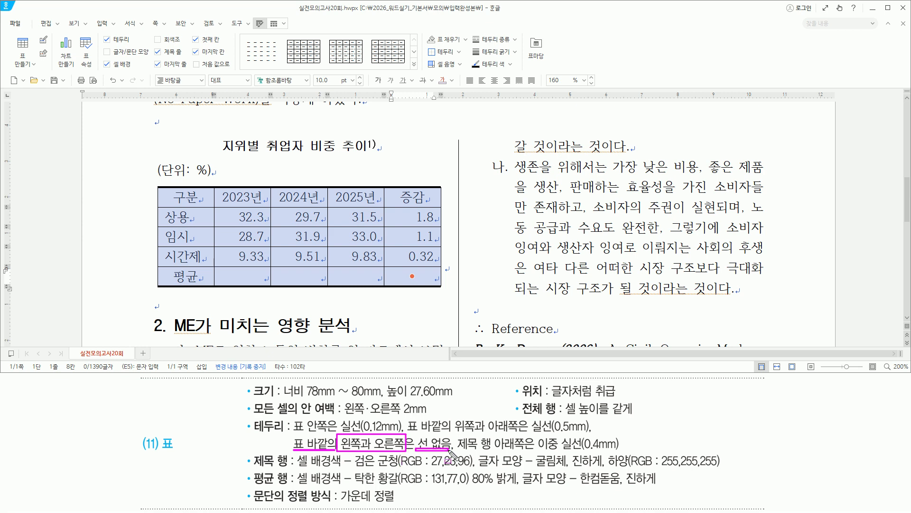
drag(159, 187, 159, 286)
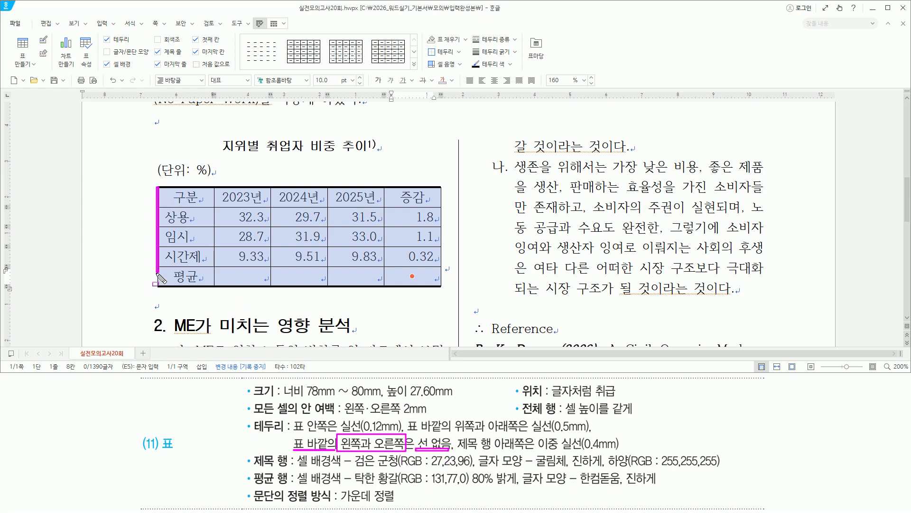
drag(440, 188, 440, 287)
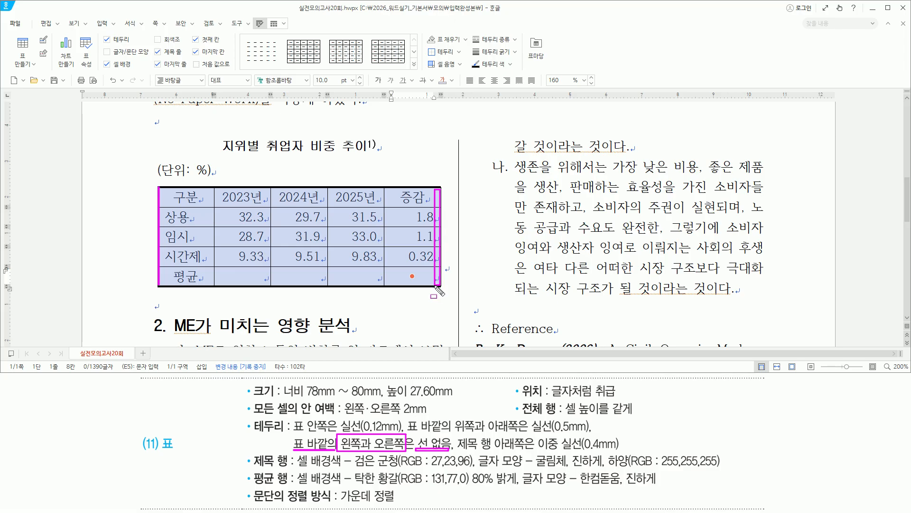
key(Escape)
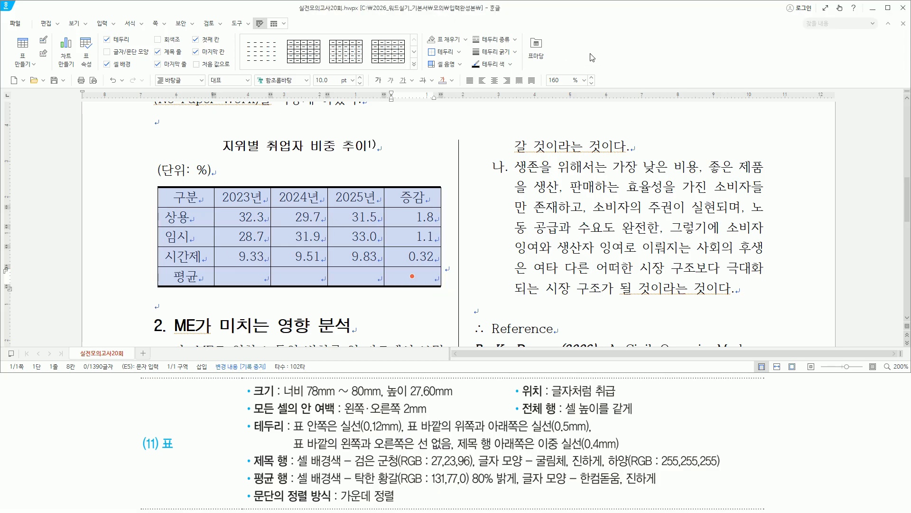
key(l)
click(376, 82)
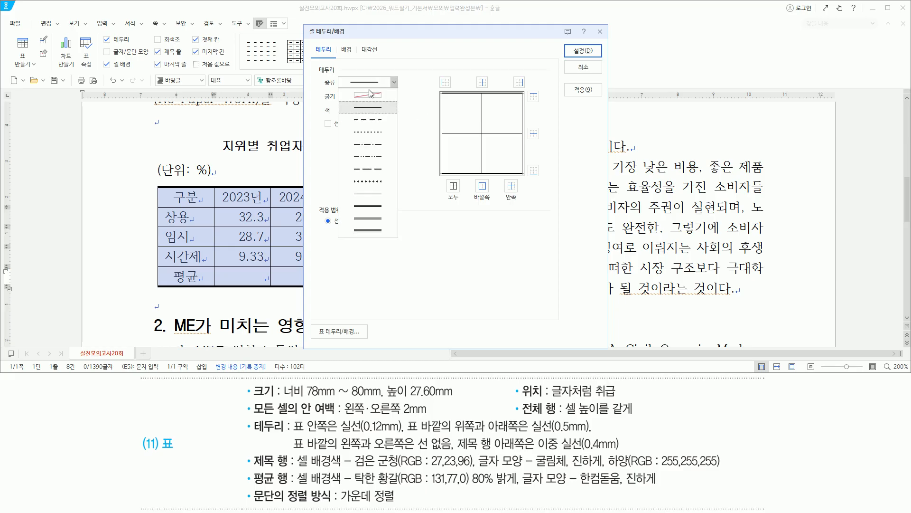
click(366, 94)
click(446, 82)
click(518, 83)
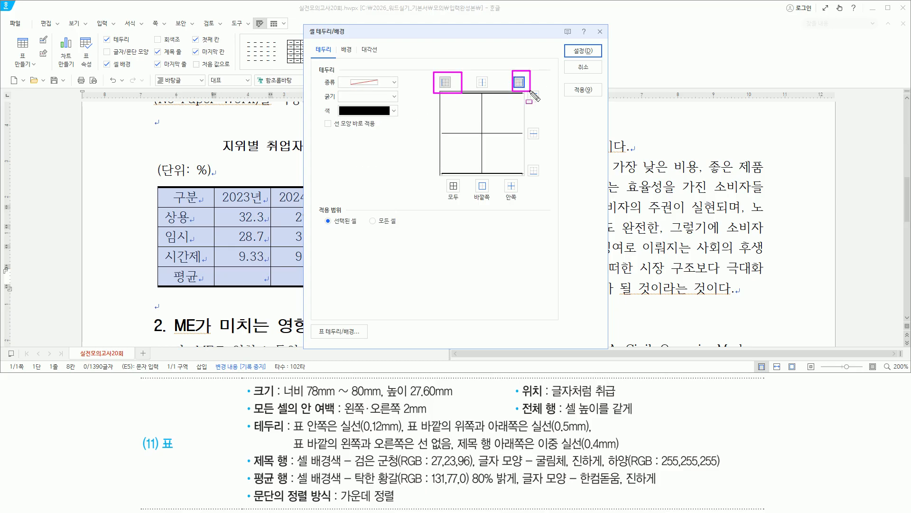
click(588, 54)
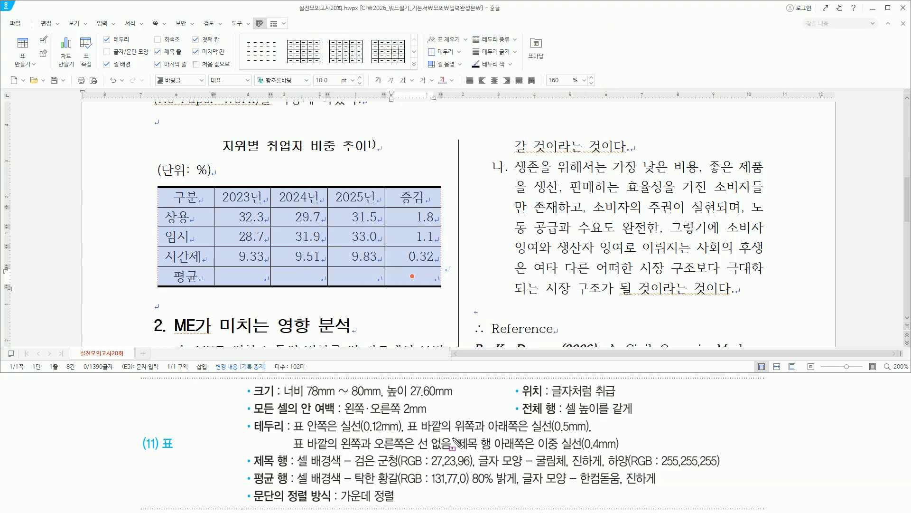
Step: Select the title row cells from 구분 to 증감
key(ctrl+2)
mouse_move(456, 452)
mouse_down()
mouse_move(543, 461)
mouse_move(538, 435)
mouse_up()
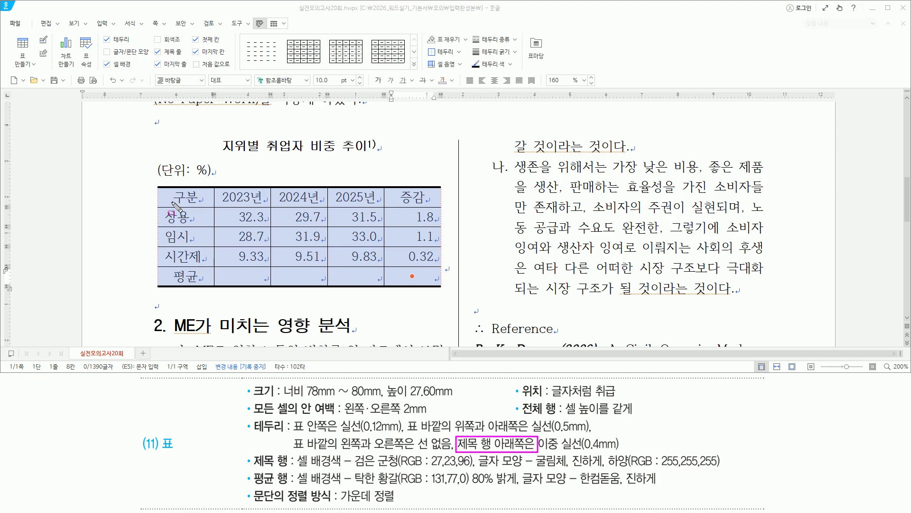
drag(159, 207, 438, 208)
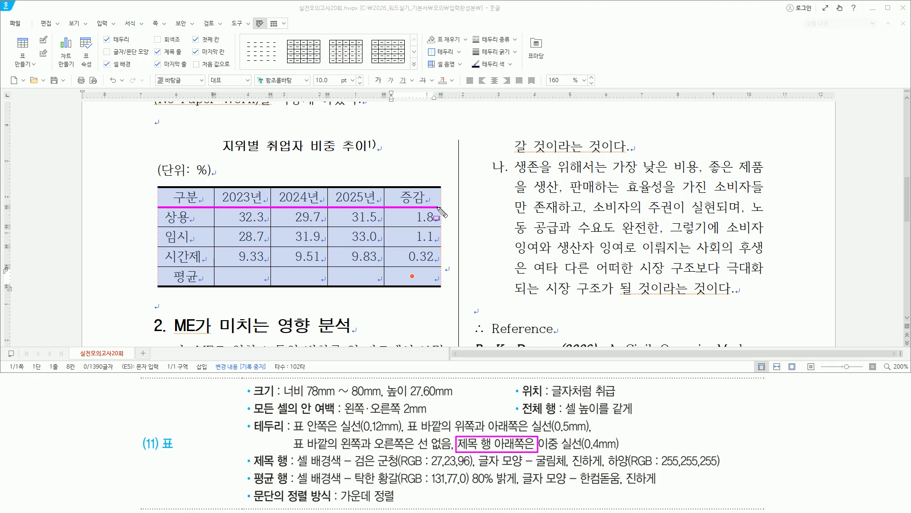
drag(539, 452, 617, 451)
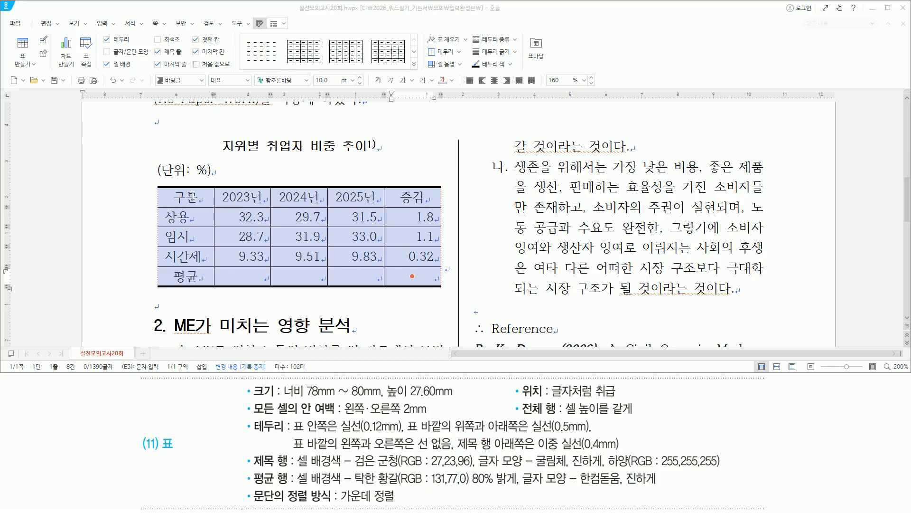
drag(188, 196, 412, 197)
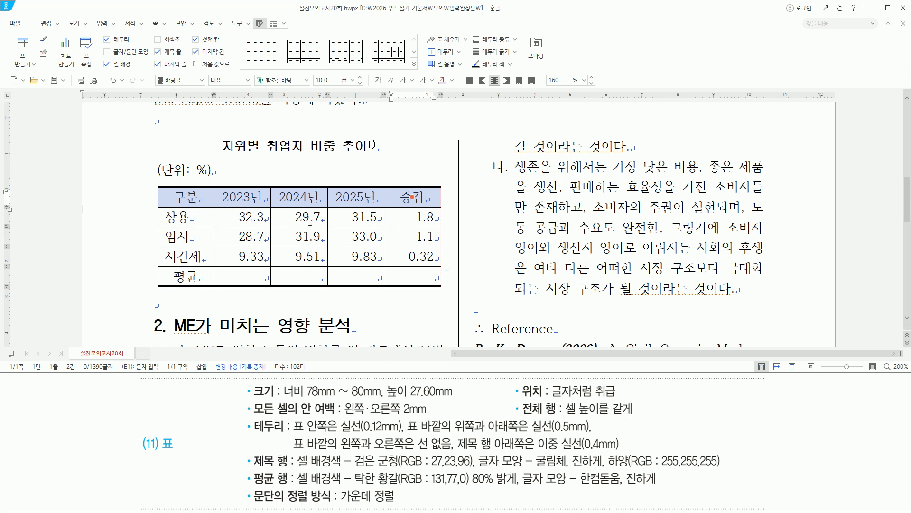
Step: Put a 0.4mm double line along the title row's bottom edge
key(l)
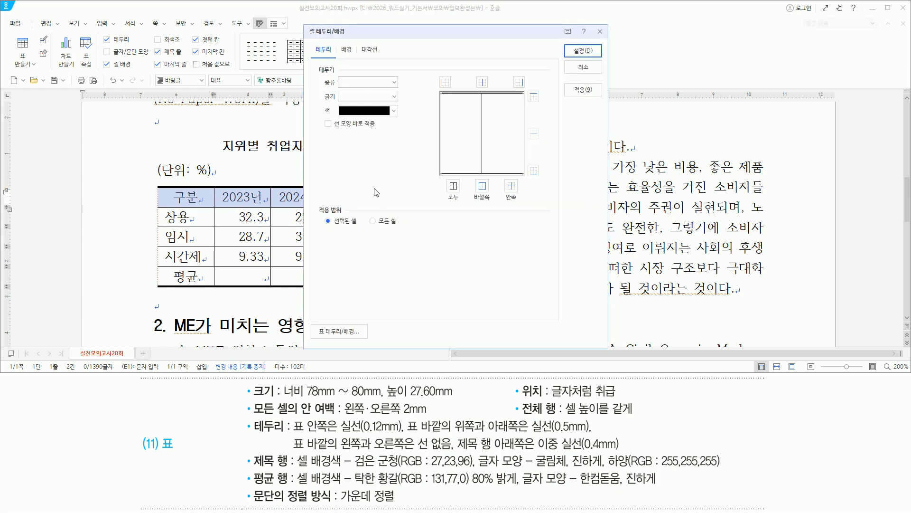
click(367, 86)
click(369, 197)
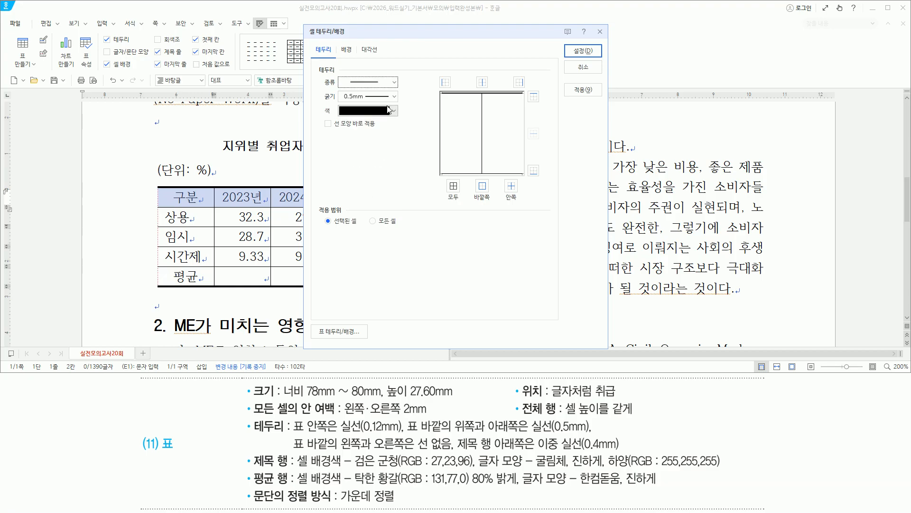
click(394, 98)
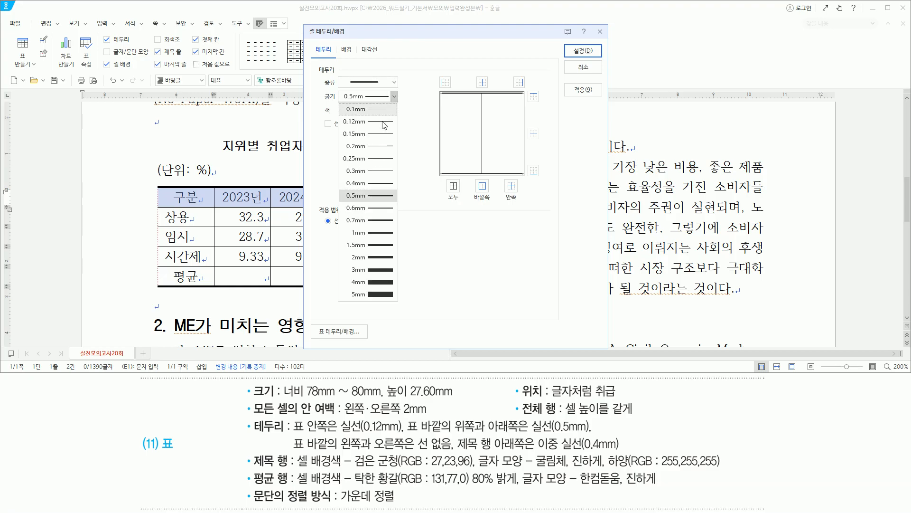
click(375, 187)
key(ctrl+shift+d)
drag(335, 75, 406, 102)
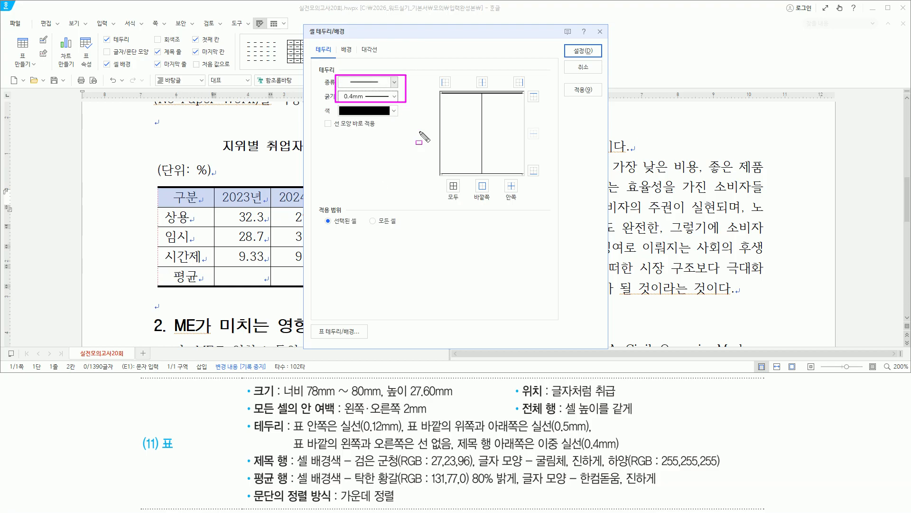
drag(162, 191, 366, 198)
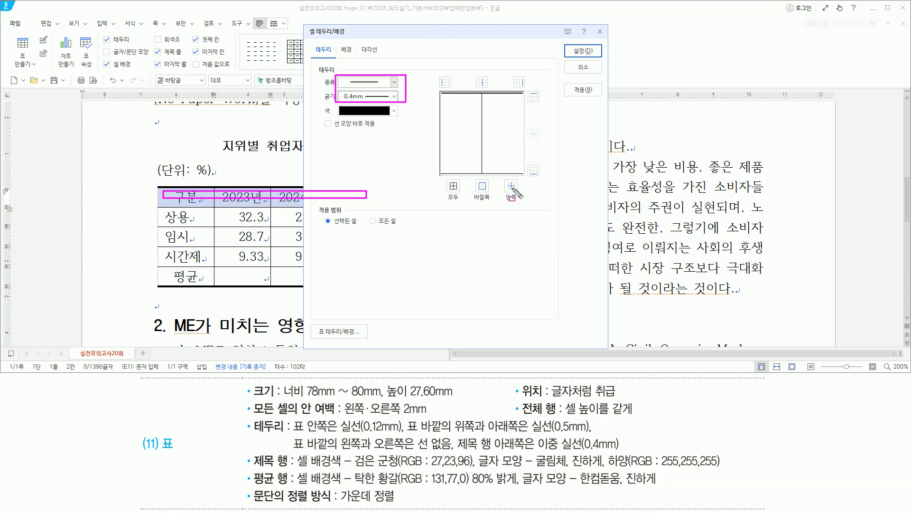
drag(526, 163, 545, 178)
key(ctrl+shift+d)
click(533, 169)
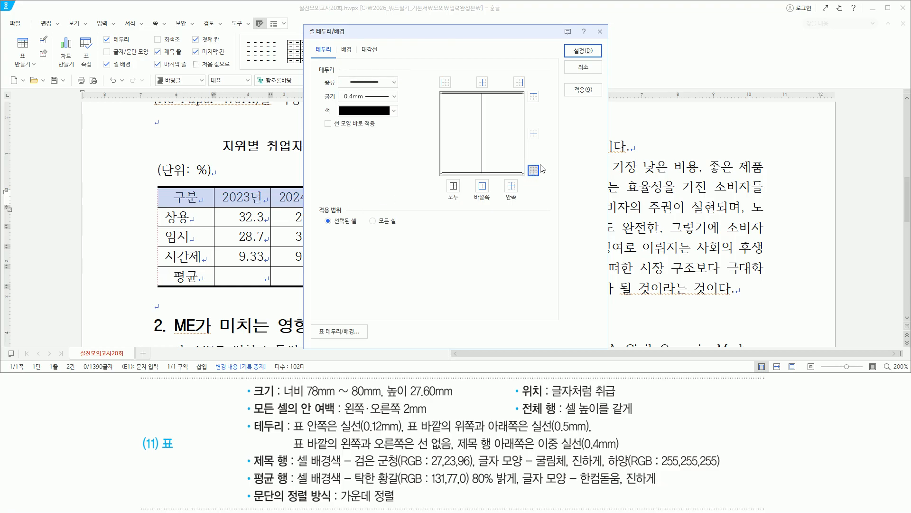
key(ctrl+shift+d)
drag(569, 44, 597, 58)
key(ctrl+shift+d)
click(583, 50)
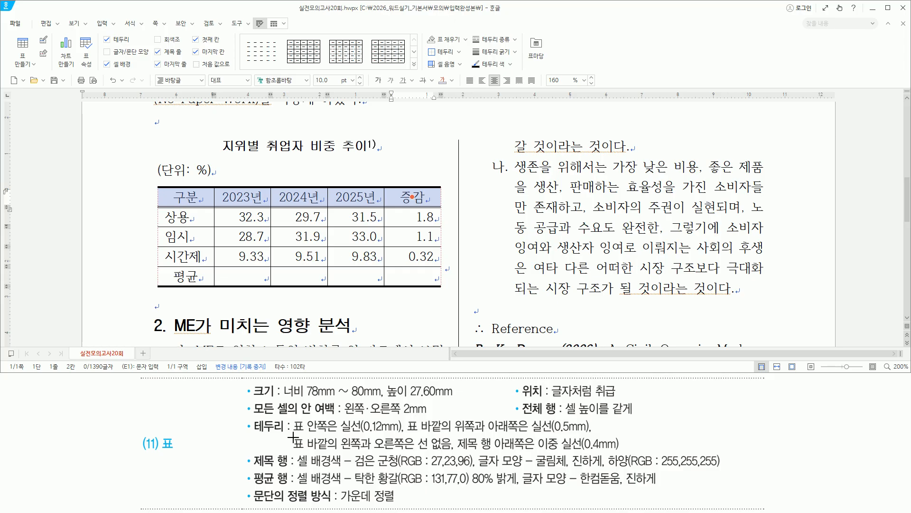
Step: Fill the selected title row with 검은 군청 solid colour (RGB 27,23,96)
drag(248, 420, 640, 458)
key(ctrl+shift+d)
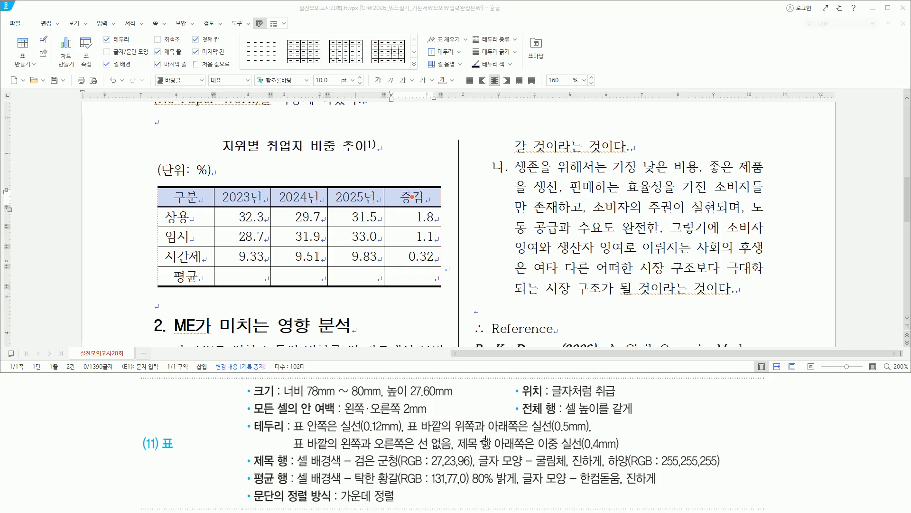
mouse_move(250, 448)
mouse_down()
mouse_move(299, 474)
mouse_move(292, 470)
mouse_up()
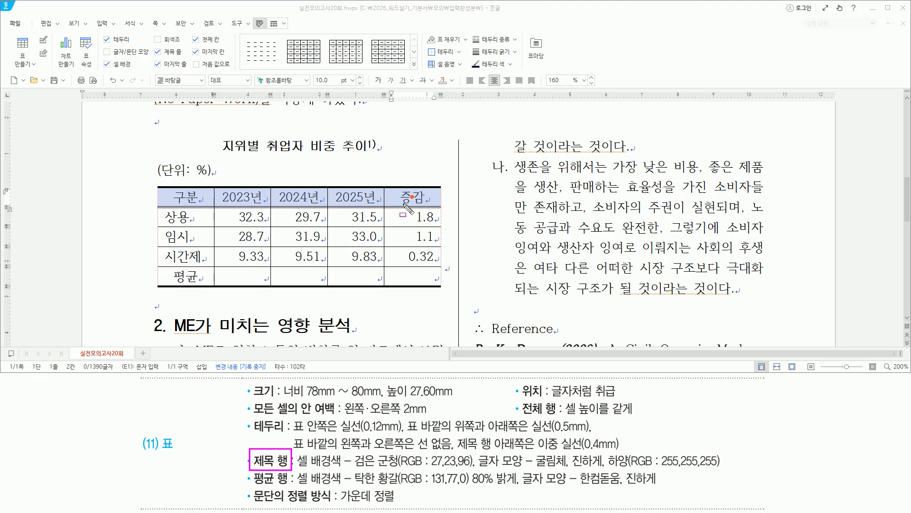
drag(296, 469, 722, 468)
key(Escape)
click(394, 11)
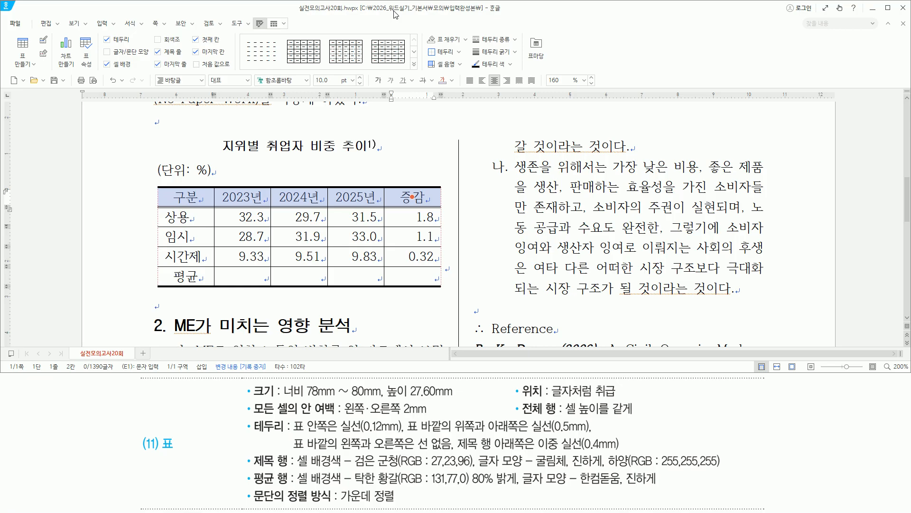
key(l)
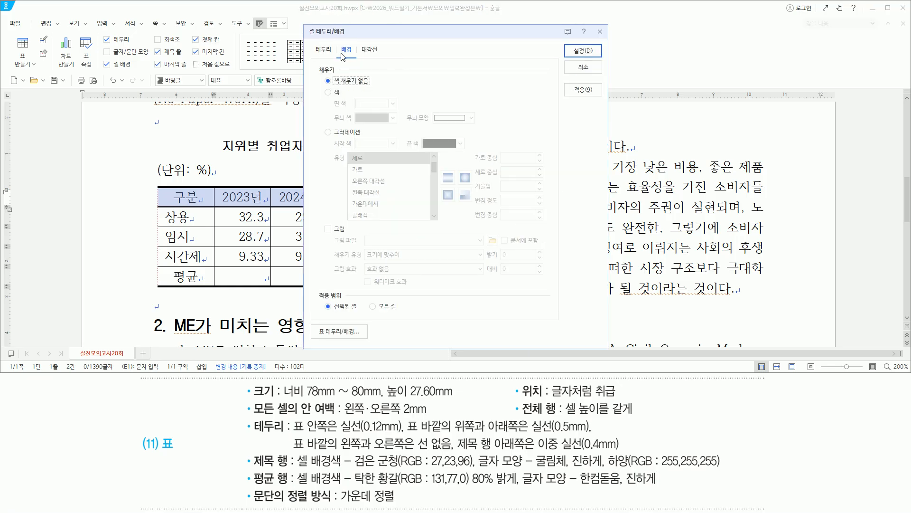
drag(335, 43, 356, 58)
key(Escape)
click(337, 92)
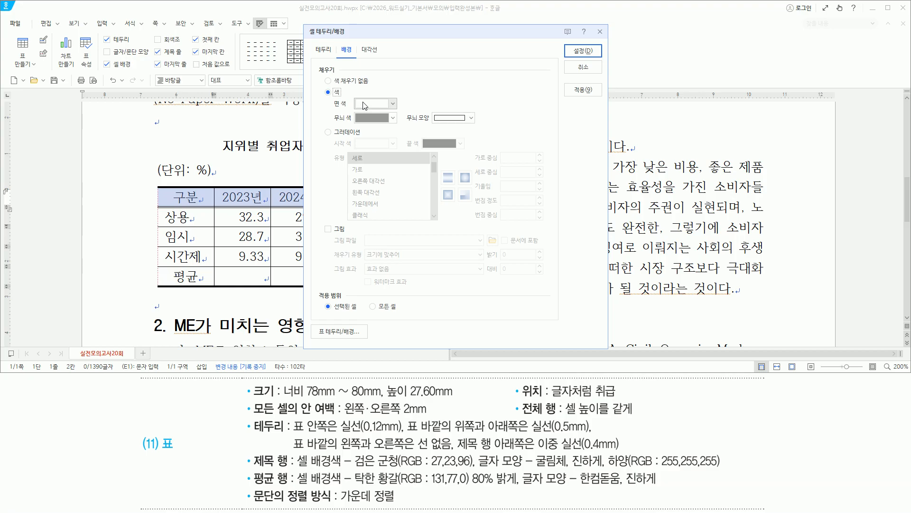
click(364, 105)
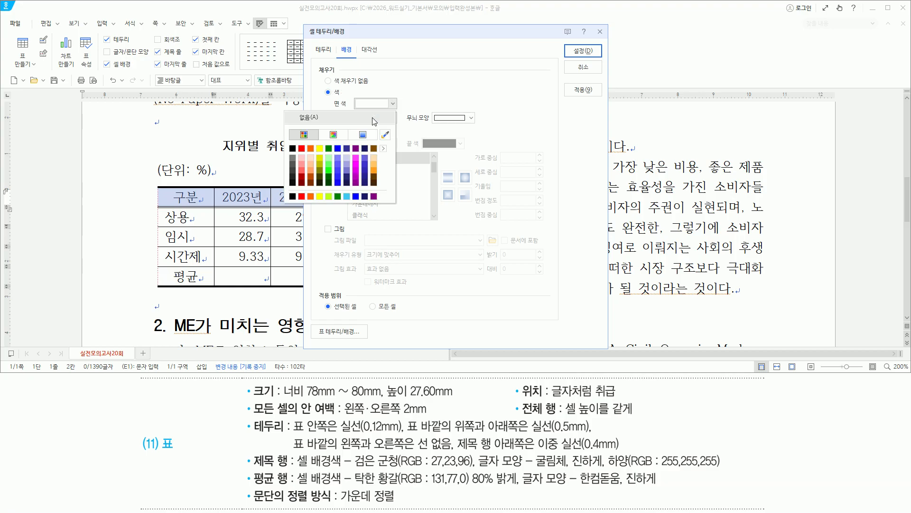
click(365, 148)
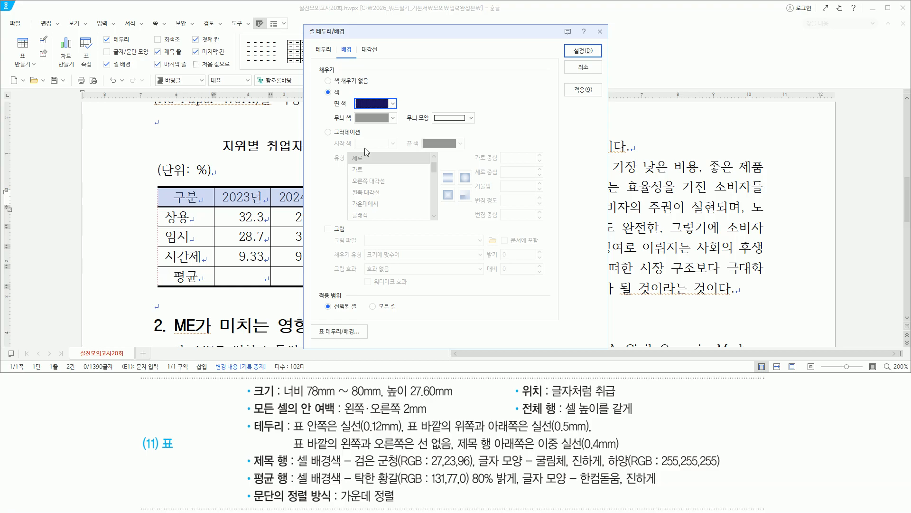
click(574, 50)
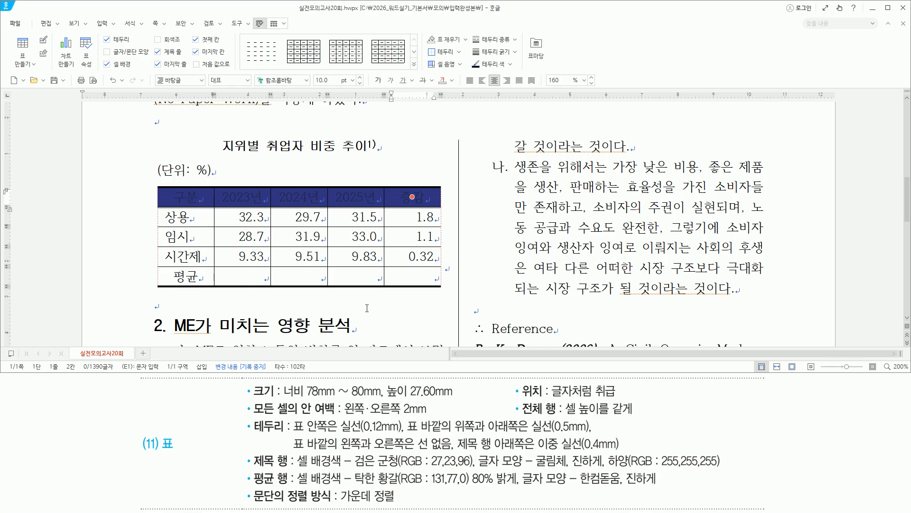
Step: Format the title row text as bold white (255,255,255) 굴림체
key(alt+l)
text(rnf)
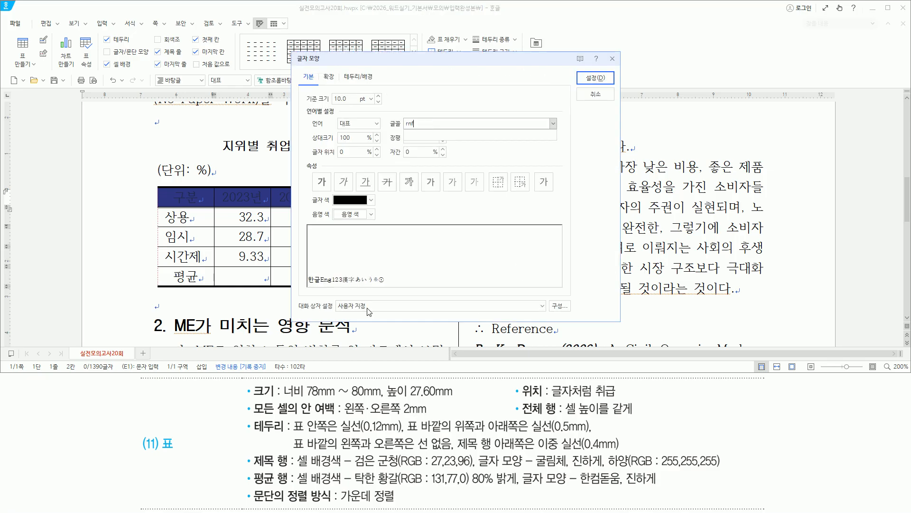
key(BackSpace)
key(BackSpace)
key(BackSpace)
key(Hangul)
text(굴림)
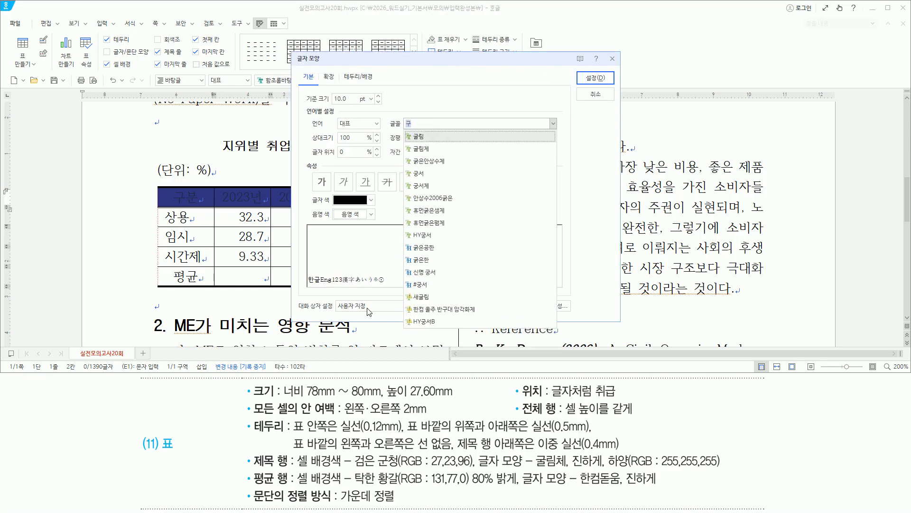
text(체)
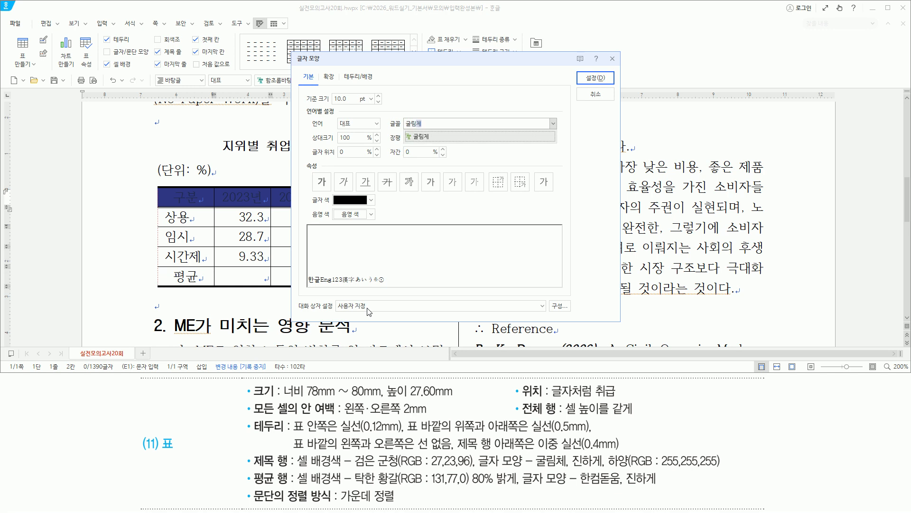
key(Return)
key(alt)
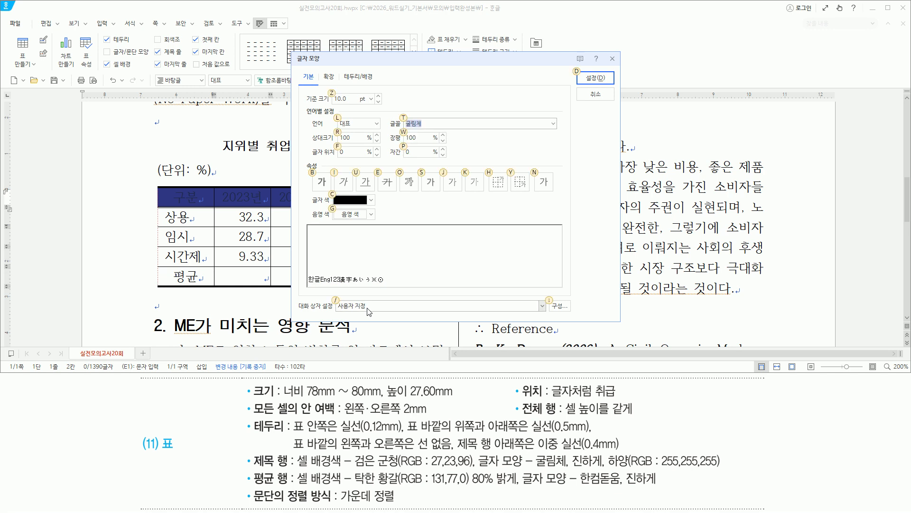
key(b)
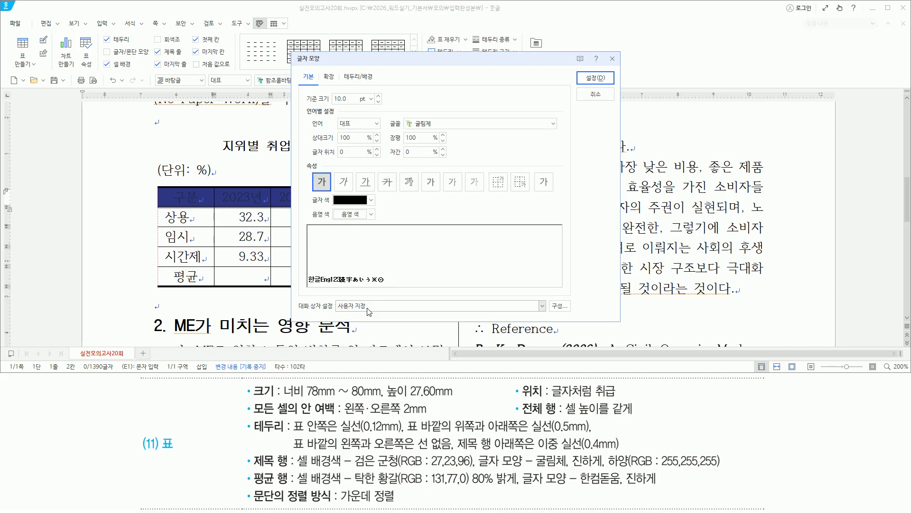
click(370, 200)
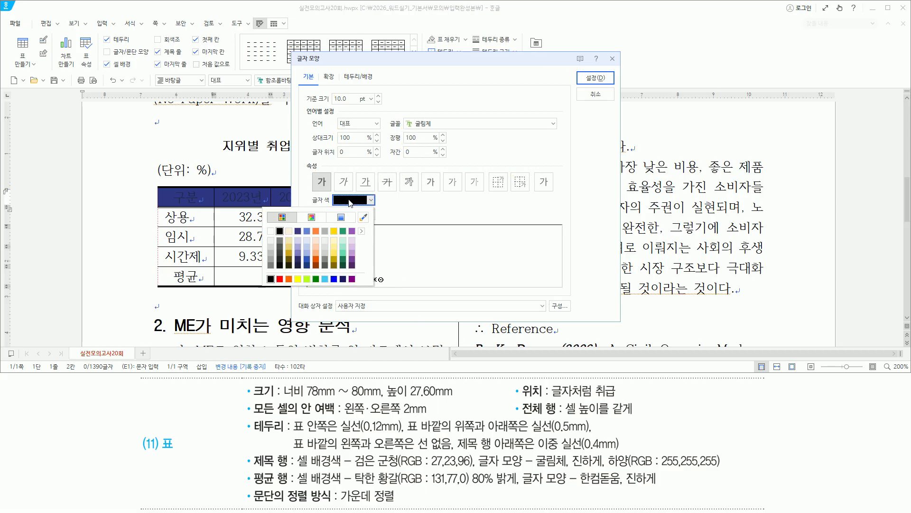
click(271, 232)
click(605, 83)
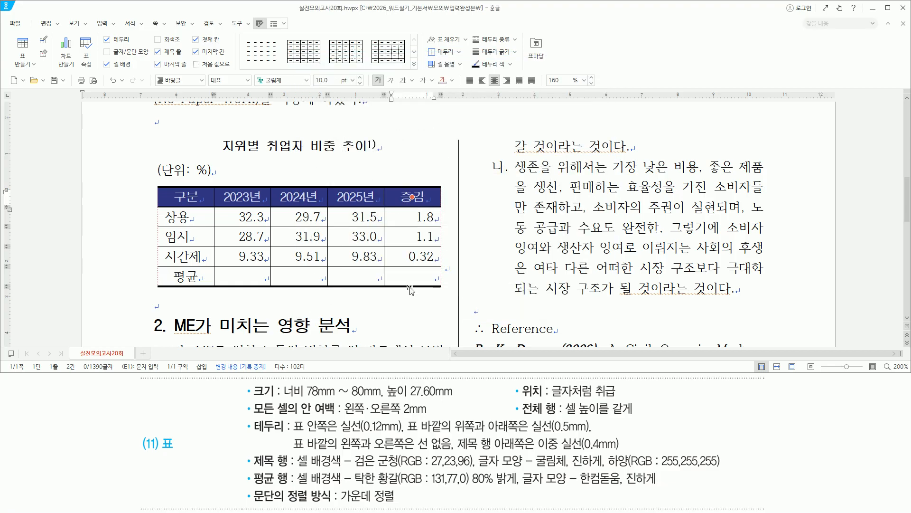
drag(247, 461, 730, 461)
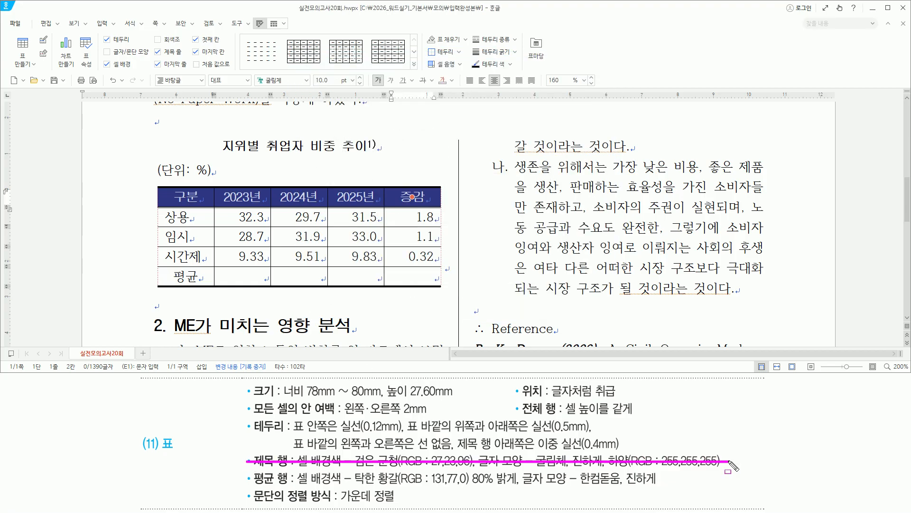
Step: Select the 평균 row and fill it with 탁한 황갈 80% 밝게 (RGB 131,77,0)
mouse_move(250, 472)
mouse_down()
mouse_move(284, 489)
mouse_move(659, 488)
mouse_up()
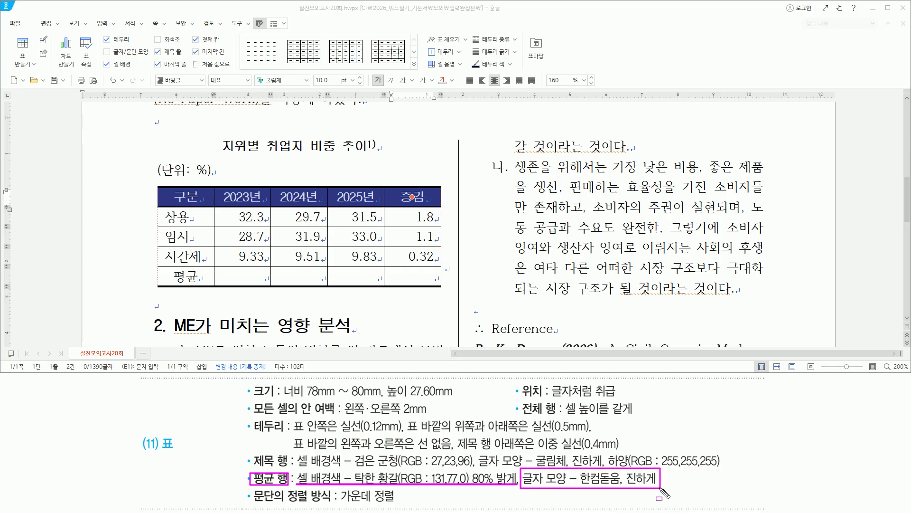
key(Escape)
drag(180, 277, 412, 275)
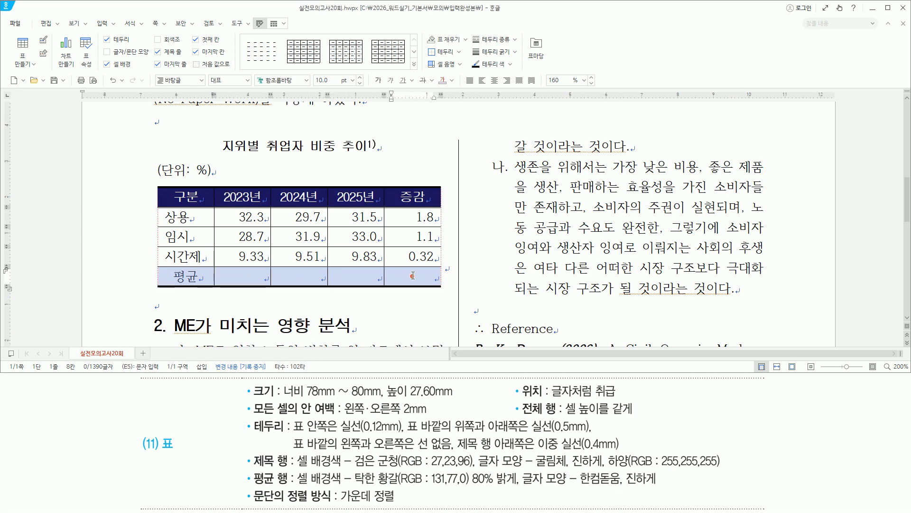
key(l)
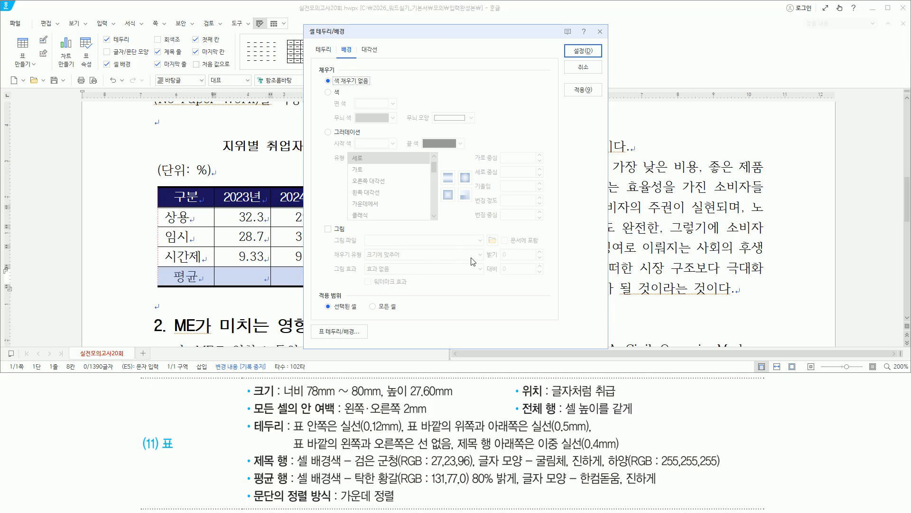
click(328, 92)
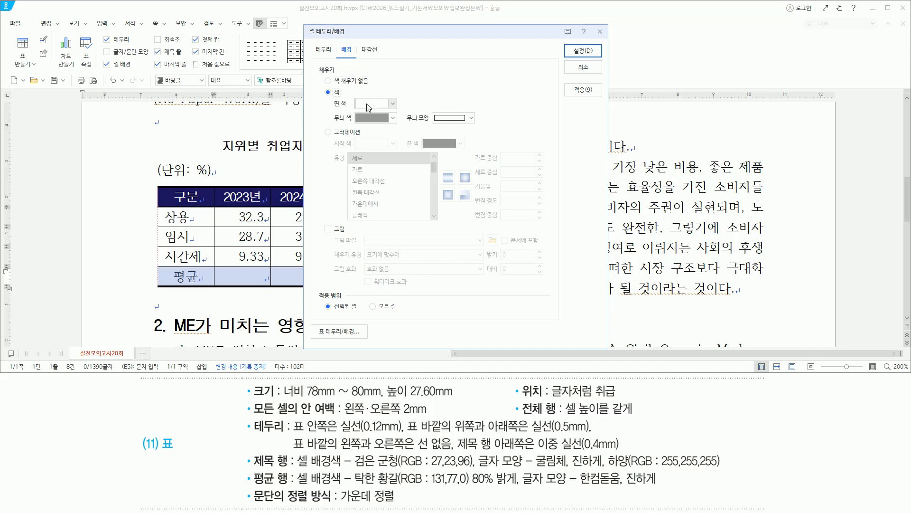
click(393, 104)
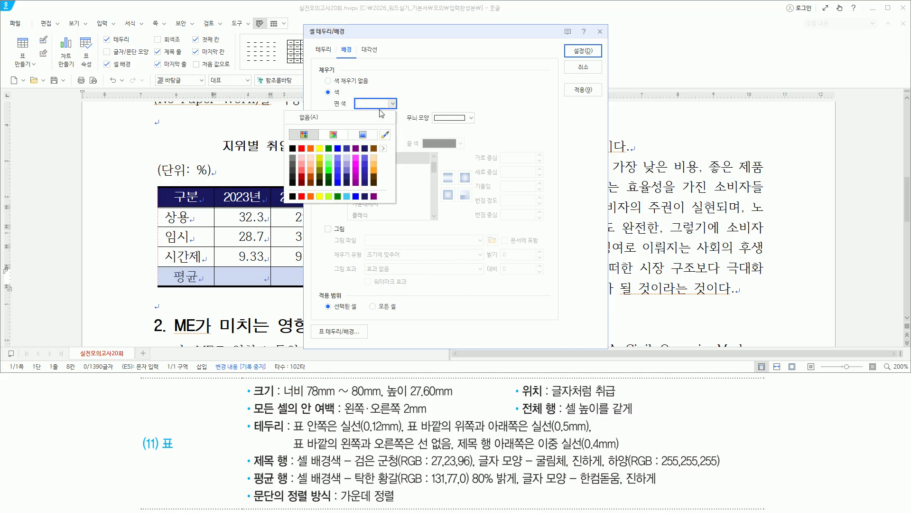
click(373, 158)
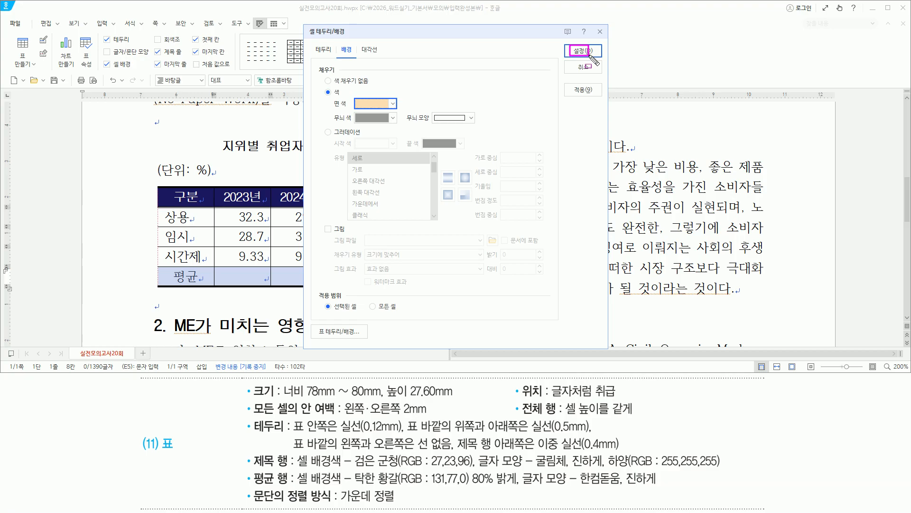
click(590, 55)
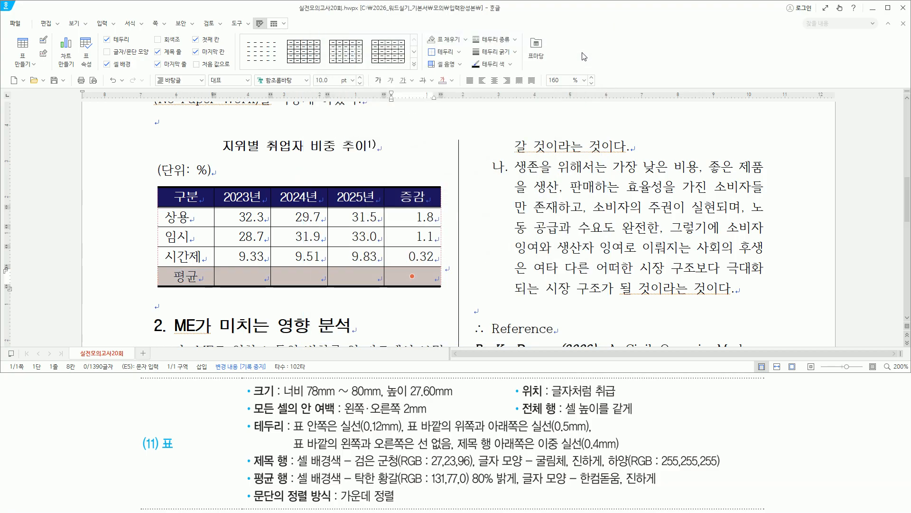
Step: Apply 한컴돋움 font with bold to the 평균 row cells via Alt+L
key(alt+l)
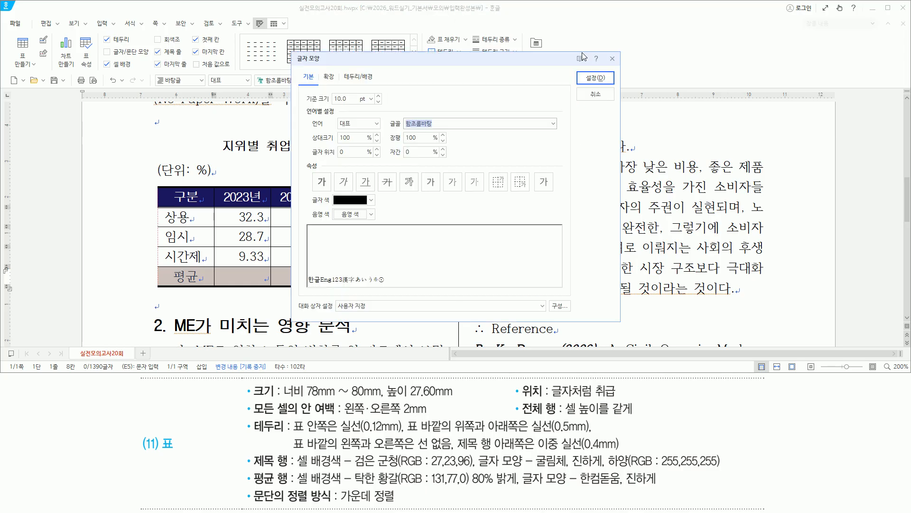
text(하컴돋ㅇ)
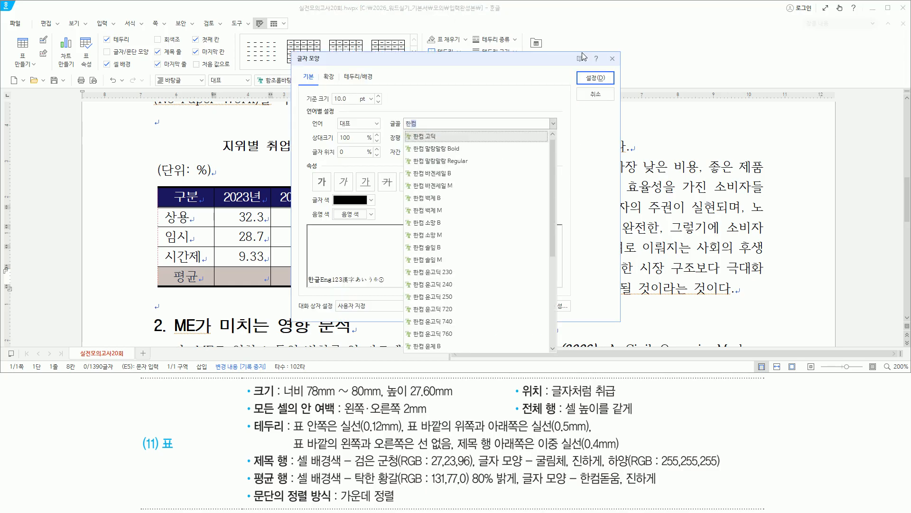
key(Return)
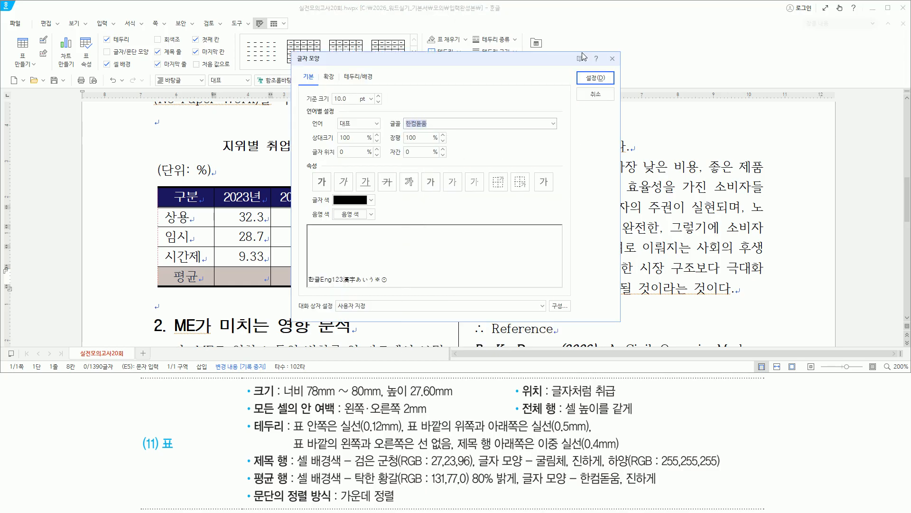
key(alt)
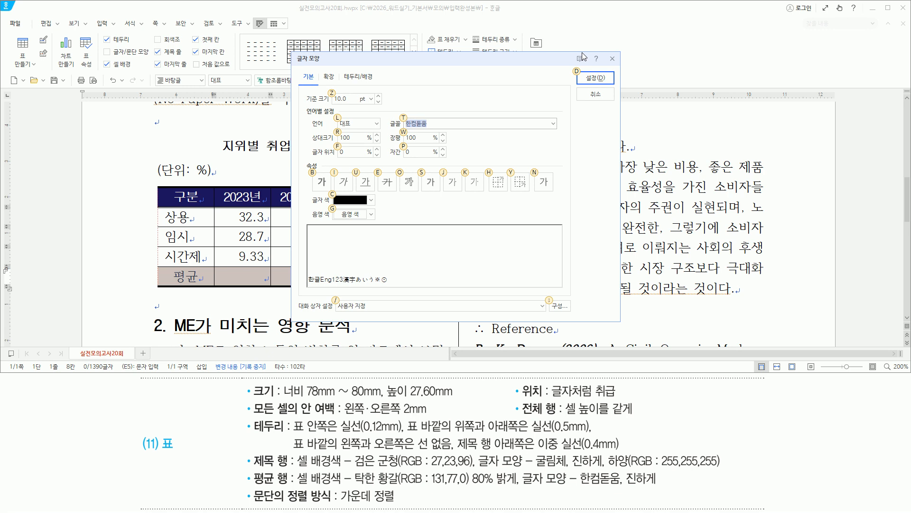
key(b)
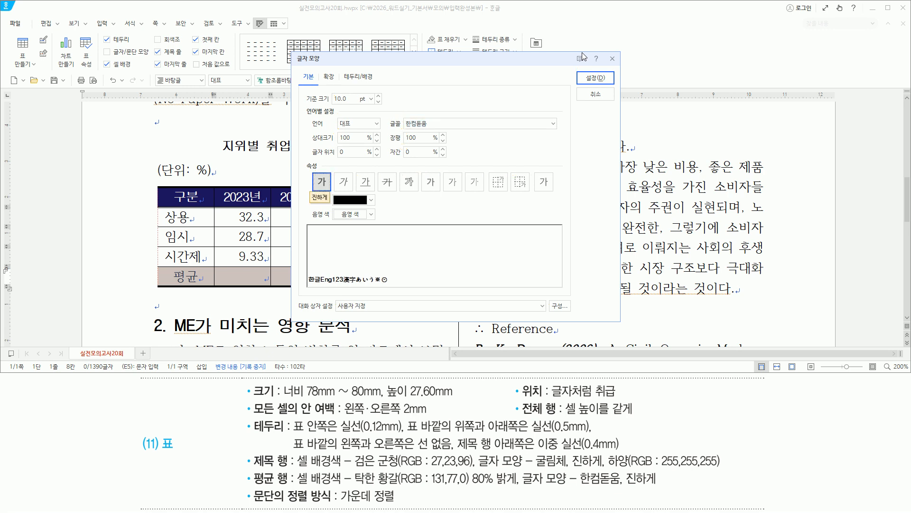
key(Return)
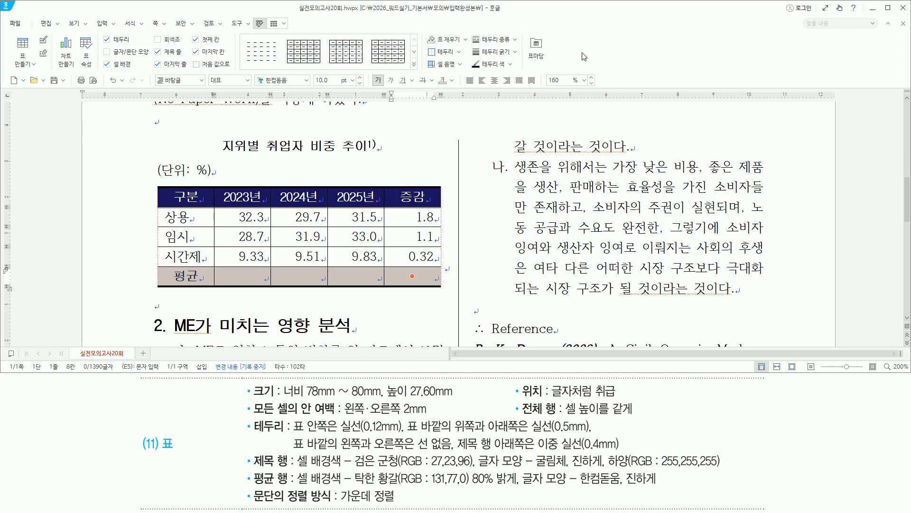
Step: Mark the 평균 row, centre-alignment and (11) 표 requirements on the task sheet
drag(236, 480, 667, 487)
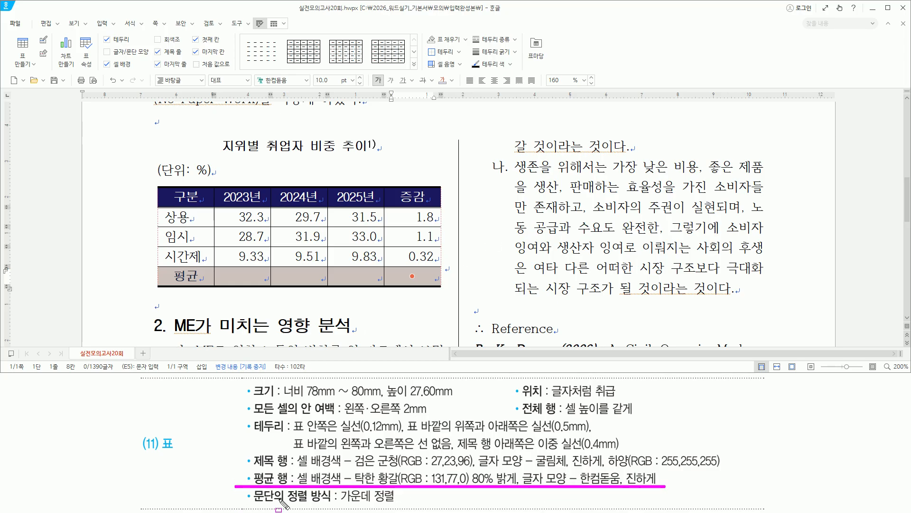
key(Escape)
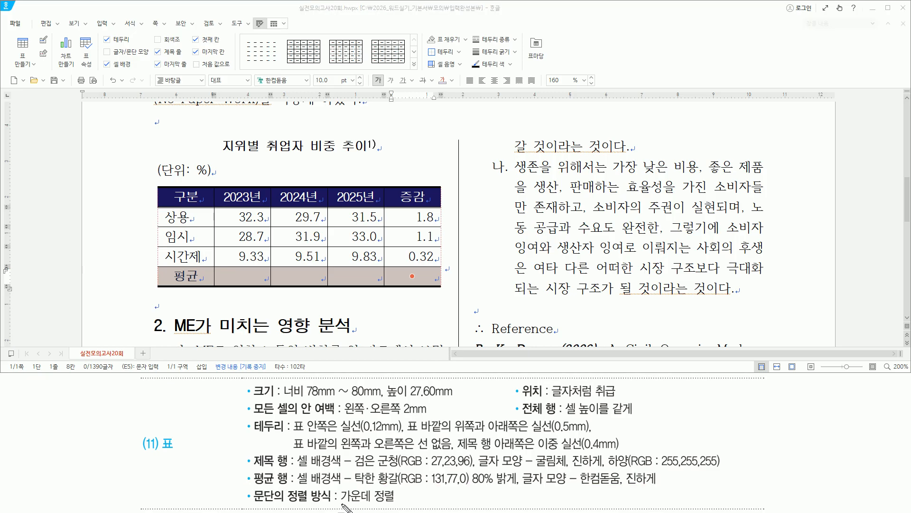
drag(341, 503, 395, 502)
drag(140, 431, 185, 454)
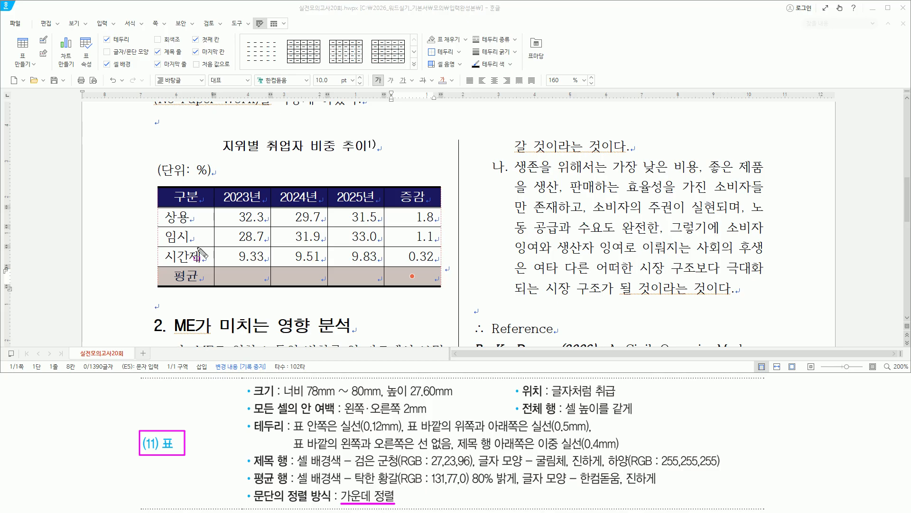
mouse_move(239, 384)
mouse_down()
mouse_move(587, 501)
mouse_move(736, 505)
mouse_up()
key(Escape)
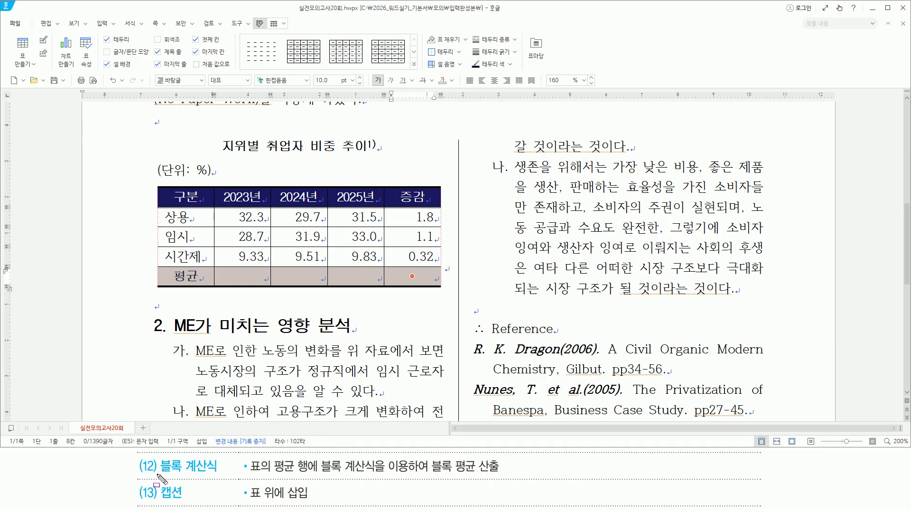
Step: Annotate the (12) 블록 계산식 block average requirement and the 평균 row's 2023–2025 cells
drag(156, 473, 218, 475)
drag(431, 474, 503, 474)
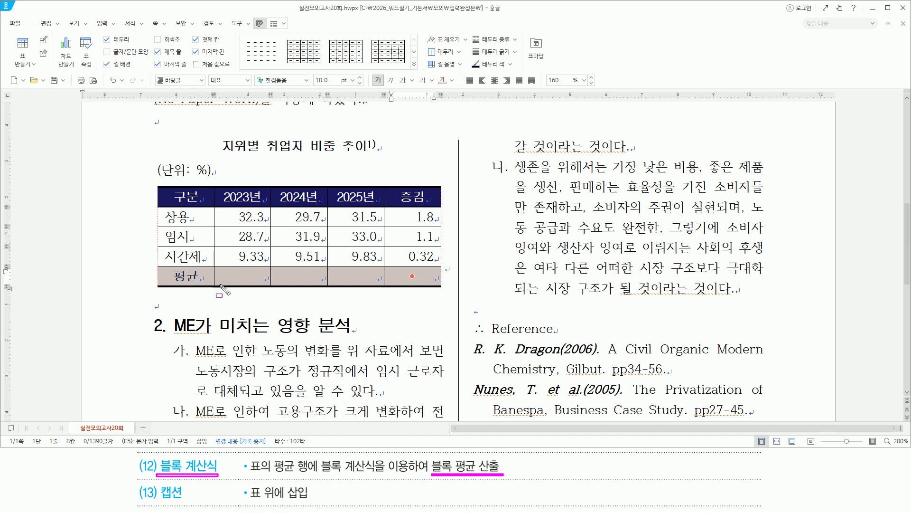
drag(229, 269, 378, 280)
key(Escape)
key(ctrl+2)
Step: Select 2023–2025 cells from 상용 to 평균 and fill block averages 23.44, 23.70, 24.78
drag(229, 212, 380, 282)
key(Escape)
drag(247, 218, 361, 278)
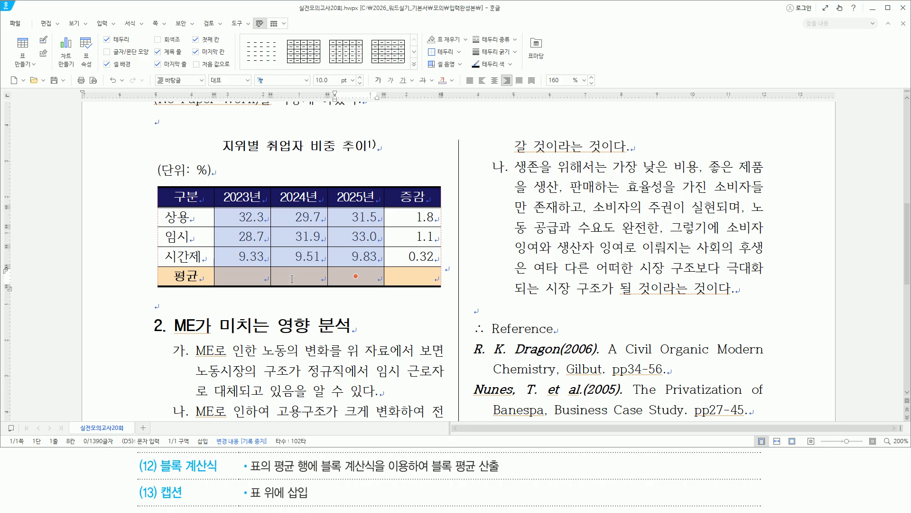
key(ctrl+shift+a)
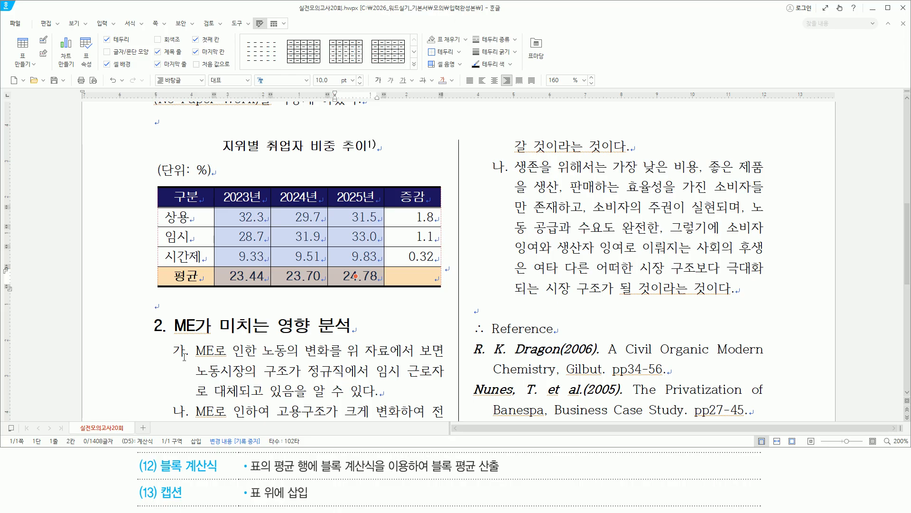
Step: Mark the (13) 캡션 requirement, then the unit note and table
drag(152, 484, 321, 503)
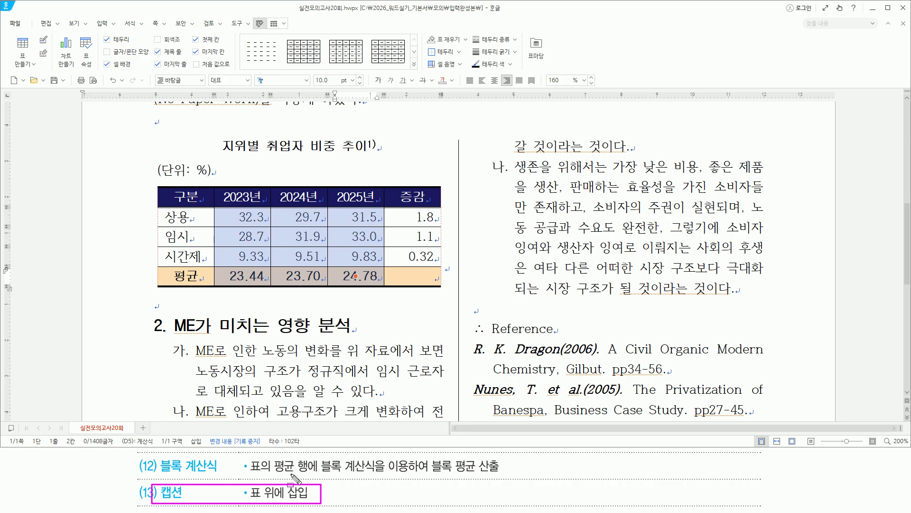
mouse_move(148, 158)
mouse_down()
mouse_move(153, 233)
mouse_move(441, 296)
mouse_up()
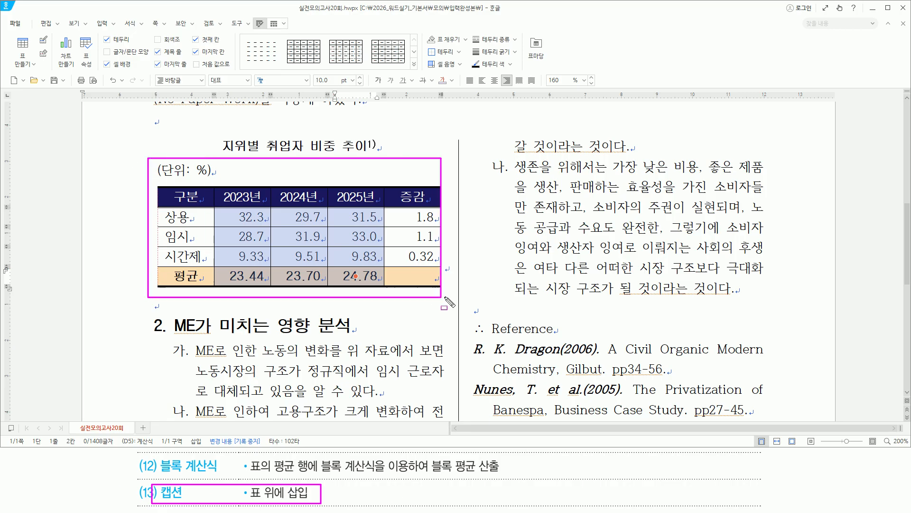
key(Escape)
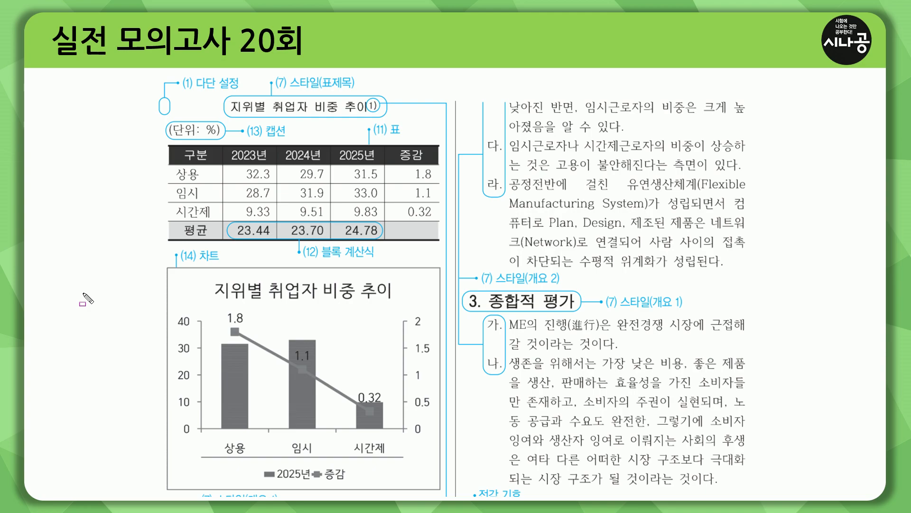
Step: Frame the (14) 차트 area and the whole chart on the answer slide
drag(115, 254, 460, 252)
key(Escape)
mouse_move(168, 268)
mouse_down()
mouse_move(239, 444)
mouse_move(439, 489)
mouse_up()
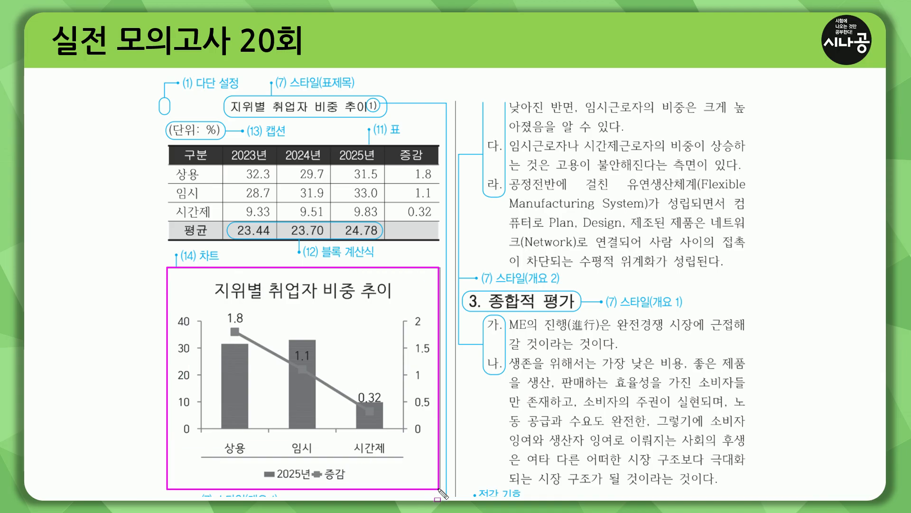
key(Escape)
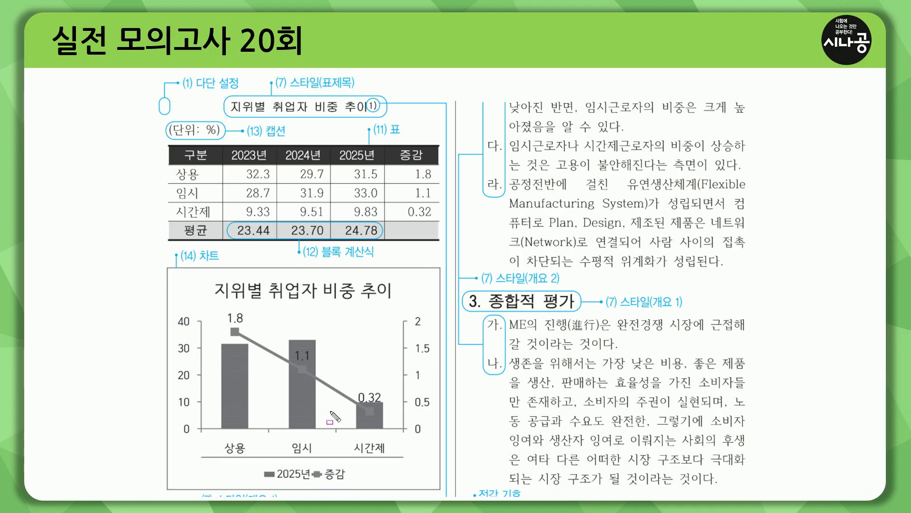
Step: Mark the chart's 상용/임시/시간제 category labels, legend and title
drag(216, 438, 397, 454)
drag(273, 483, 353, 481)
drag(210, 302, 387, 302)
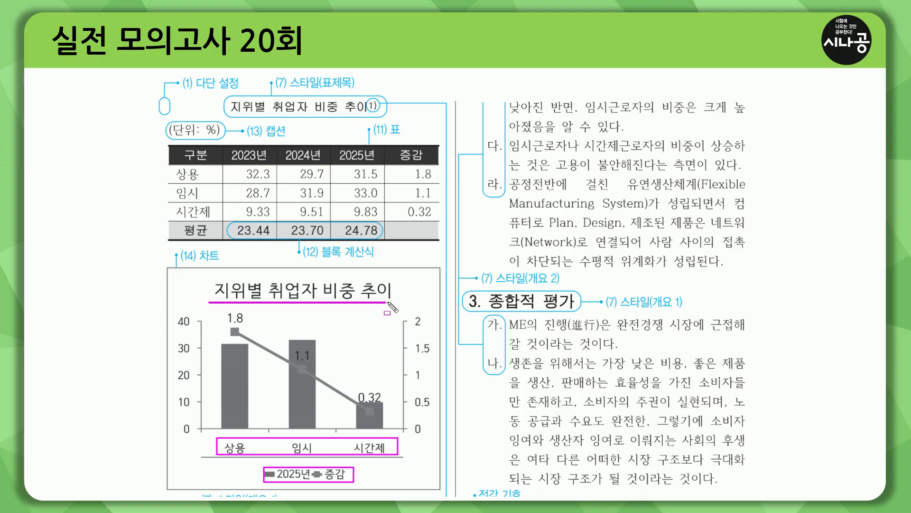
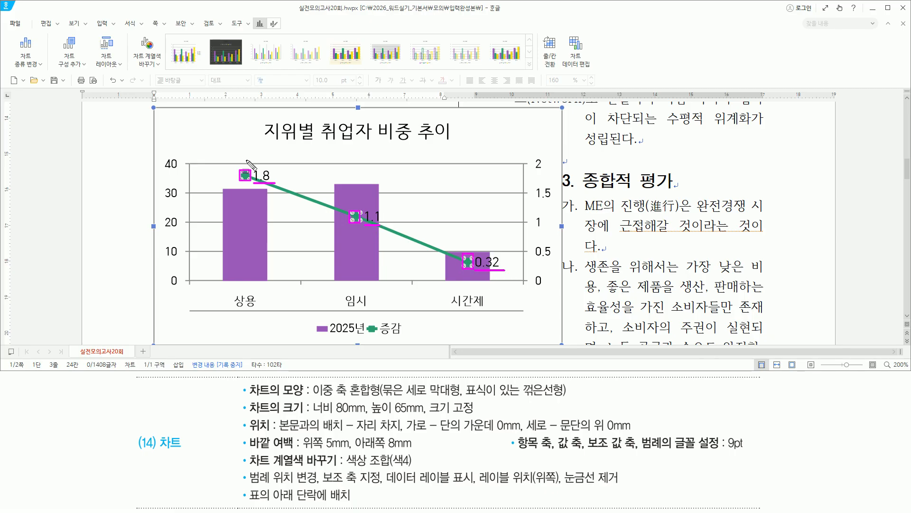
drag(479, 475, 563, 491)
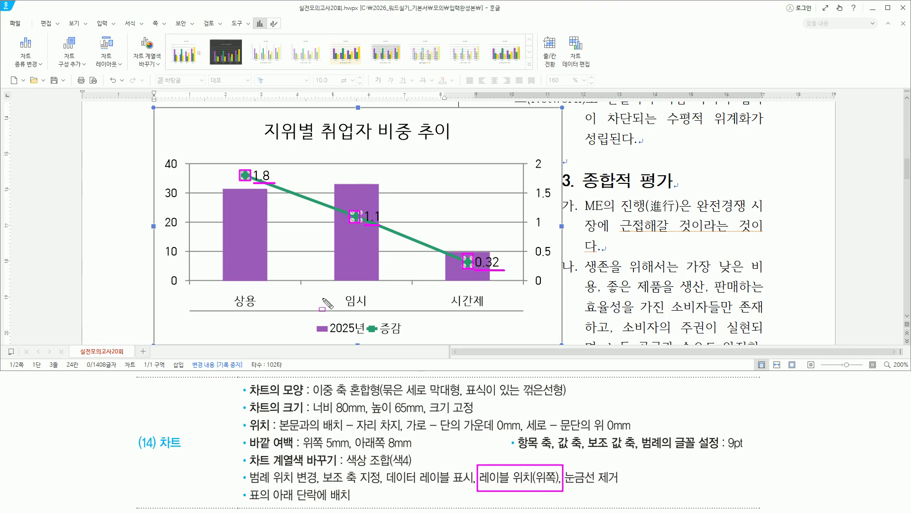
key(Escape)
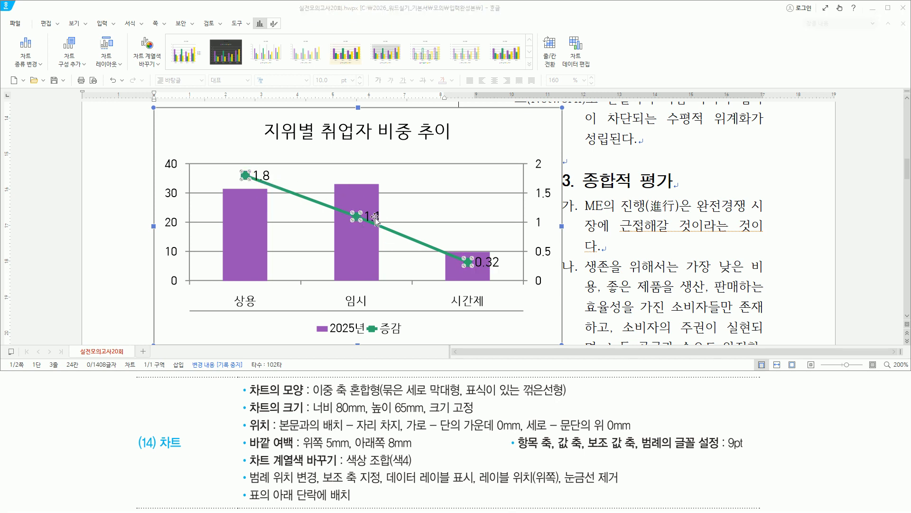
click(376, 217)
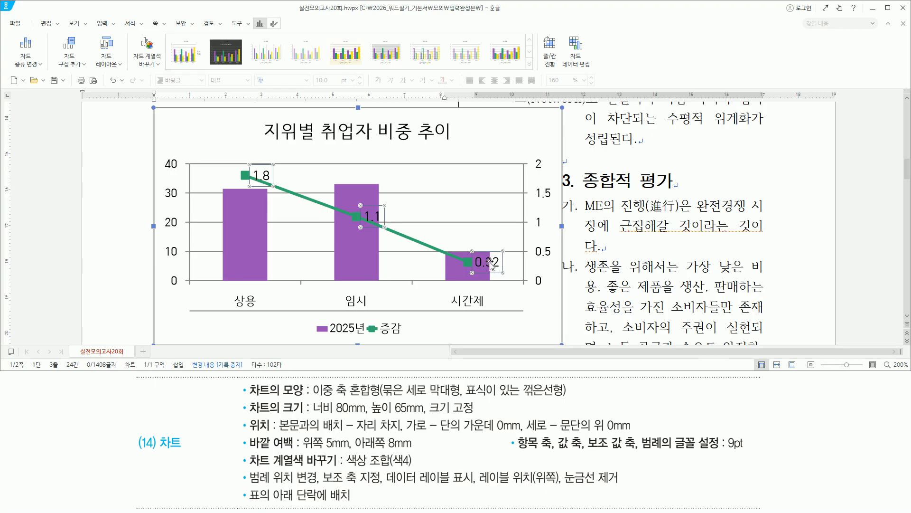
Step: Set the 증감 line's data labels 1.8, 1.1 and 0.32 to the 위쪽 label position
right_click(269, 179)
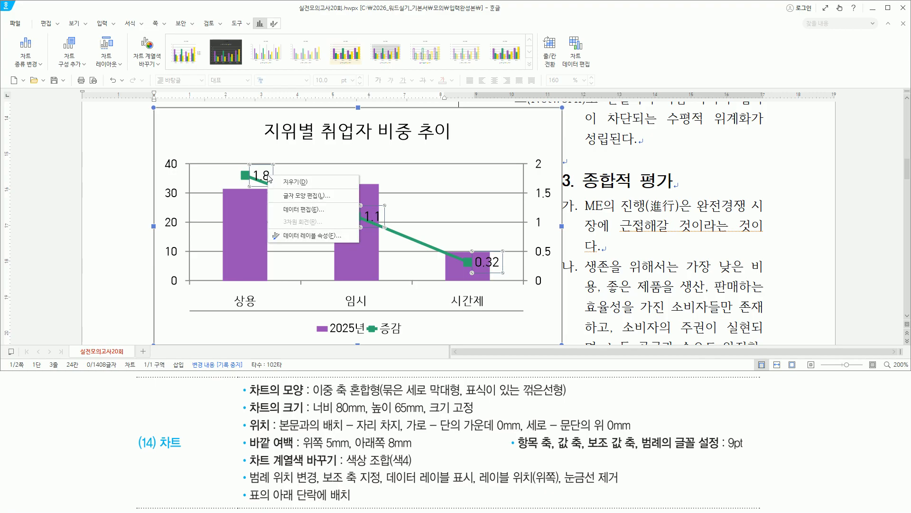
click(296, 236)
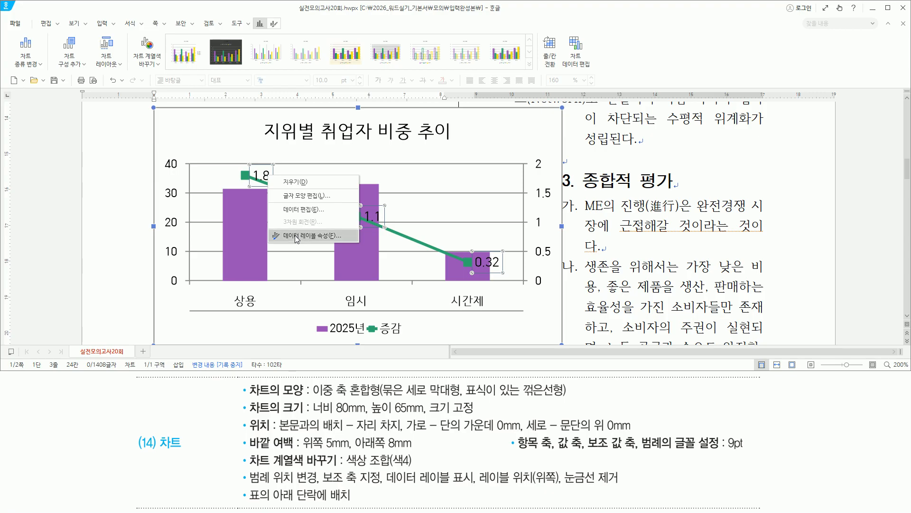
drag(757, 94, 810, 114)
mouse_move(773, 167)
mouse_down()
mouse_move(802, 215)
mouse_move(834, 243)
mouse_move(871, 244)
mouse_move(879, 235)
mouse_up()
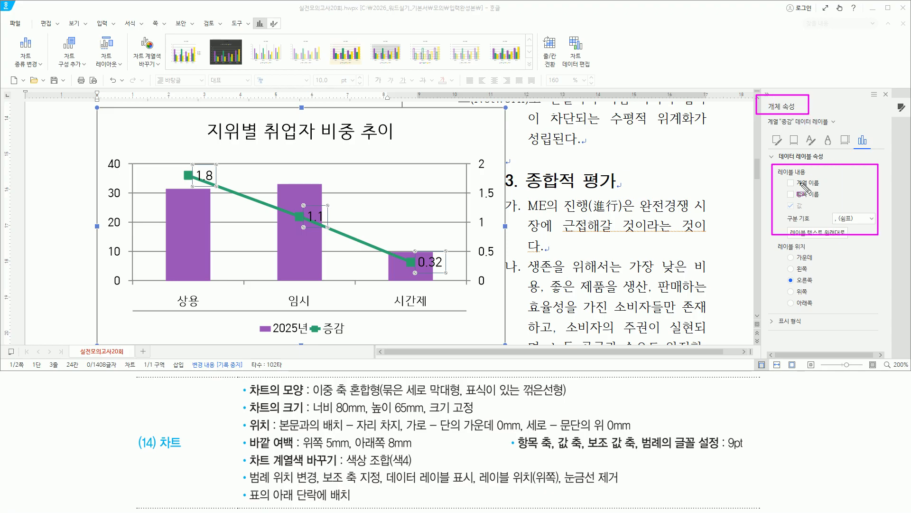
mouse_move(772, 241)
mouse_down()
mouse_move(794, 290)
mouse_move(822, 317)
mouse_up()
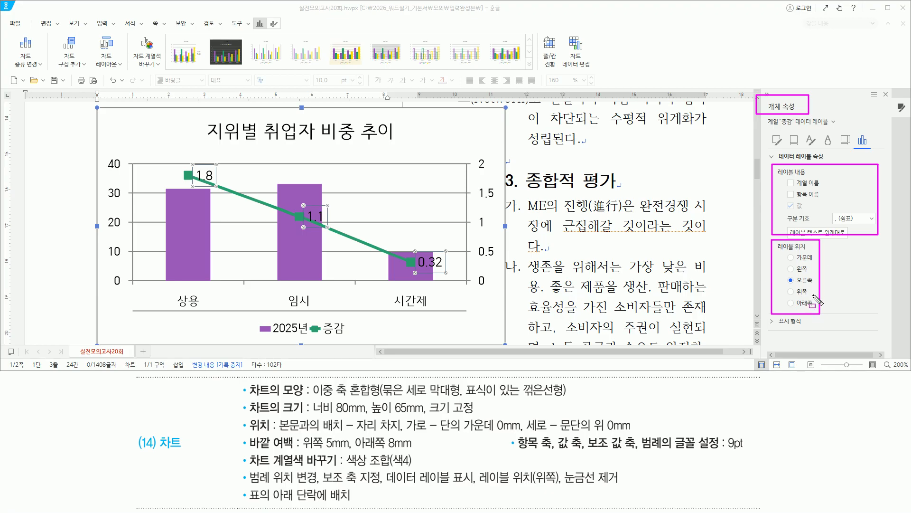
key(Escape)
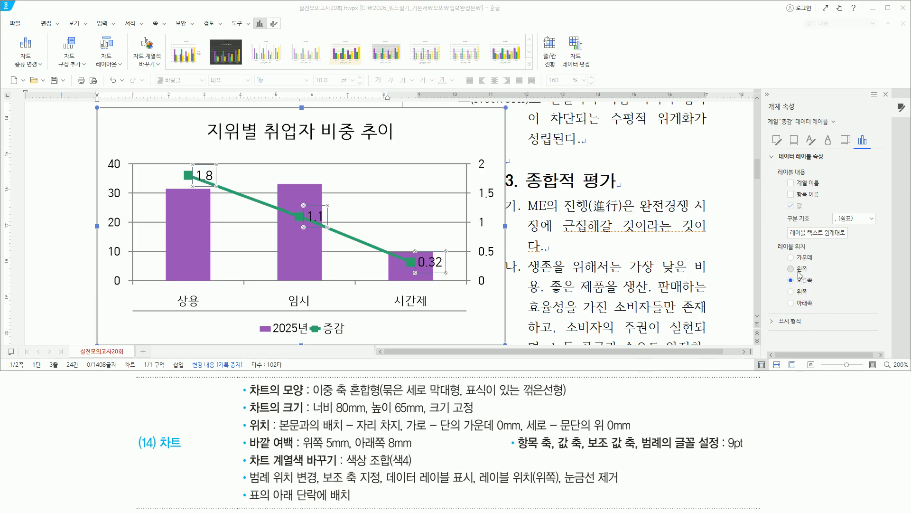
click(798, 293)
drag(786, 286, 816, 298)
drag(879, 87, 890, 102)
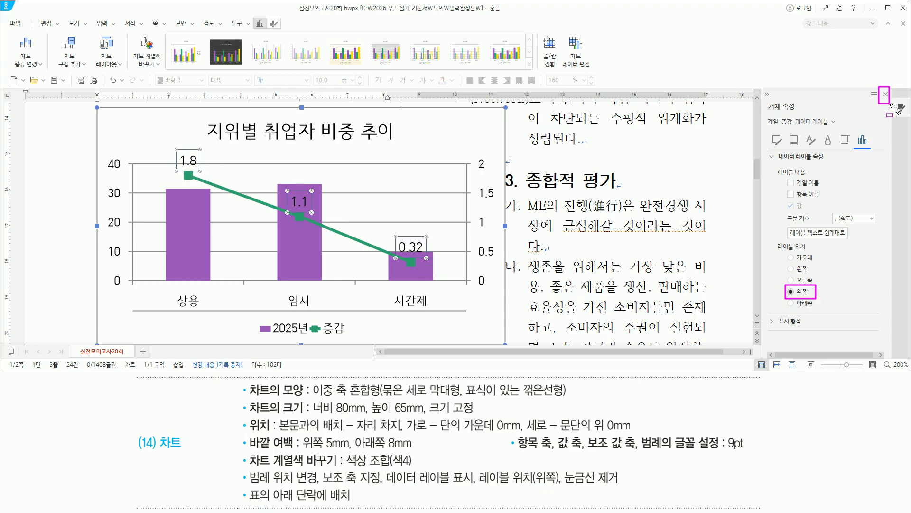
key(Escape)
click(886, 94)
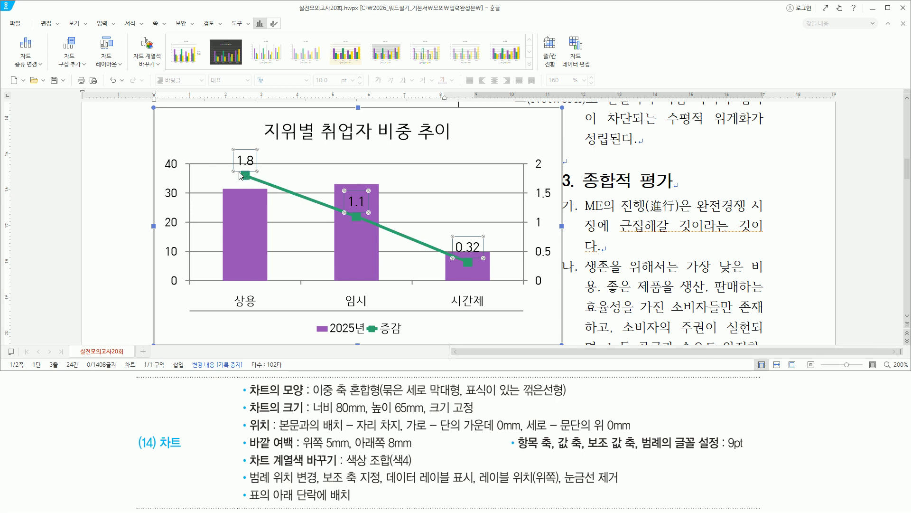
Step: Mark the repositioned line labels and the chart's four horizontal gridlines
drag(239, 168, 254, 182)
drag(349, 211, 362, 223)
drag(464, 258, 473, 269)
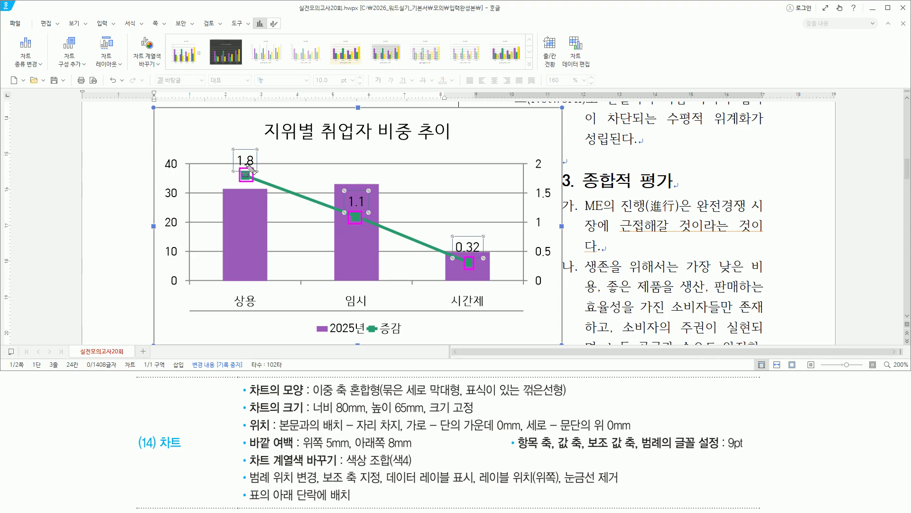
drag(565, 484, 633, 484)
key(Escape)
drag(192, 163, 531, 163)
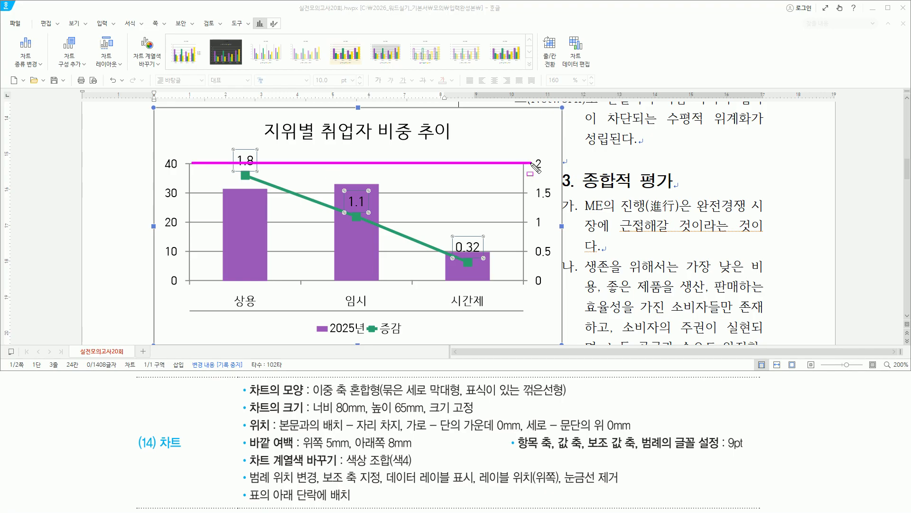
drag(186, 193, 522, 193)
drag(185, 221, 509, 220)
drag(190, 257, 512, 257)
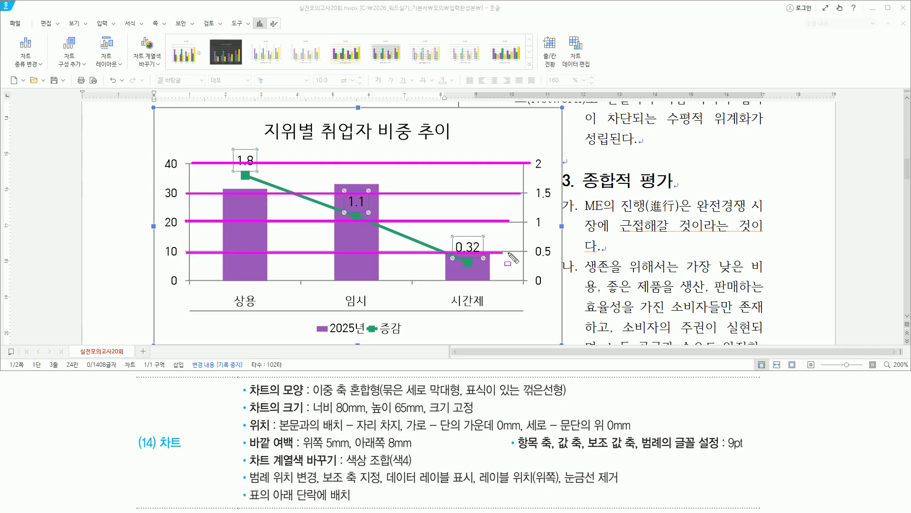
key(Escape)
Step: Select the horizontal gridlines and delete them from the chart
click(401, 164)
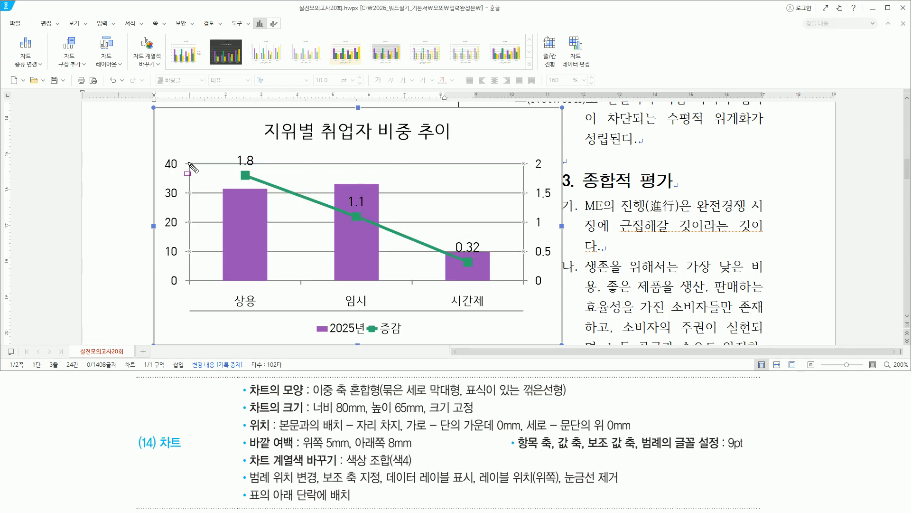
drag(183, 154, 193, 264)
drag(519, 155, 527, 265)
key(Escape)
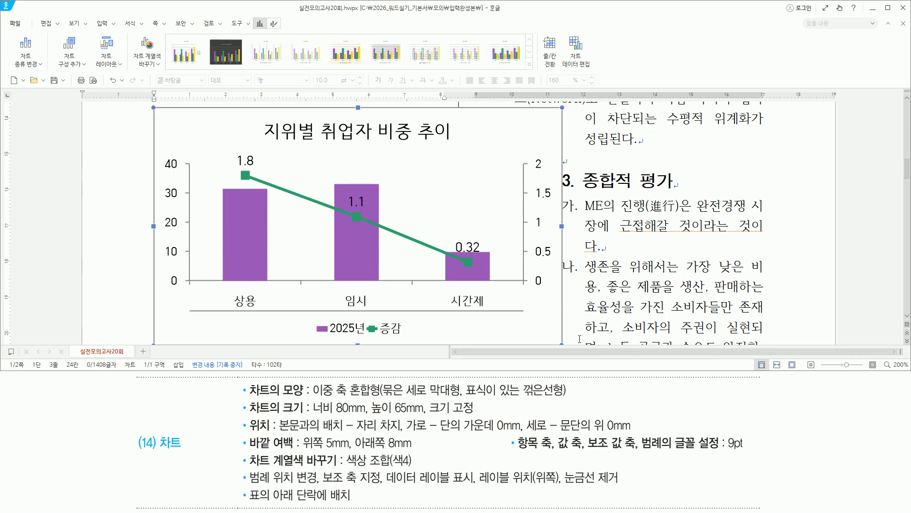
drag(243, 478, 617, 478)
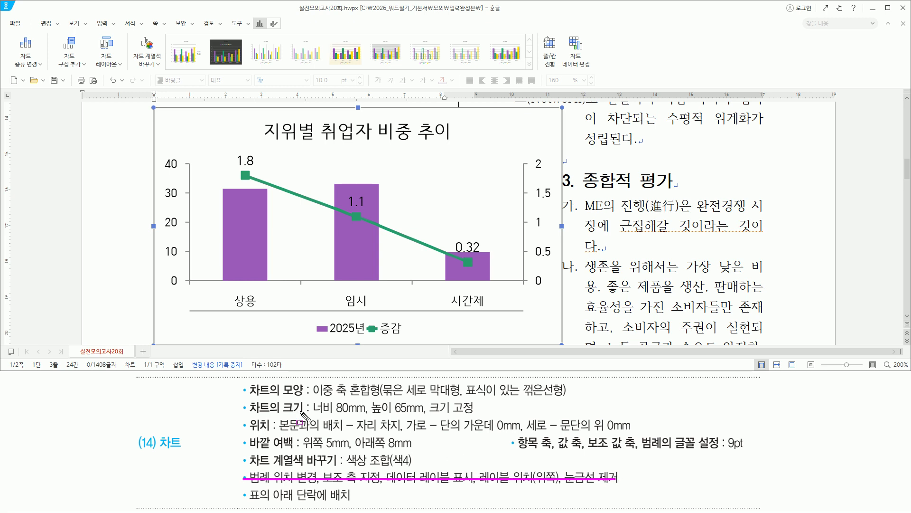
mouse_move(243, 400)
mouse_down()
mouse_move(301, 423)
mouse_move(310, 416)
mouse_move(315, 450)
mouse_move(486, 452)
mouse_up()
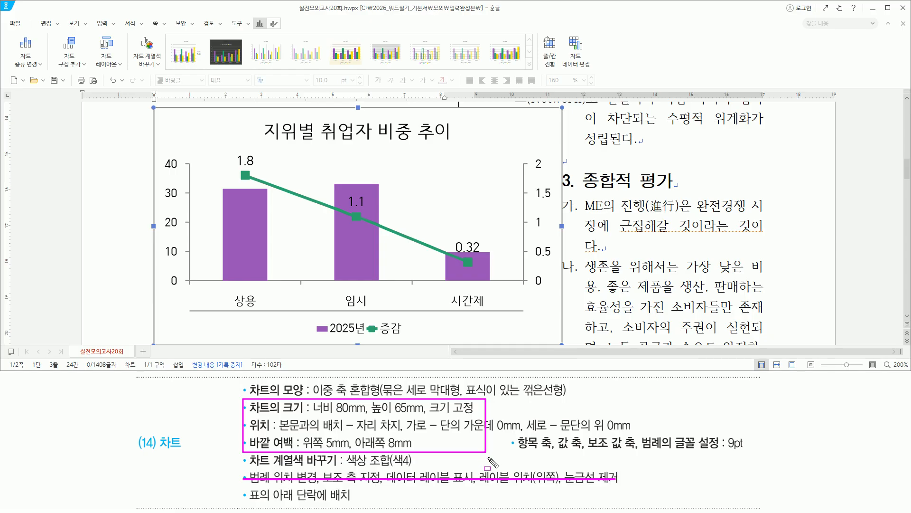
drag(520, 117, 548, 141)
key(Escape)
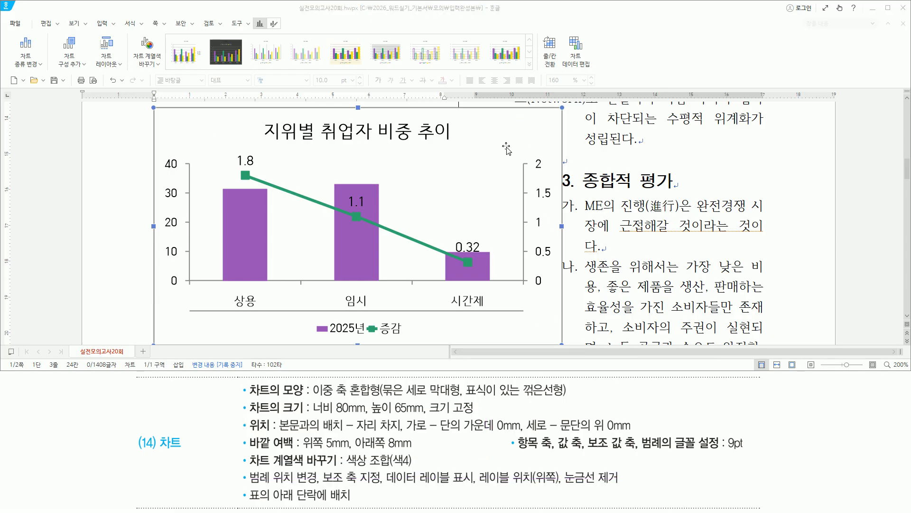
Step: In the chart's object properties, set width to 80 mm and lock the size at 80 × 65 mm
right_click(524, 128)
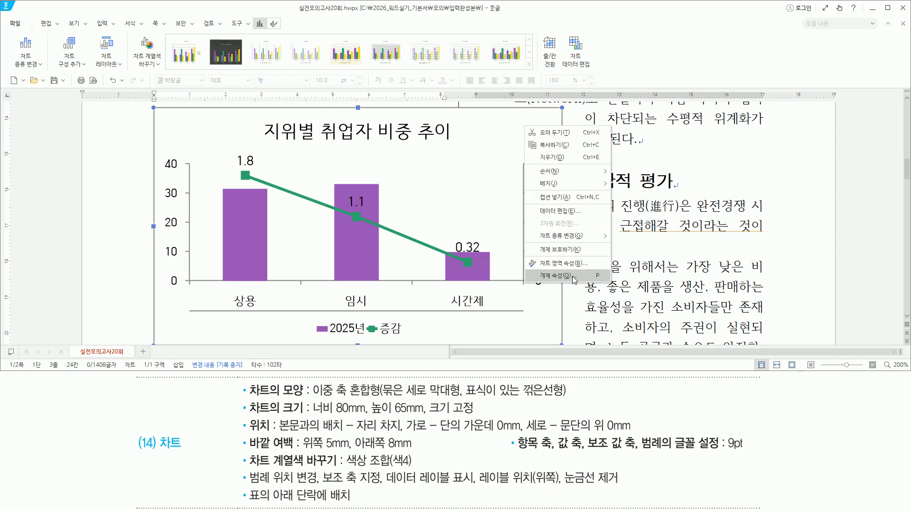
click(555, 275)
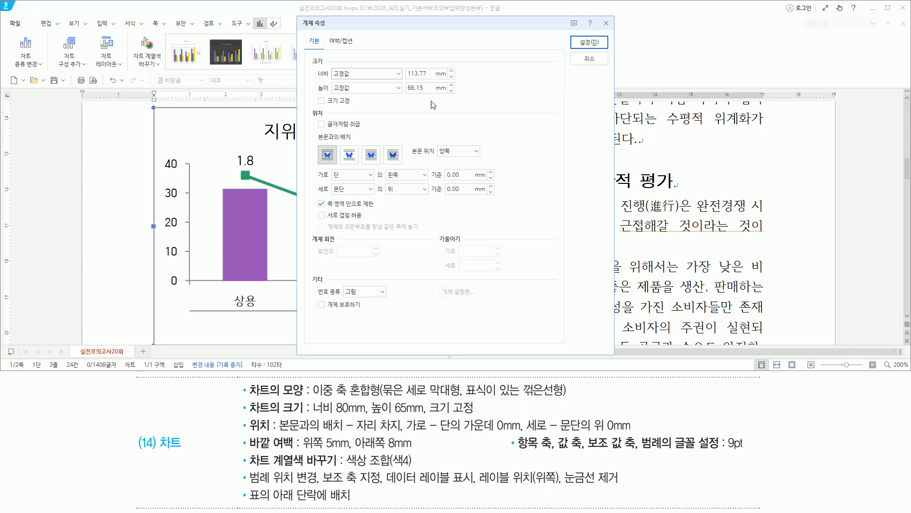
drag(313, 414, 473, 412)
key(Escape)
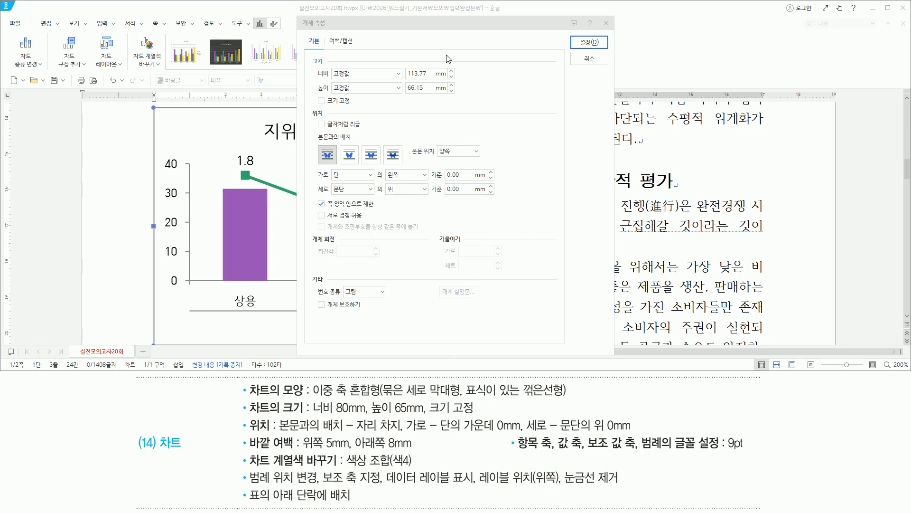
key(Tab)
text(80)
key(Tab)
key(Tab)
key(Tab)
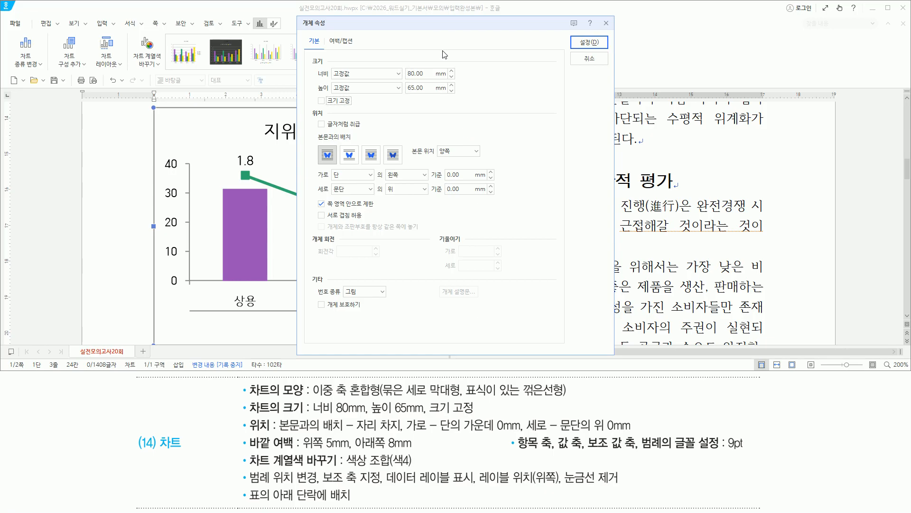
key(space)
key(ctrl+2)
Step: Make the chart take its own space, centred horizontally in the column at 0 mm
drag(401, 67, 433, 97)
drag(313, 108, 355, 107)
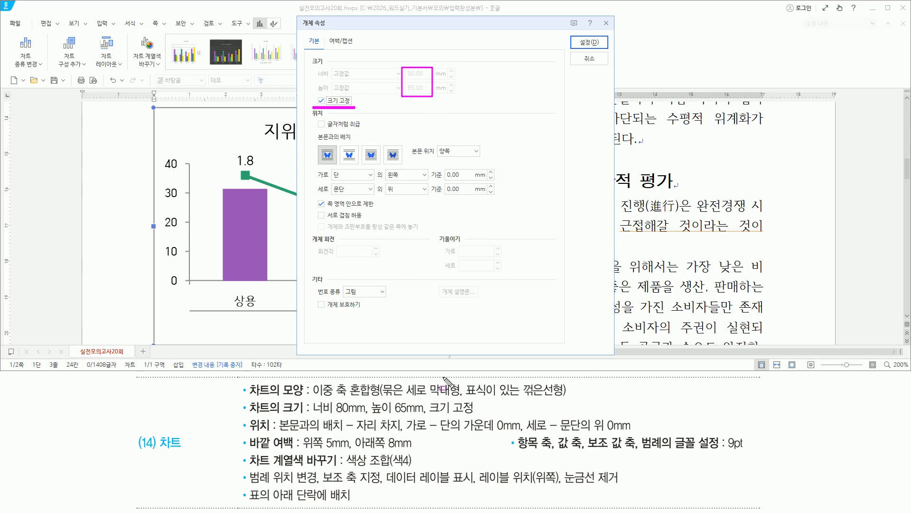
drag(279, 433, 405, 433)
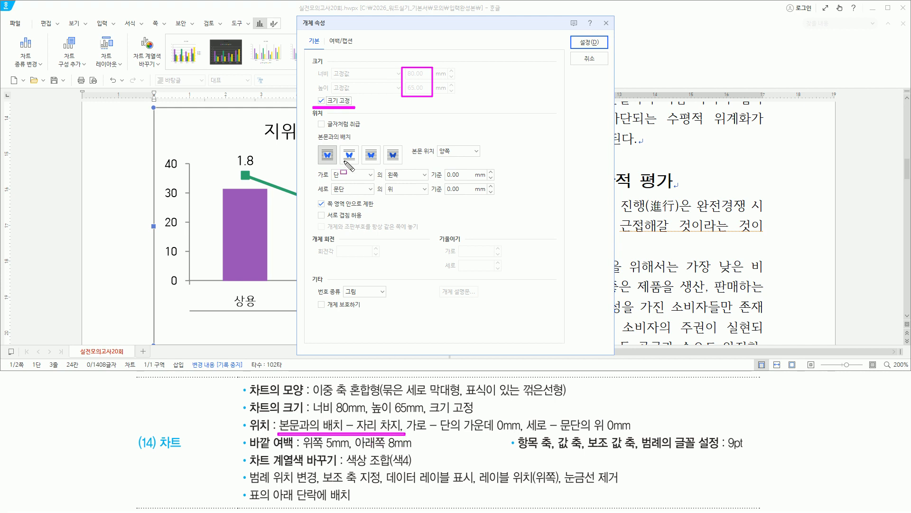
click(350, 157)
drag(340, 143, 360, 165)
drag(404, 434, 522, 433)
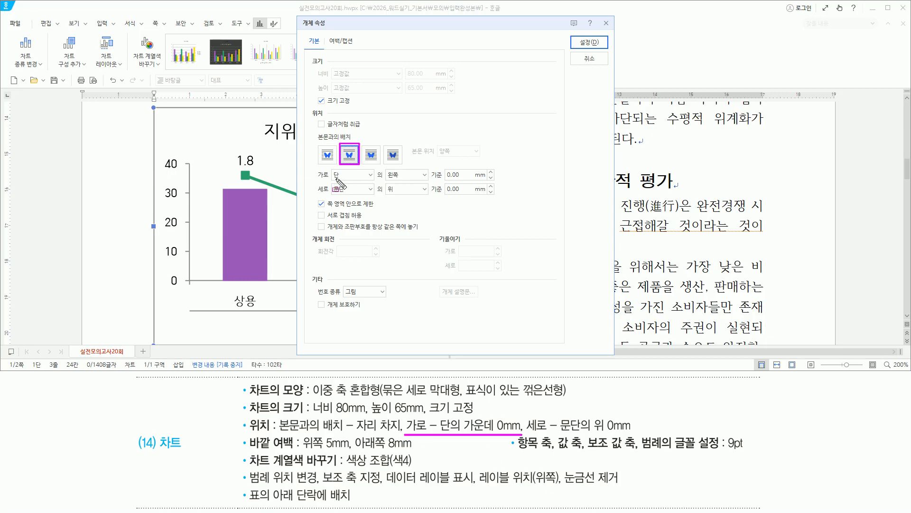
drag(332, 180, 410, 179)
key(Escape)
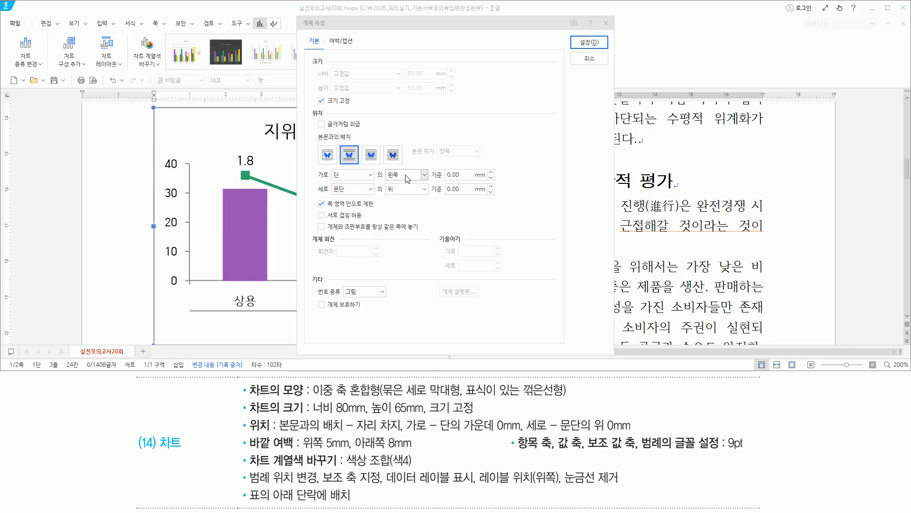
click(407, 179)
click(407, 195)
key(ctrl+2)
drag(332, 180, 522, 180)
drag(524, 413, 635, 433)
drag(332, 195, 473, 196)
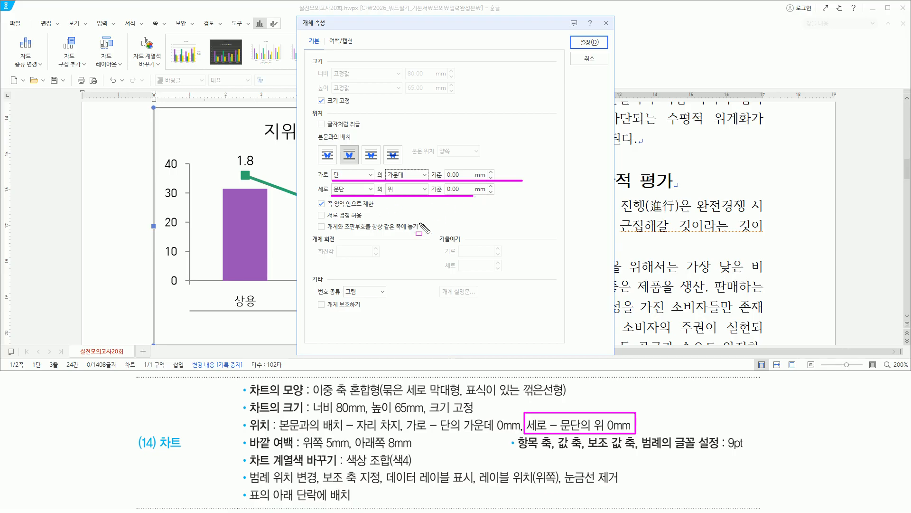
drag(247, 434, 293, 450)
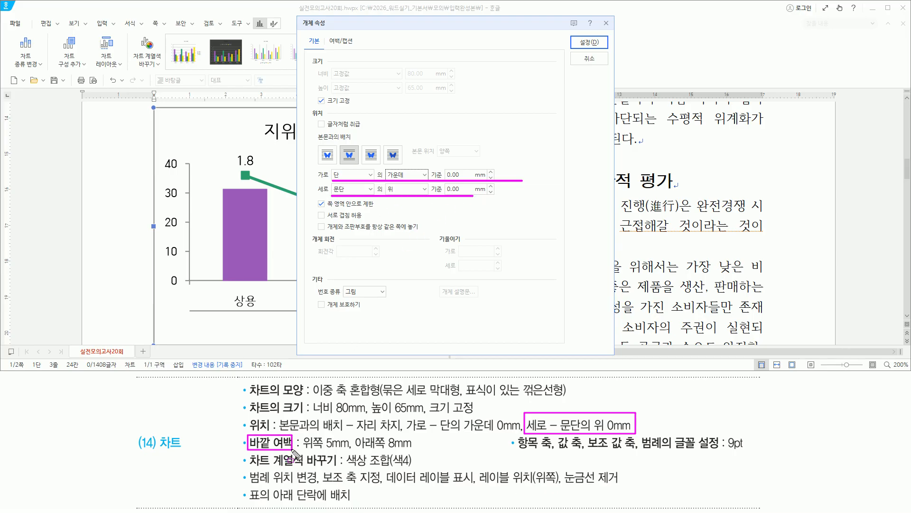
drag(327, 35, 363, 50)
key(Escape)
Step: Set the chart's outer margins to 5 mm top and 8 mm bottom and apply
click(348, 44)
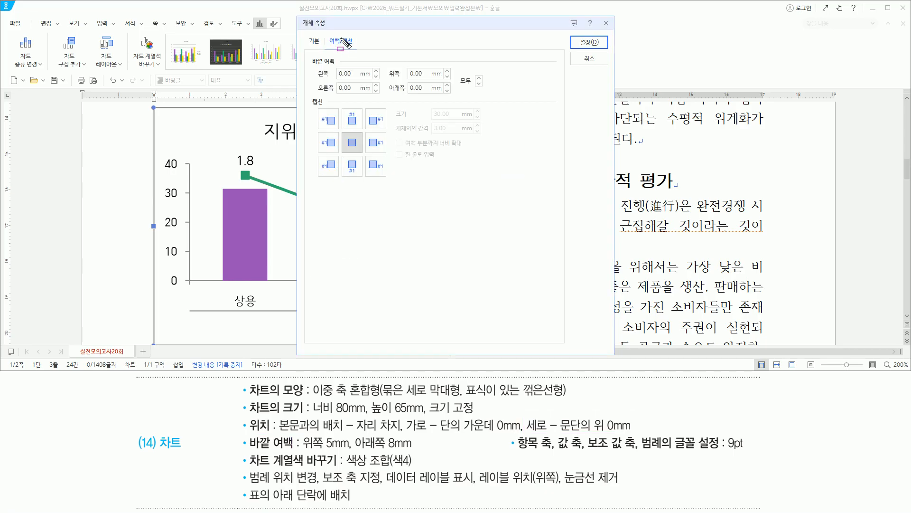
drag(304, 451, 417, 450)
key(Escape)
click(417, 74)
text(5)
key(Tab)
drag(382, 67, 440, 97)
drag(311, 65, 343, 65)
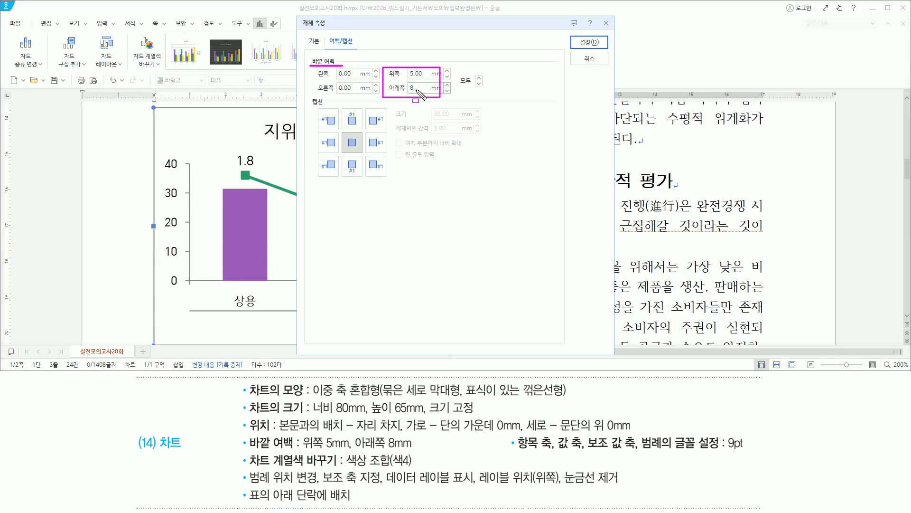
drag(575, 35, 603, 50)
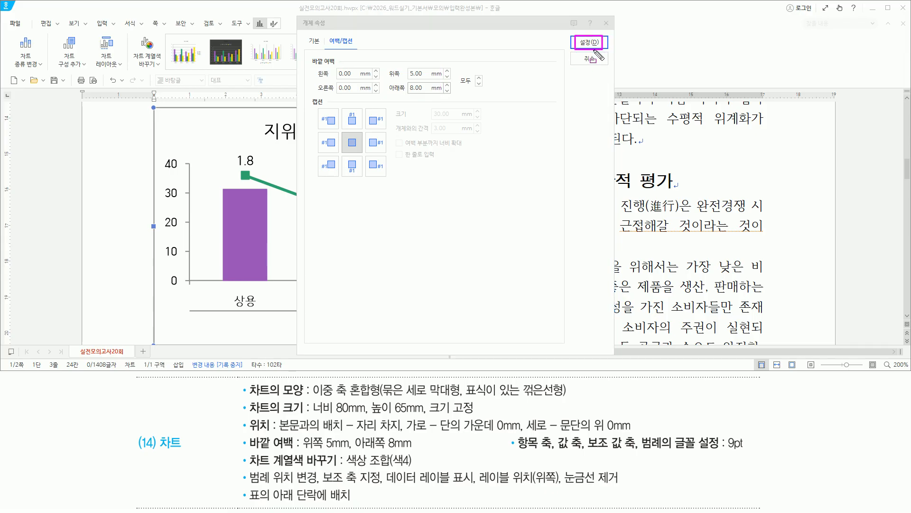
click(588, 43)
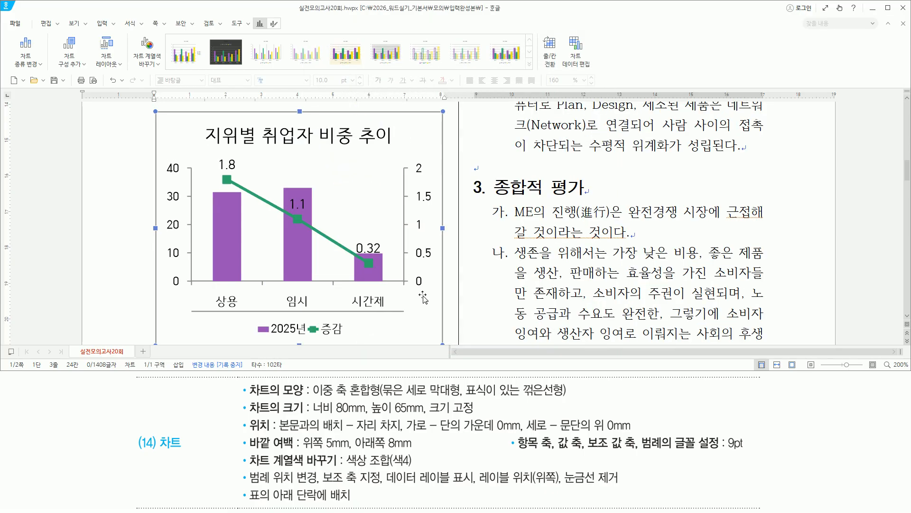
Step: Cut the chart out of its current position in the document
scroll(424, 297, up, 3)
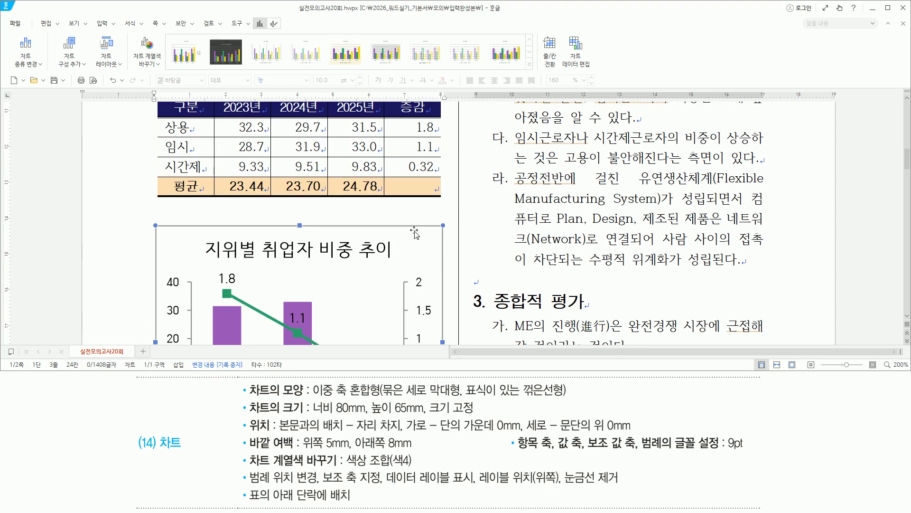
scroll(414, 233, up, 1)
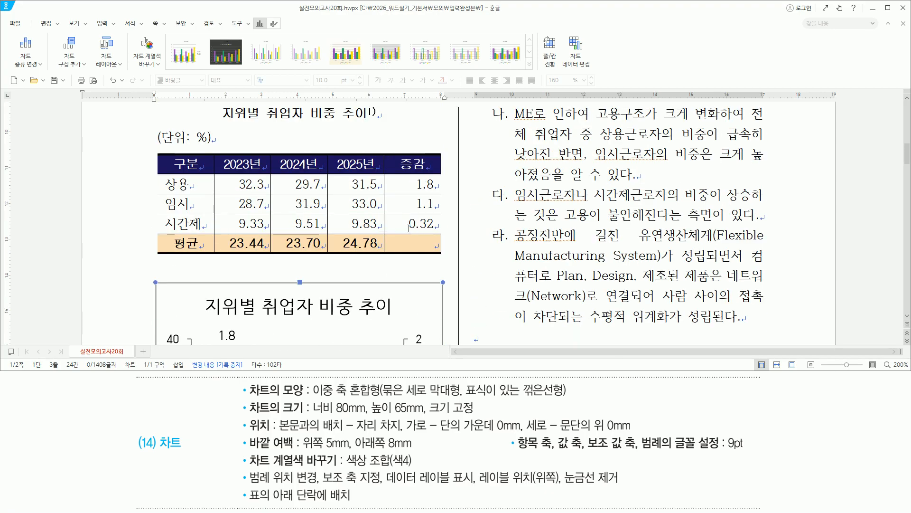
drag(156, 451, 182, 451)
mouse_move(249, 486)
mouse_down()
mouse_move(260, 497)
mouse_move(356, 508)
mouse_up()
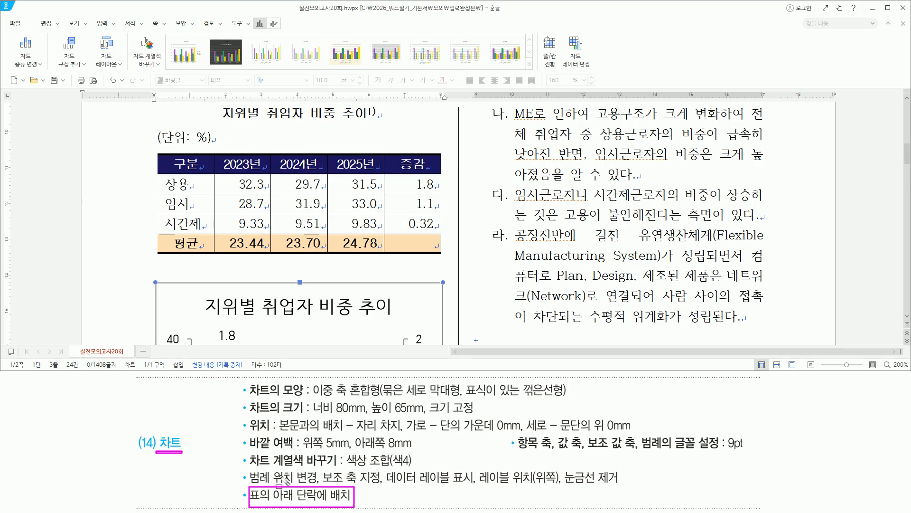
key(Escape)
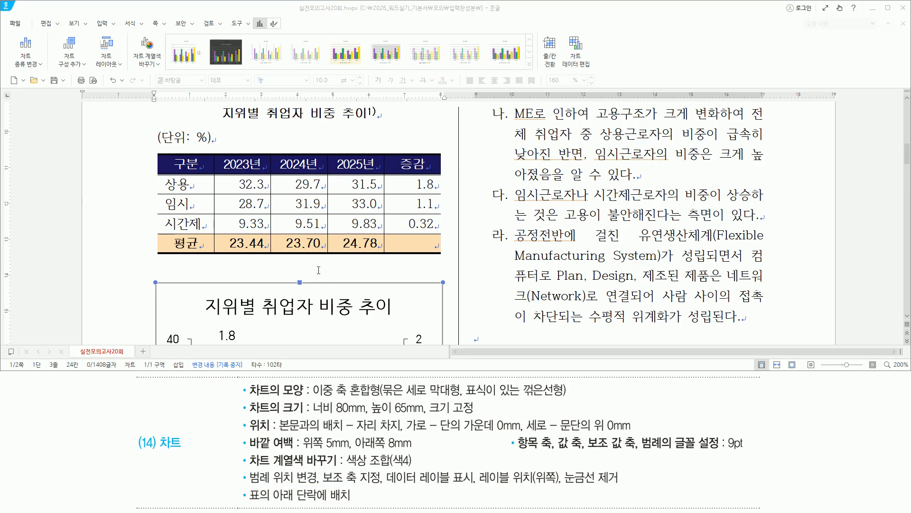
scroll(317, 264, down, 1)
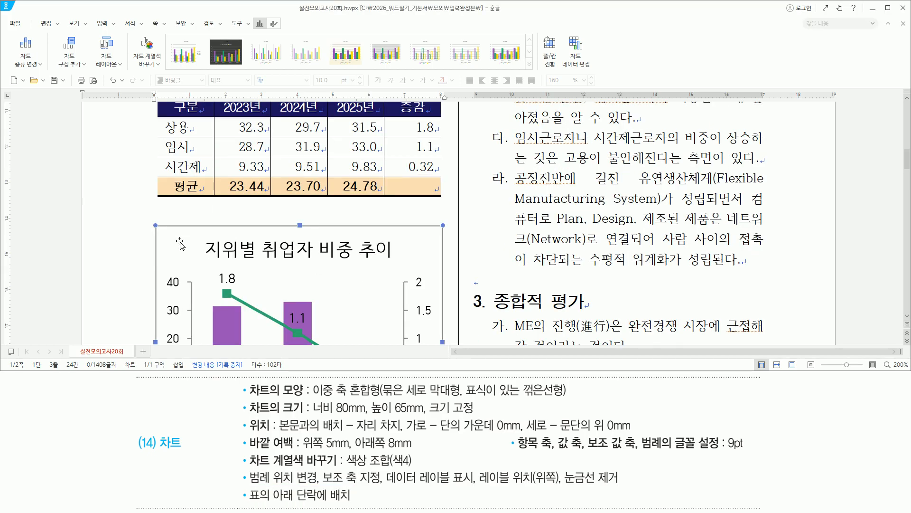
key(Delete)
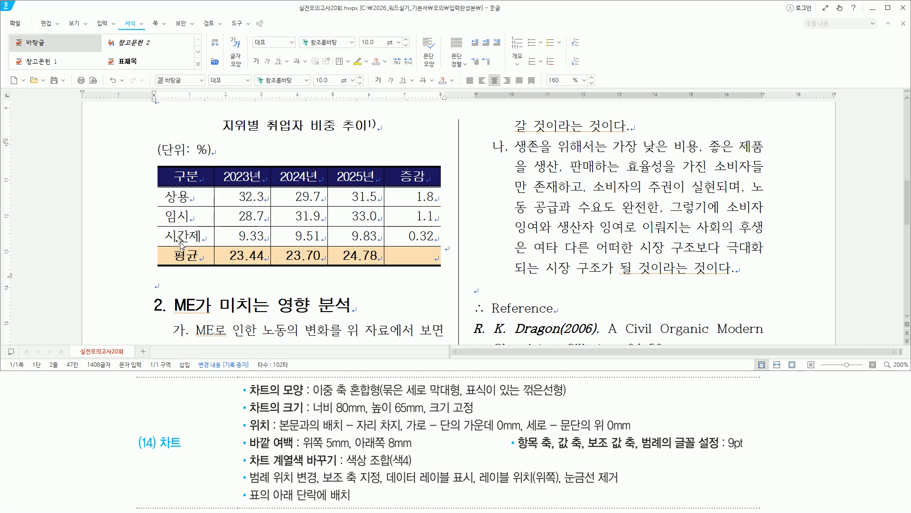
Step: Paste the chart into the empty paragraph directly below the table
click(158, 287)
drag(147, 273, 163, 294)
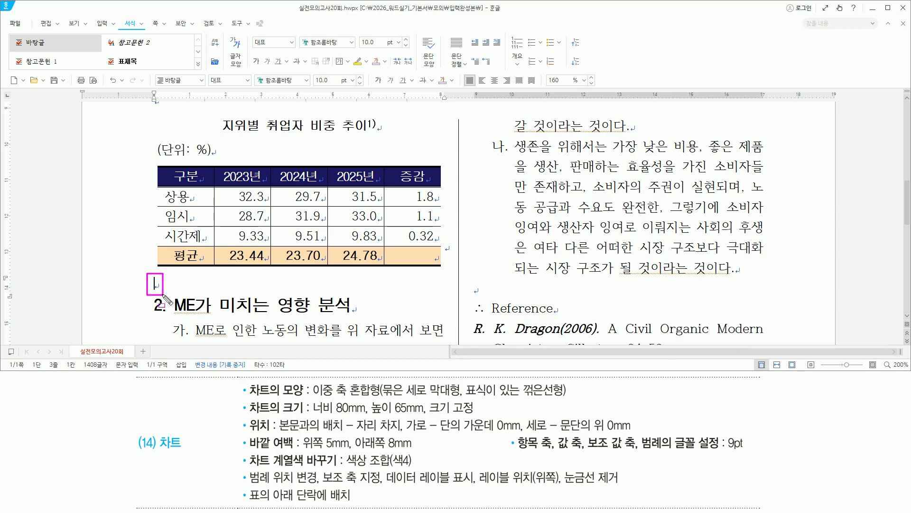
key(Escape)
click(163, 285)
key(ctrl+v)
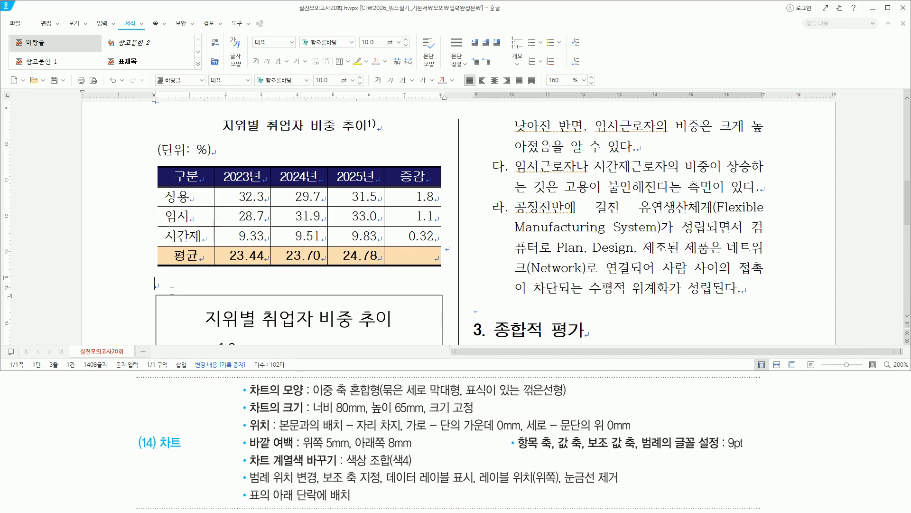
drag(249, 502, 356, 502)
drag(142, 433, 189, 452)
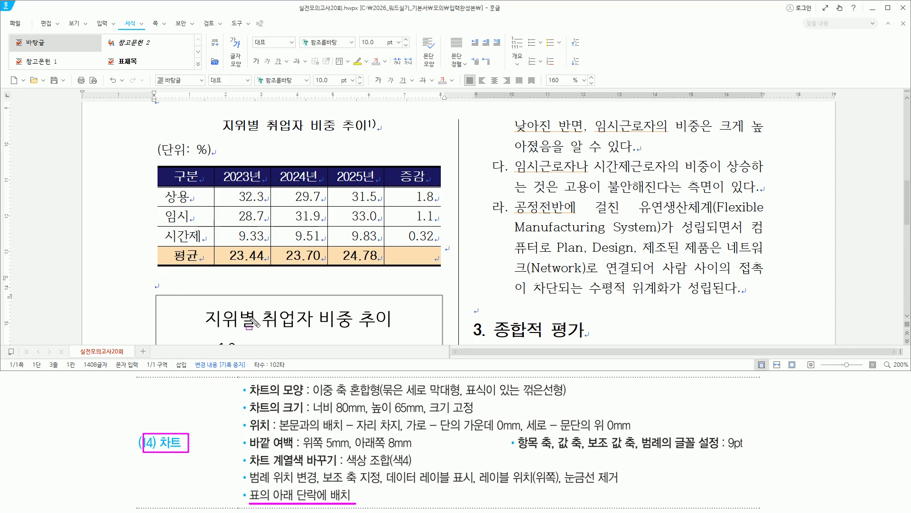
key(Escape)
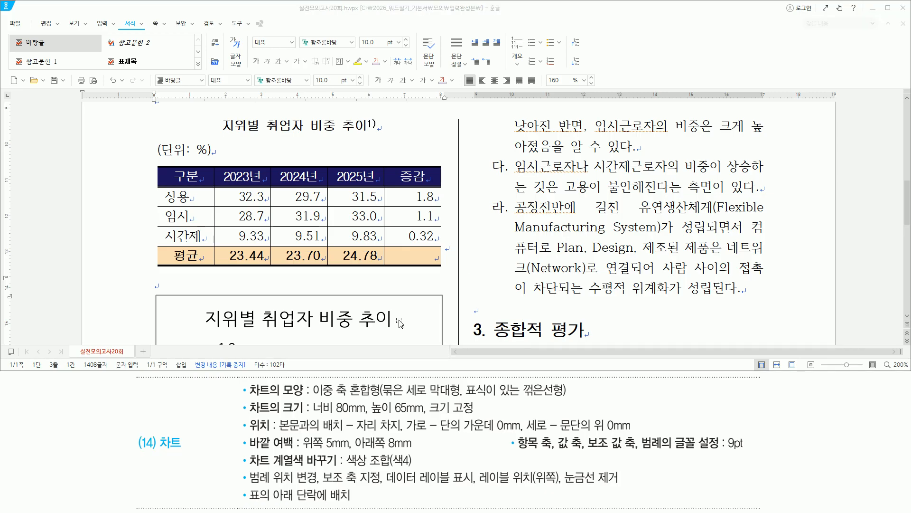
scroll(471, 278, down, 1)
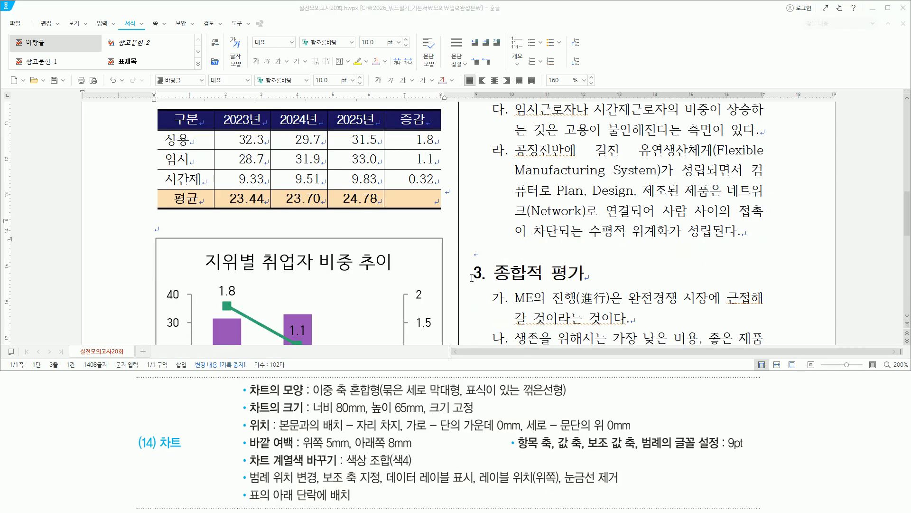
Step: Maximize the Hangul window and check the chart sits centred below the table
double_click(435, 14)
drag(440, 180, 454, 202)
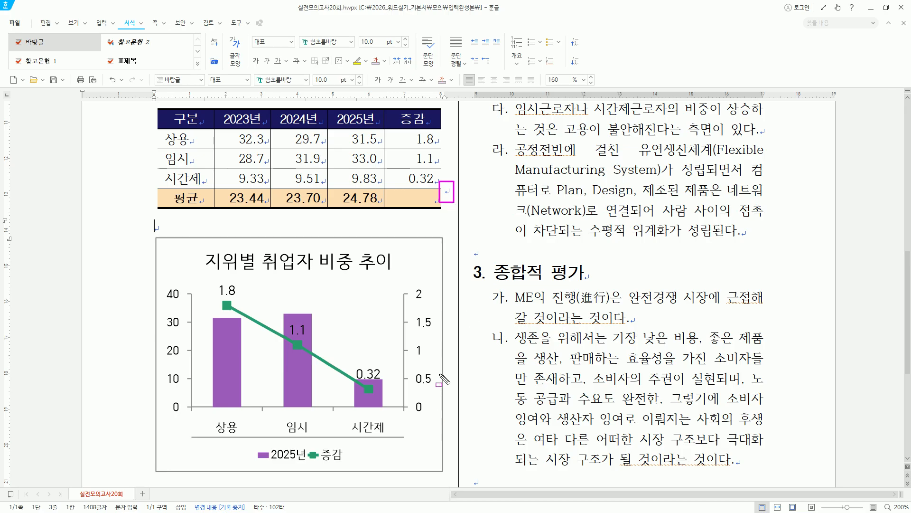
drag(437, 382, 459, 441)
key(Escape)
scroll(464, 427, down, 2)
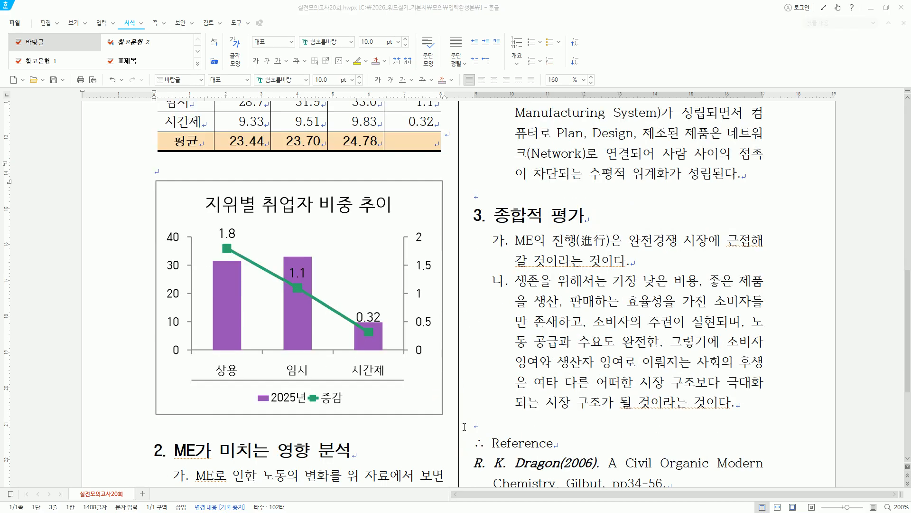
mouse_move(139, 403)
mouse_down()
mouse_move(193, 427)
mouse_move(462, 451)
mouse_up()
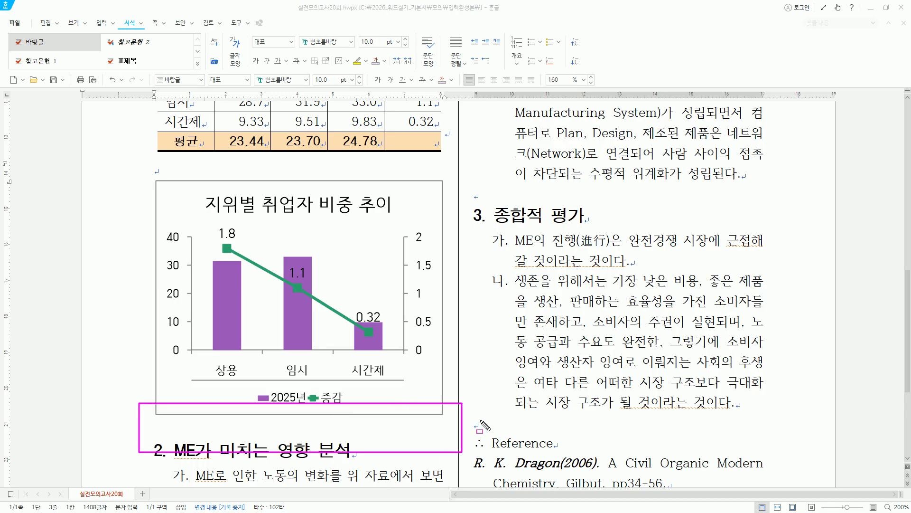
drag(438, 323, 468, 366)
drag(135, 406, 470, 446)
drag(442, 118, 456, 150)
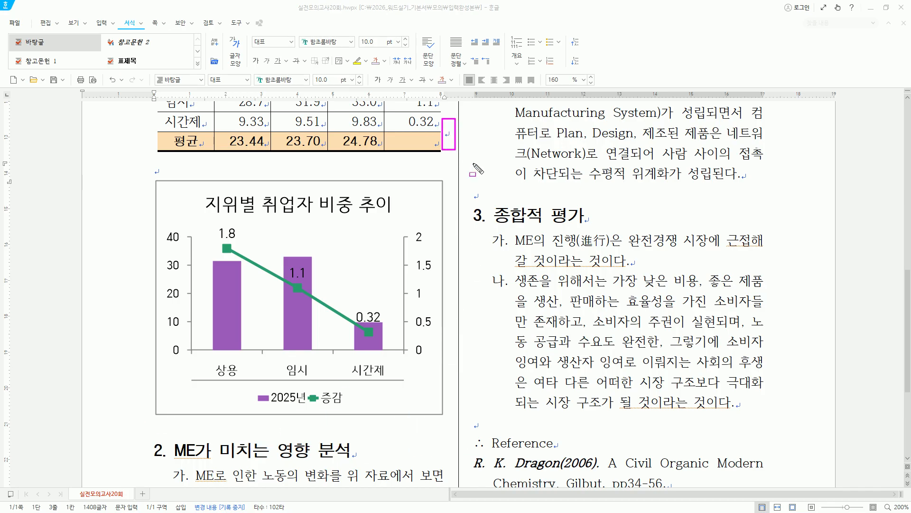
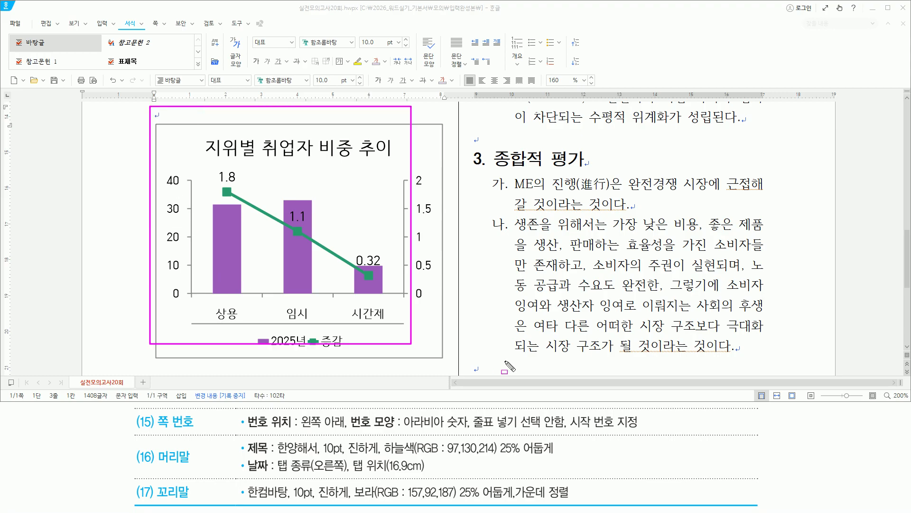
Step: Clear the on-screen annotation marks from the report page
key(Escape)
Step: Place the caret on the empty line above the Reference heading
click(599, 313)
scroll(599, 313, down, 1)
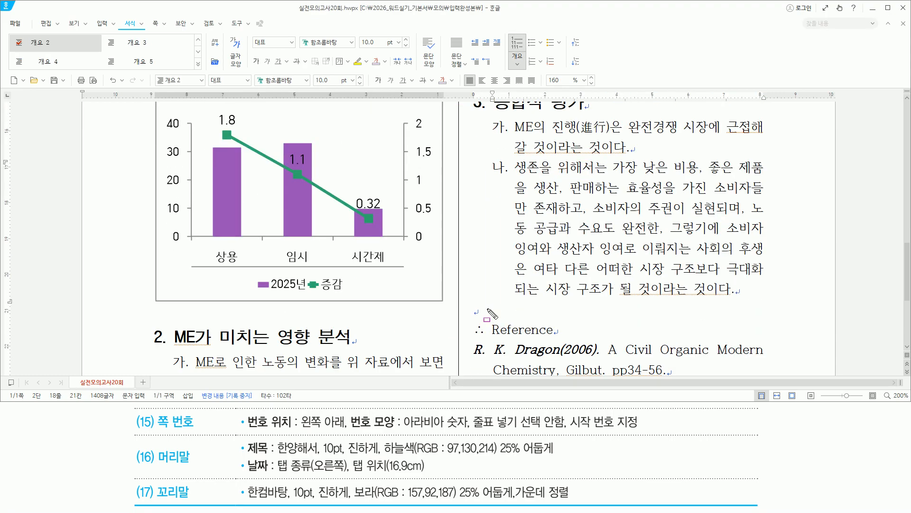
drag(471, 304, 625, 319)
key(Escape)
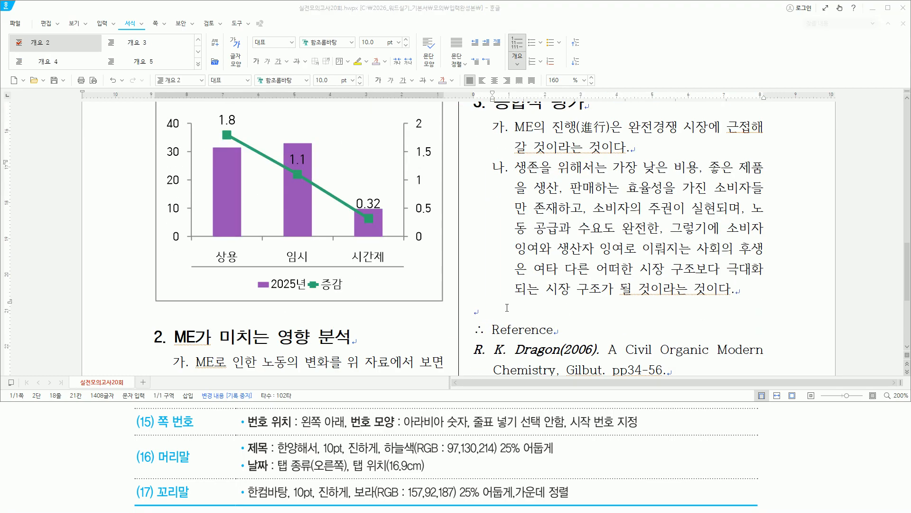
click(506, 308)
scroll(506, 308, up, 2)
mouse_move(476, 188)
mouse_down()
mouse_move(522, 210)
mouse_move(596, 209)
mouse_up()
key(Escape)
scroll(565, 323, down, 2)
click(522, 310)
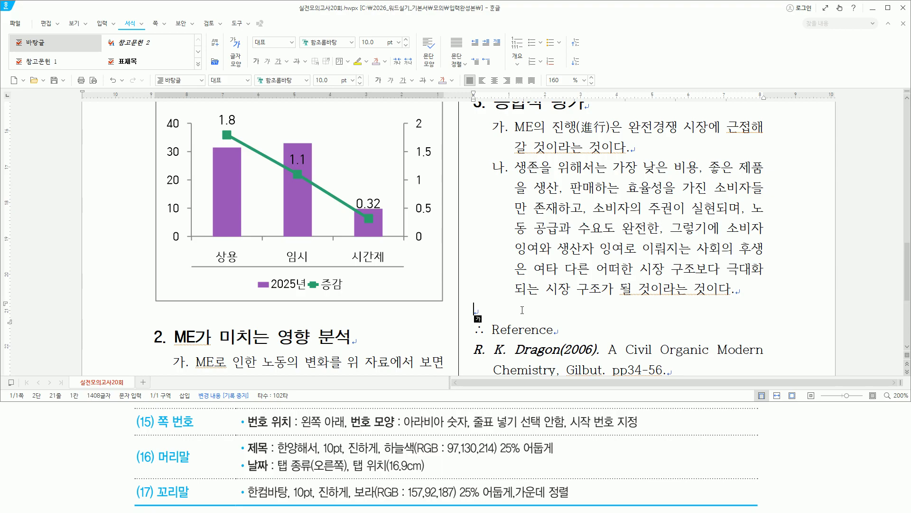
Step: Create a two-sided header (머리말 양쪽) with Ctrl+N,H
key(ctrl+n)
key(h)
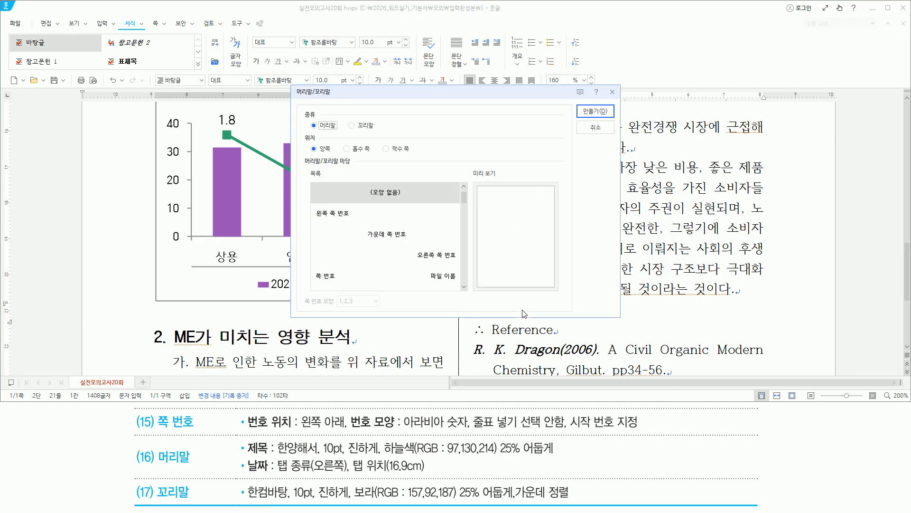
key(Return)
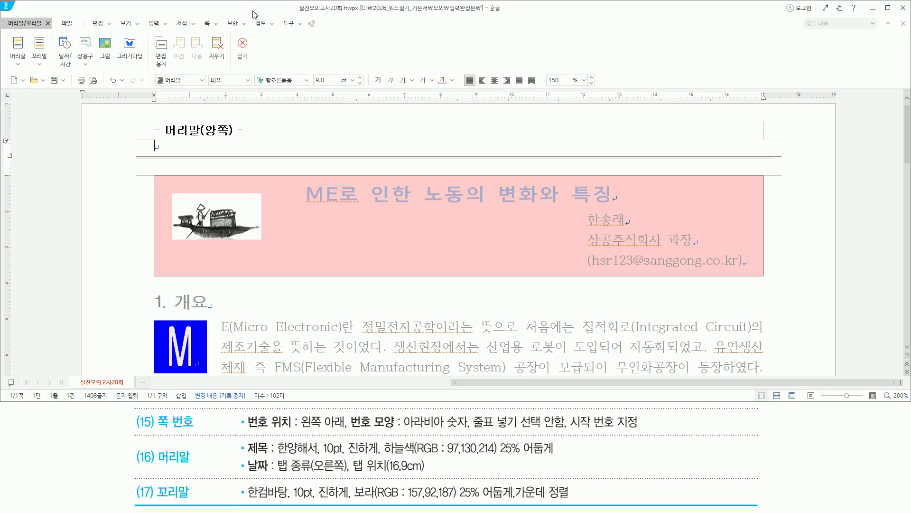
Step: Type 상공경제연구소 in the header, correcting the last syllable
text(상공경제연구소)
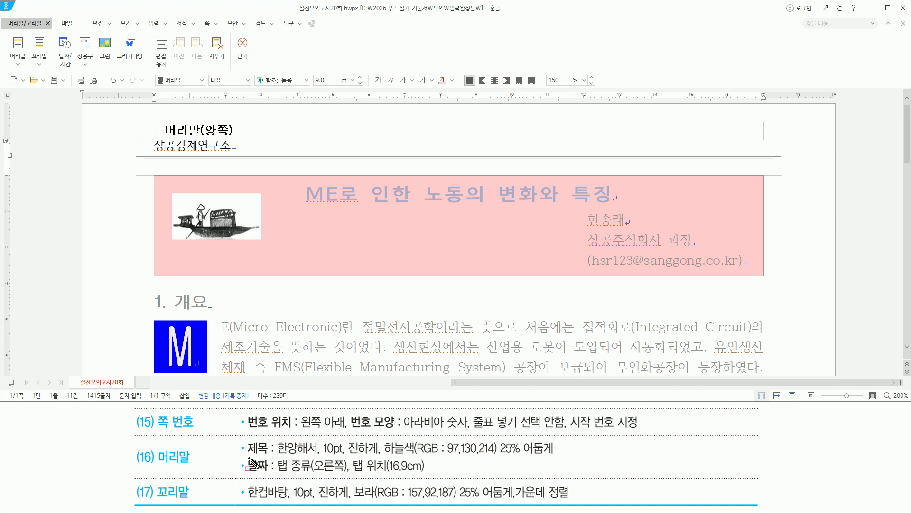
drag(245, 457, 426, 473)
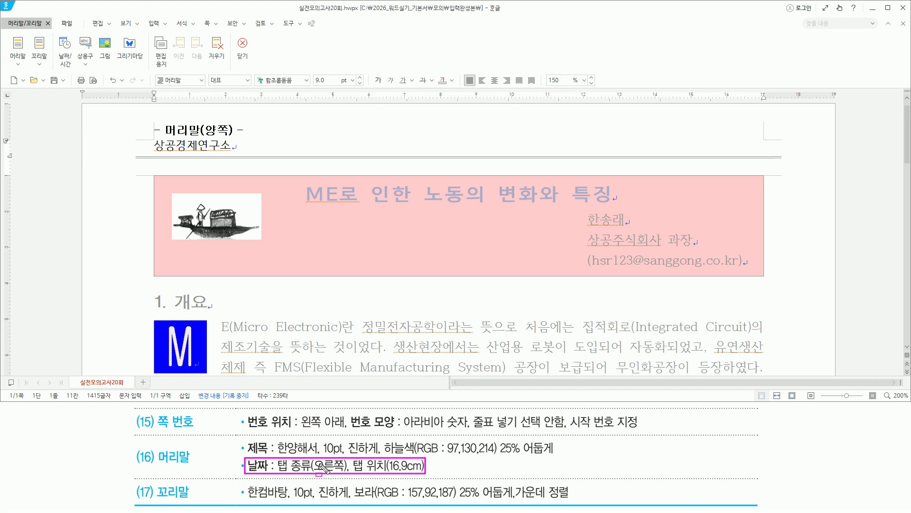
key(Escape)
Step: Add a tab after it followed by the date 2025. 6. 21
click(409, 23)
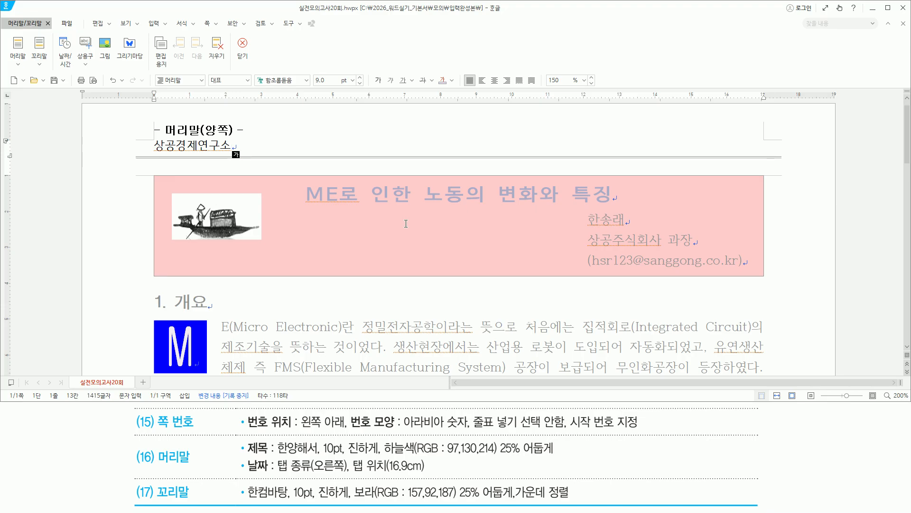
key(Tab)
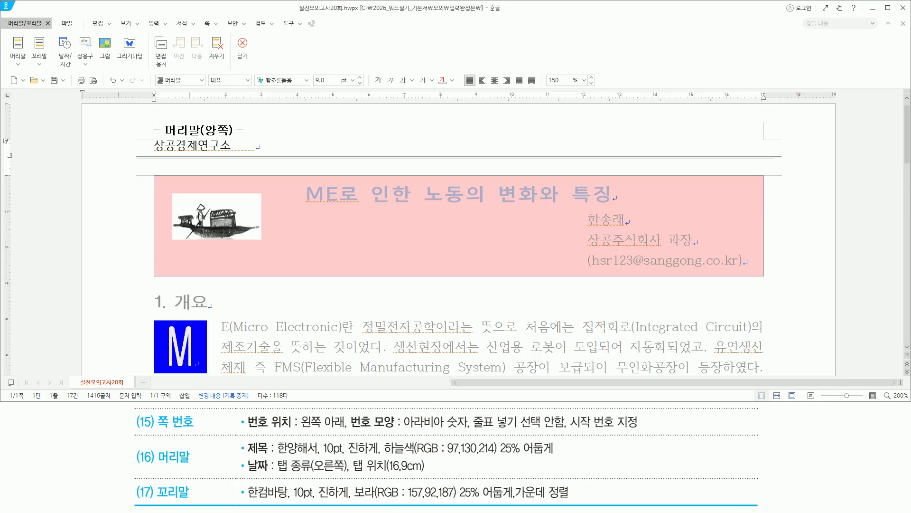
text(2025. 6. 21.)
drag(245, 457, 425, 474)
key(Escape)
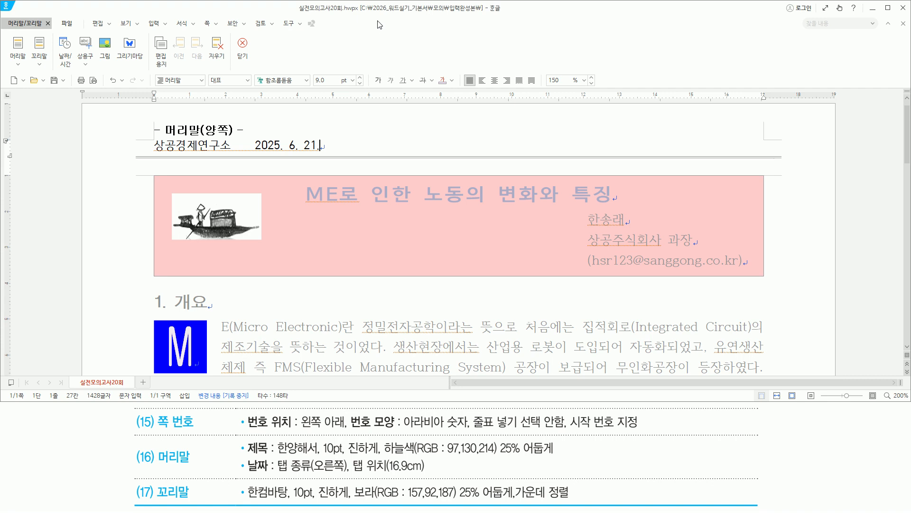
Step: In the paragraph settings' tab stop page, choose a right-aligned tab type
key(alt+t)
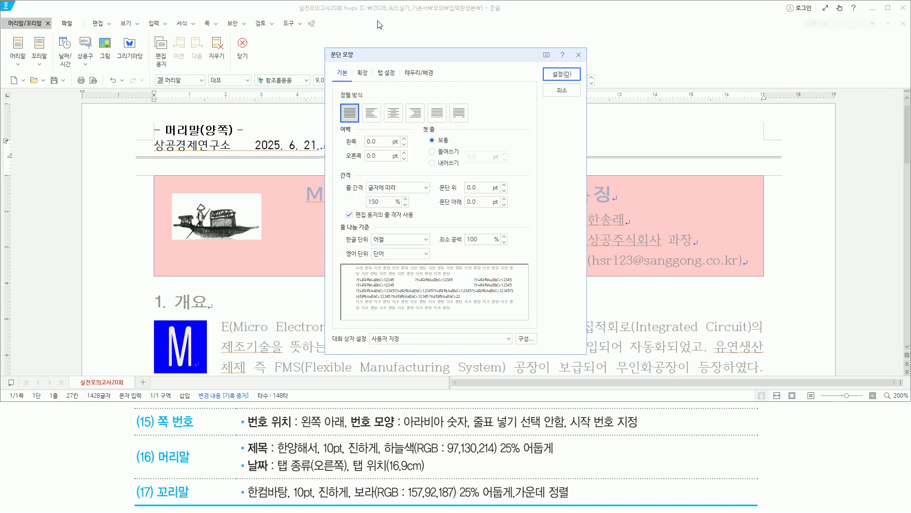
mouse_move(374, 64)
mouse_down()
mouse_move(380, 76)
mouse_move(401, 83)
mouse_up()
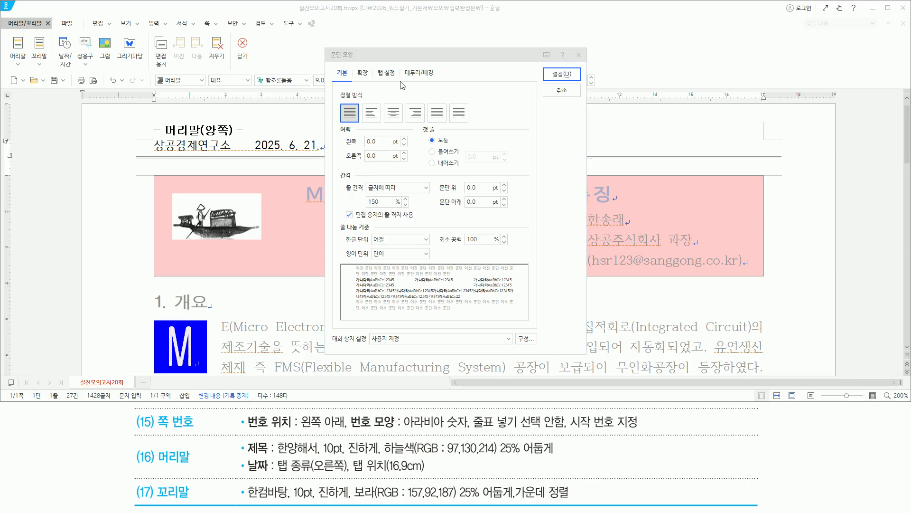
click(392, 74)
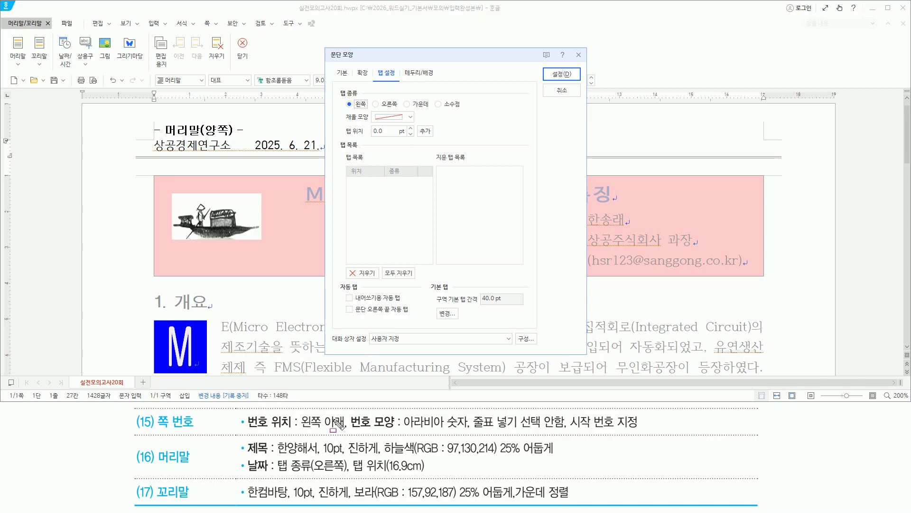
mouse_move(274, 470)
mouse_down()
mouse_move(424, 472)
mouse_move(421, 462)
mouse_up()
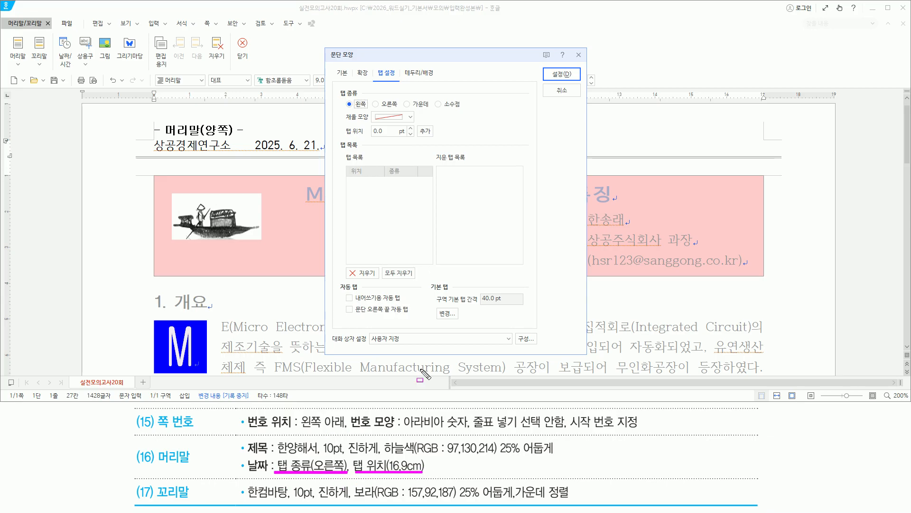
click(375, 104)
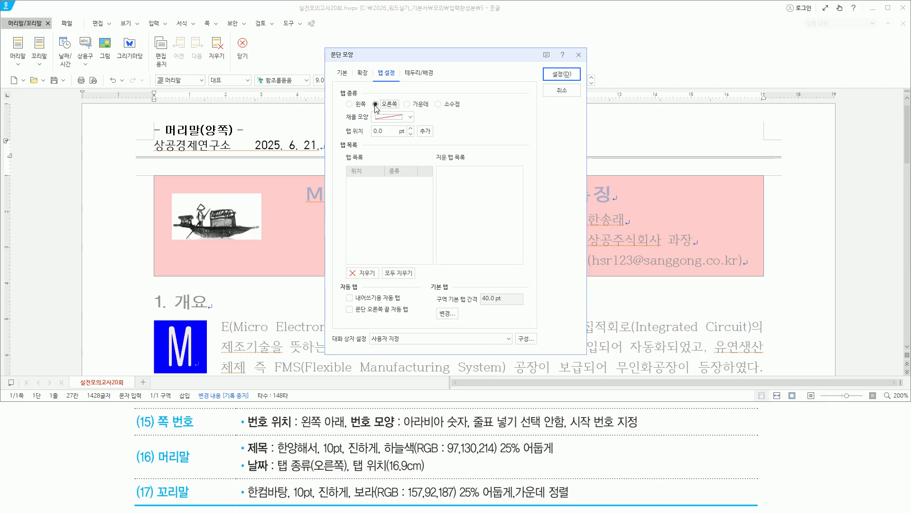
key(ctrl+alt+d)
drag(395, 136, 409, 136)
key(Escape)
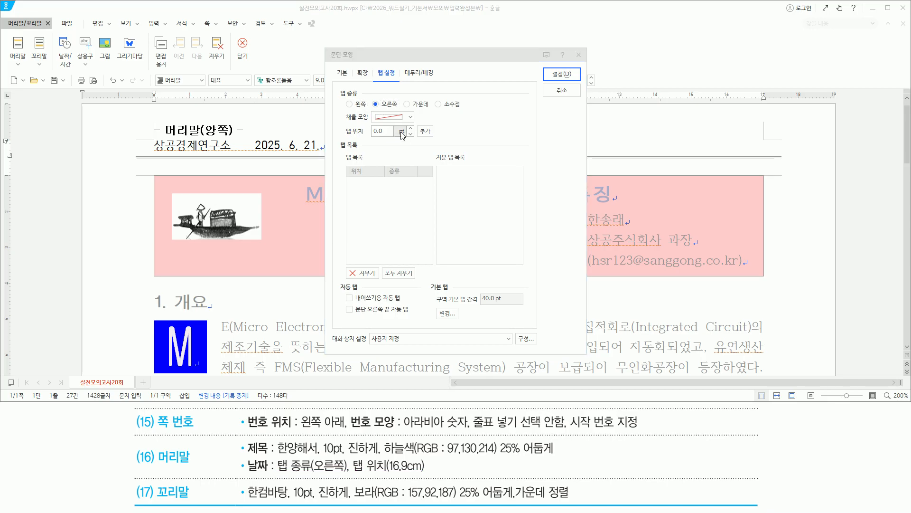
Step: Add a right tab at 16.9 cm and apply it to the header paragraph
click(401, 132)
click(396, 159)
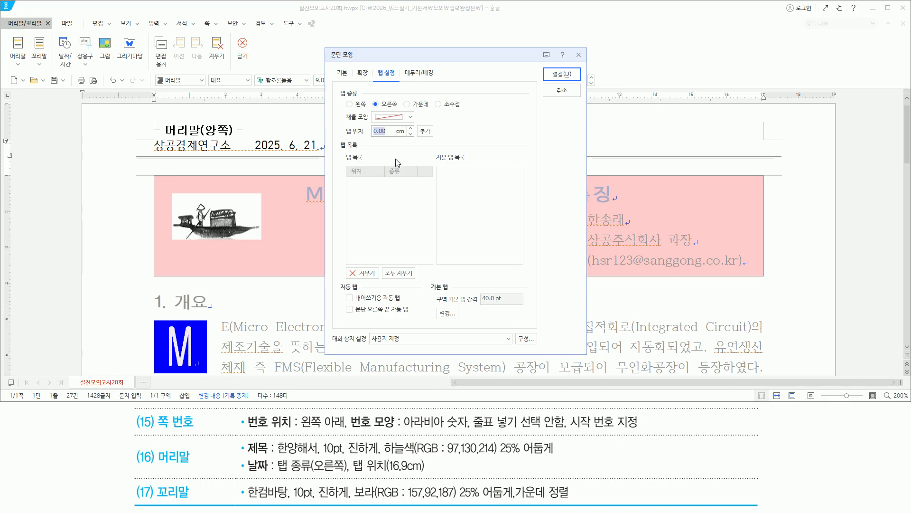
text(16.9)
drag(370, 136, 408, 135)
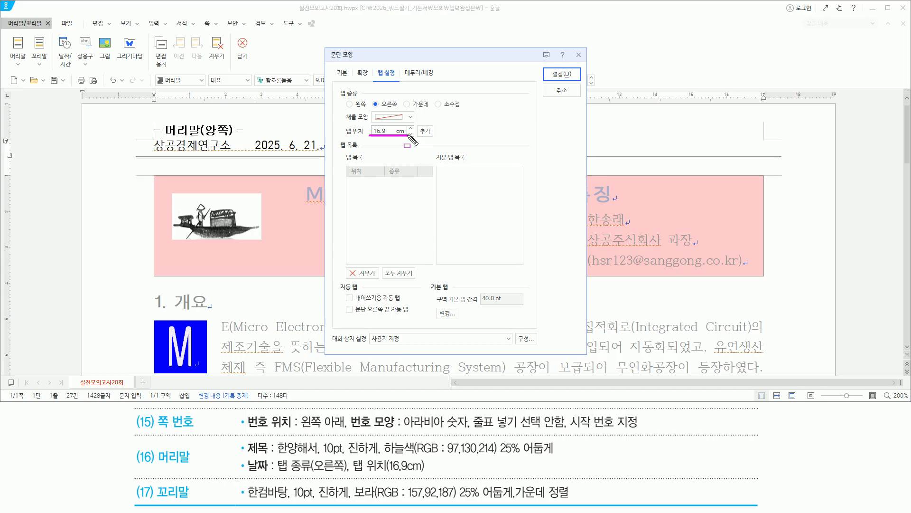
drag(418, 122, 434, 139)
key(Escape)
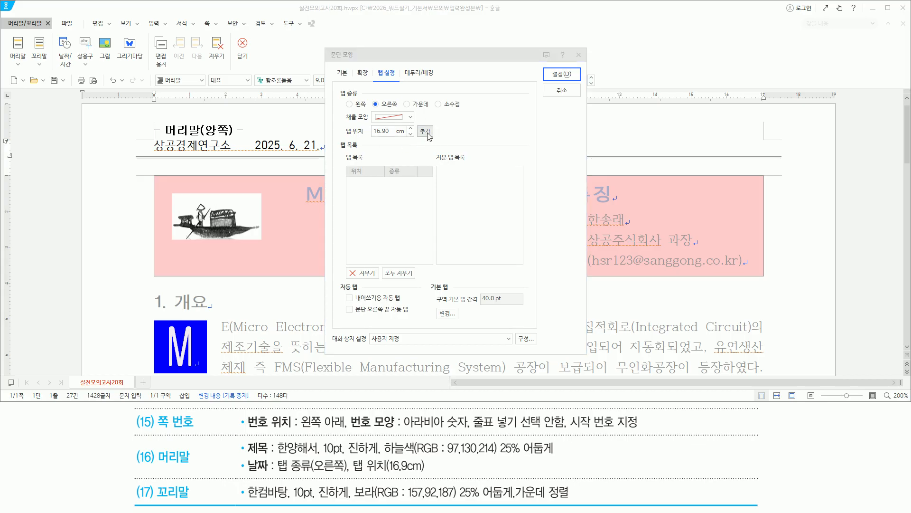
click(428, 134)
drag(338, 176, 426, 190)
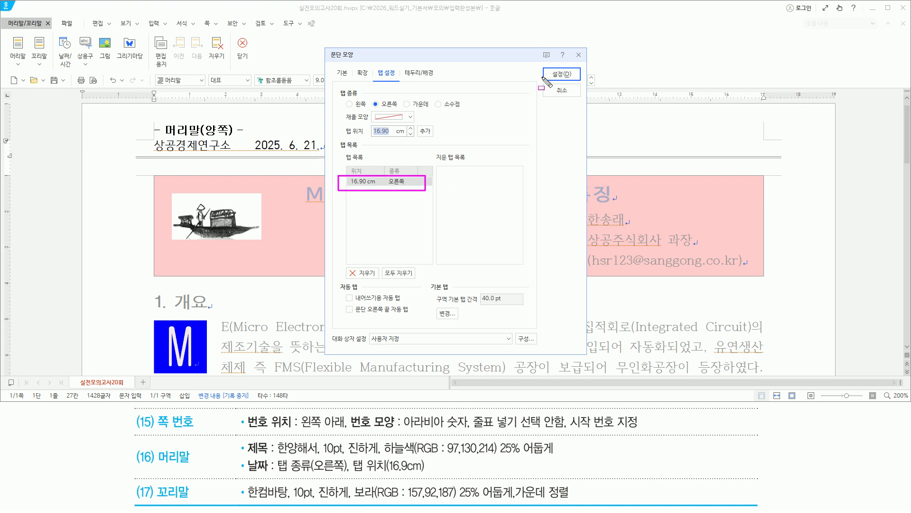
key(Escape)
click(565, 75)
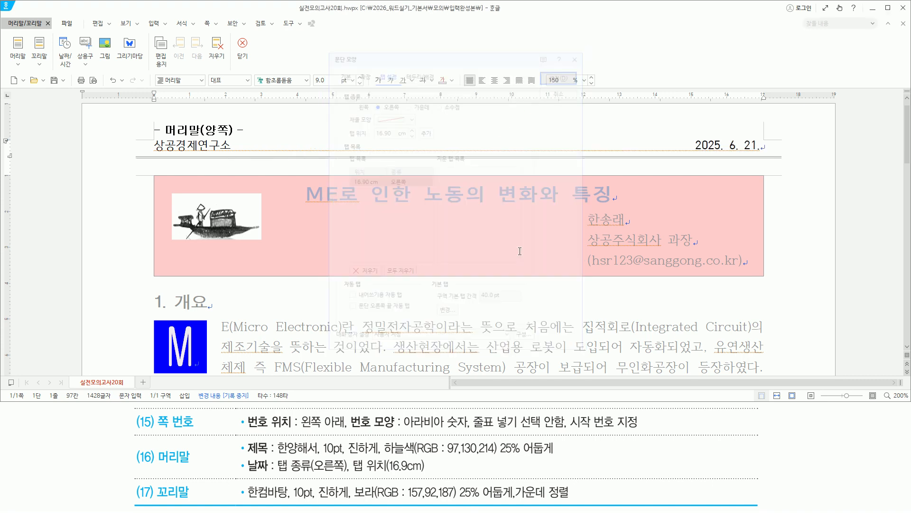
Step: Select the header text 상공경제연구소
drag(691, 134, 762, 153)
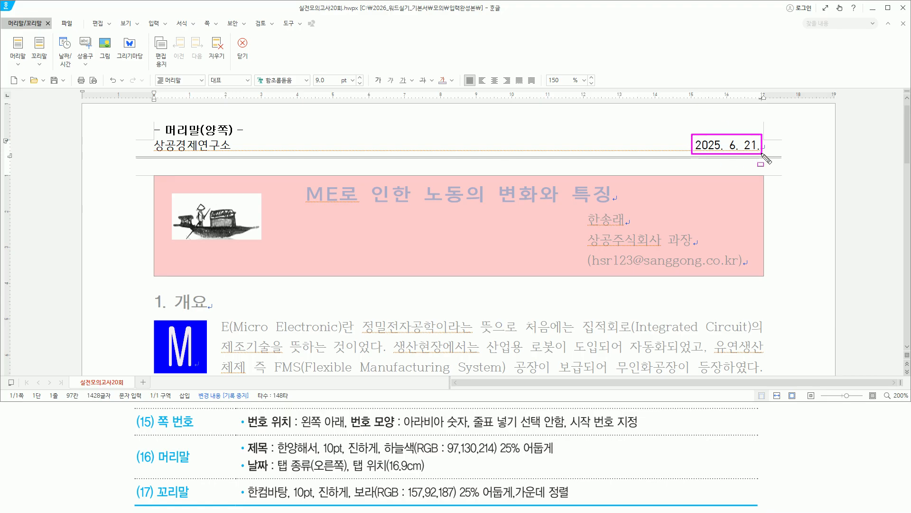
drag(246, 466, 433, 466)
drag(244, 438, 270, 454)
mouse_move(154, 139)
mouse_down()
mouse_move(172, 151)
mouse_move(231, 151)
mouse_up()
key(Escape)
click(230, 146)
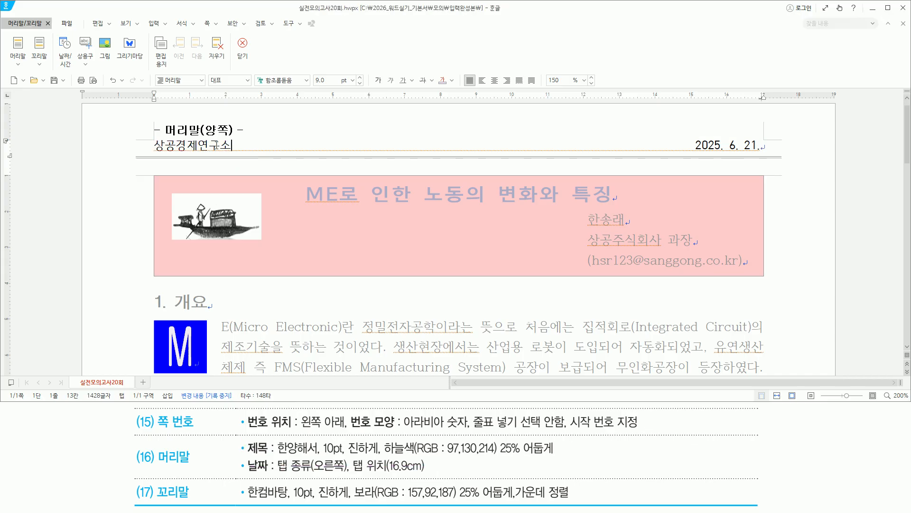
key(shift+Home)
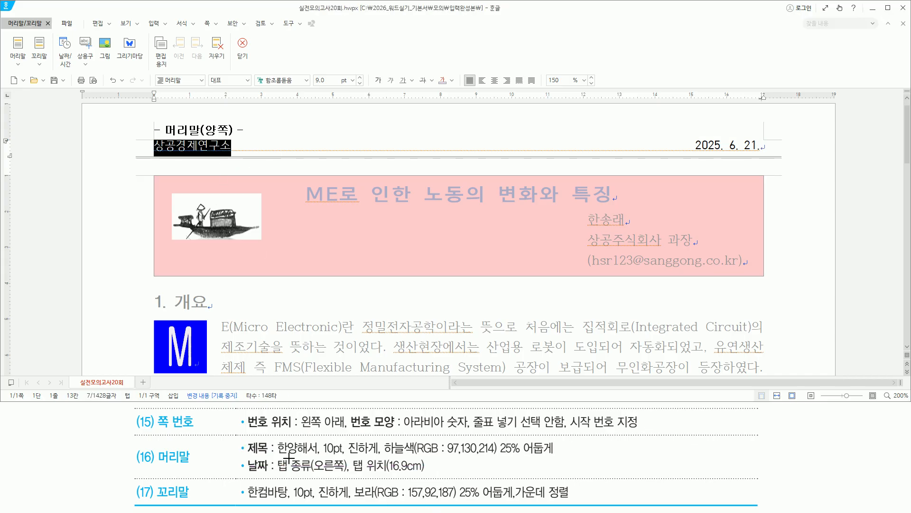
mouse_move(274, 457)
mouse_down()
mouse_move(478, 457)
mouse_move(561, 436)
mouse_up()
key(Escape)
click(396, 8)
Step: Format it as 한양해서 10 pt bold, sky blue 25% darker
key(alt+l)
text(한양ㅎ)
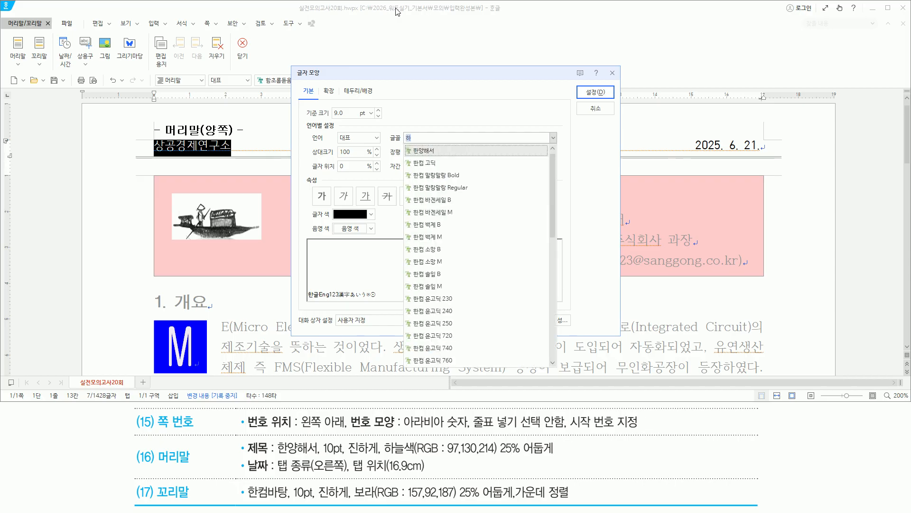
text(해서)
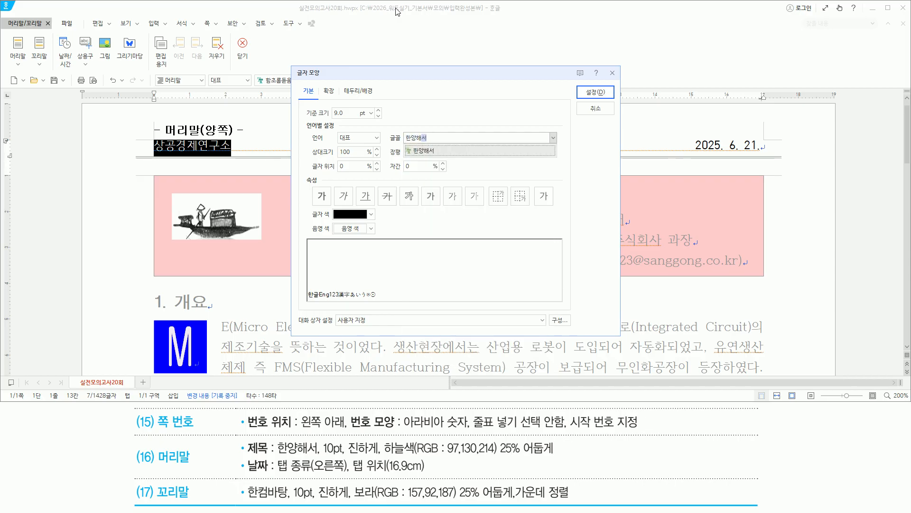
key(Return)
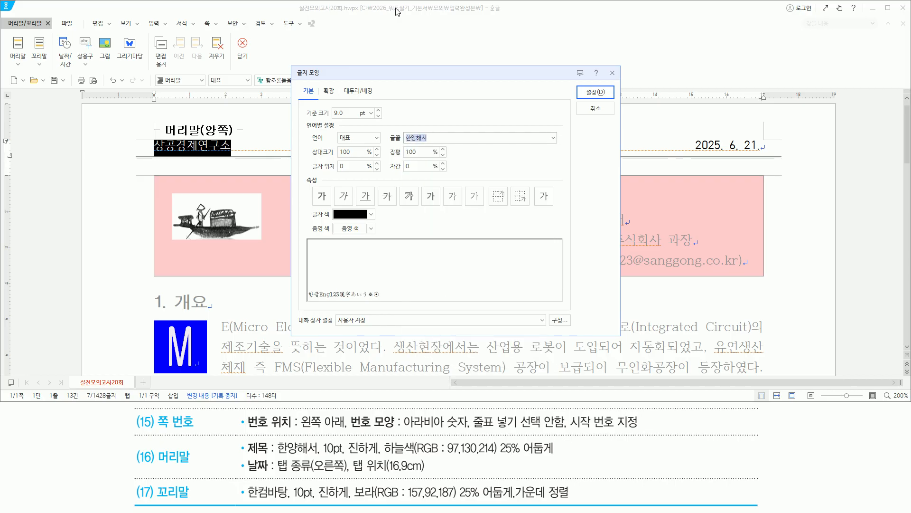
key(alt)
text(z10)
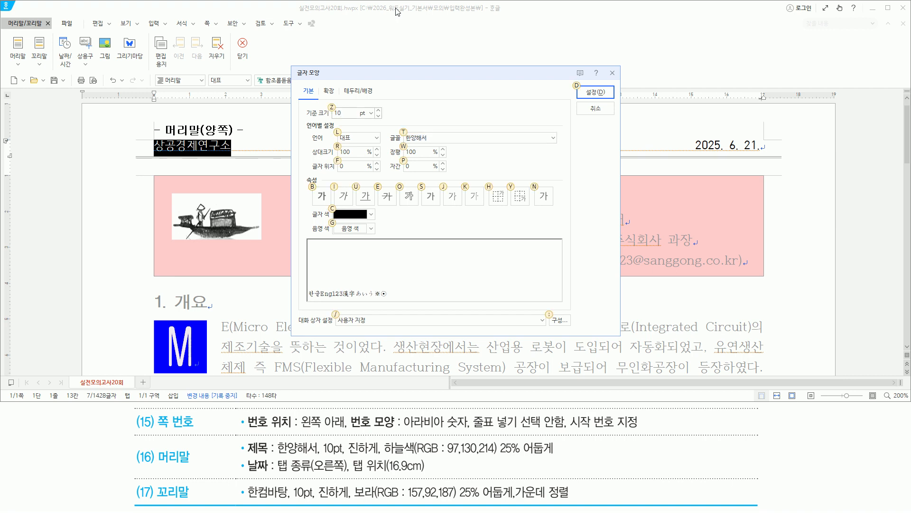
text(b)
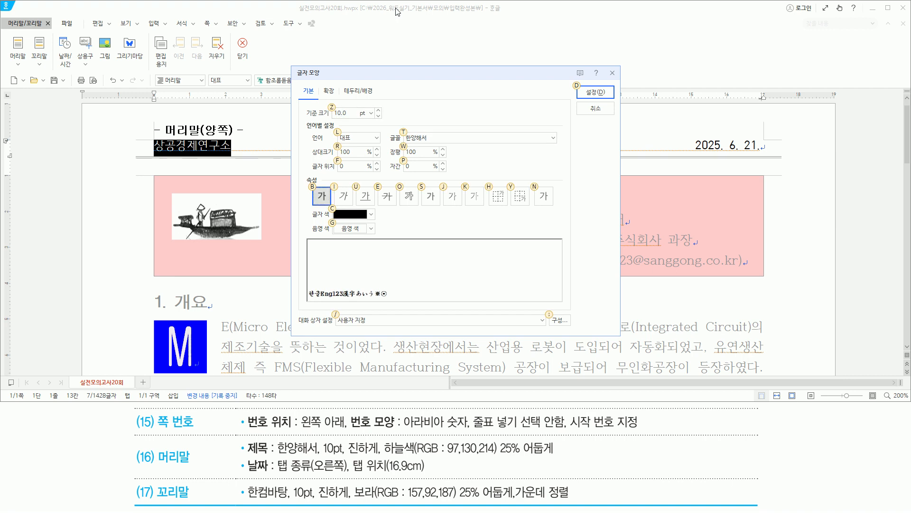
click(371, 215)
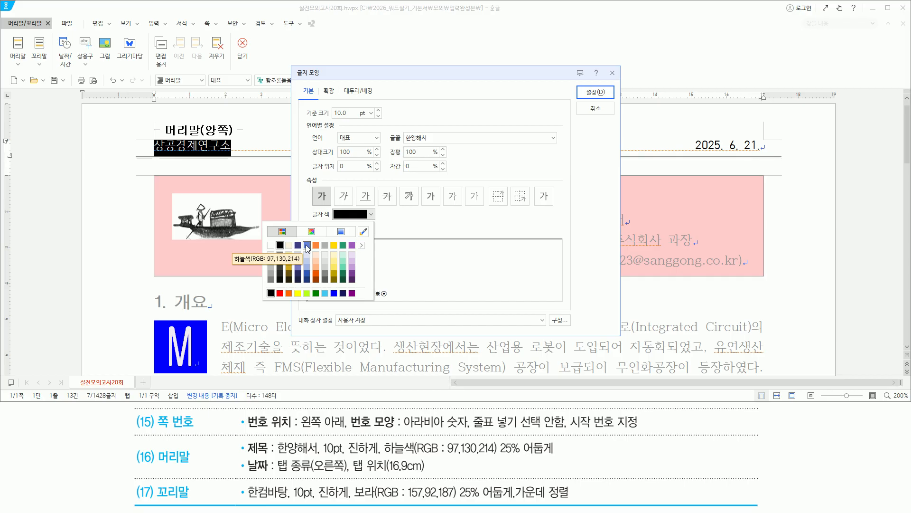
click(308, 273)
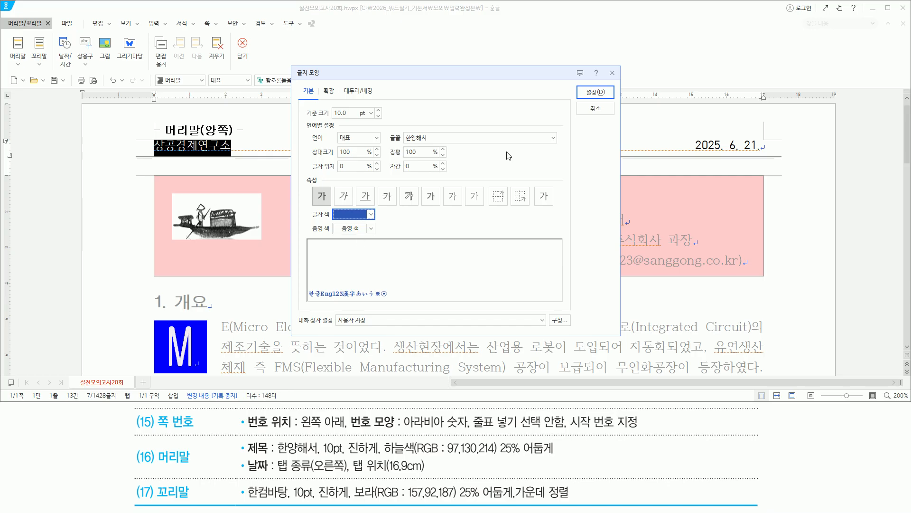
click(589, 91)
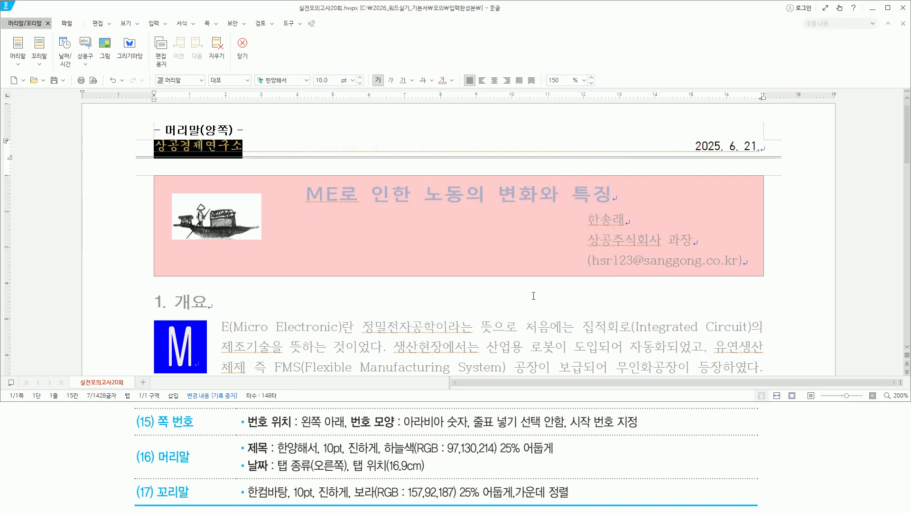
click(390, 142)
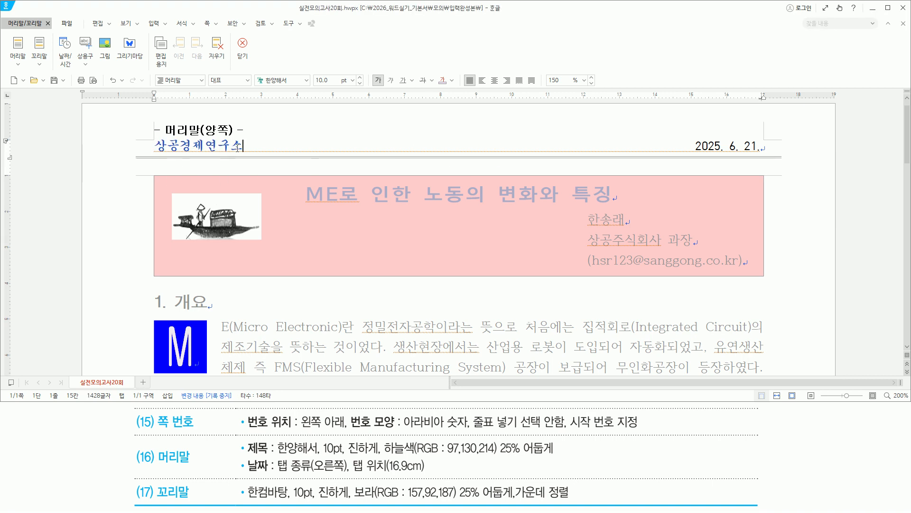
Step: Close header editing with Shift+Esc and scroll the page to check the header
click(284, 156)
key(shift+Escape)
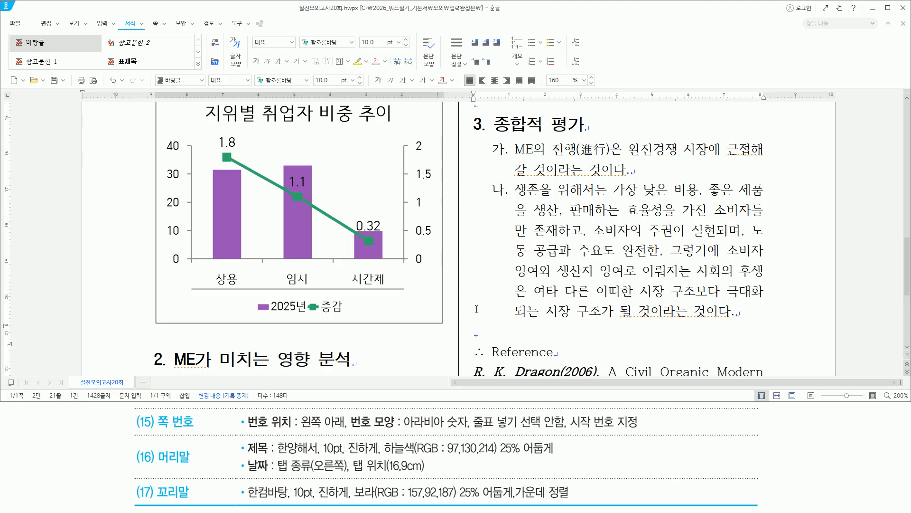
scroll(462, 329, up, 15)
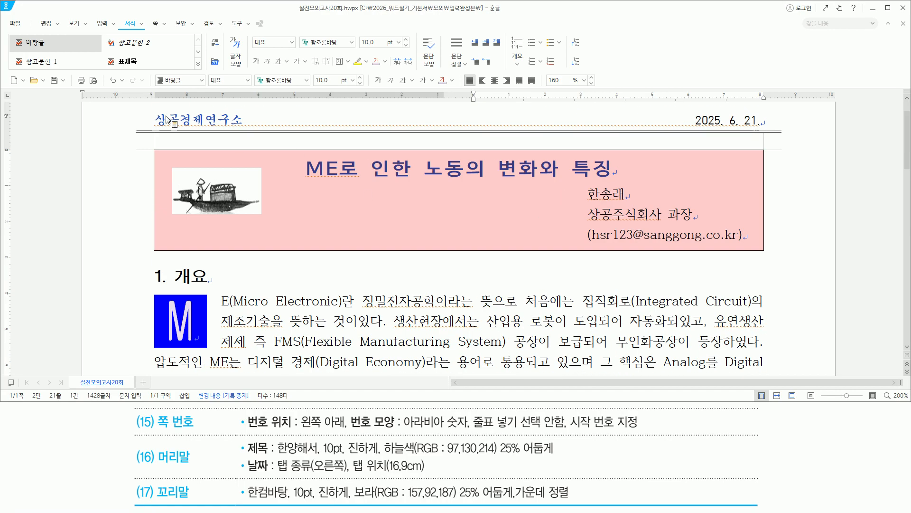
scroll(707, 159, down, 15)
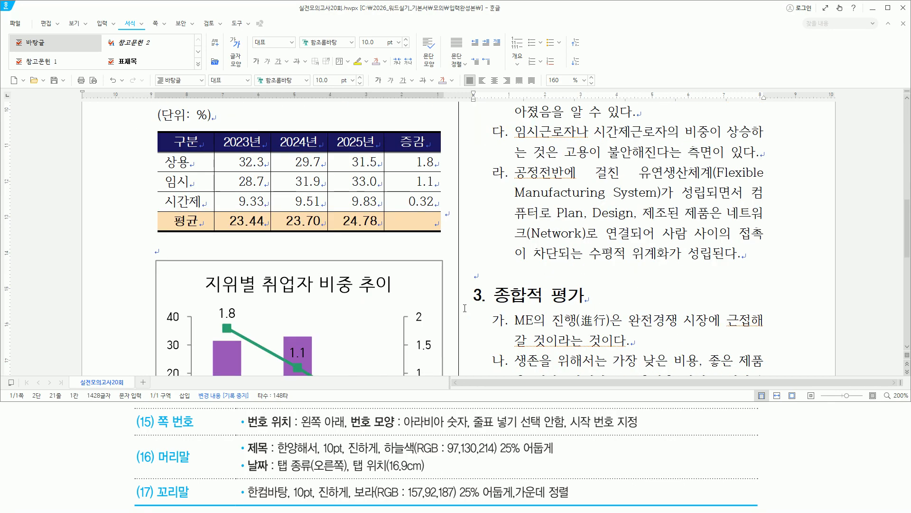
scroll(465, 308, down, 6)
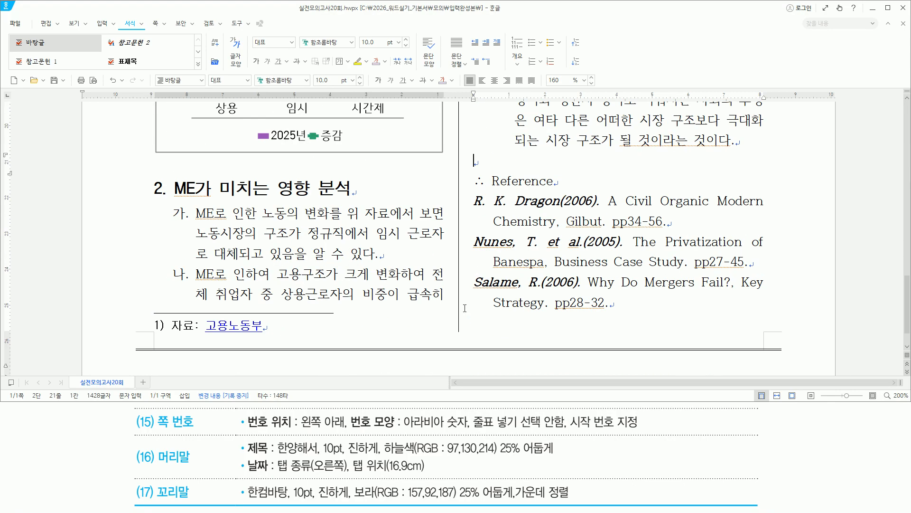
key(ctrl+n)
key(p)
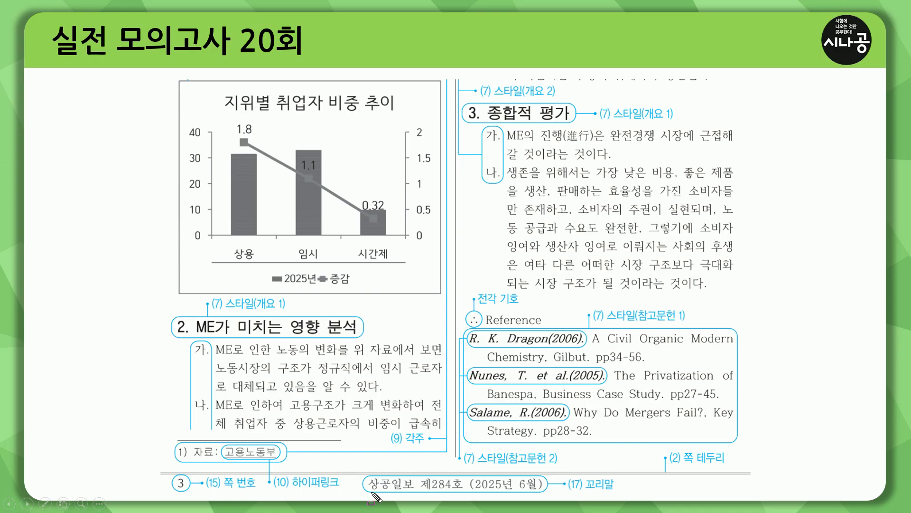
drag(369, 491, 545, 493)
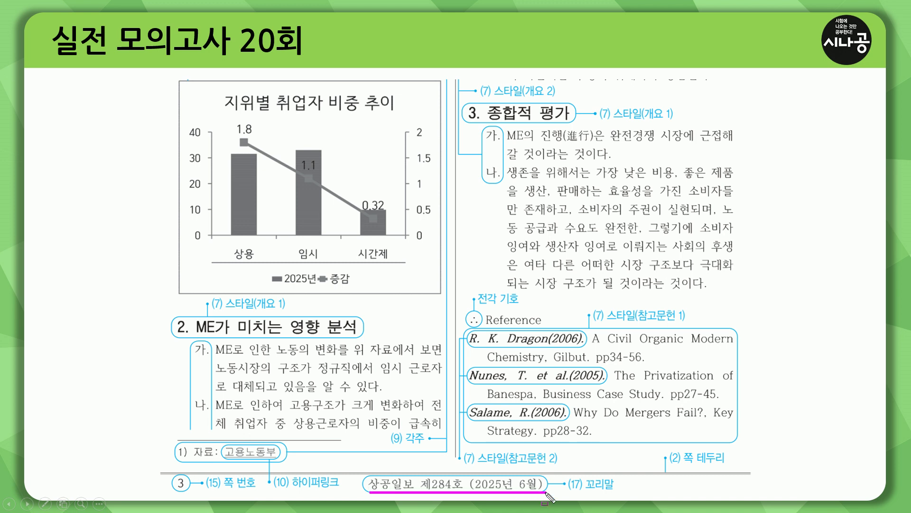
mouse_move(414, 478)
mouse_down()
mouse_move(420, 489)
mouse_move(519, 489)
mouse_up()
key(Escape)
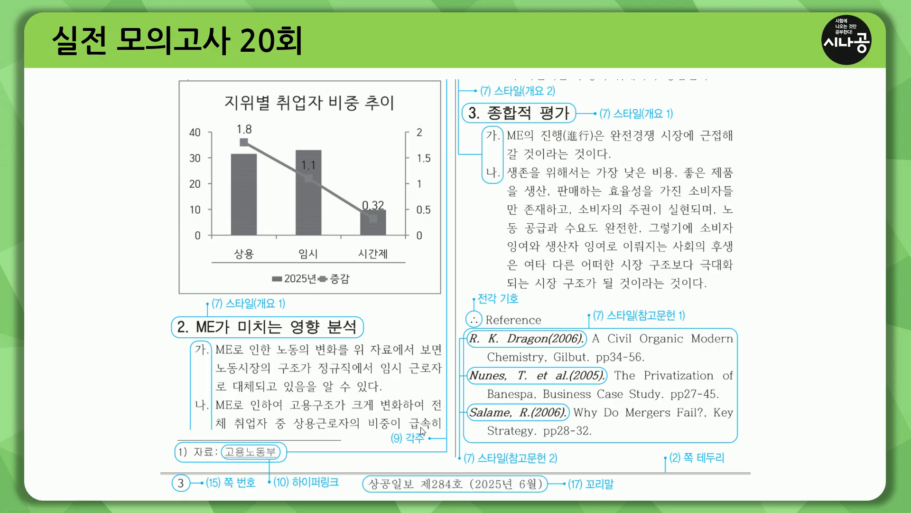
click(421, 427)
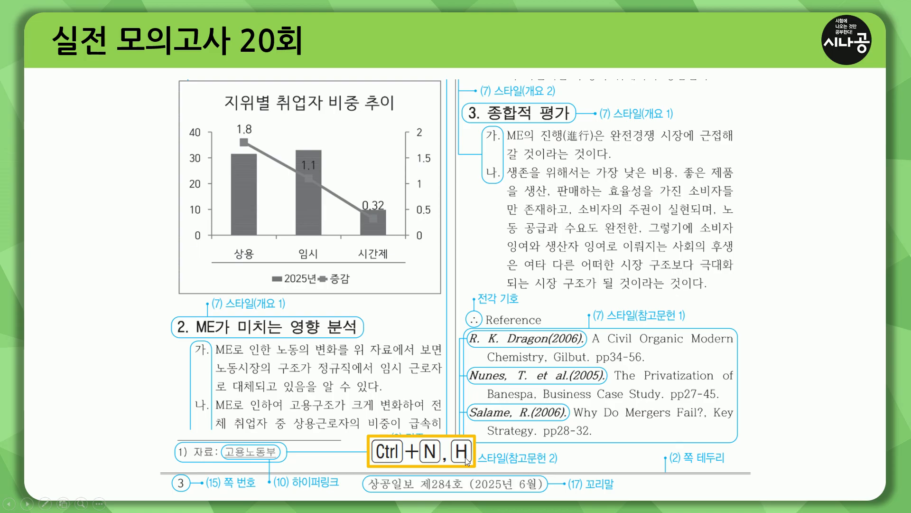
click(353, 363)
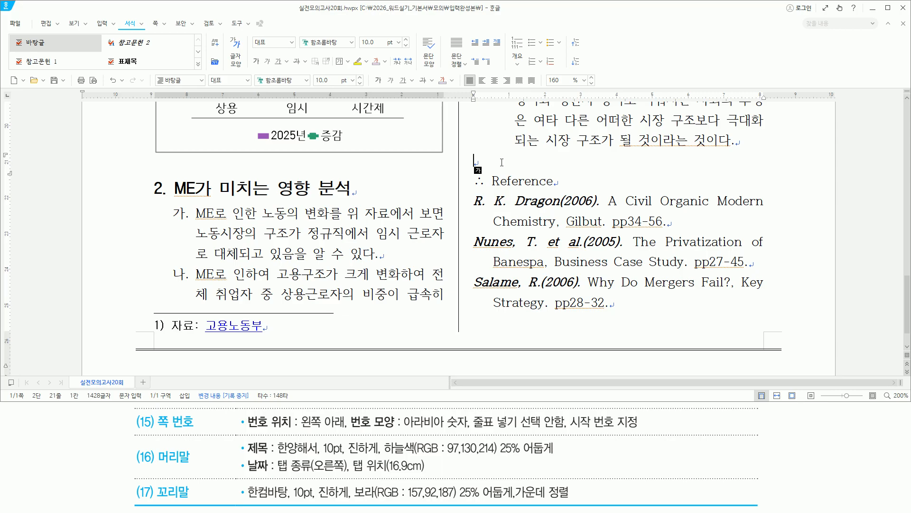
Step: Create a two-sided footer (꼬리말 양쪽) with Ctrl+N,H
key(ctrl+n)
key(h)
key(alt)
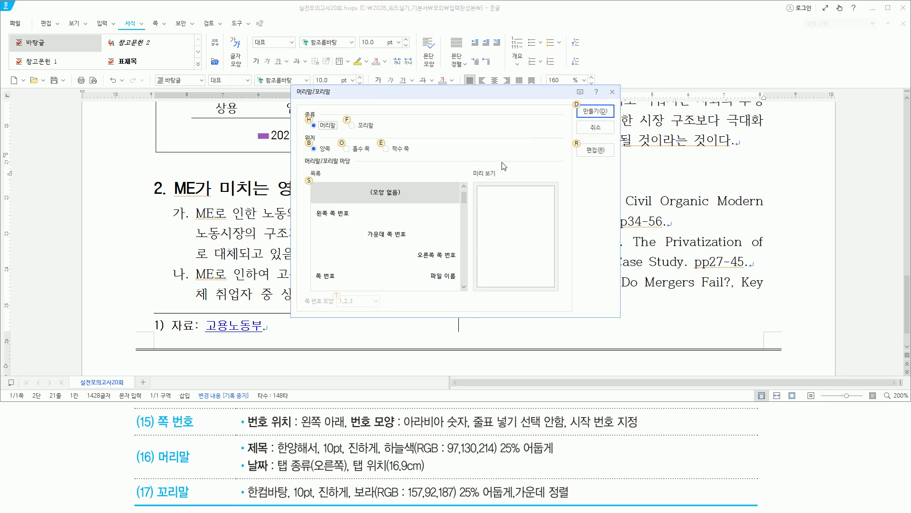
key(f)
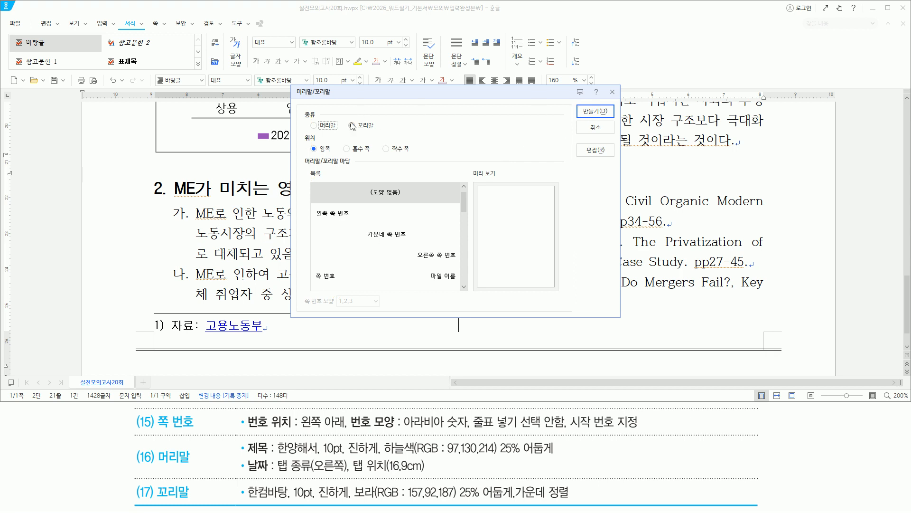
key(alt)
key(Return)
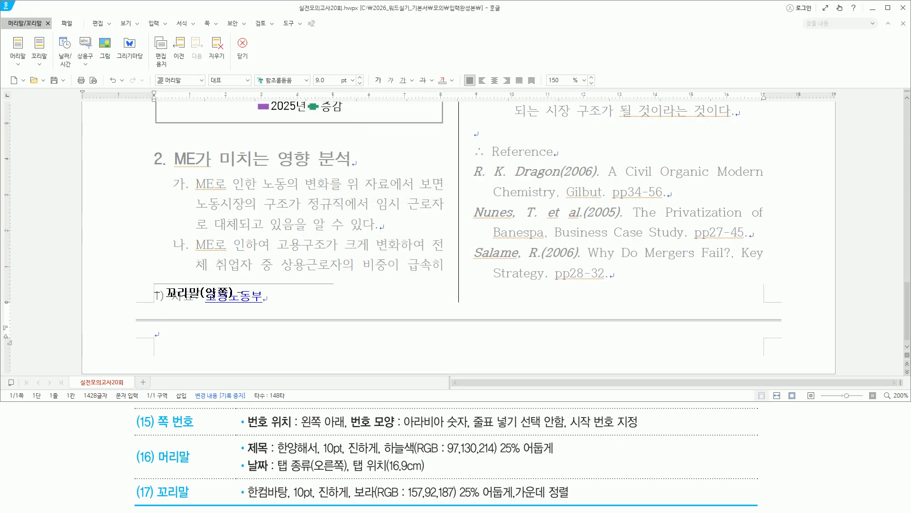
Step: Type the footer line 상공일보 제284호 (2025년 6월) in Korean and select it
key(Hangul)
text(상공회)
text(보 제)
text(284호 )
text(()
text(2025)
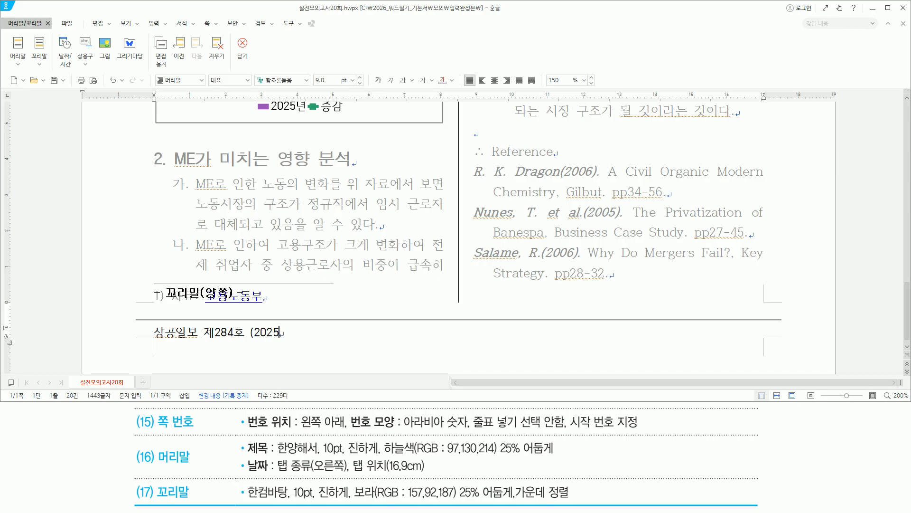
text(년 6월))
key(shift+Home)
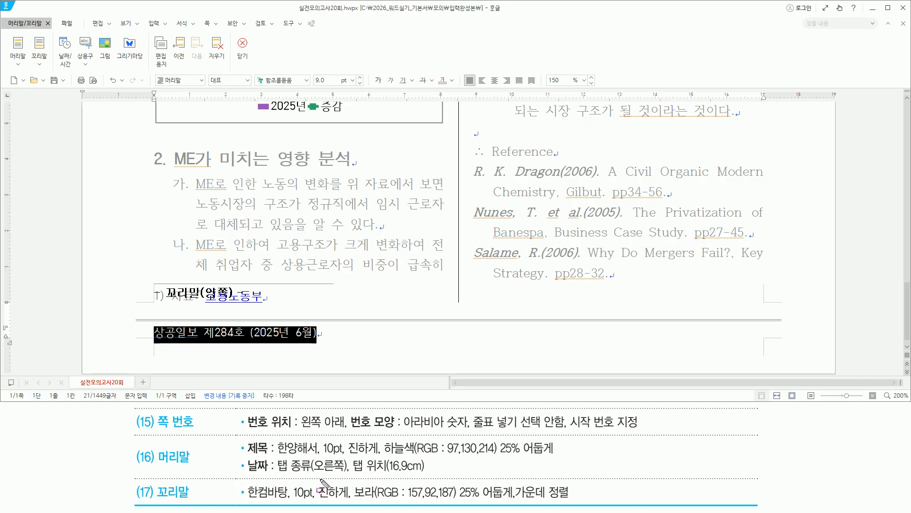
Step: Format the footer as 한컴바탕 10 pt bold, purple 25% darker, and centre it
mouse_move(246, 500)
mouse_down()
mouse_move(559, 501)
mouse_move(512, 481)
mouse_move(549, 501)
mouse_move(571, 501)
mouse_up()
key(Escape)
key(alt+l)
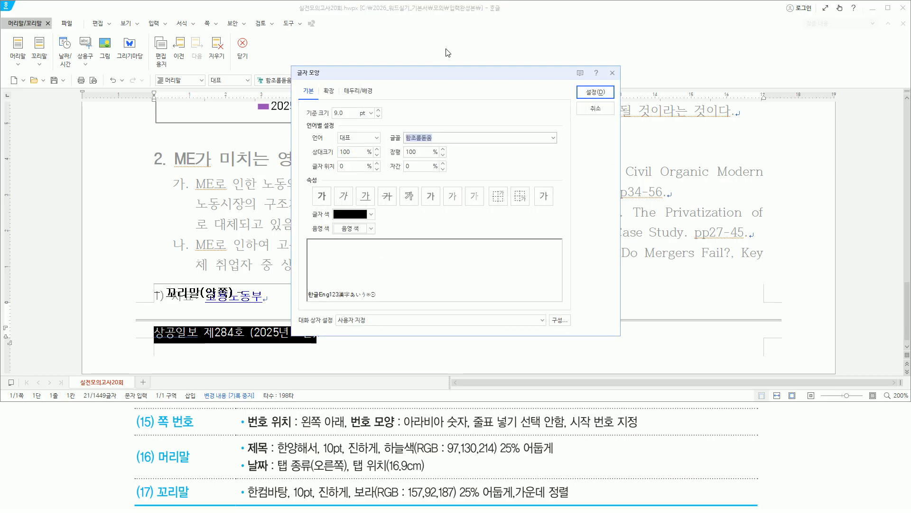
text(한컴바탕)
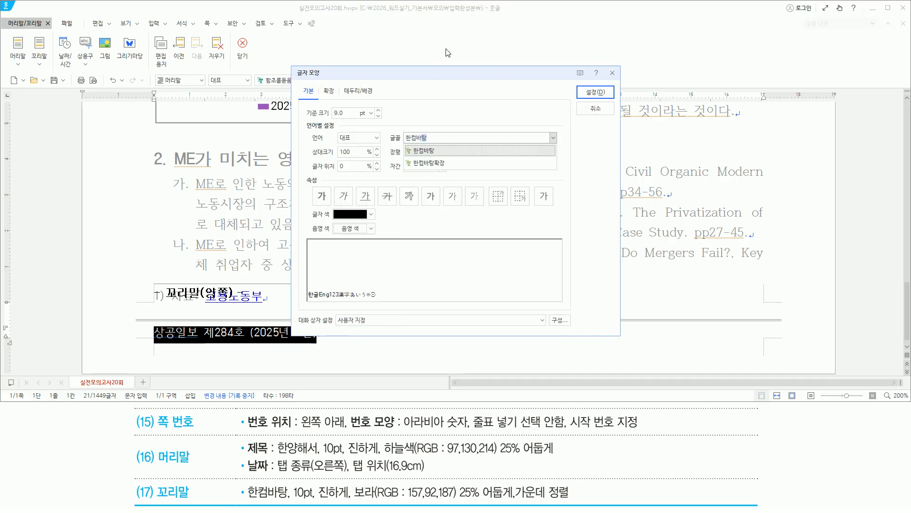
key(Return)
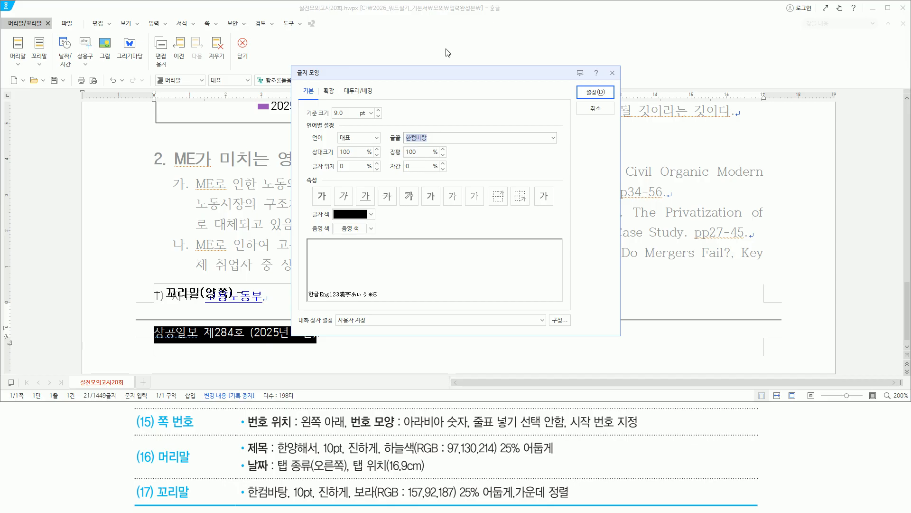
key(alt)
text(z)
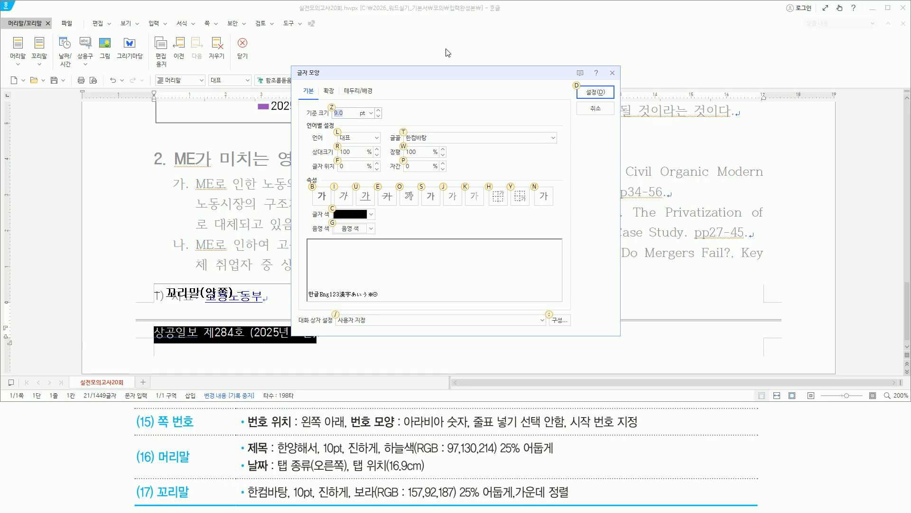
text(10)
key(alt)
key(b)
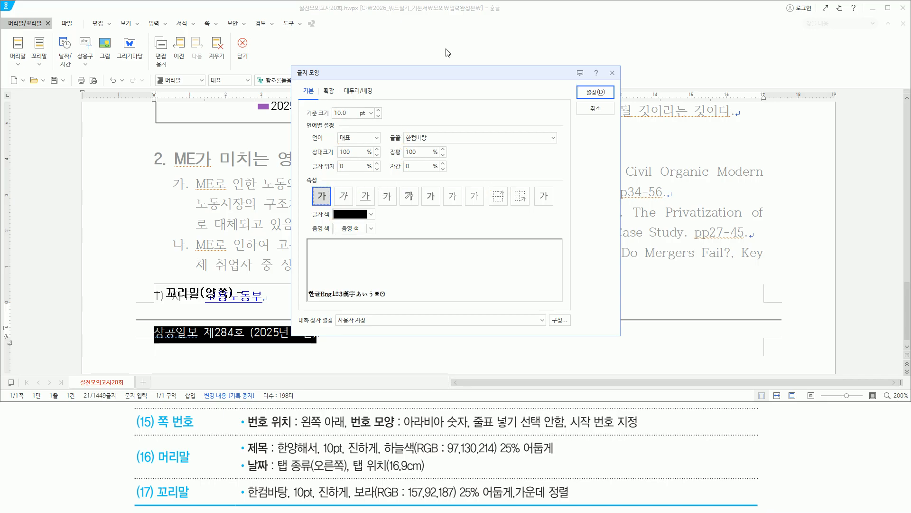
click(370, 213)
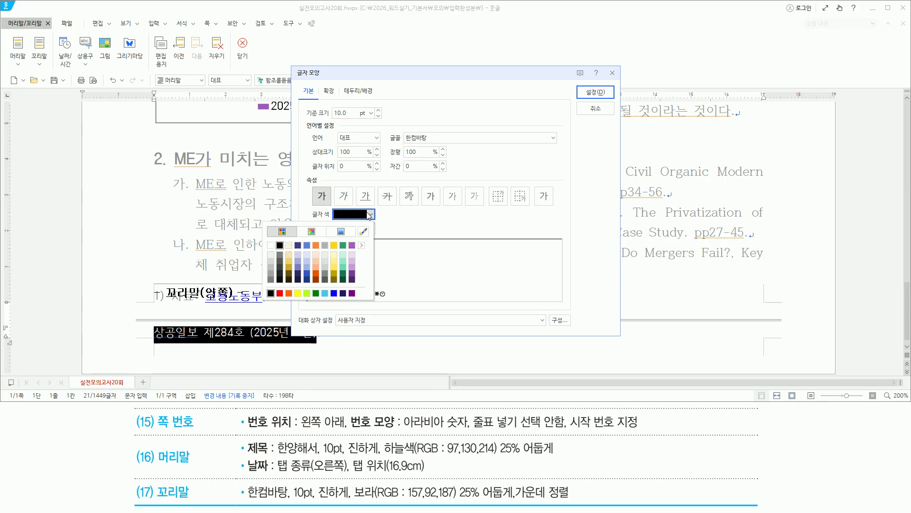
click(352, 274)
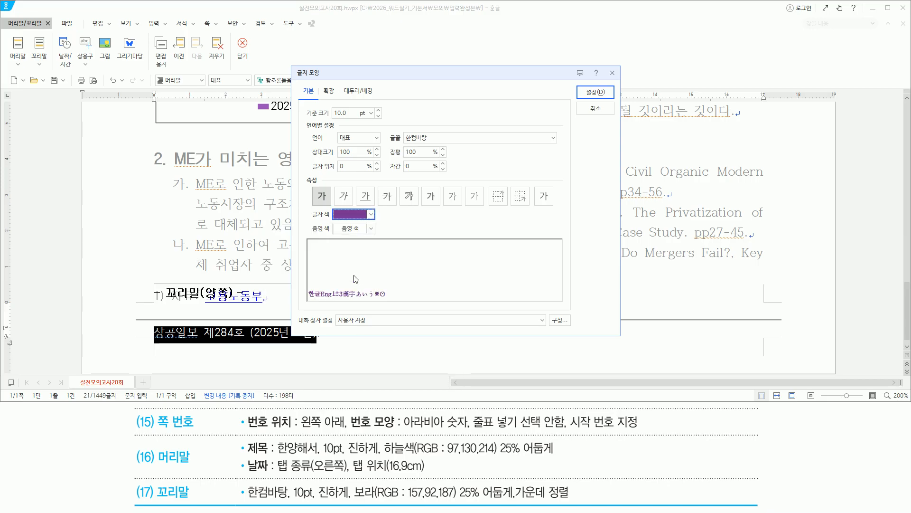
click(597, 101)
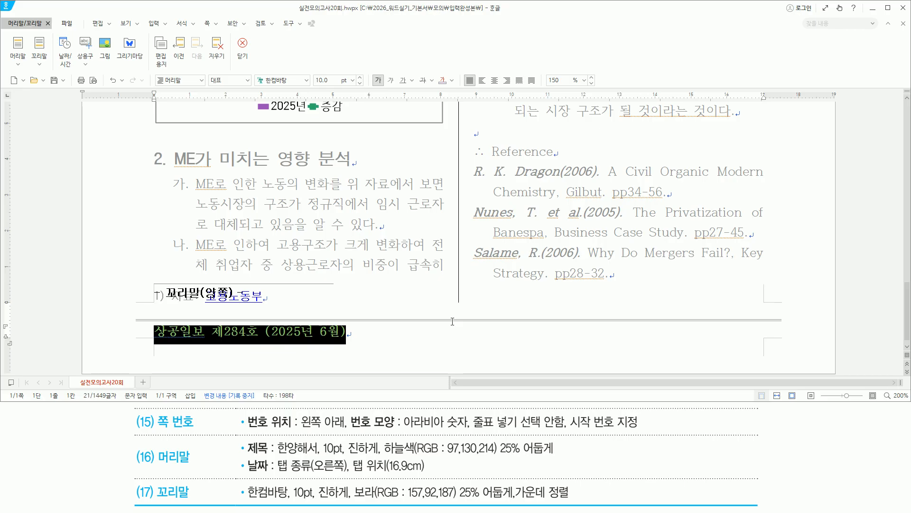
key(ctrl+shift+c)
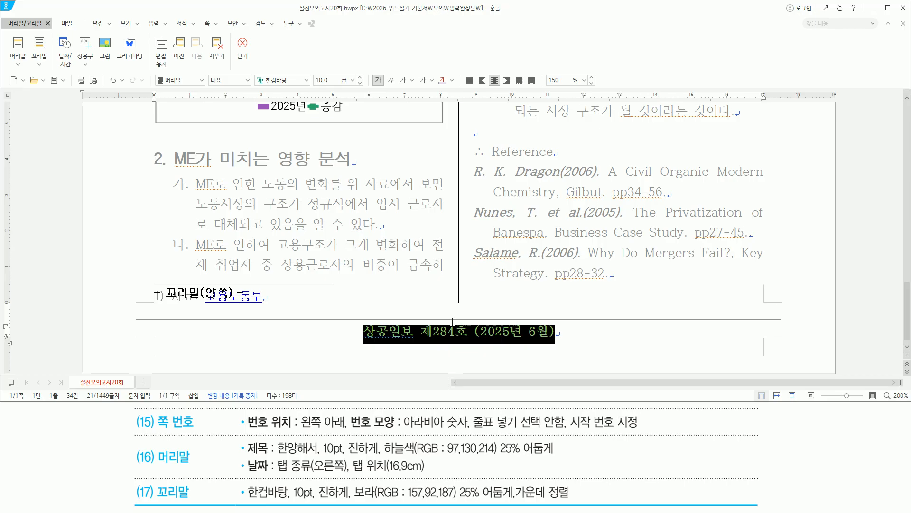
Step: Deselect the footer text and leave footer editing with Shift+Esc
drag(561, 326, 680, 343)
click(599, 335)
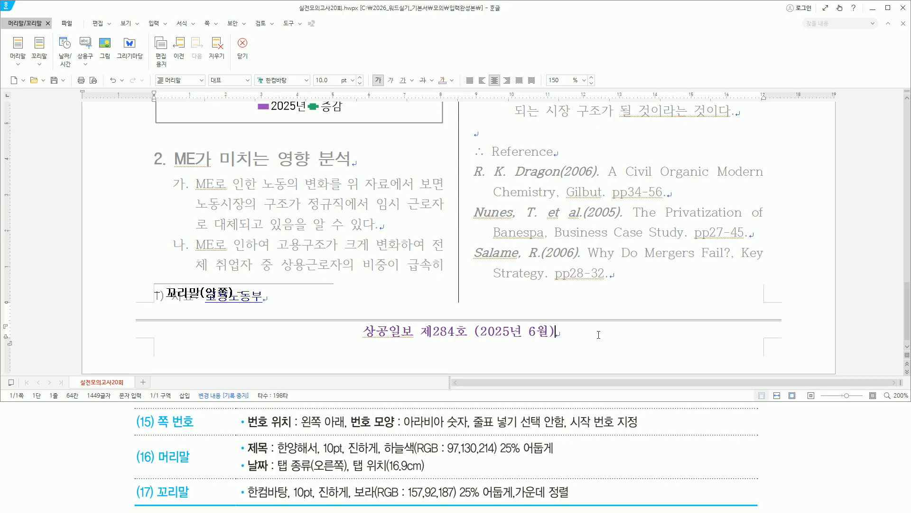
key(Hangul)
key(shift+Escape)
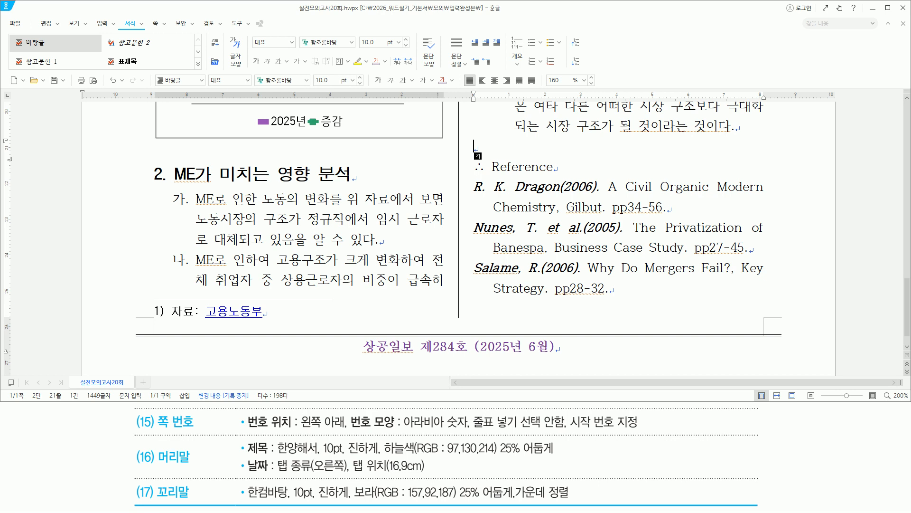
key(ctrl+n)
key(p)
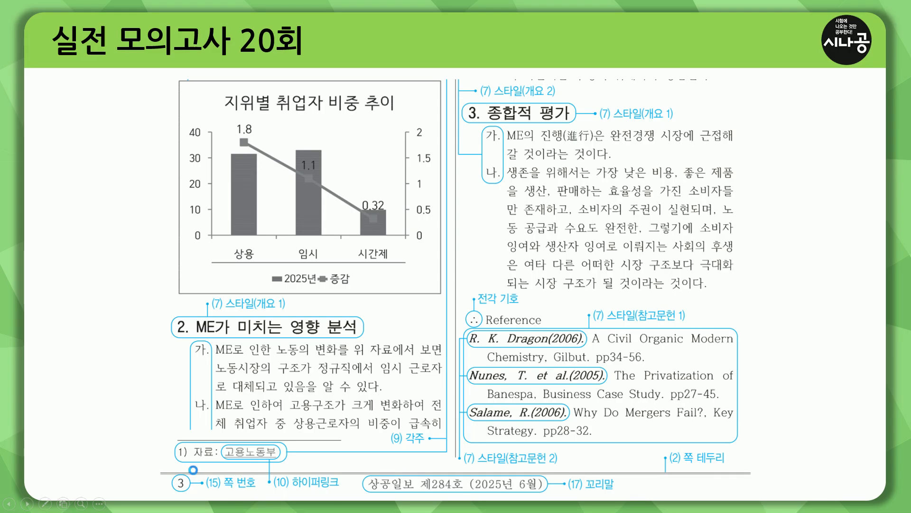
drag(162, 75, 746, 466)
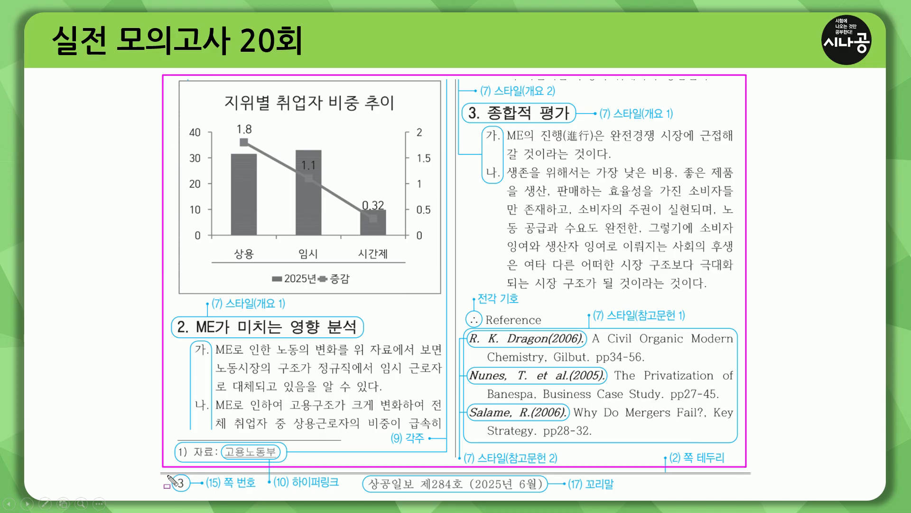
drag(169, 474, 192, 491)
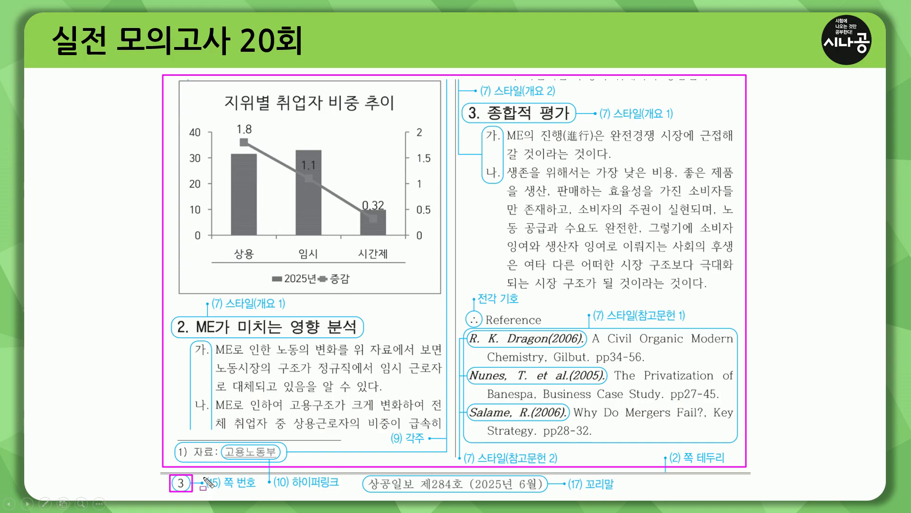
key(Escape)
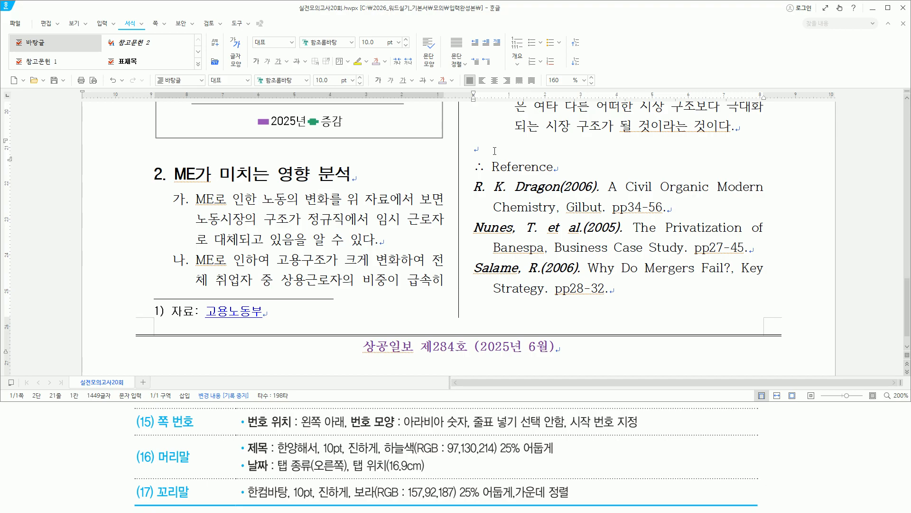
Step: Open page numbering (Ctrl+N,P) and choose the bottom-left position
key(ctrl+n)
key(p)
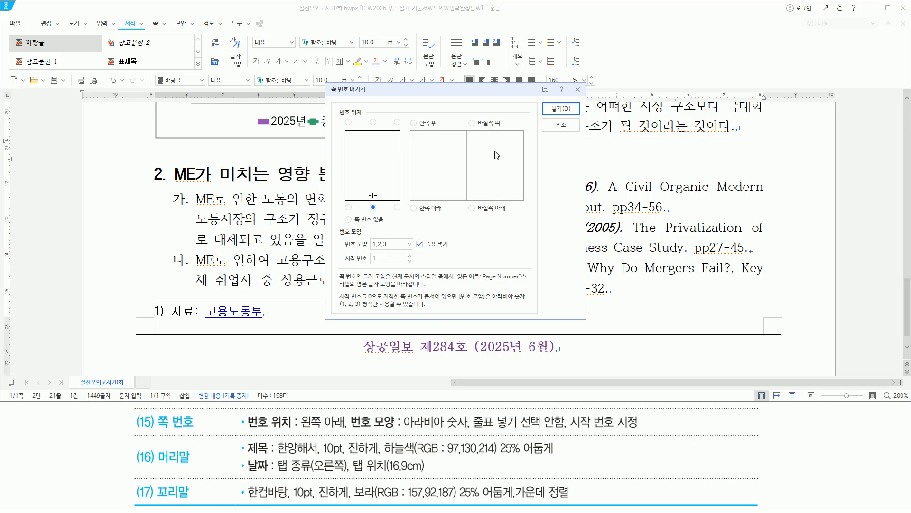
mouse_move(331, 84)
mouse_down()
mouse_move(387, 103)
mouse_move(567, 323)
mouse_up()
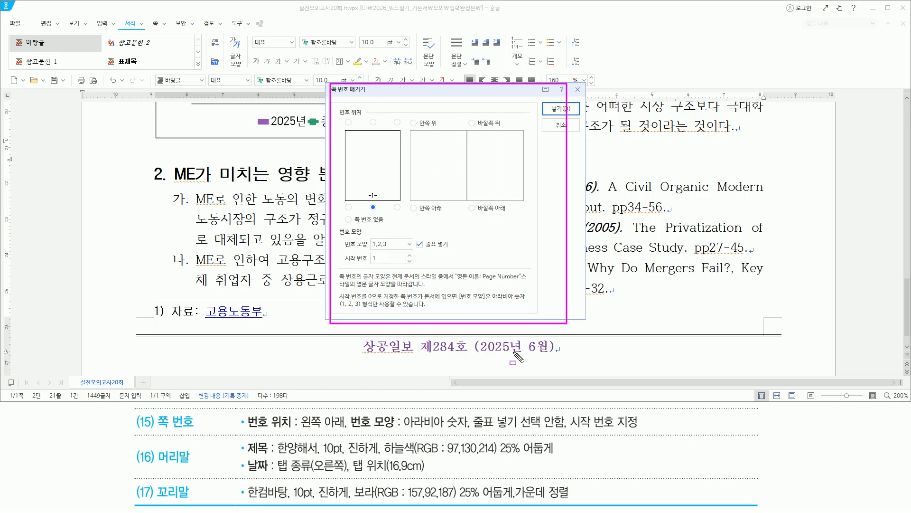
drag(249, 428, 355, 429)
drag(342, 200, 354, 211)
click(348, 207)
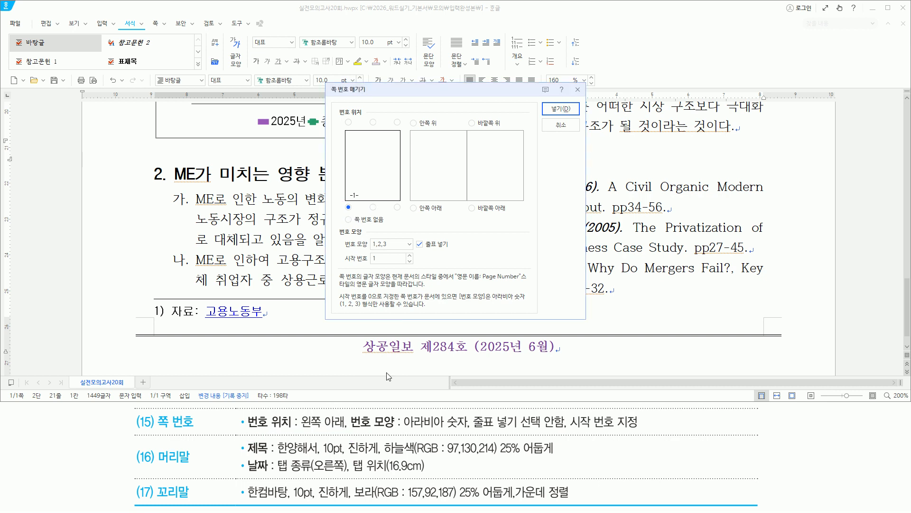
Step: Remove the dashes, set the start number to 3, and insert the page number
drag(350, 430, 469, 430)
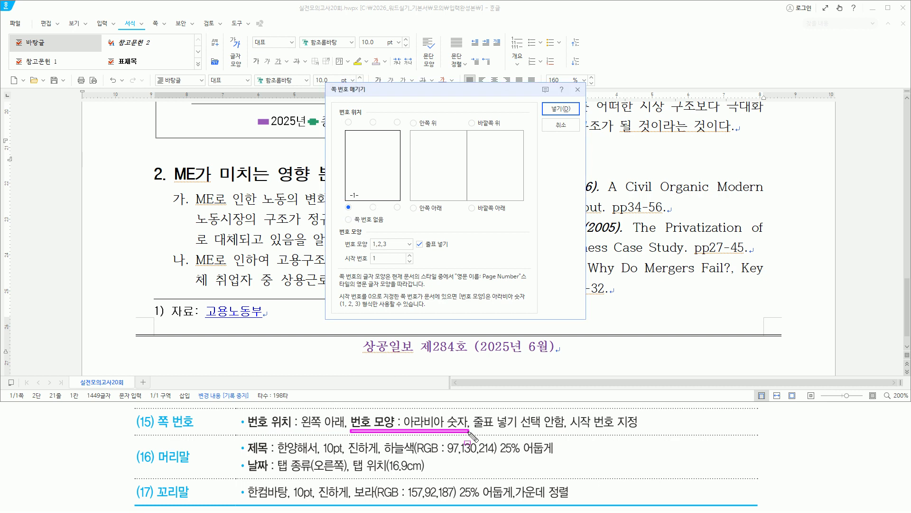
drag(345, 247, 396, 248)
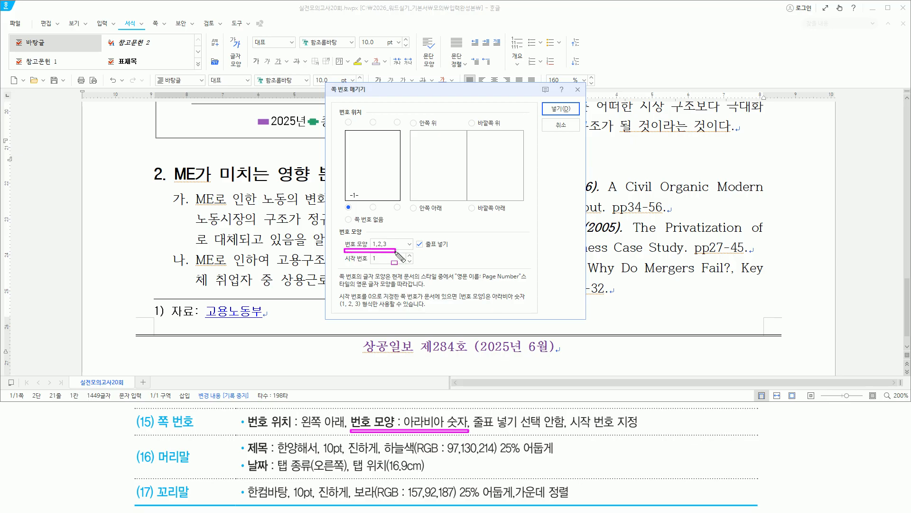
drag(473, 411, 569, 433)
drag(415, 239, 424, 250)
key(Escape)
click(419, 245)
drag(571, 428, 641, 429)
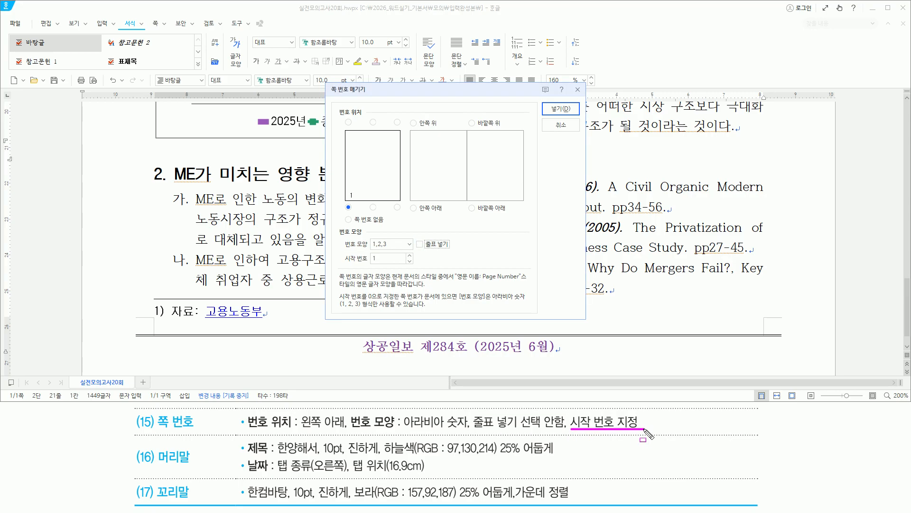
key(Escape)
click(409, 256)
click(410, 256)
drag(349, 263, 396, 263)
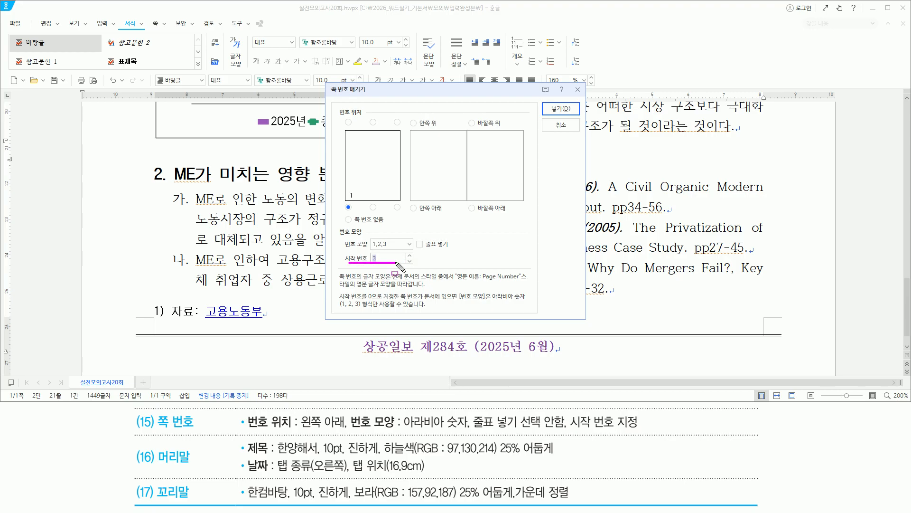
key(Escape)
key(Return)
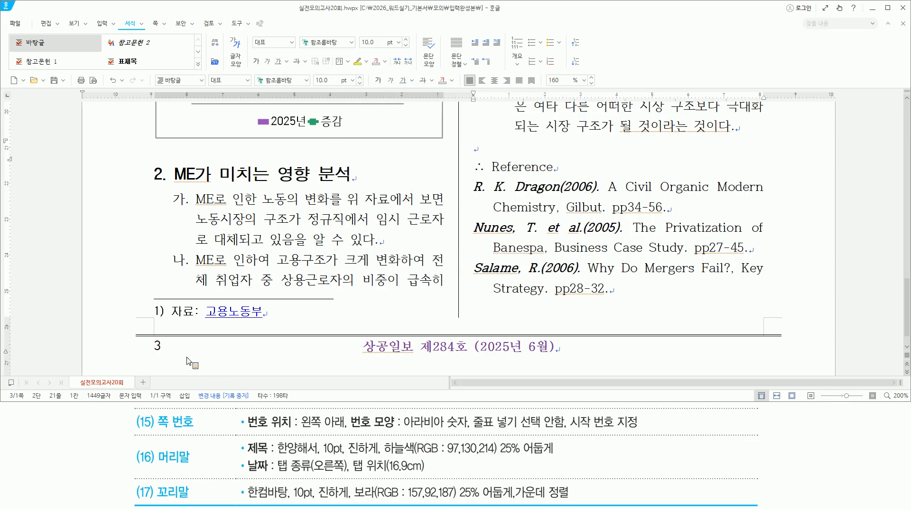
drag(146, 336, 167, 359)
Step: Maximize the Hangul window and scroll back up to the report's title box at the document start
key(Escape)
drag(456, 9, 457, 0)
scroll(517, 272, up, 3)
scroll(517, 272, up, 5)
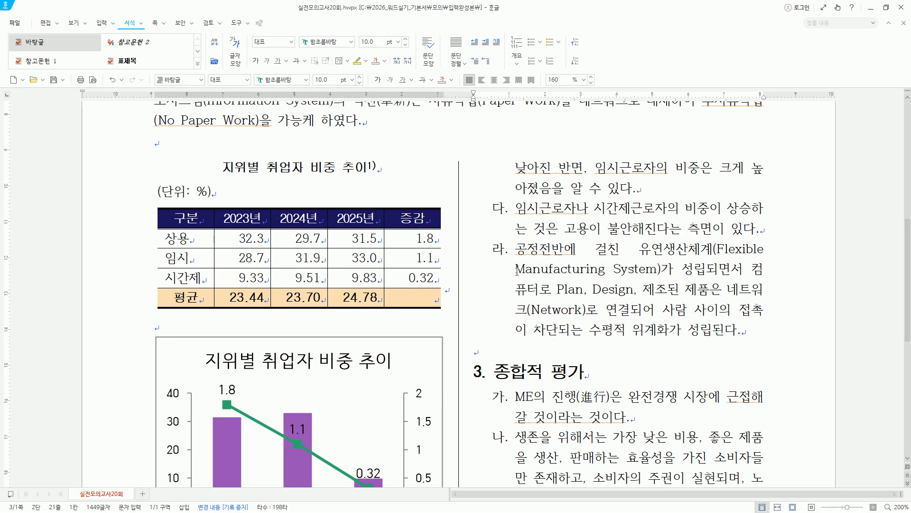
scroll(517, 272, up, 2)
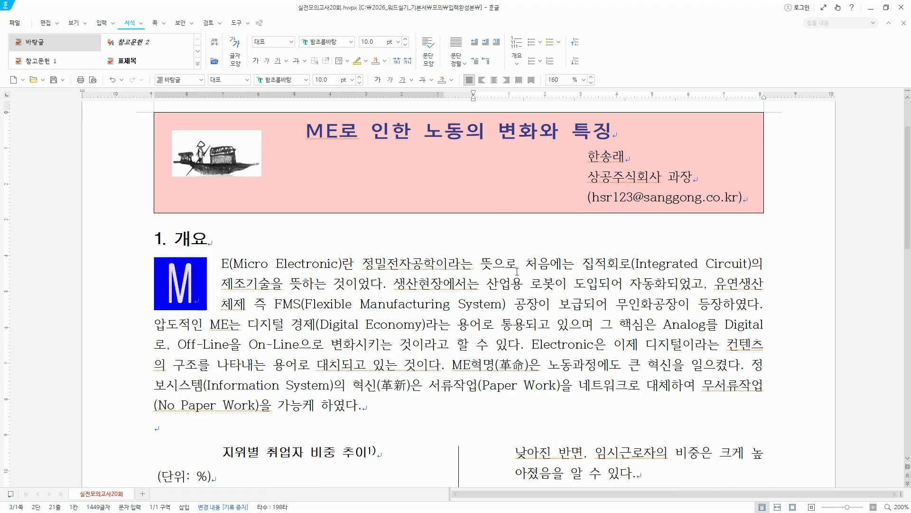